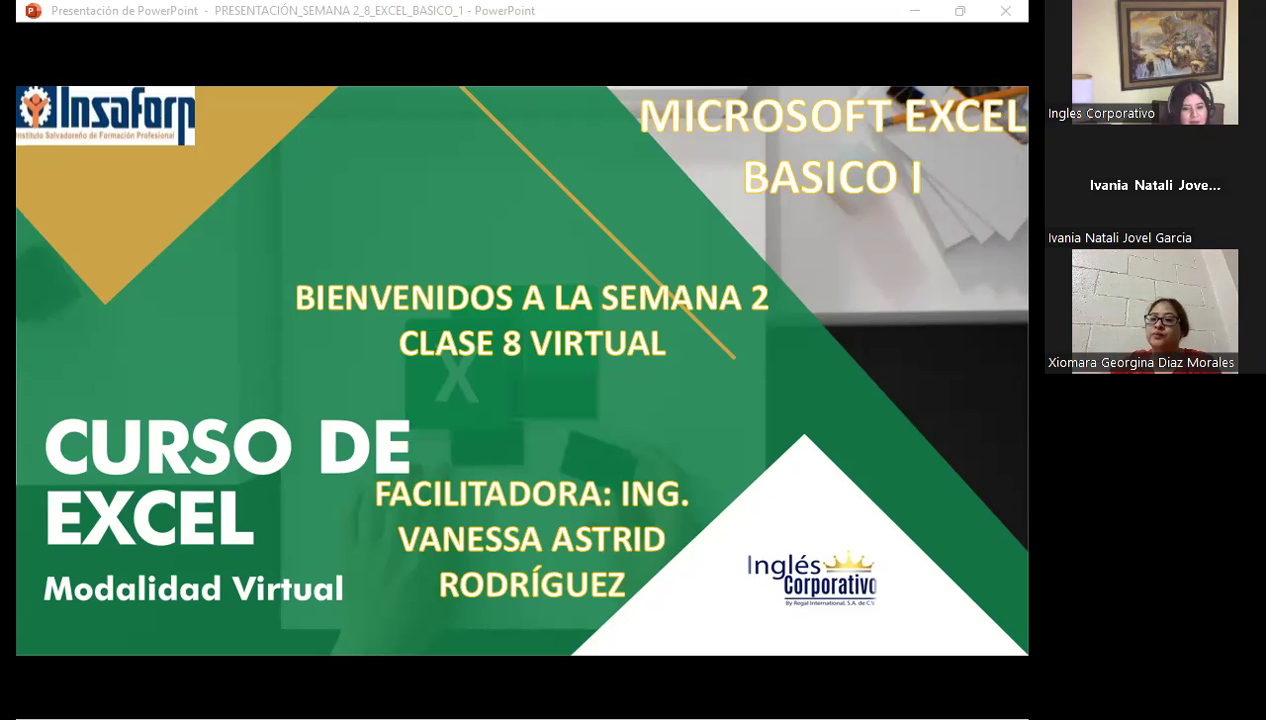
Step: Activate the Curso de Excel slideshow window before going to the lesson 2.4 page
{"action": "left_click", "coordinate": [609, 433]}
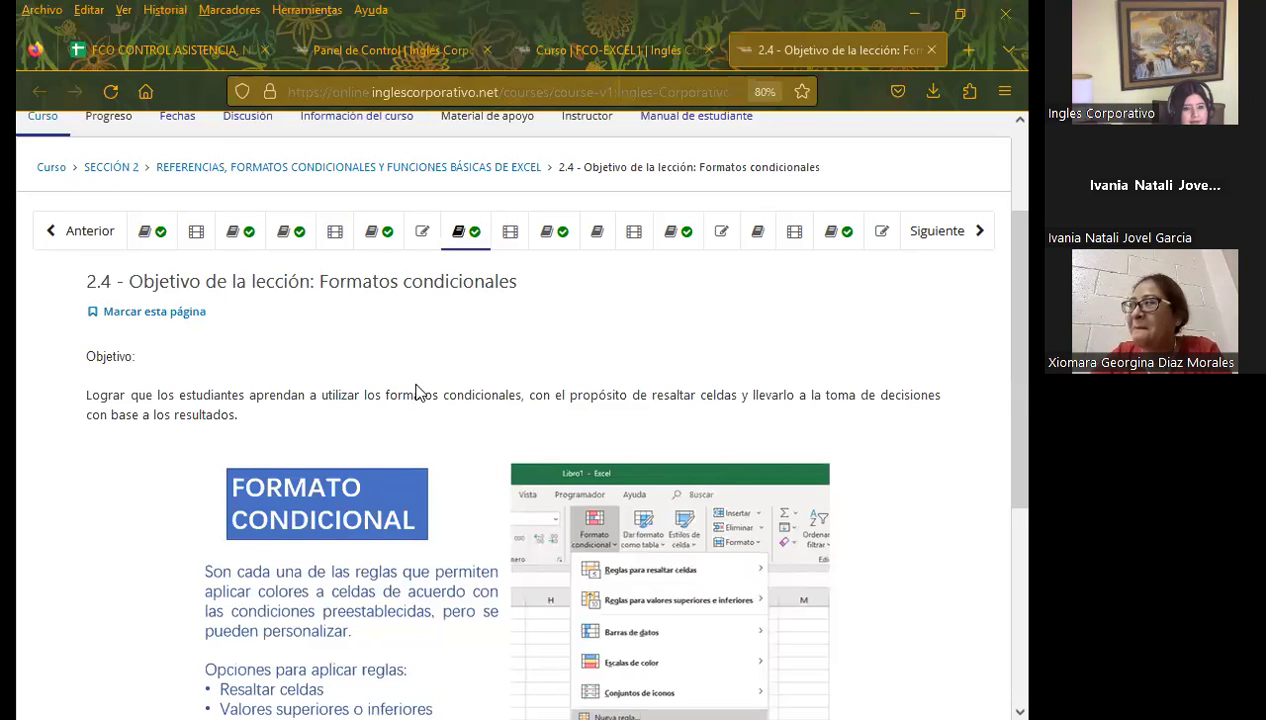
Step: Show the Excel Básico course outline down to Sección 2's homework and midterm exam
{"action": "left_click", "coordinate": [626, 40]}
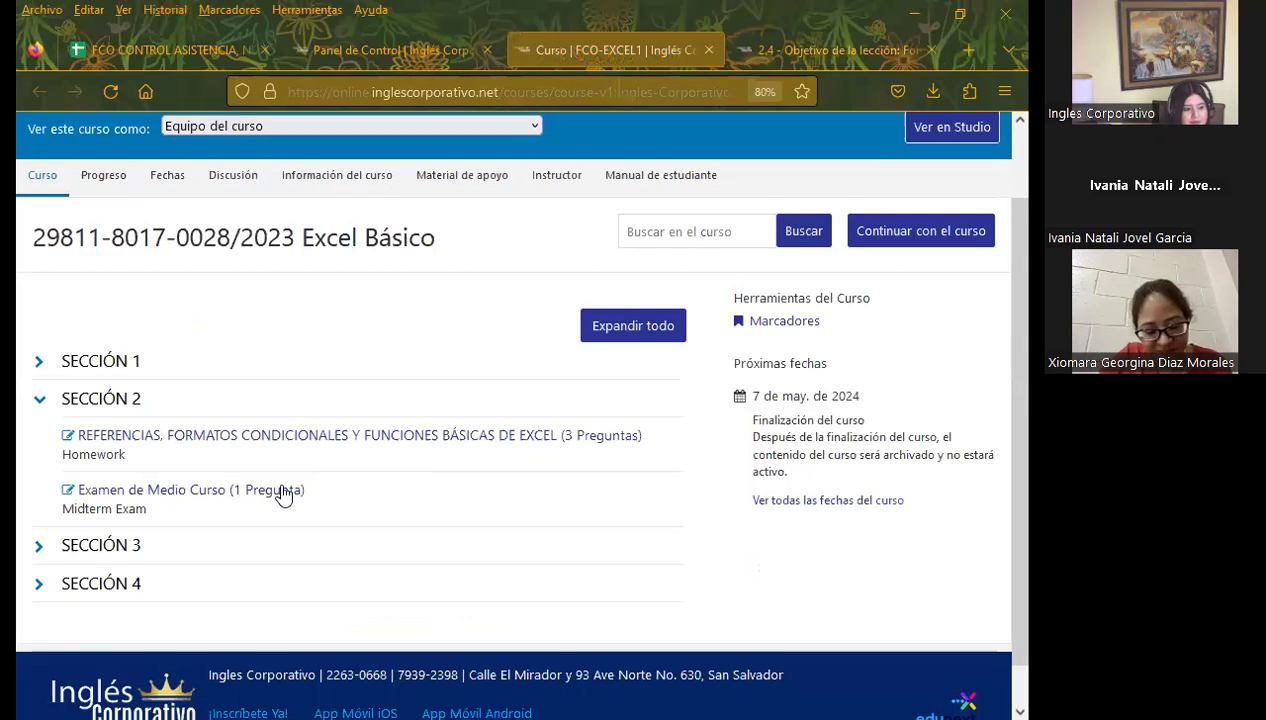
{"action": "scroll", "coordinate": [284, 495], "scroll_direction": "down", "scroll_amount": 2}
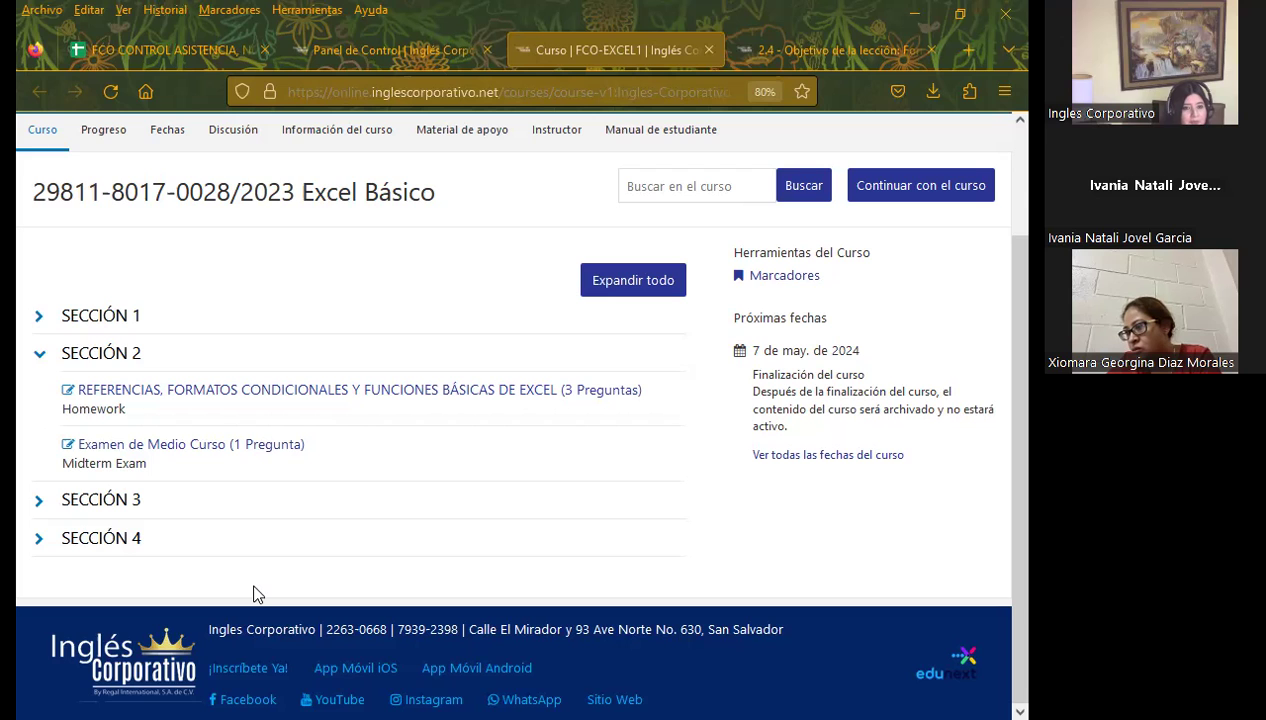
Step: Return to lesson 2.4 Formatos condicionales and scroll through its objective and formatting-rule options
{"action": "left_click", "coordinate": [792, 47]}
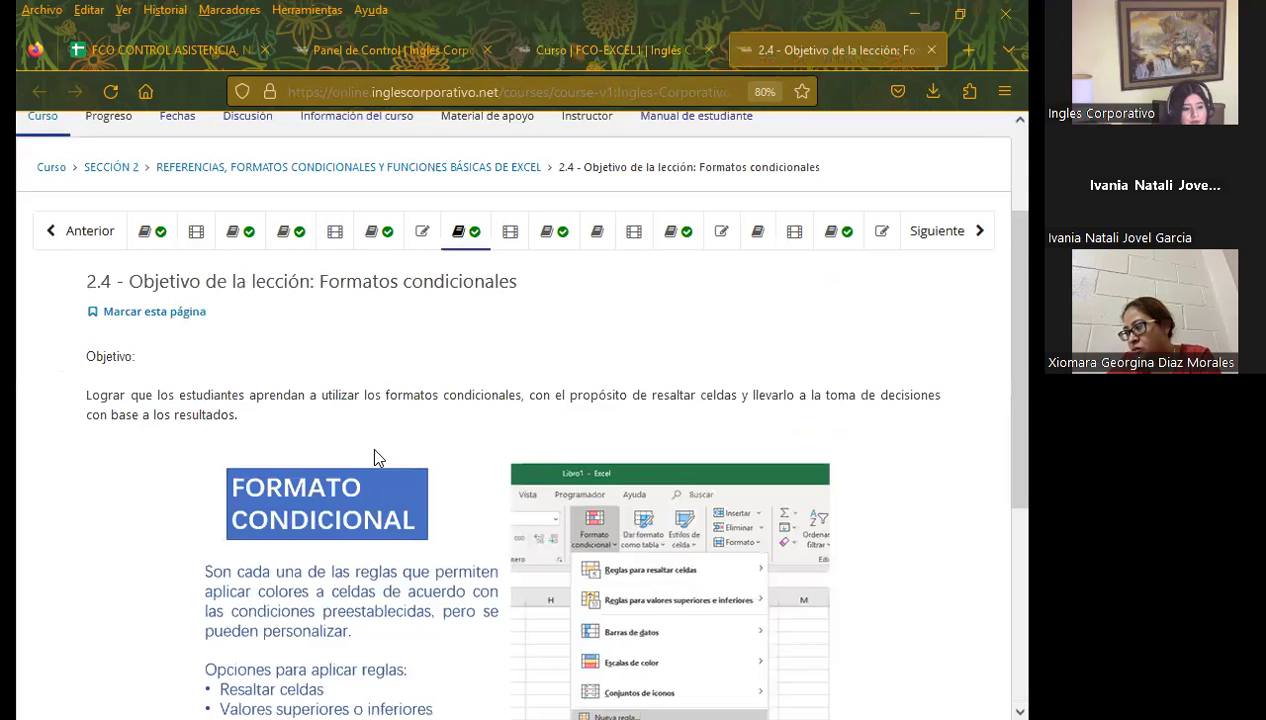
{"action": "scroll", "coordinate": [376, 457], "scroll_direction": "down", "scroll_amount": 1}
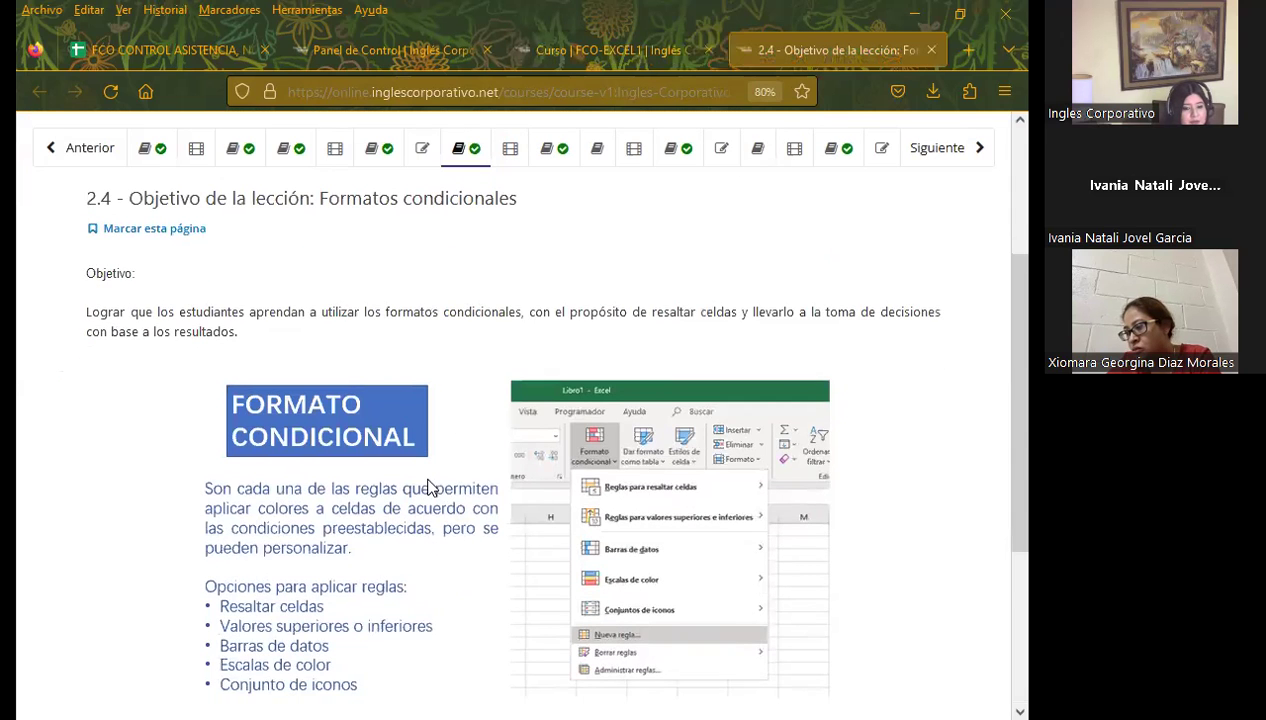
{"action": "scroll", "coordinate": [428, 487], "scroll_direction": "down", "scroll_amount": 1}
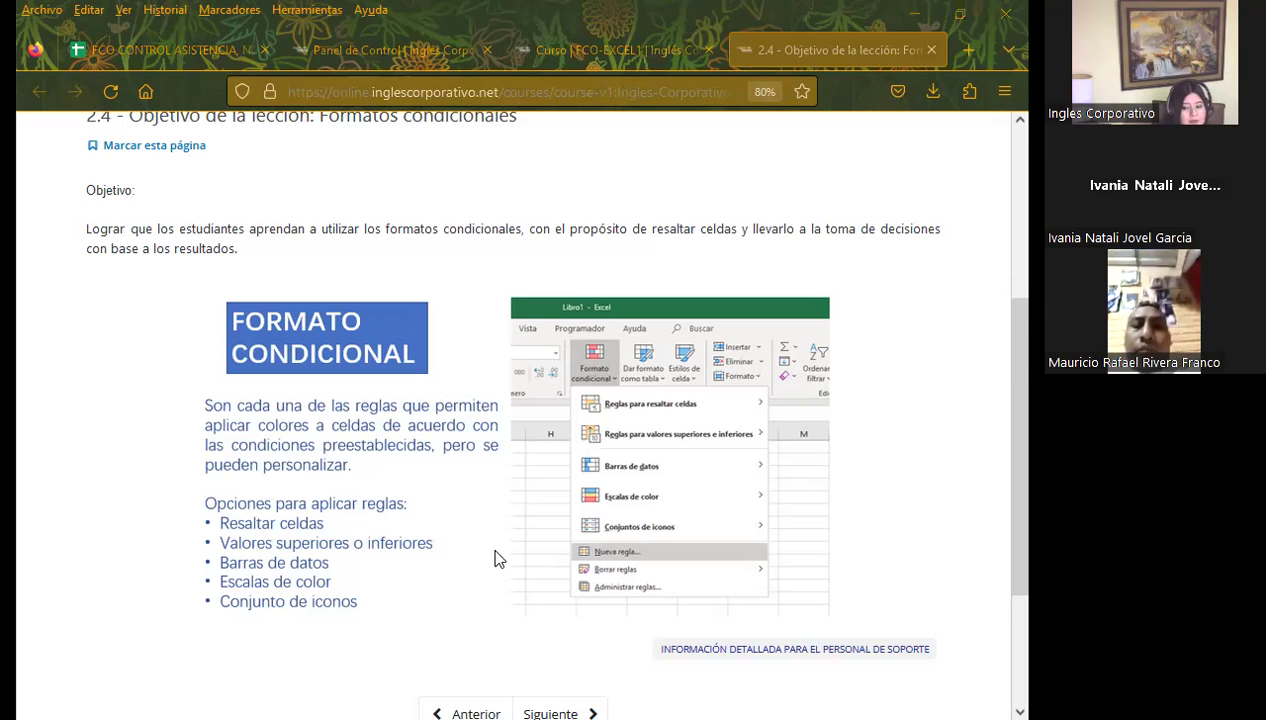
Step: Switch back to the Curso de Excel, Semana 2 Clase 8 Virtual title slide
{"action": "key", "text": "alt+Tab"}
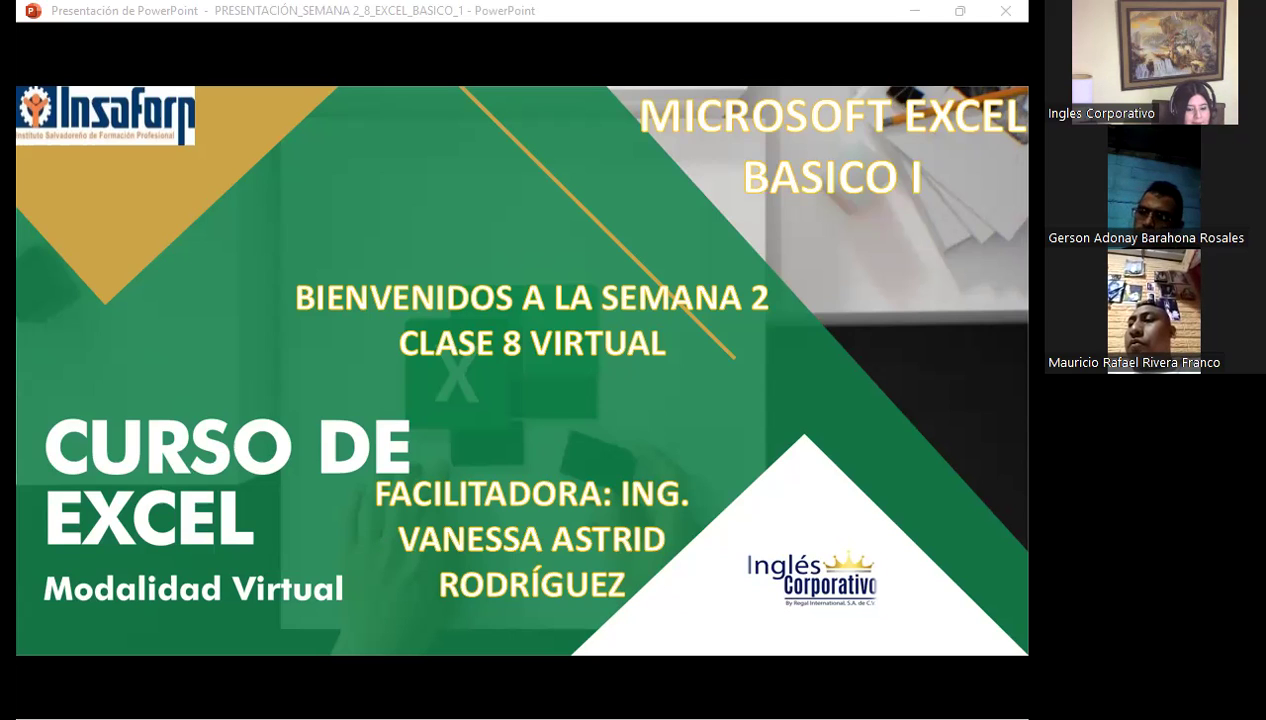
Step: Advance the slideshow through the SESIÓN: 8 and AGENDA slides toward OBJETIVO GENERAL
{"action": "left_click", "coordinate": [632, 405]}
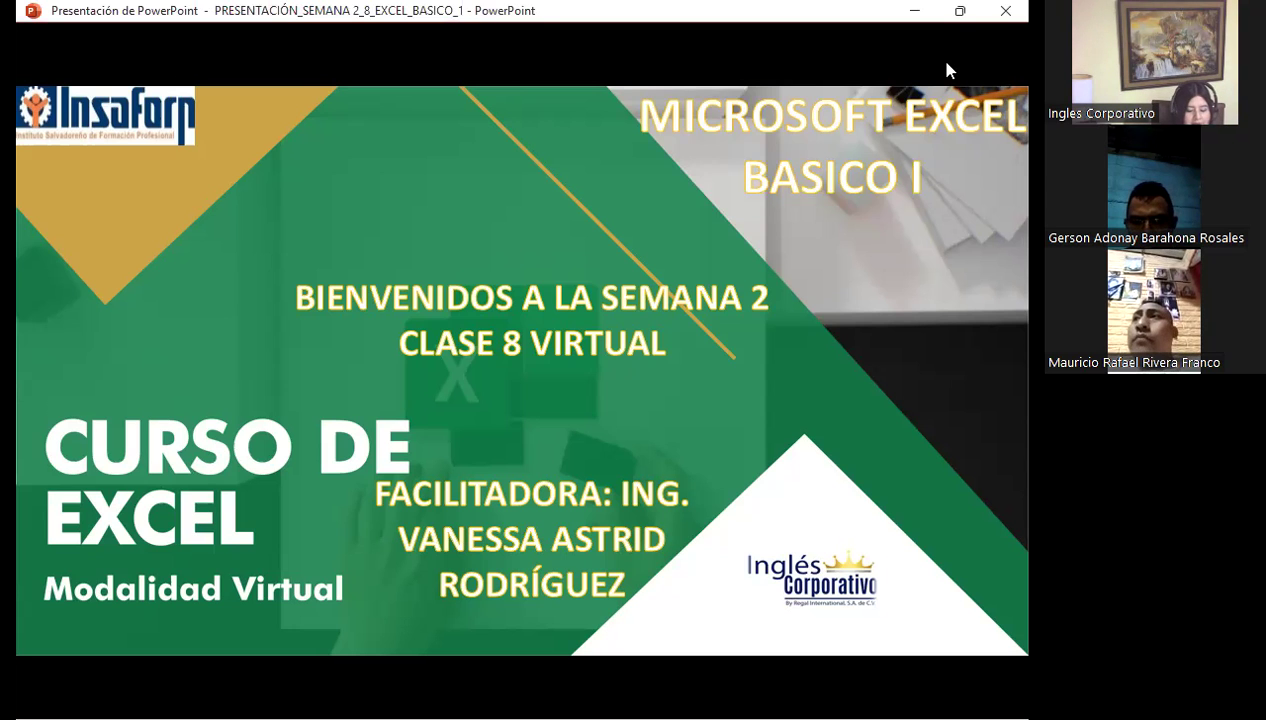
{"action": "key", "text": "Right"}
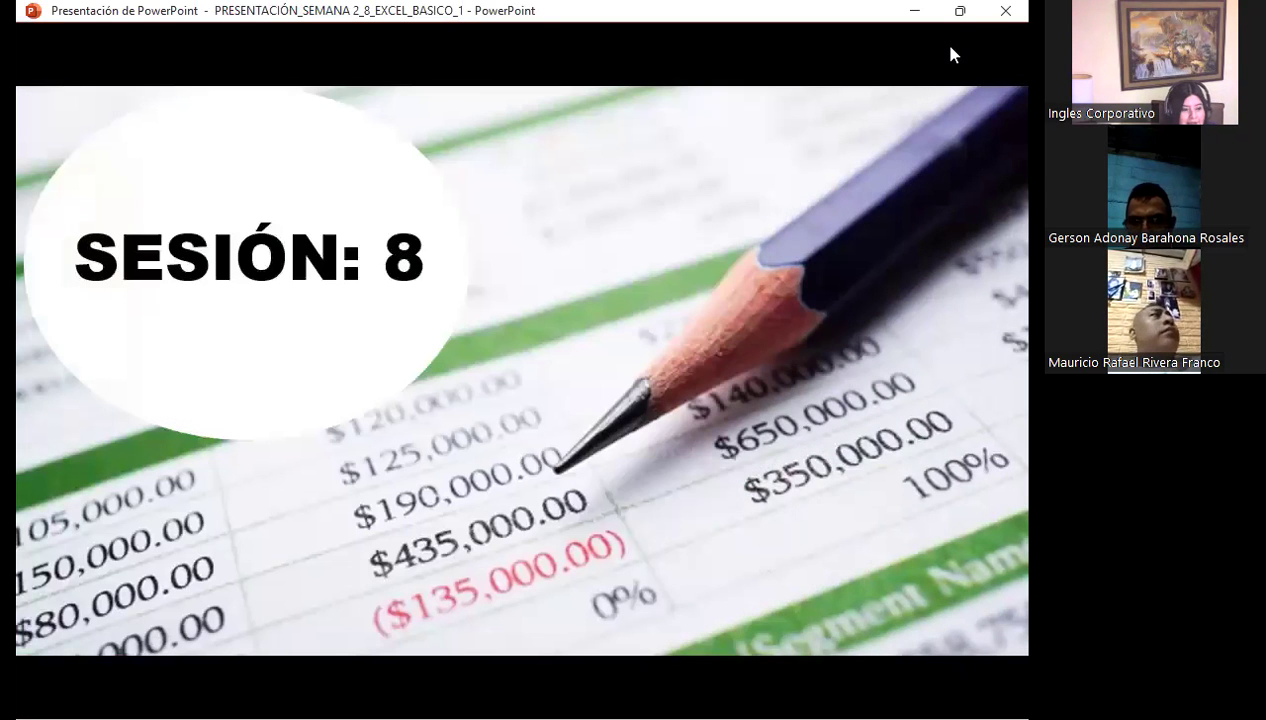
{"action": "key", "text": "Right"}
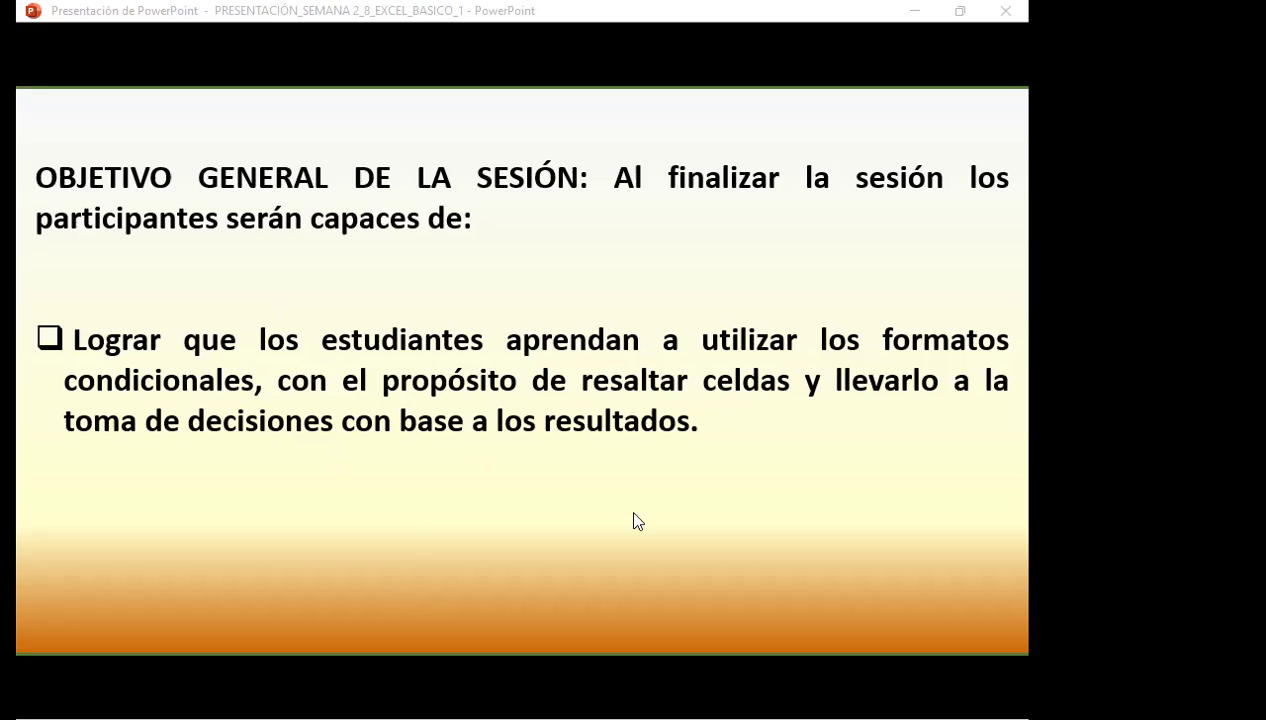
Step: Advance to the DEFINICIÓN slide with its VENDEDOR and VENTA MENSUAL example table
{"action": "key", "text": "Right"}
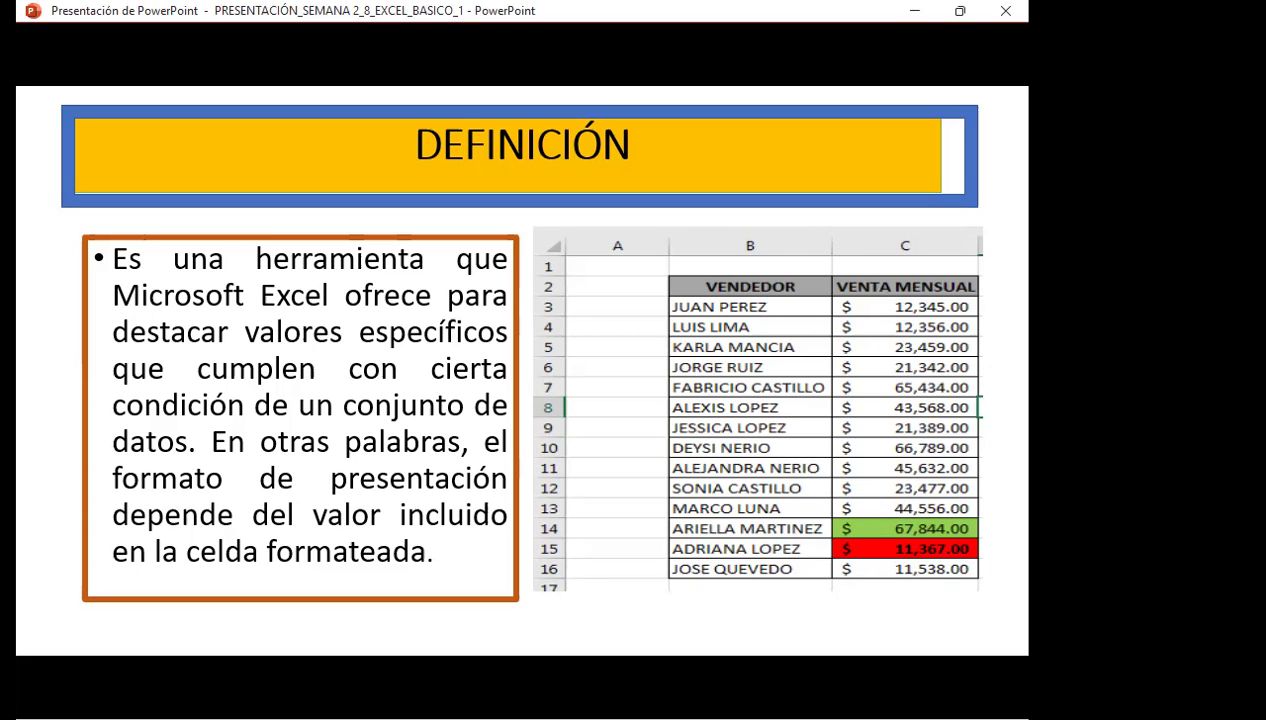
Step: Advance to the RESALTAR REGLAS DE CELDAS CON FORMATO CONDICIONAL slide
{"action": "key", "text": "Right"}
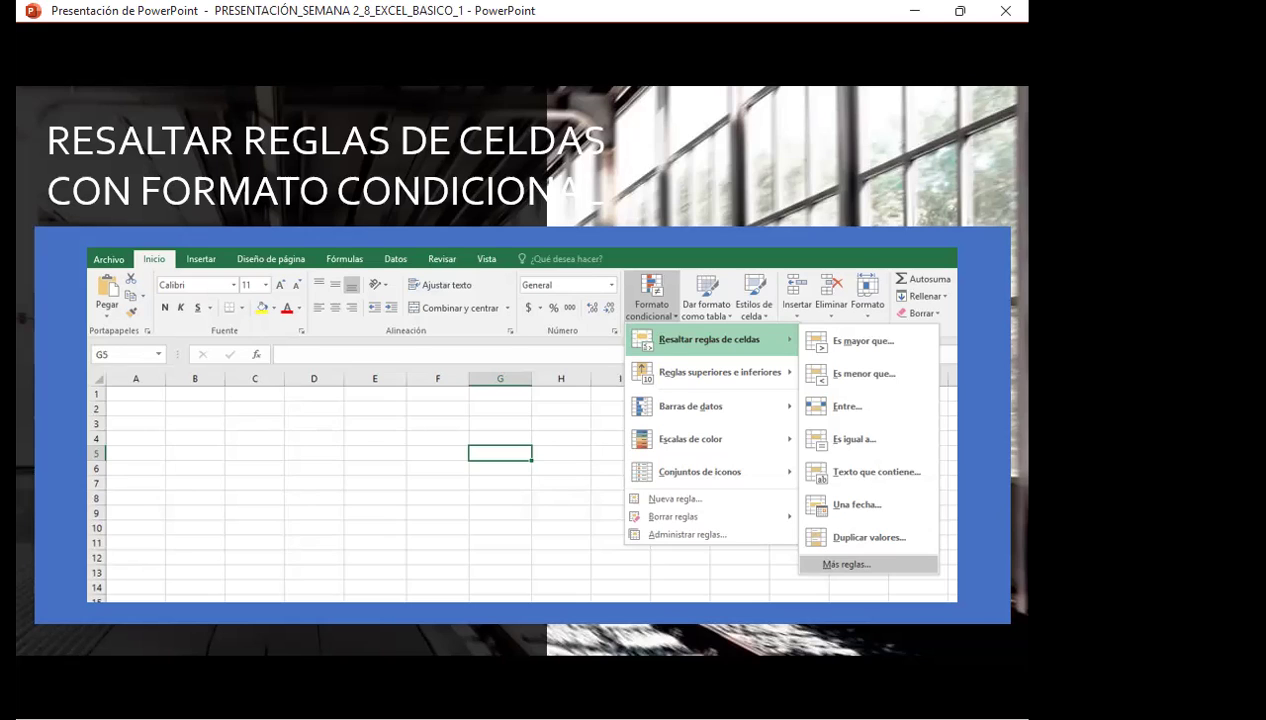
Step: Advance to the Reglas superiores e inferiores slide before leaving for Excel
{"action": "key", "text": "Right"}
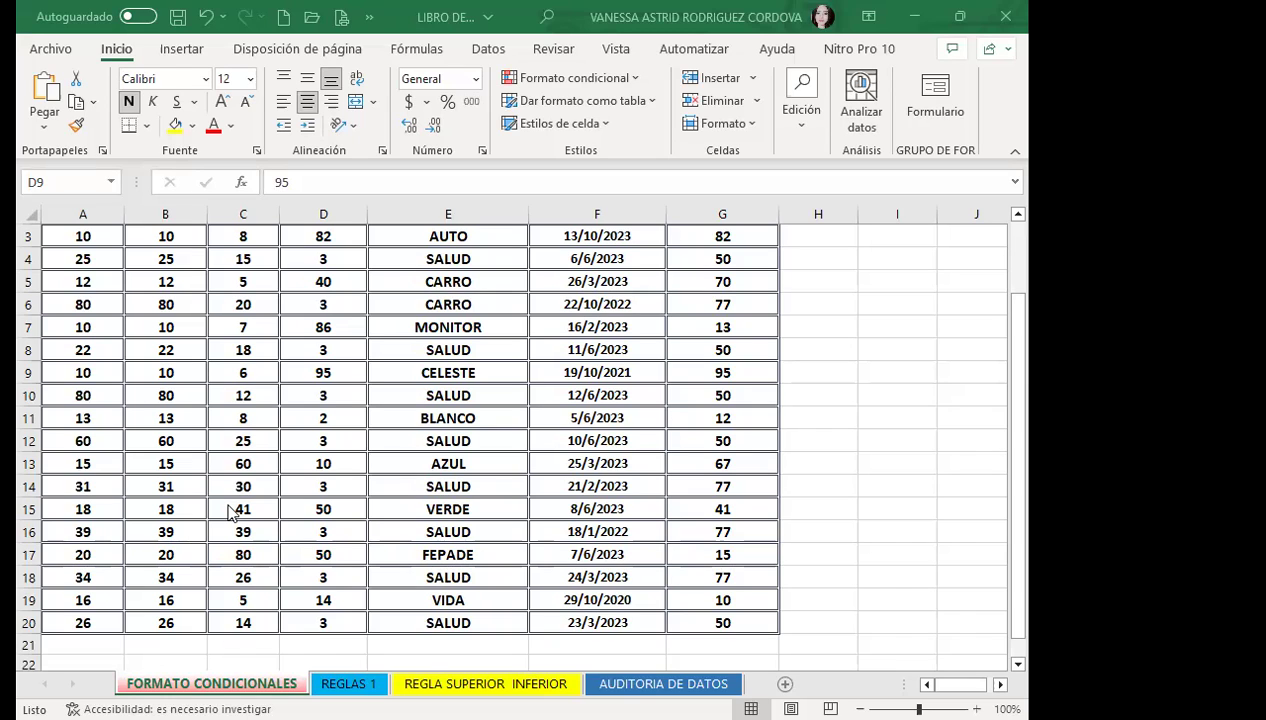
Step: Scroll the FORMATO CONDICIONALES sheet back to the top and select cell A4 under ES MAYOR QUE 20
{"action": "left_click", "coordinate": [415, 526]}
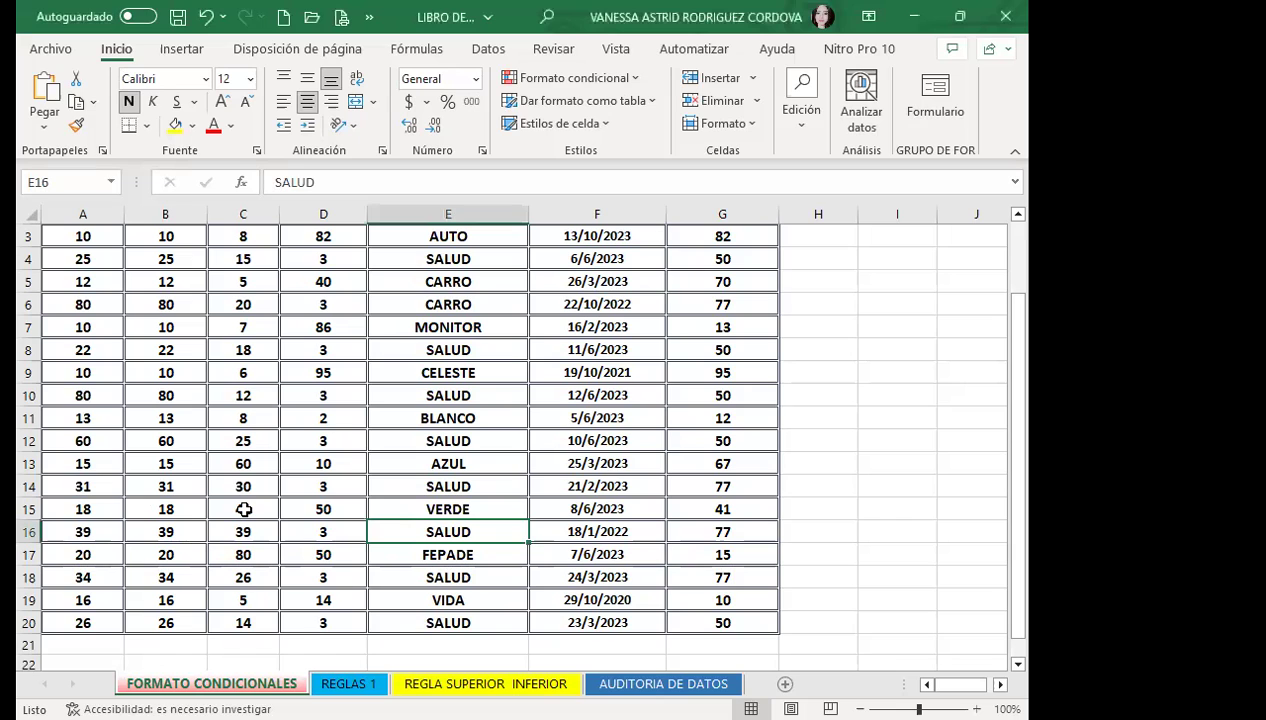
{"action": "scroll", "coordinate": [251, 488], "scroll_direction": "up", "scroll_amount": 1}
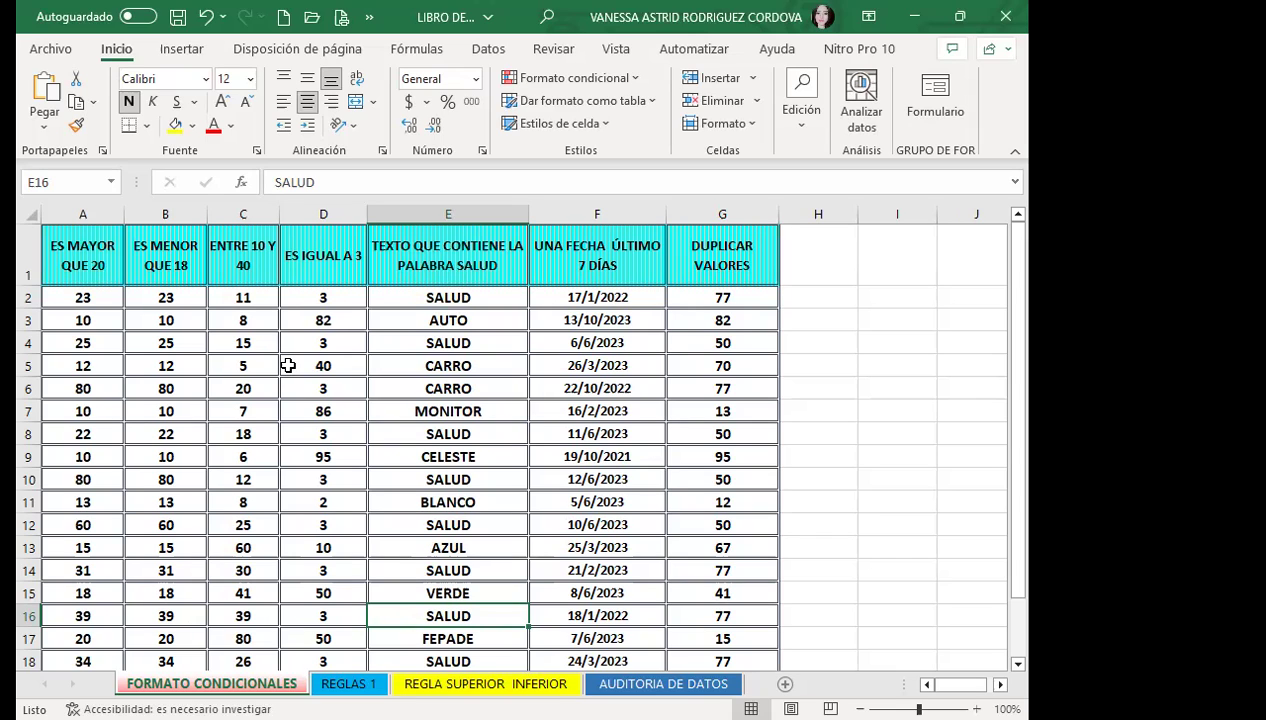
{"action": "left_click", "coordinate": [108, 348]}
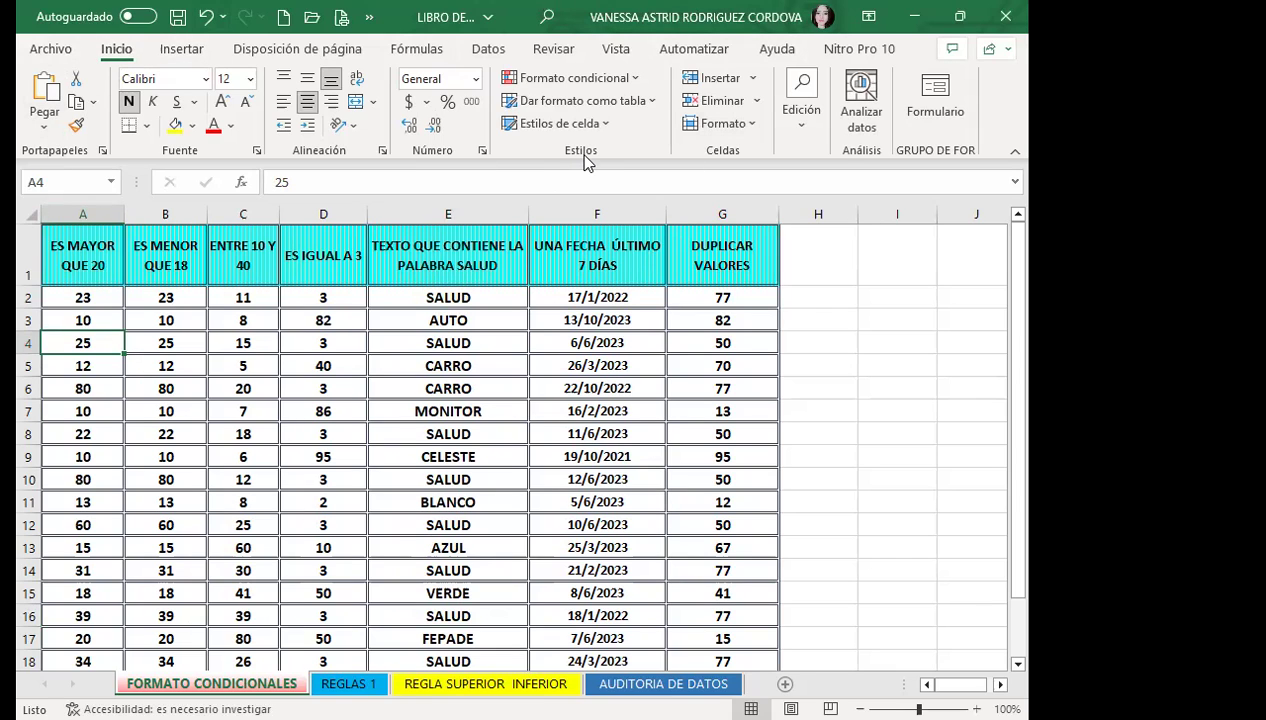
{"action": "left_click", "coordinate": [636, 82]}
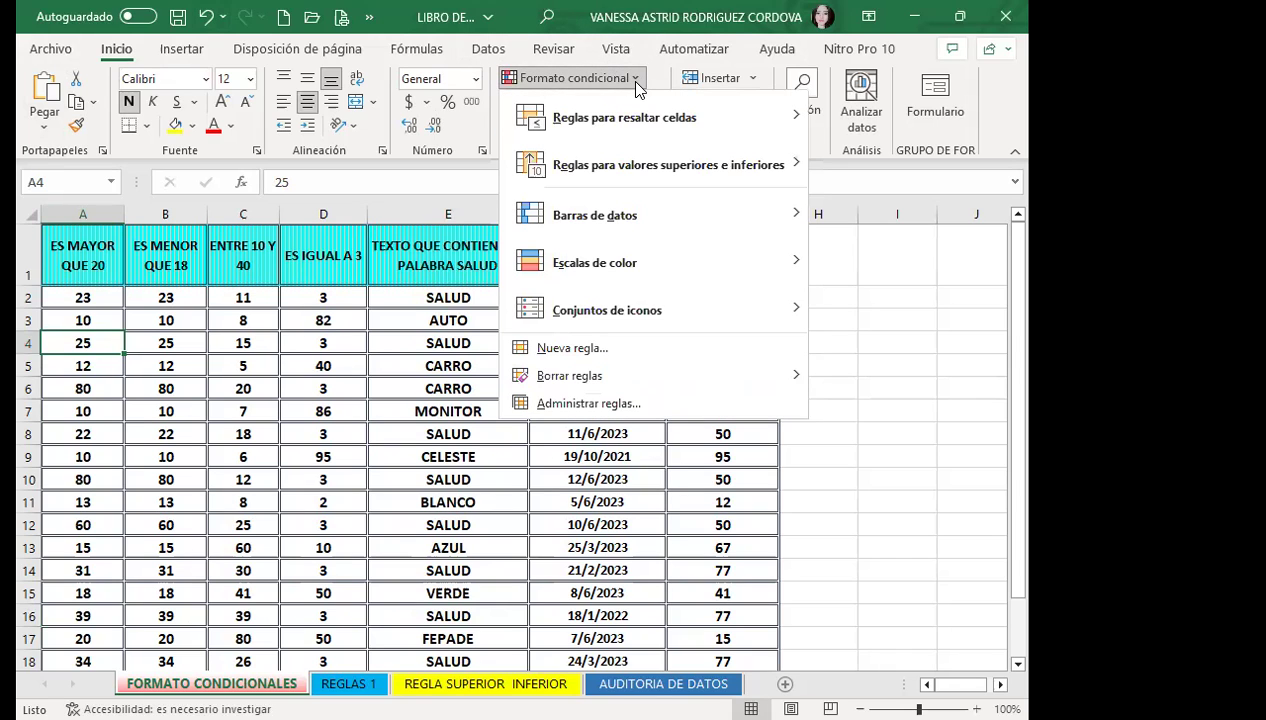
{"action": "mouse_move", "coordinate": [588, 139]}
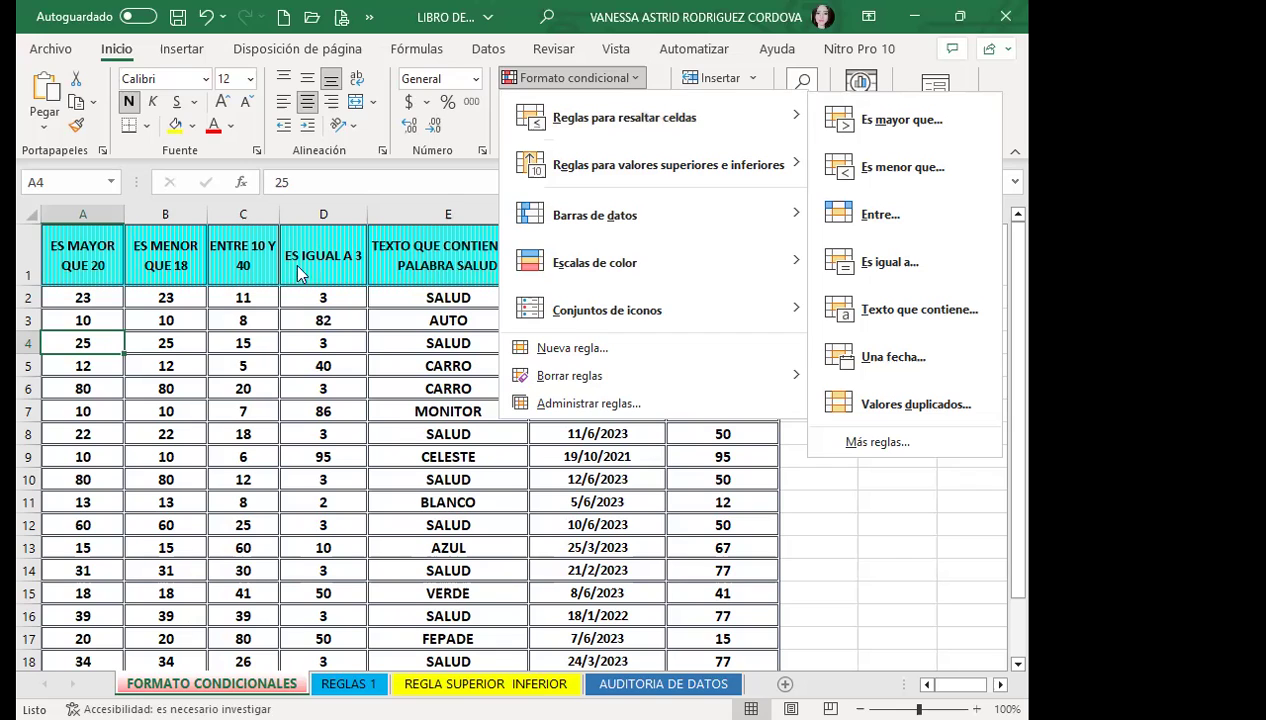
{"action": "left_click", "coordinate": [331, 345]}
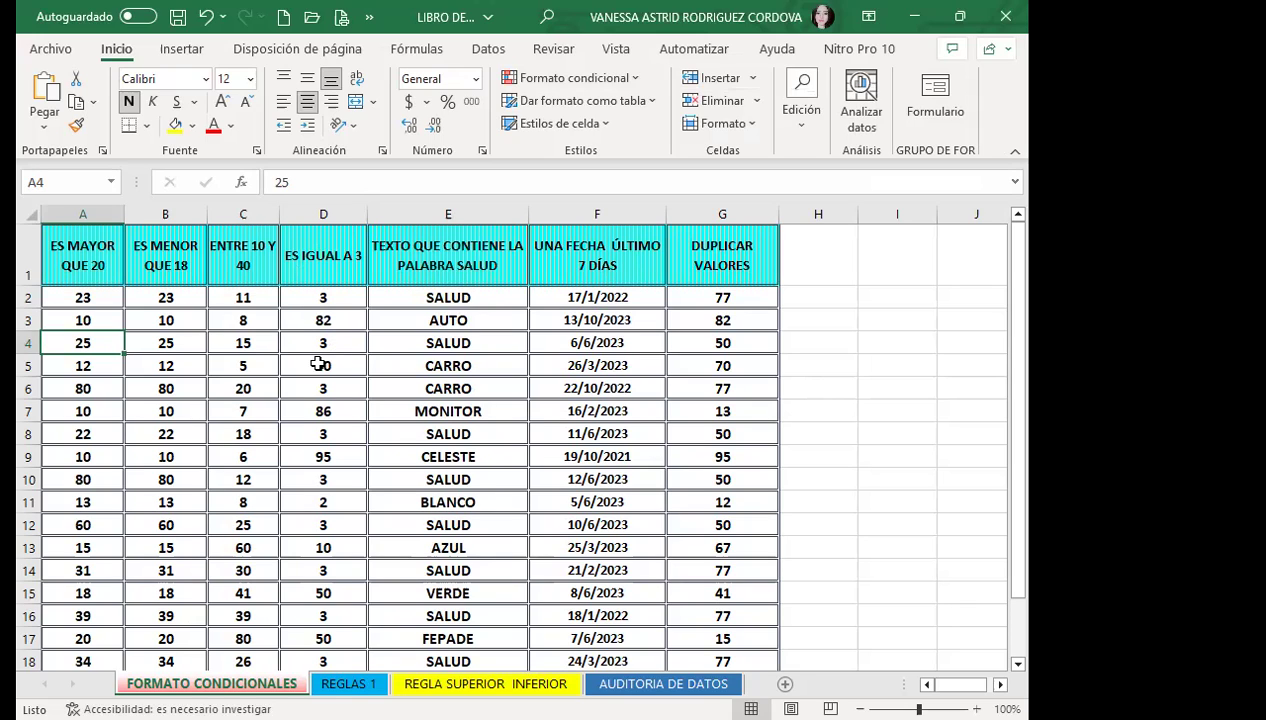
Step: Select the column A values A2:A20, scrolling to confirm the whole range is included
{"action": "left_click", "coordinate": [322, 363]}
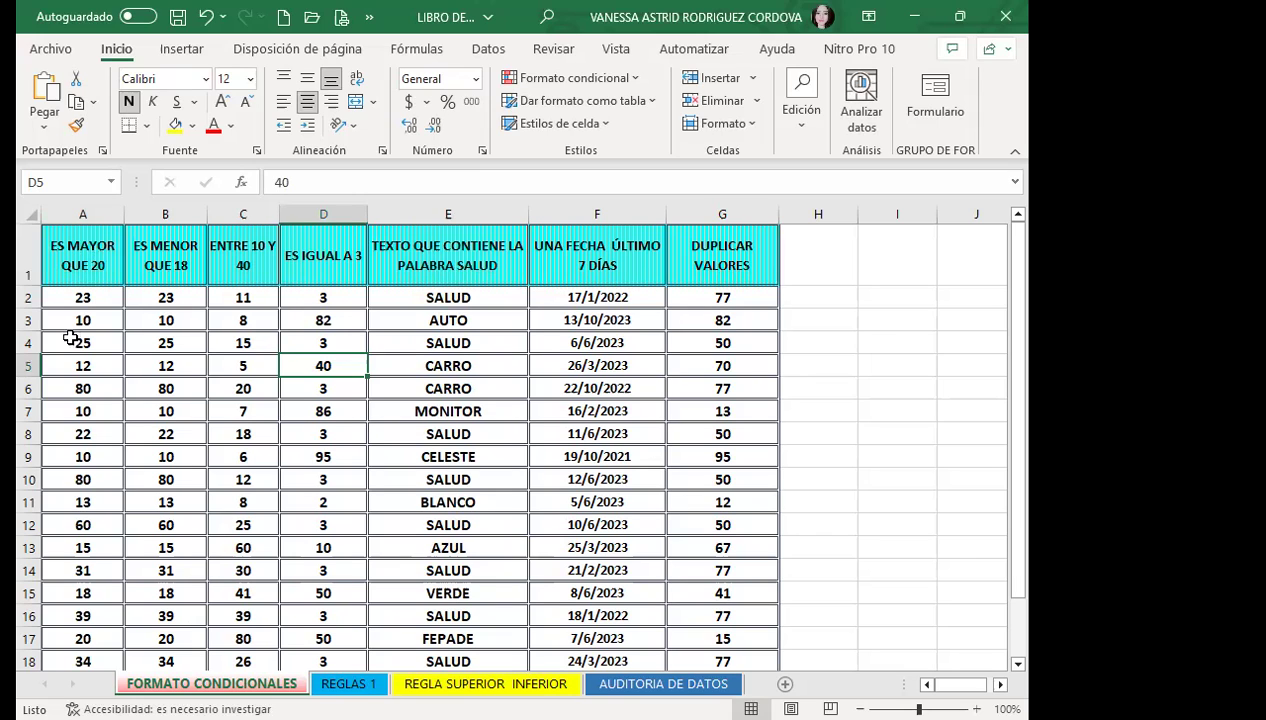
{"action": "left_click_drag", "start_coordinate": [106, 295], "coordinate": [83, 622]}
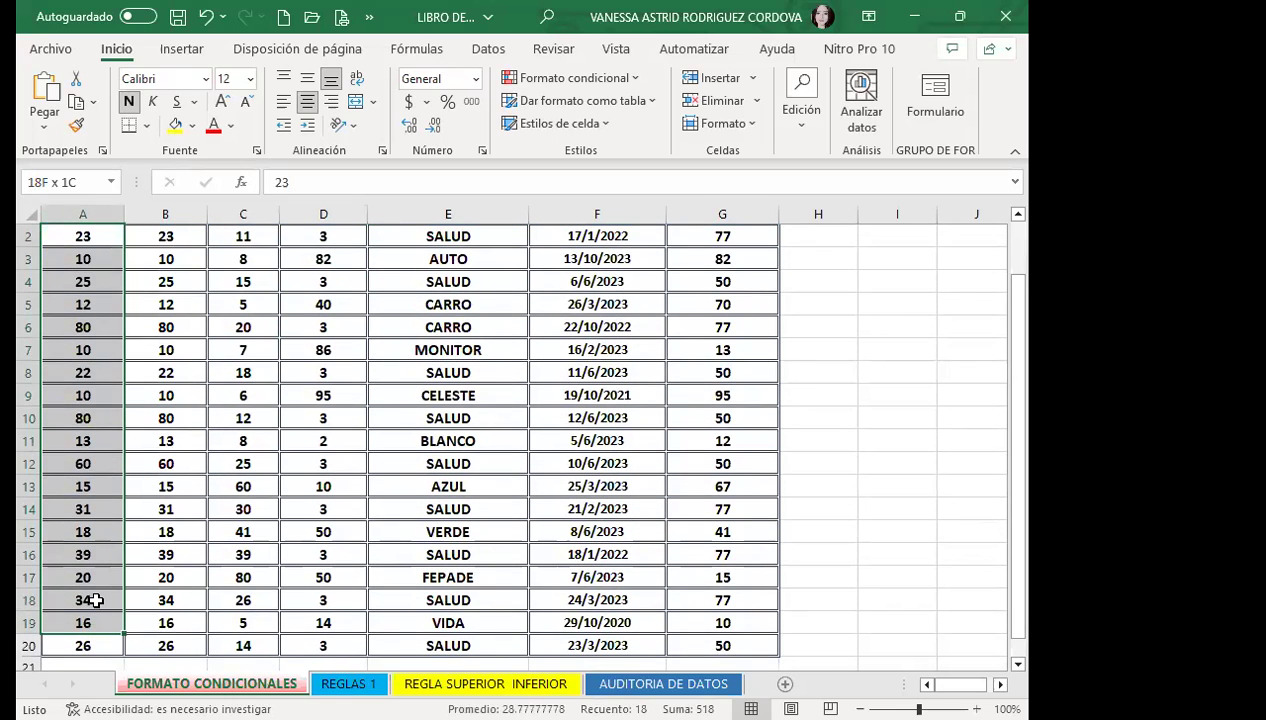
{"action": "left_click_drag", "start_coordinate": [95, 600], "coordinate": [95, 600]}
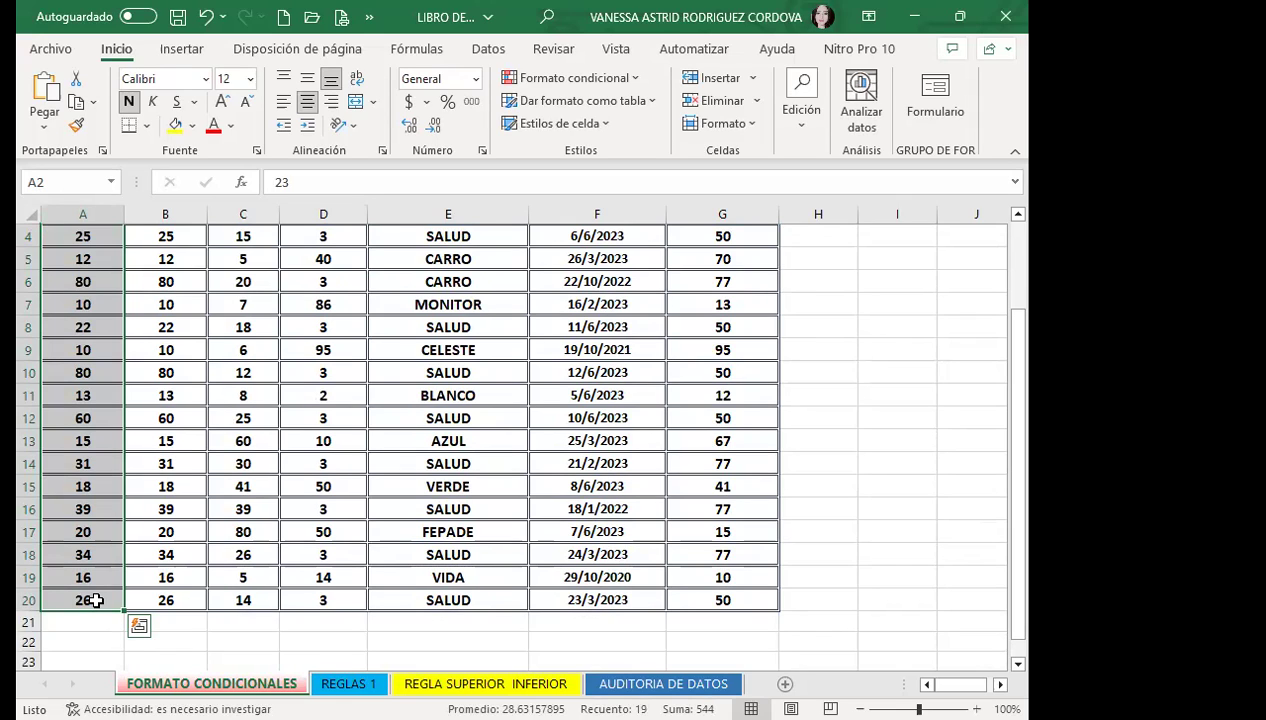
{"action": "scroll", "coordinate": [82, 535], "scroll_direction": "down", "scroll_amount": 3}
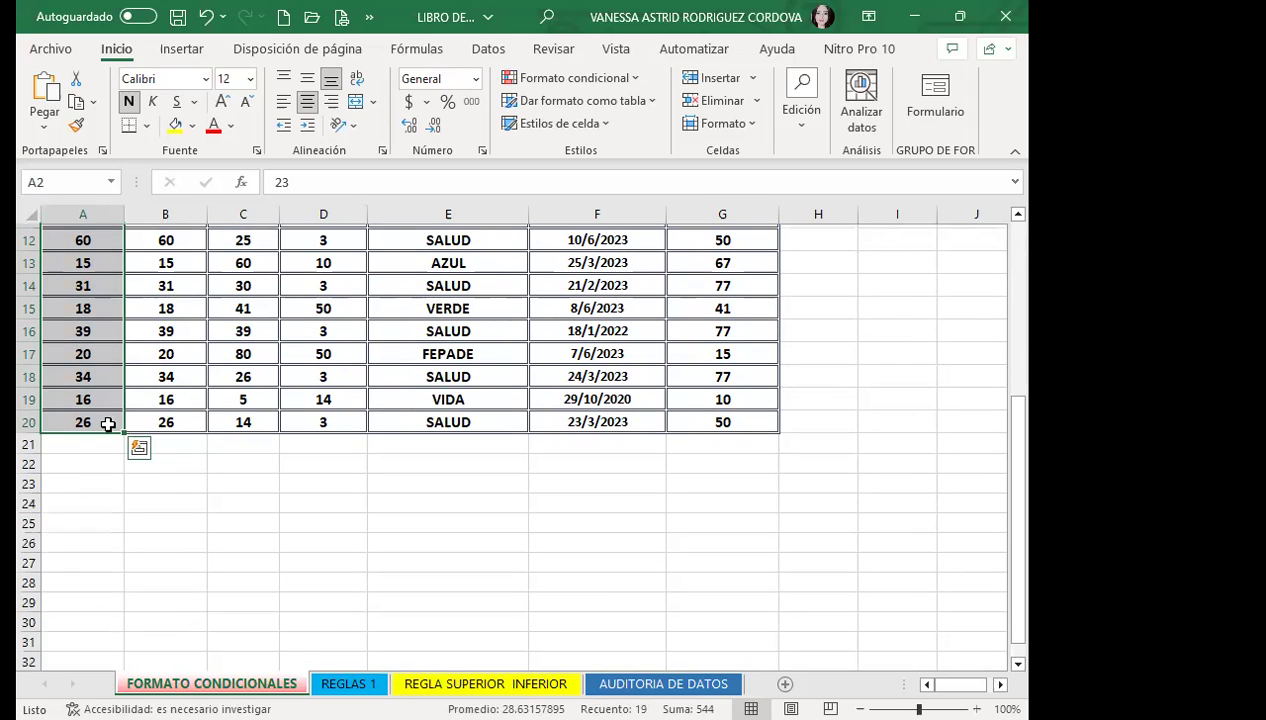
{"action": "scroll", "coordinate": [110, 511], "scroll_direction": "down", "scroll_amount": 1}
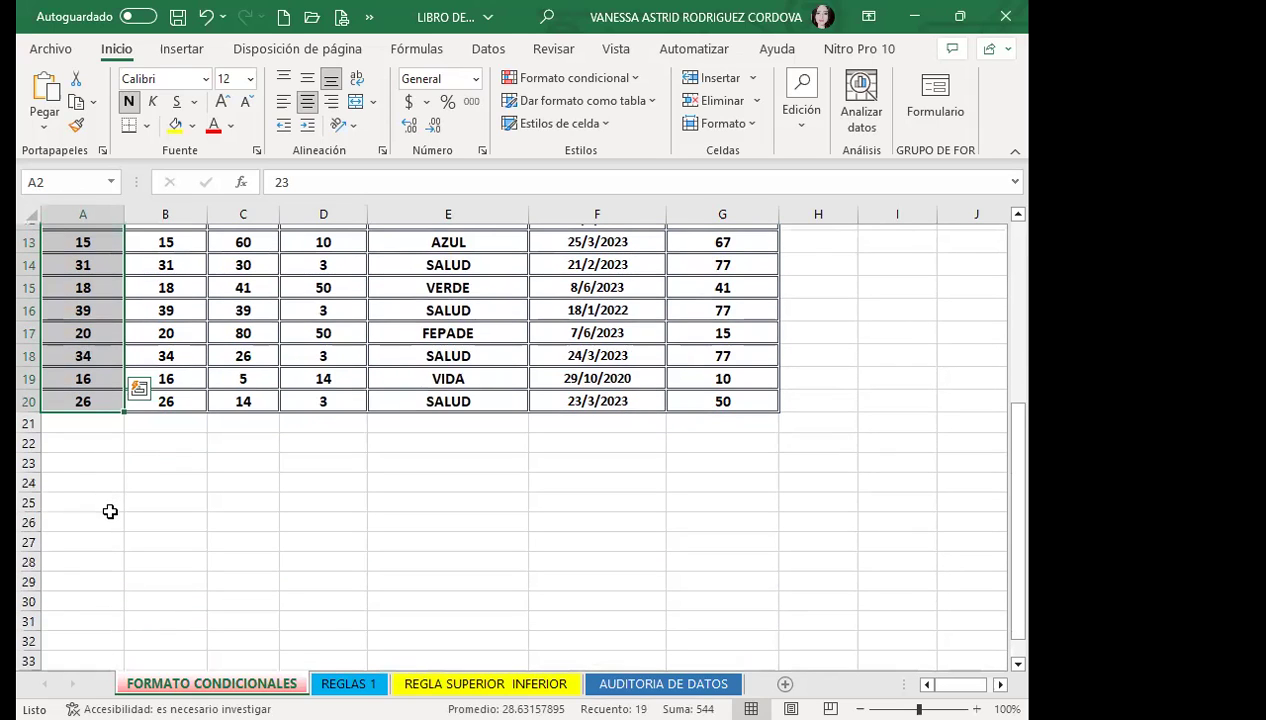
{"action": "scroll", "coordinate": [110, 511], "scroll_direction": "down", "scroll_amount": 4}
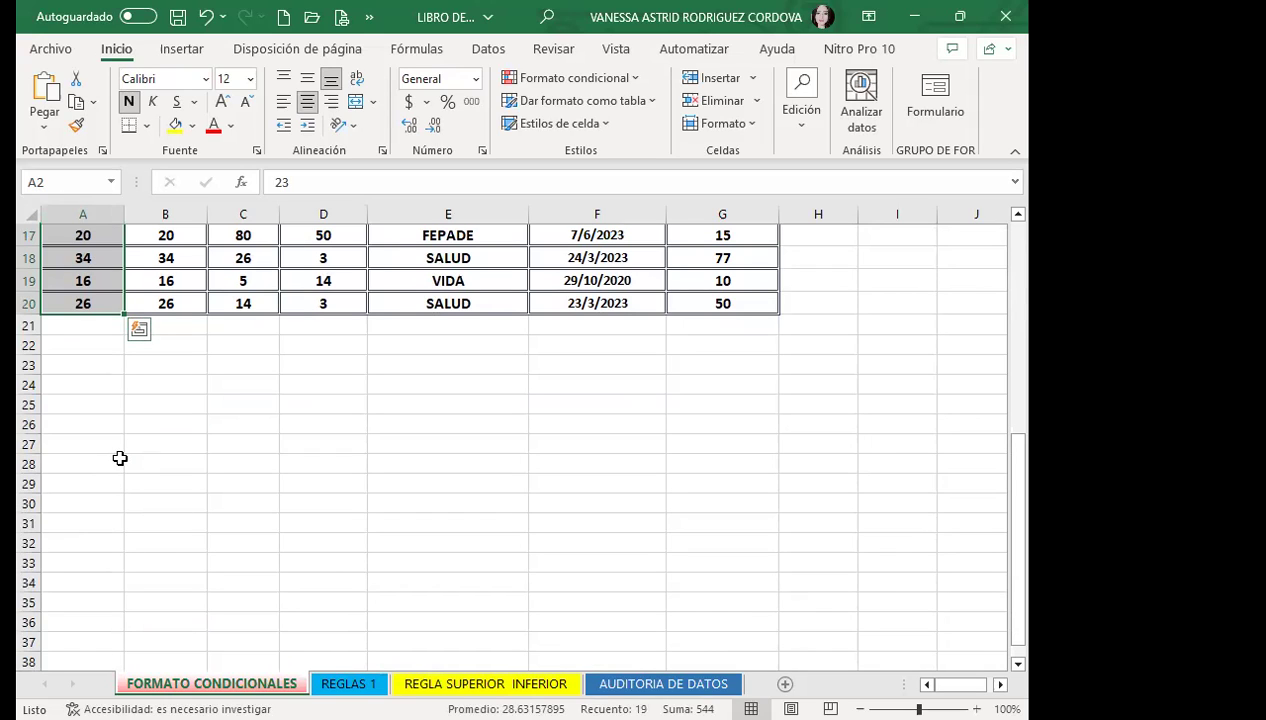
{"action": "scroll", "coordinate": [110, 430], "scroll_direction": "up", "scroll_amount": 5}
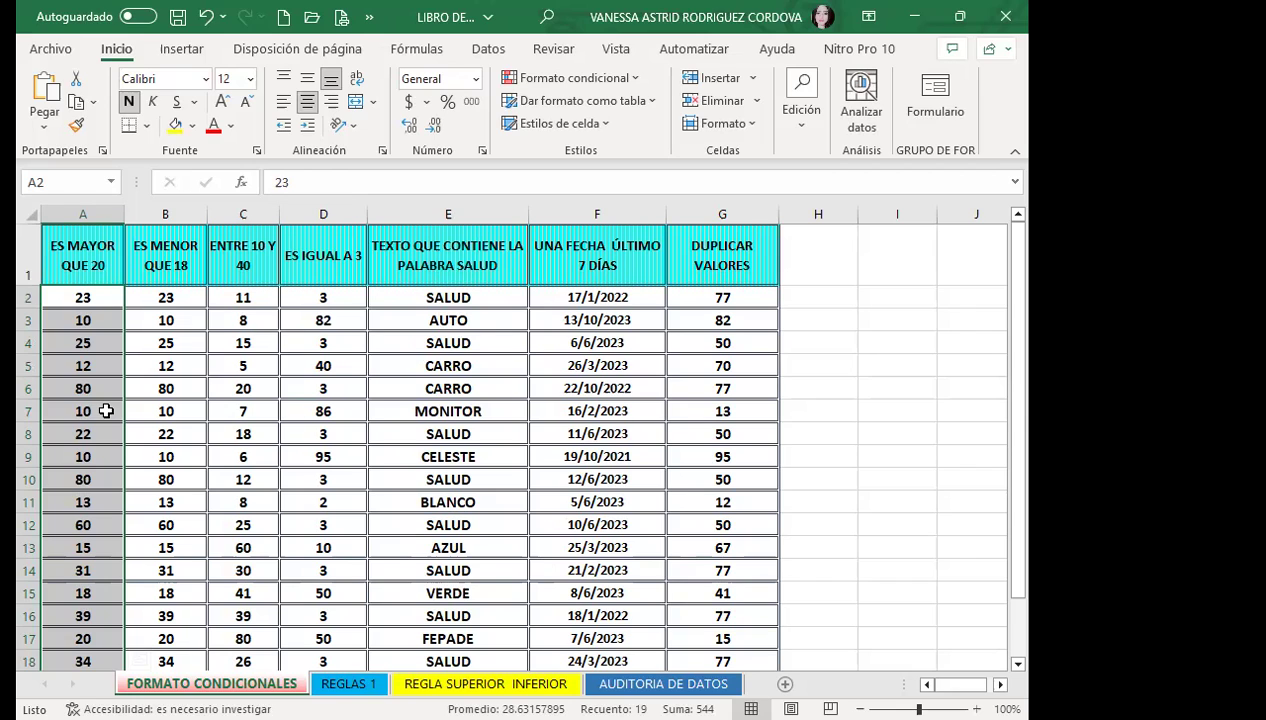
{"action": "scroll", "coordinate": [86, 368], "scroll_direction": "down", "scroll_amount": 5}
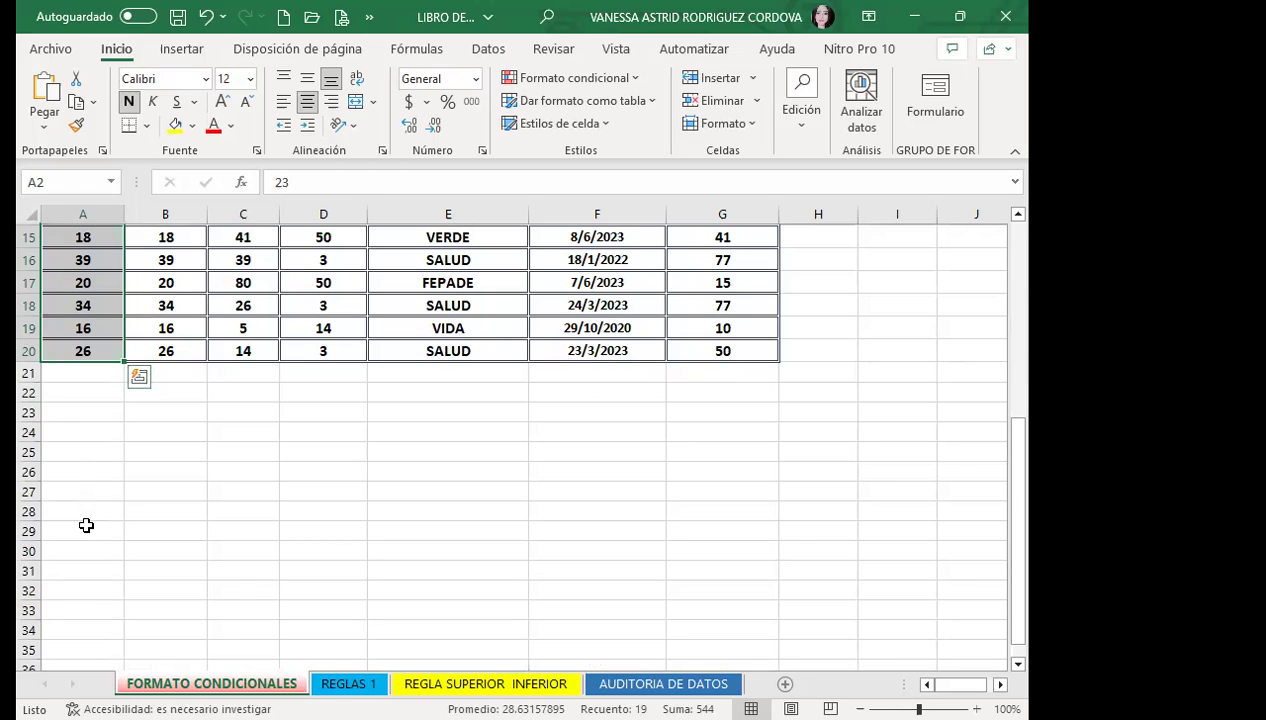
{"action": "key", "text": "Escape"}
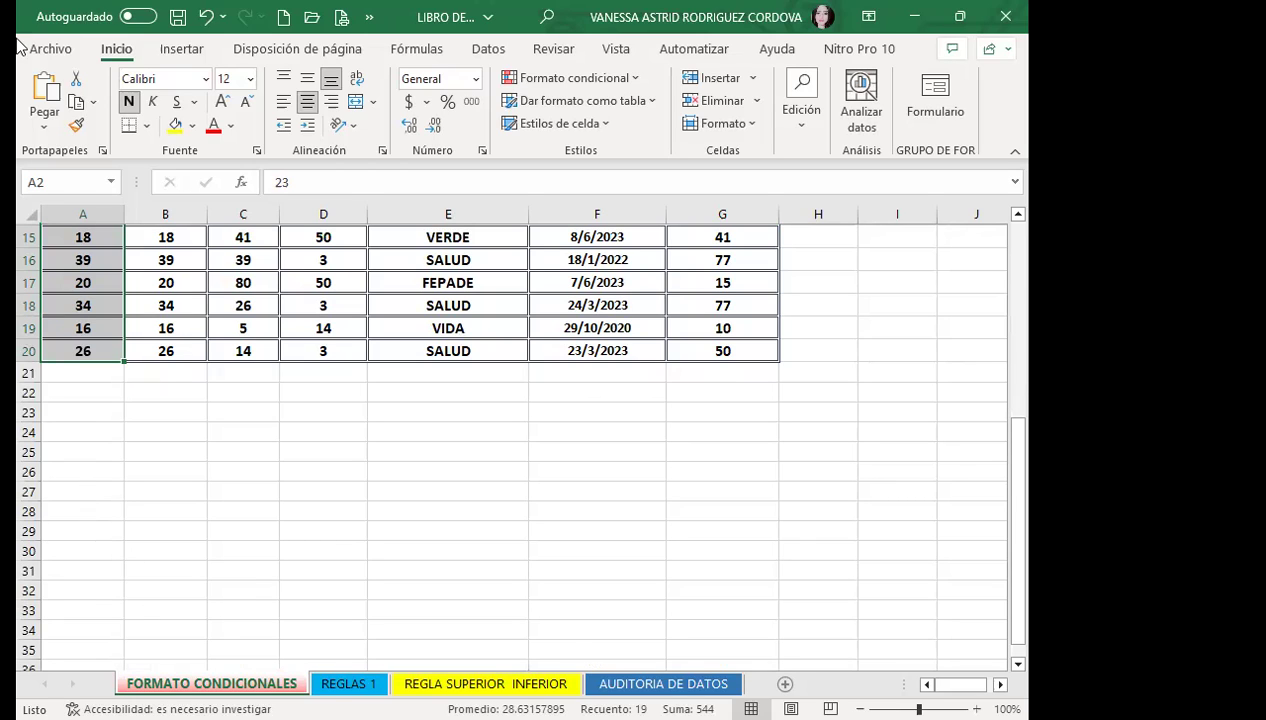
{"action": "key", "text": "ctrl+v"}
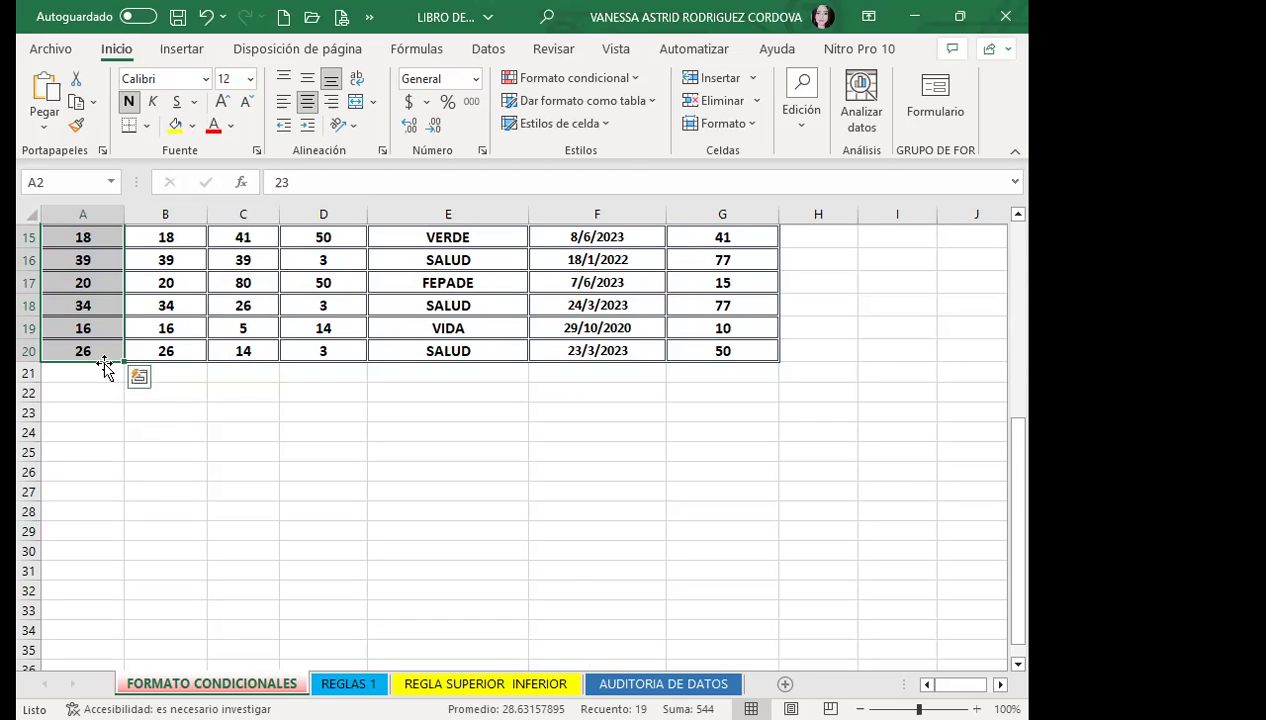
{"action": "left_click_drag", "start_coordinate": [106, 357], "coordinate": [77, 372]}
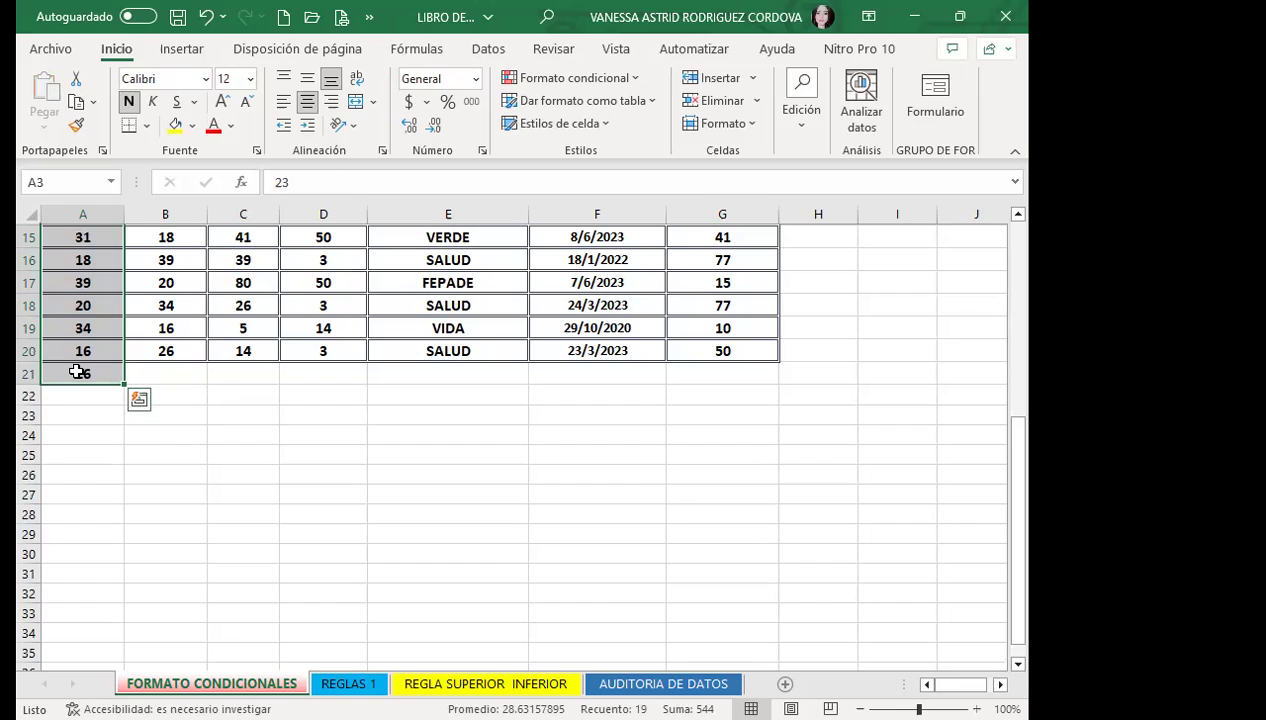
{"action": "key", "text": "ctrl+q"}
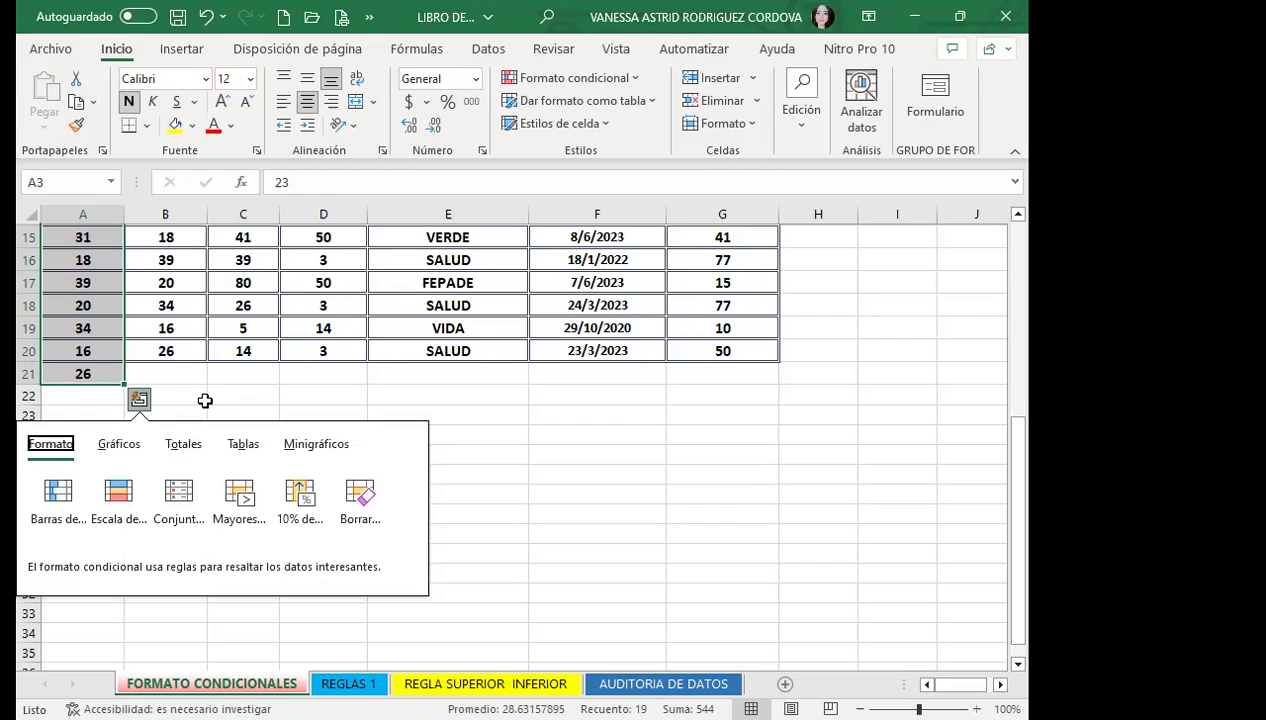
{"action": "left_click", "coordinate": [170, 388]}
{"action": "key", "text": "ctrl+z"}
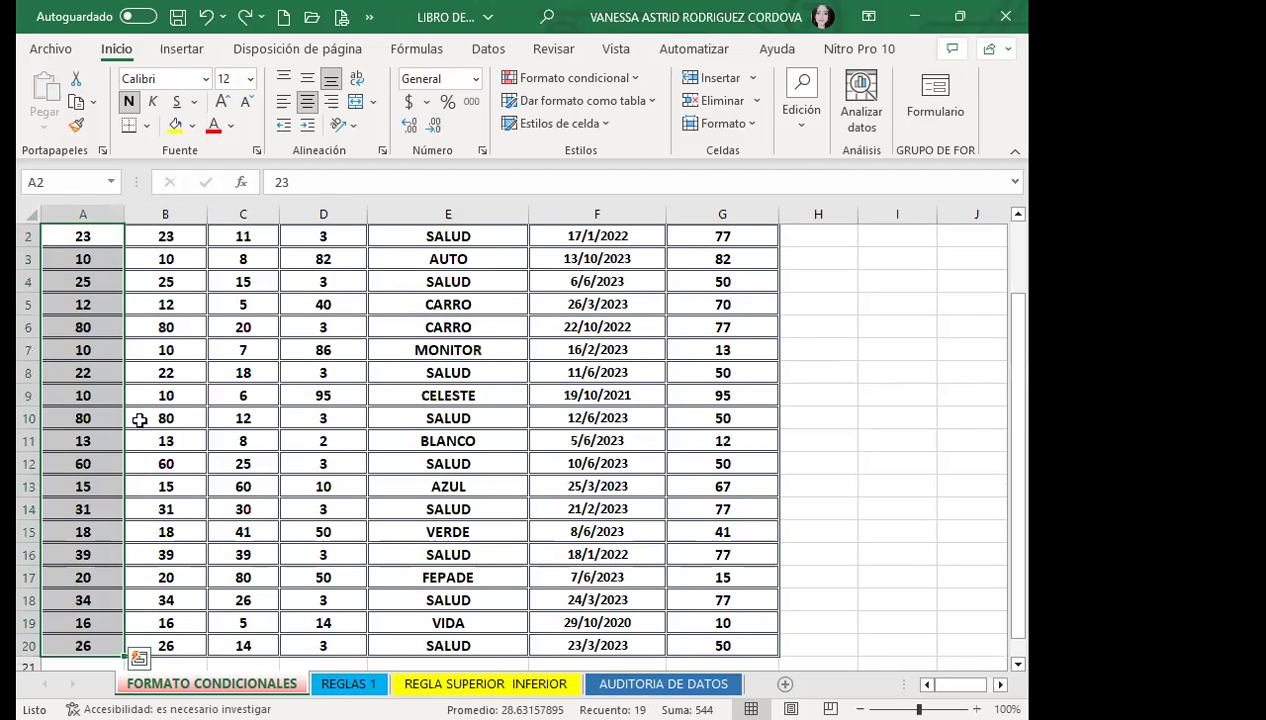
{"action": "scroll", "coordinate": [135, 493], "scroll_direction": "down", "scroll_amount": 3}
{"action": "left_click", "coordinate": [102, 452]}
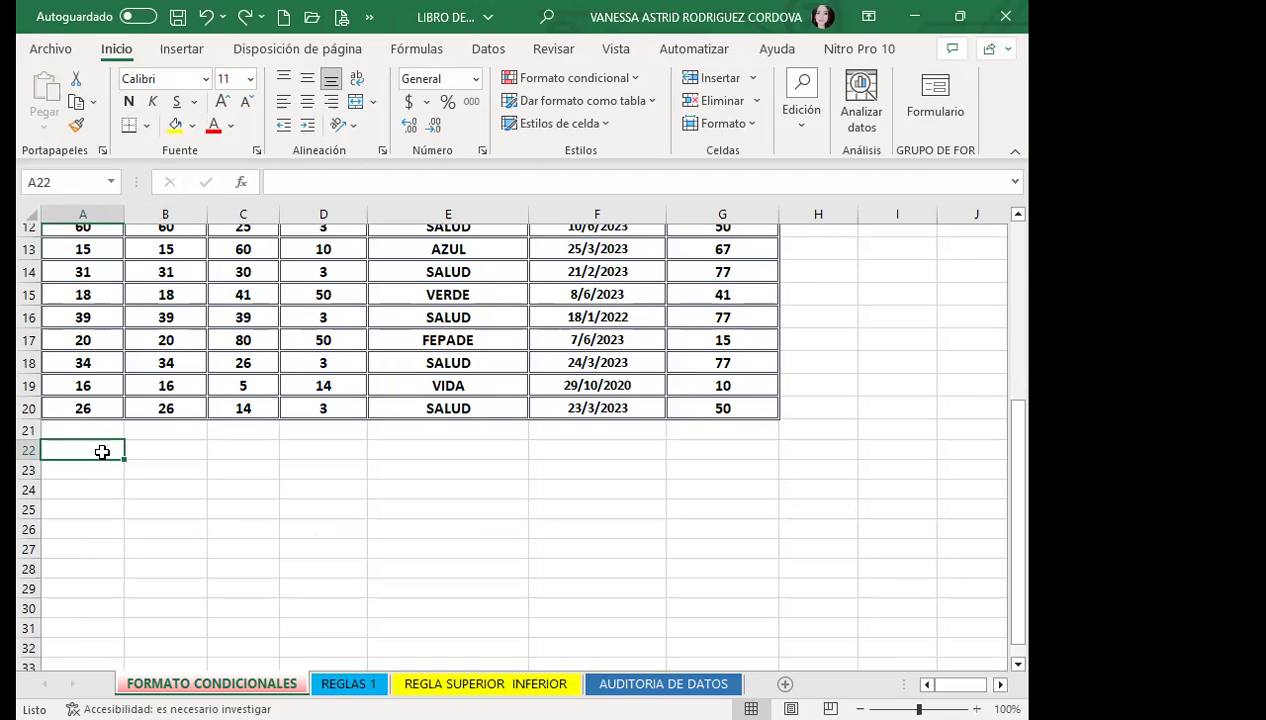
Step: Reselect A2:A20, the ES MAYOR QUE 20 values in column A
{"action": "scroll", "coordinate": [102, 444], "scroll_direction": "up", "scroll_amount": 3}
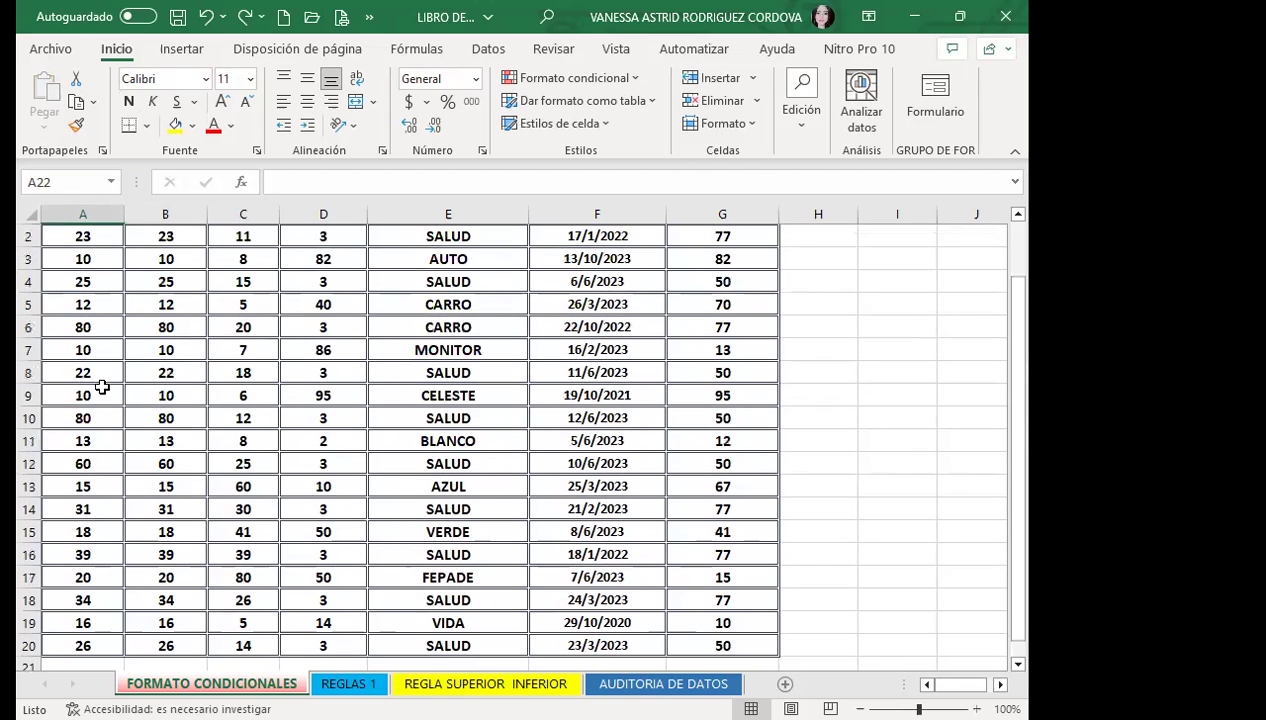
{"action": "scroll", "coordinate": [100, 420], "scroll_direction": "up", "scroll_amount": 1}
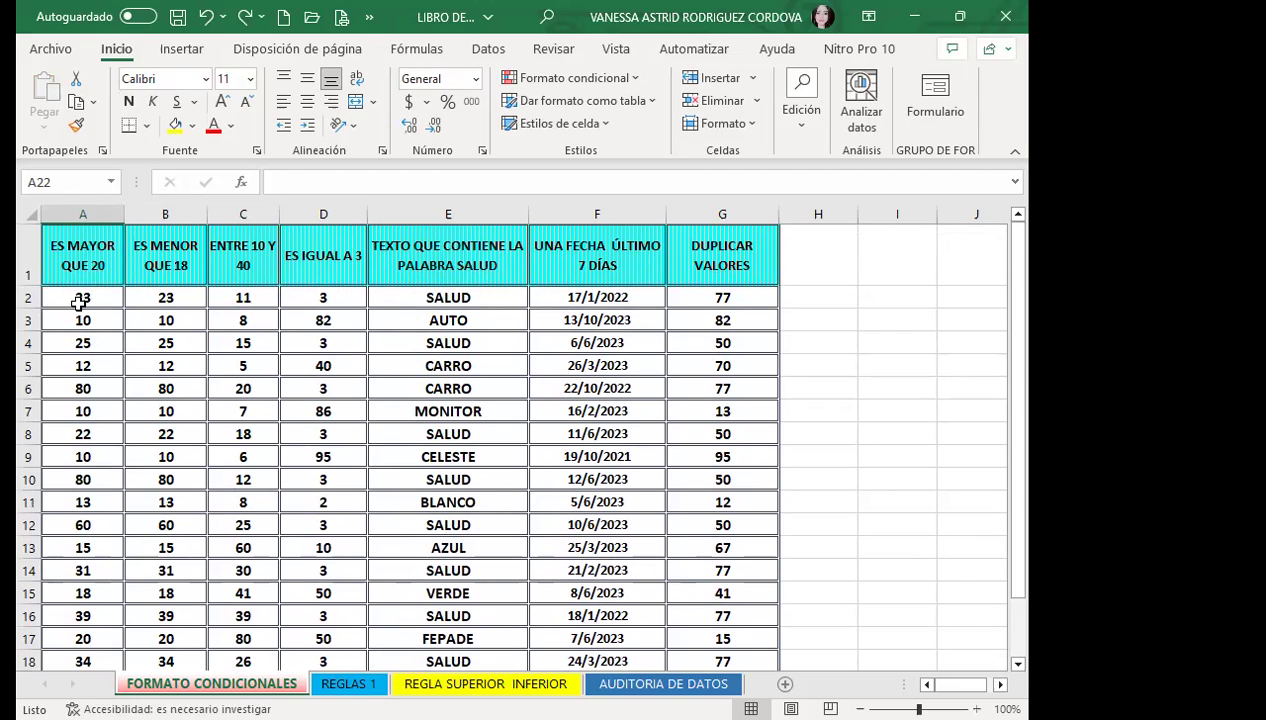
{"action": "left_click_drag", "start_coordinate": [102, 297], "coordinate": [90, 622]}
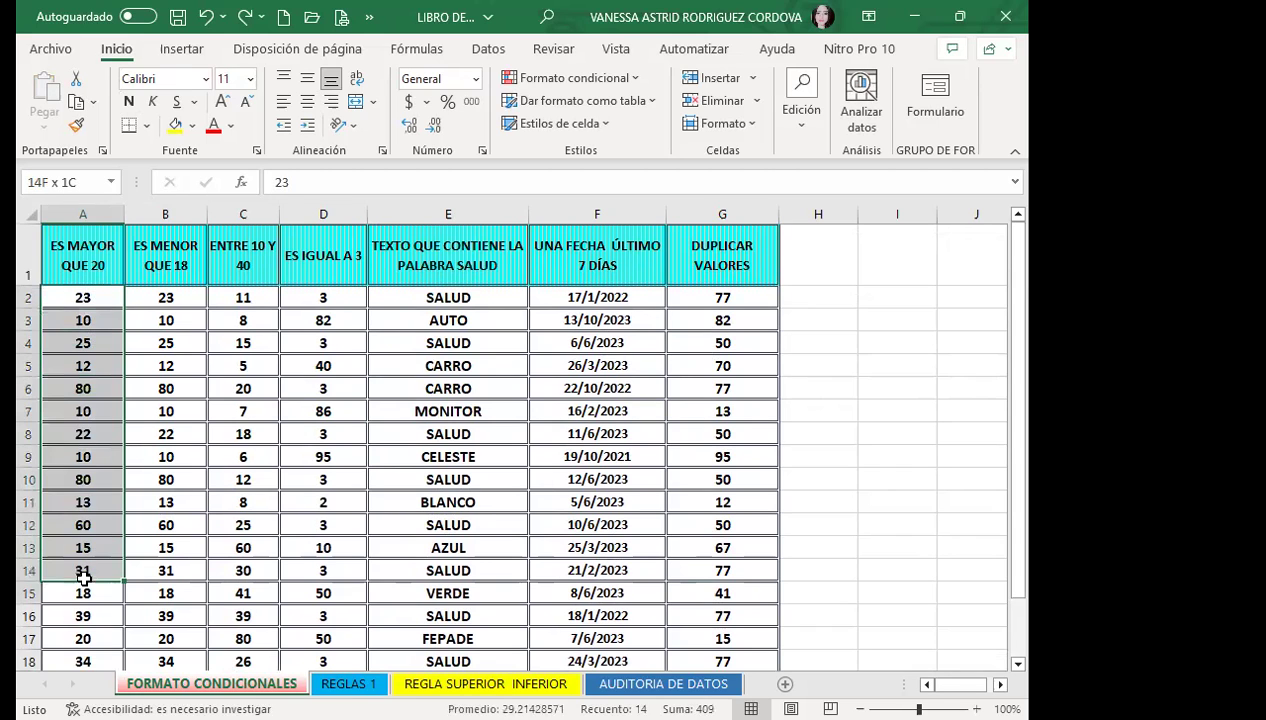
{"action": "left_click_drag", "start_coordinate": [90, 622], "coordinate": [128, 648]}
{"action": "scroll", "coordinate": [130, 650], "scroll_direction": "up", "scroll_amount": 1}
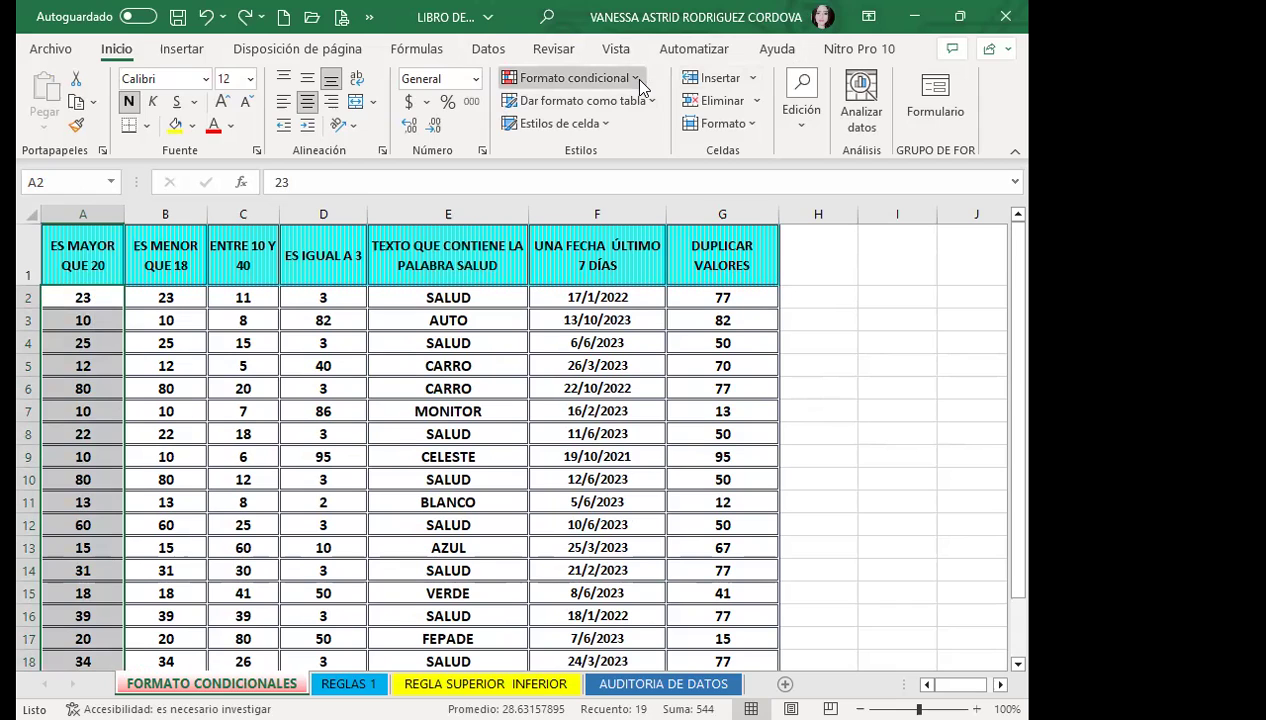
Step: Choose Reglas para resaltar celdas > Es mayor que for the column A range
{"action": "mouse_move", "coordinate": [661, 117]}
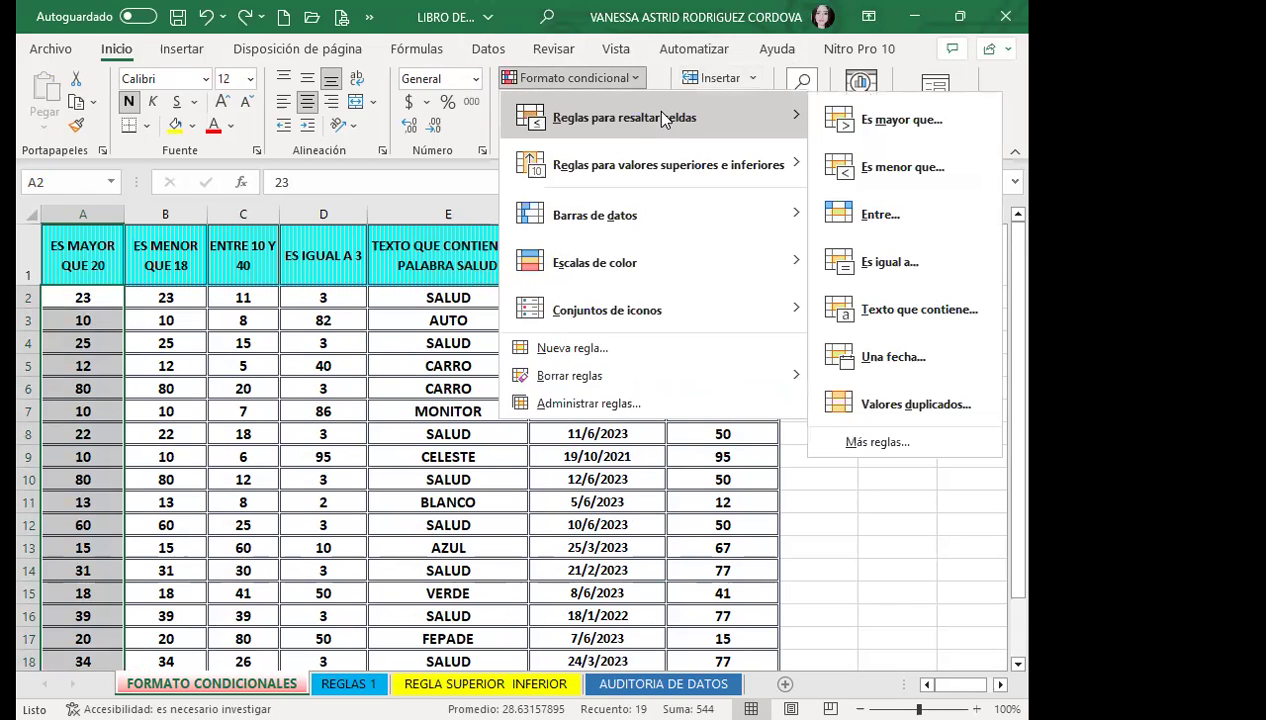
{"action": "left_click", "coordinate": [909, 120]}
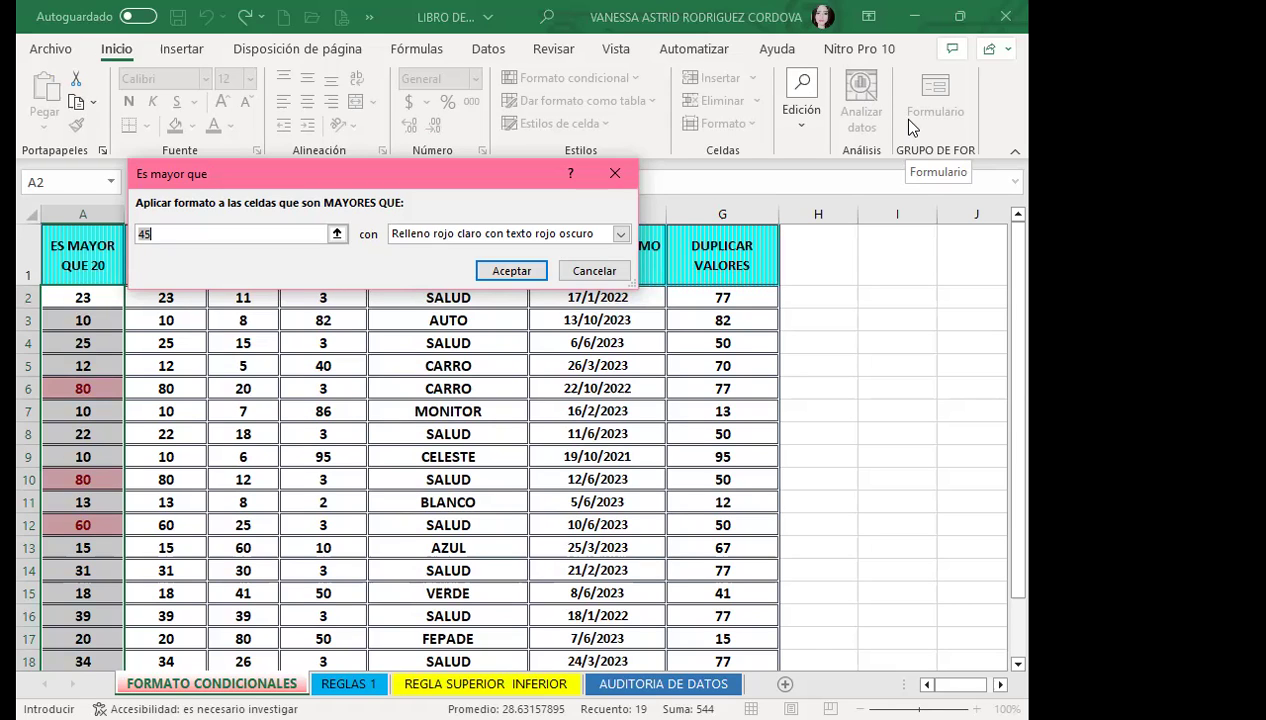
Step: Enter 20 as the Es mayor que threshold
{"action": "type", "text": "20"}
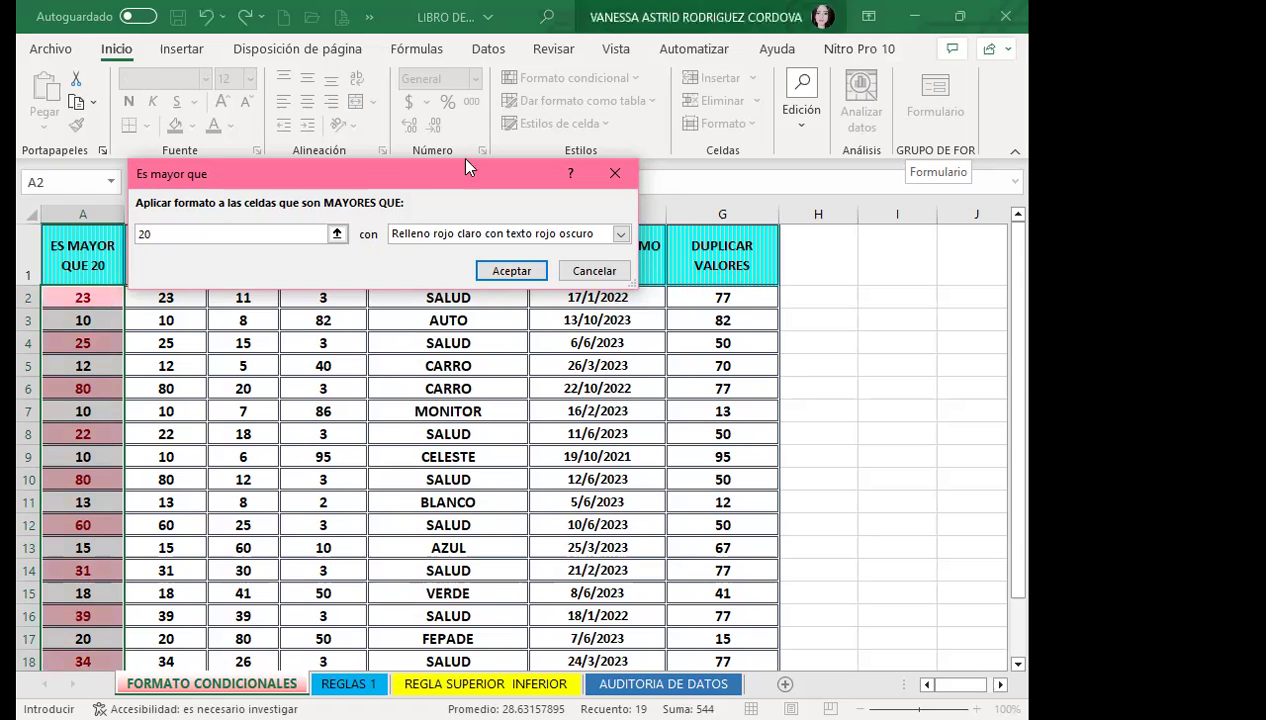
{"action": "left_click_drag", "start_coordinate": [398, 174], "coordinate": [441, 166]}
{"action": "scroll", "coordinate": [94, 452], "scroll_direction": "down", "scroll_amount": 1}
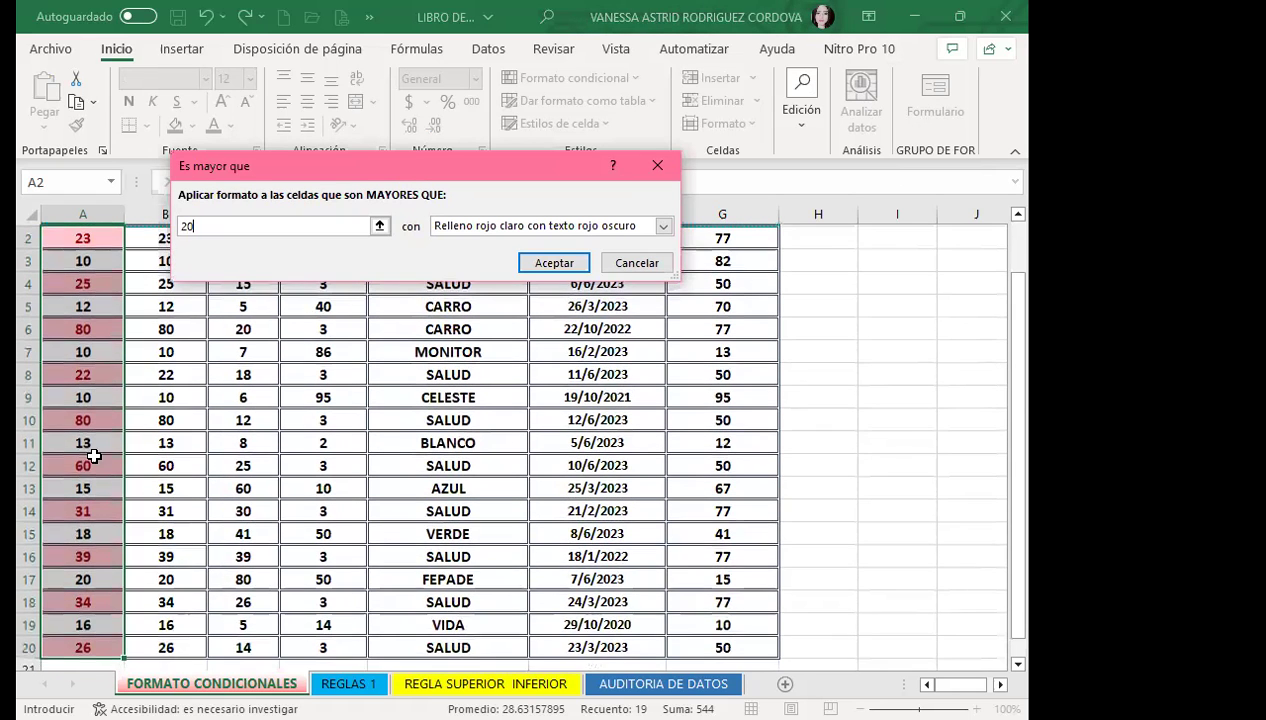
{"action": "scroll", "coordinate": [94, 480], "scroll_direction": "down", "scroll_amount": 1}
{"action": "scroll", "coordinate": [98, 483], "scroll_direction": "up", "scroll_amount": 2}
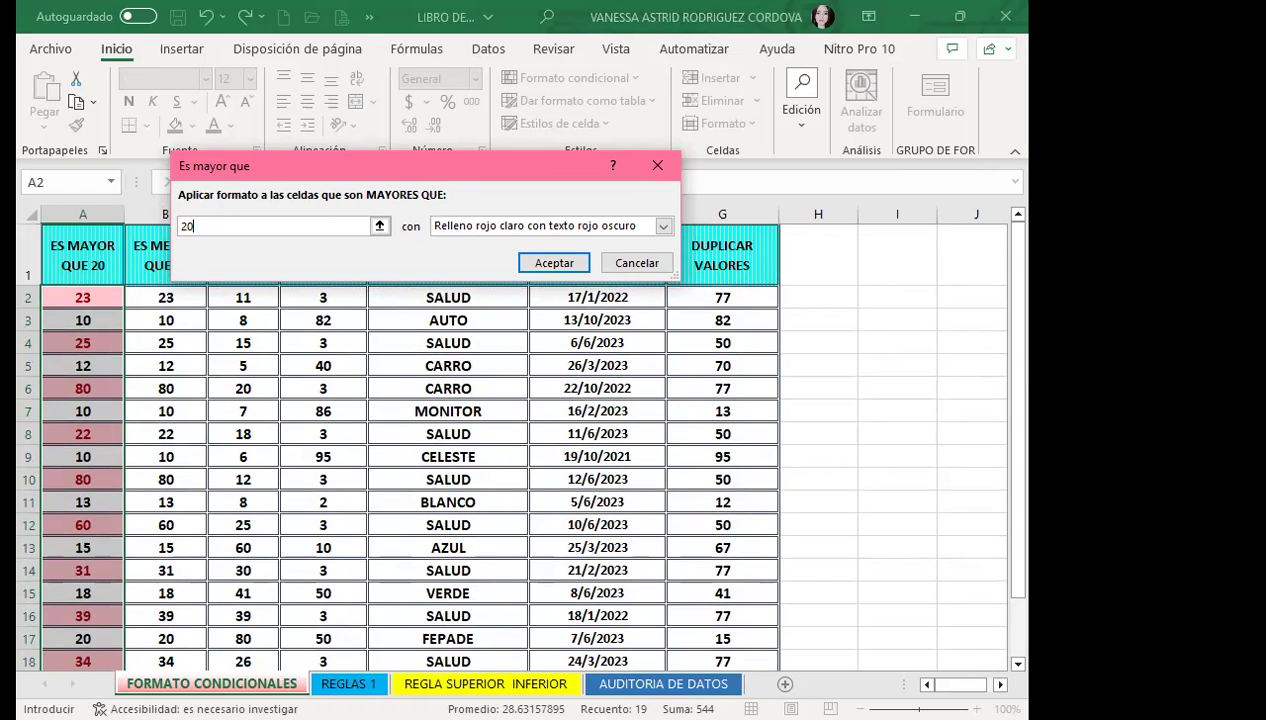
{"action": "left_click", "coordinate": [127, 607]}
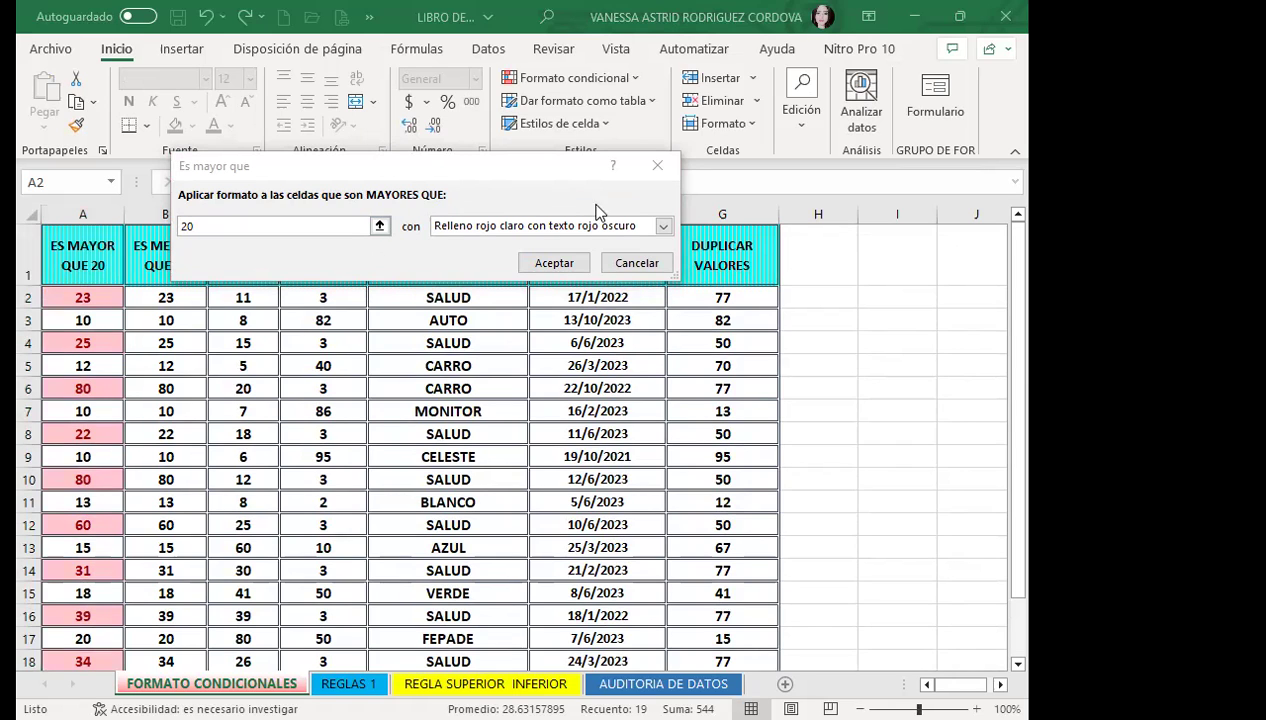
Step: Preview the yellow fill preset, then switch to Formato personalizado for a custom format
{"action": "left_click", "coordinate": [664, 227]}
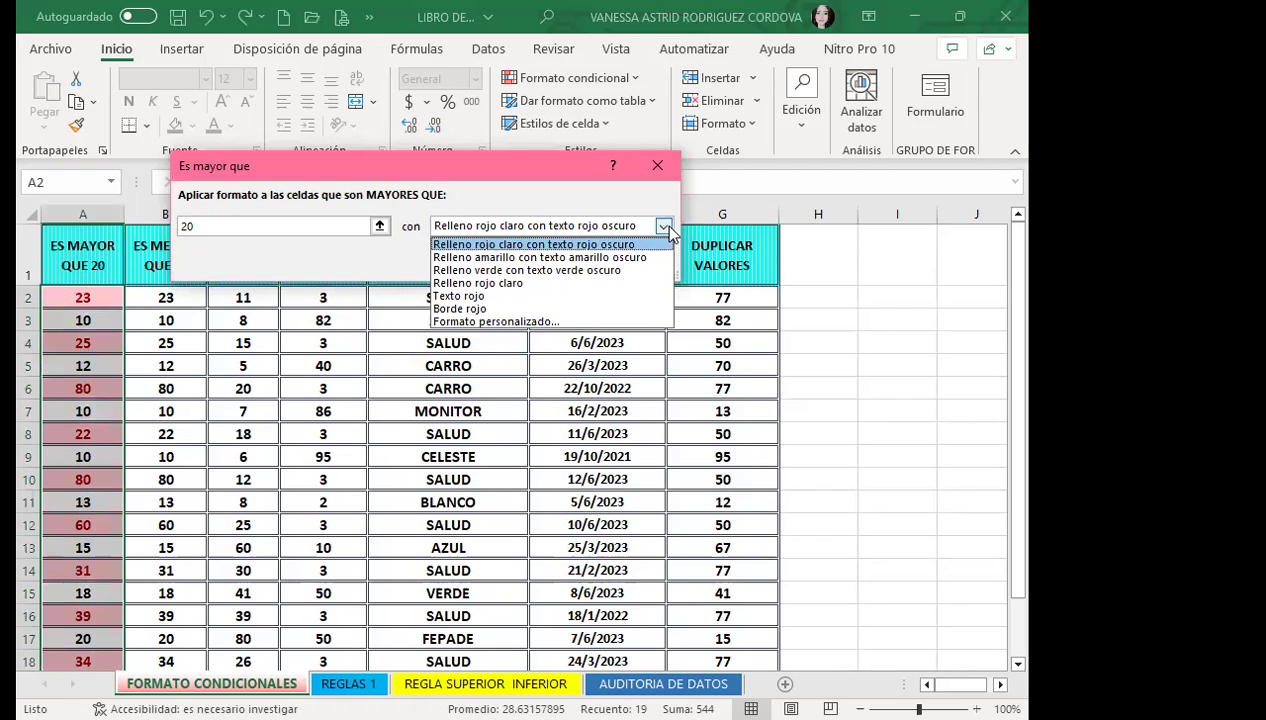
{"action": "left_click", "coordinate": [479, 258]}
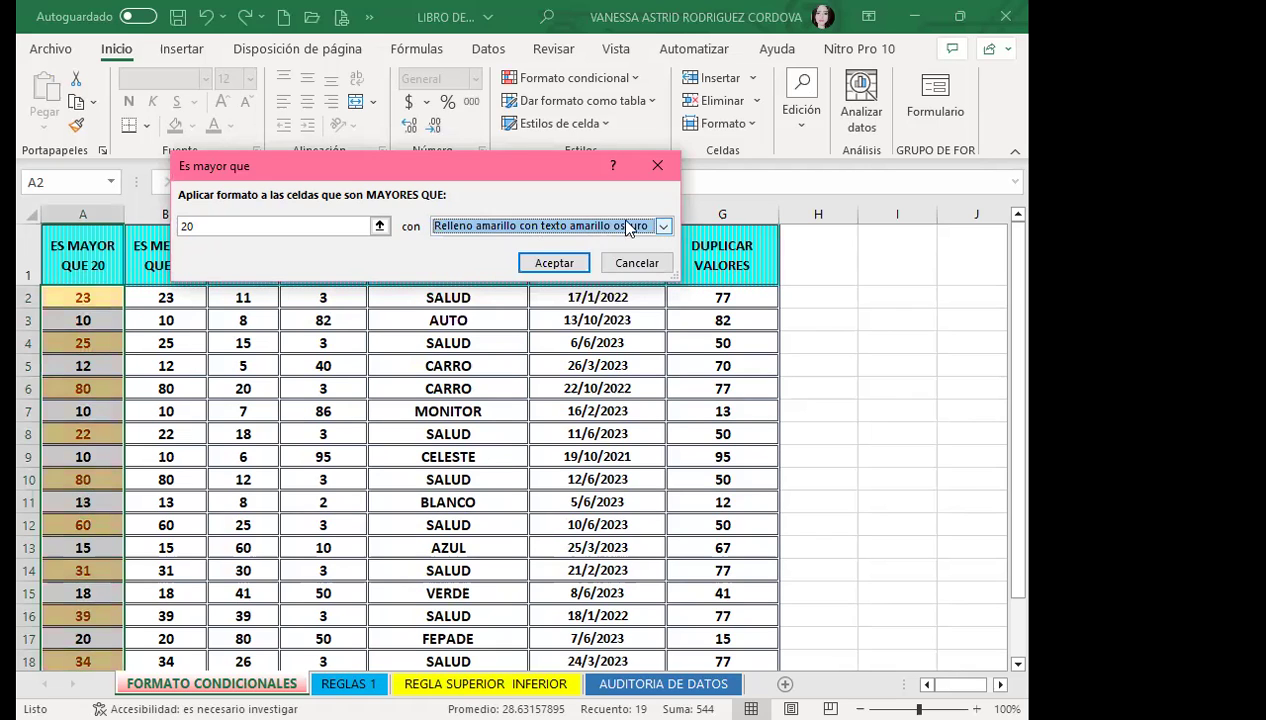
{"action": "left_click", "coordinate": [618, 225]}
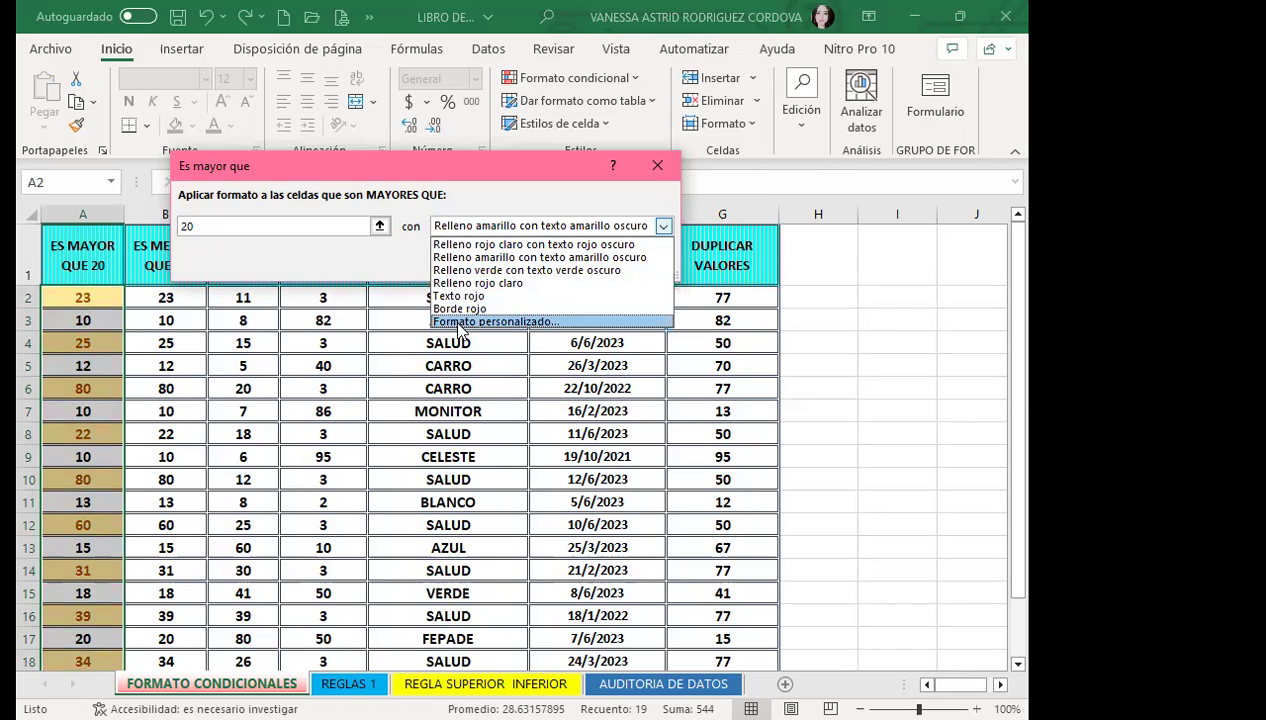
{"action": "left_click", "coordinate": [461, 322]}
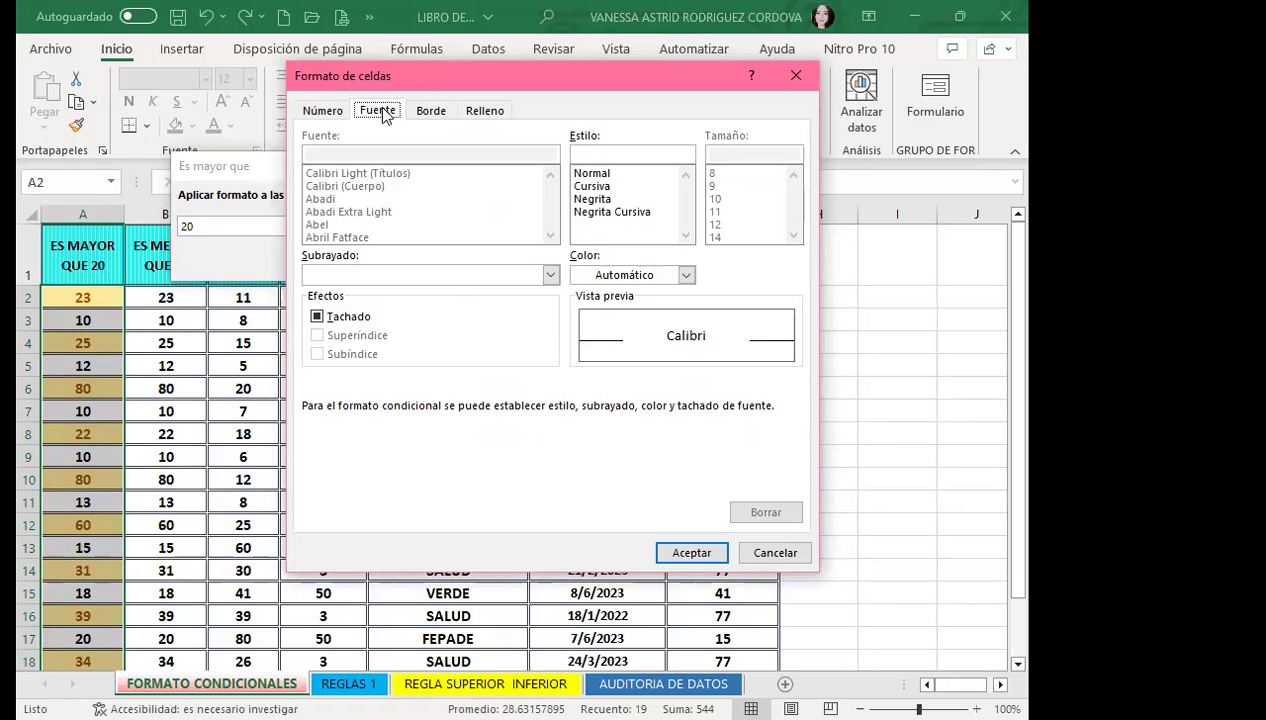
Step: Set a pink-to-green gradient fill under Relleno > Efectos de relleno and confirm both dialogs
{"action": "left_click", "coordinate": [483, 106]}
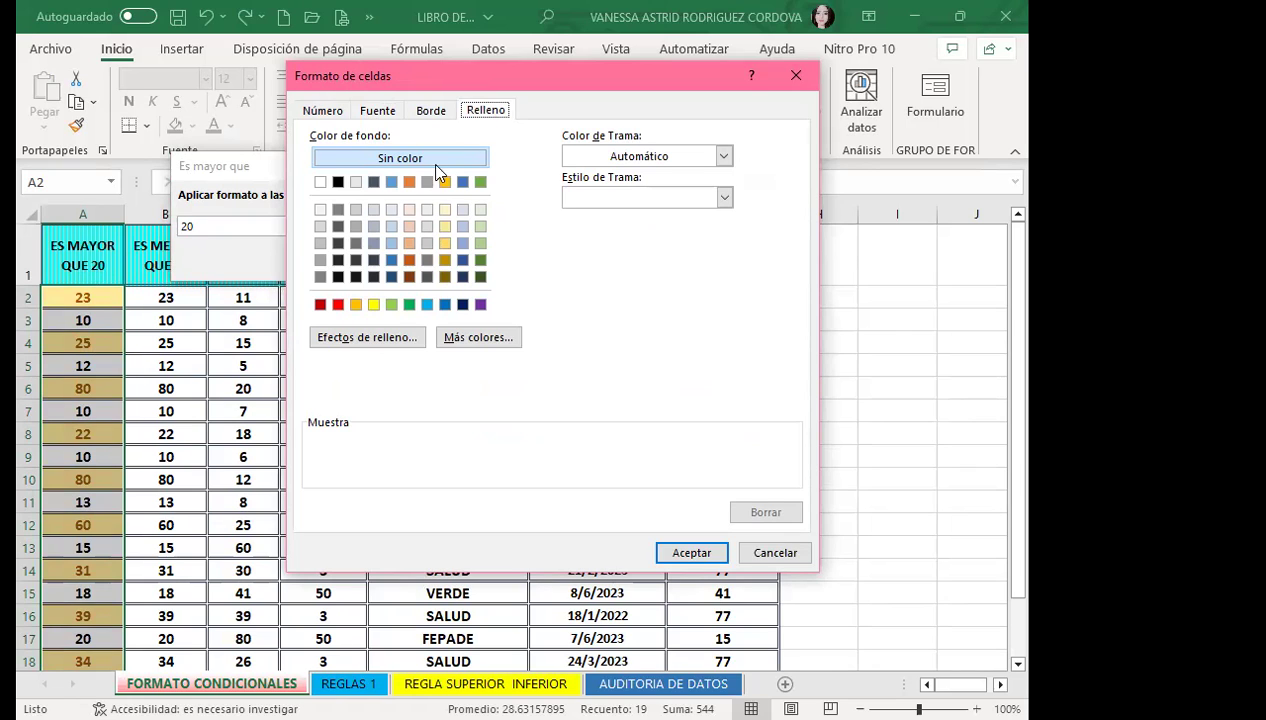
{"action": "left_click", "coordinate": [388, 343]}
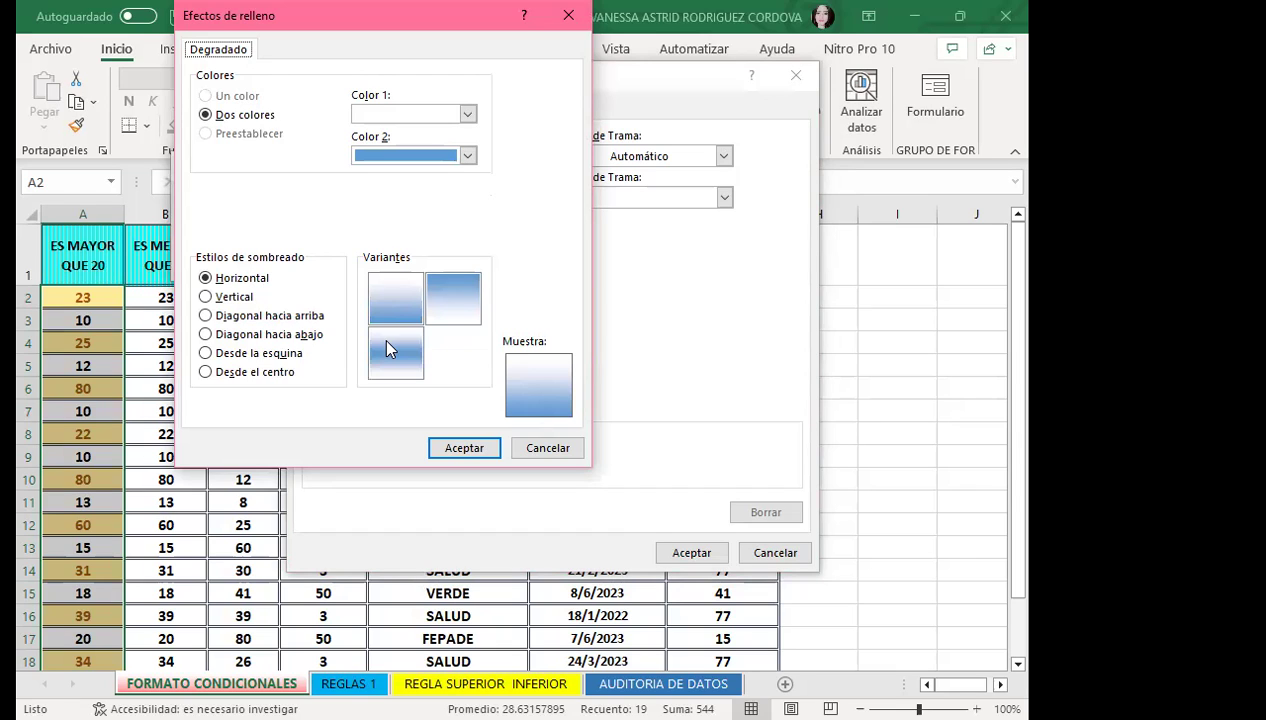
{"action": "left_click", "coordinate": [468, 114]}
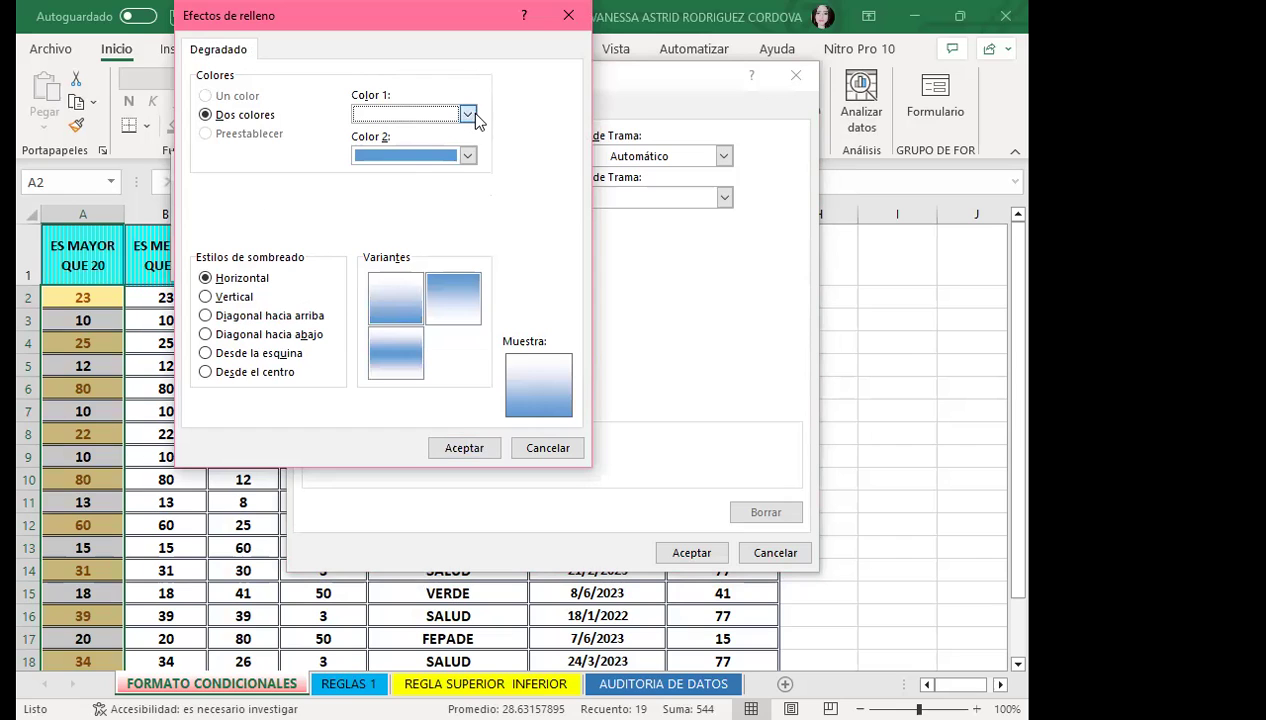
{"action": "left_click", "coordinate": [358, 351]}
{"action": "left_click", "coordinate": [468, 157]}
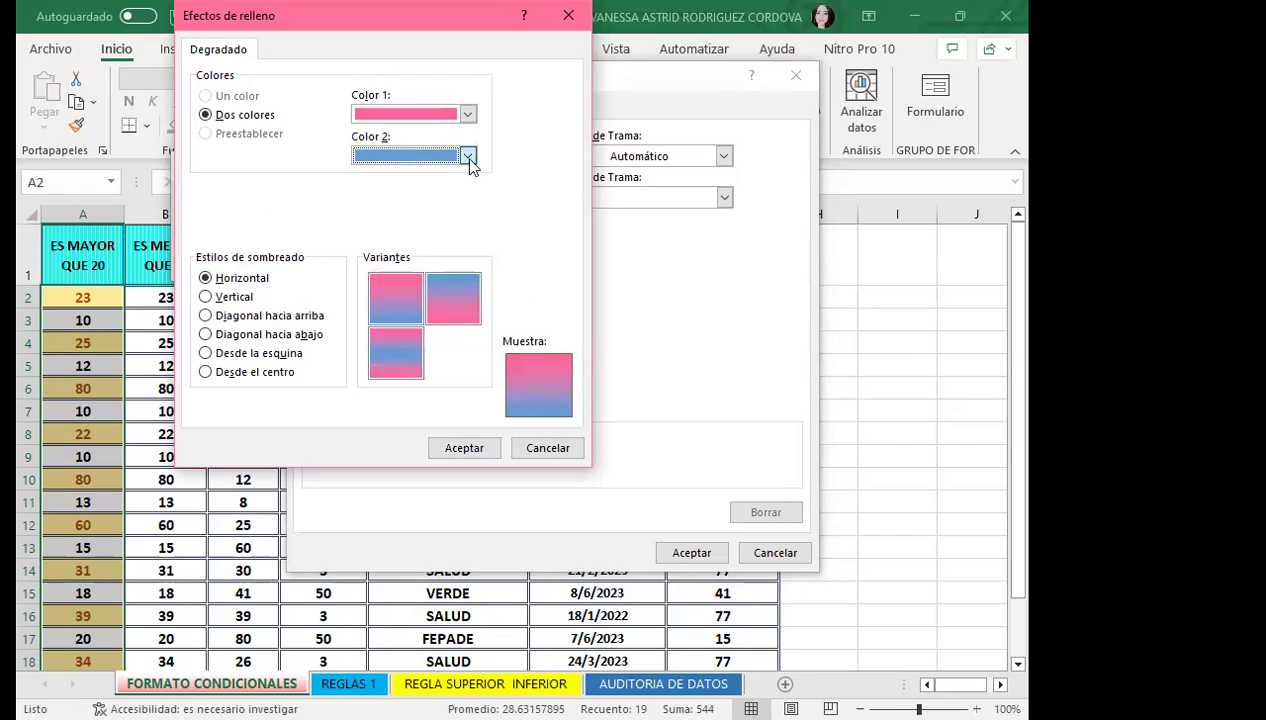
{"action": "left_click", "coordinate": [446, 334]}
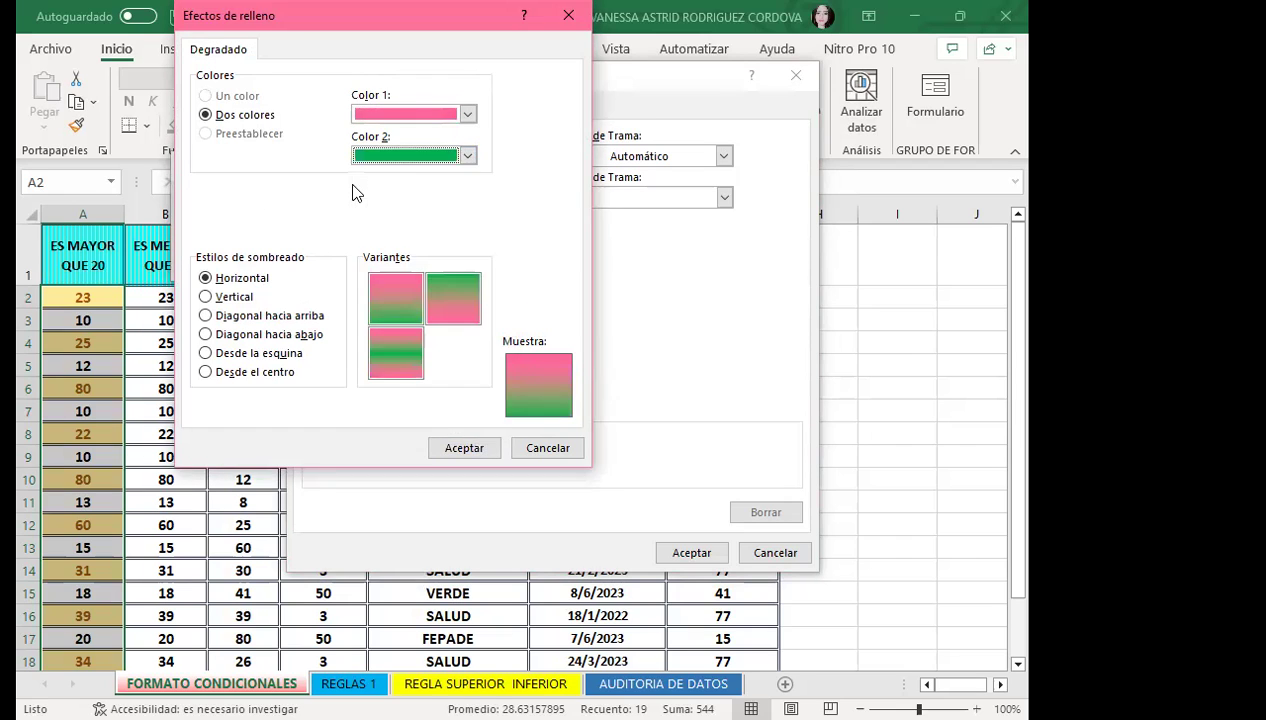
{"action": "left_click", "coordinate": [445, 448]}
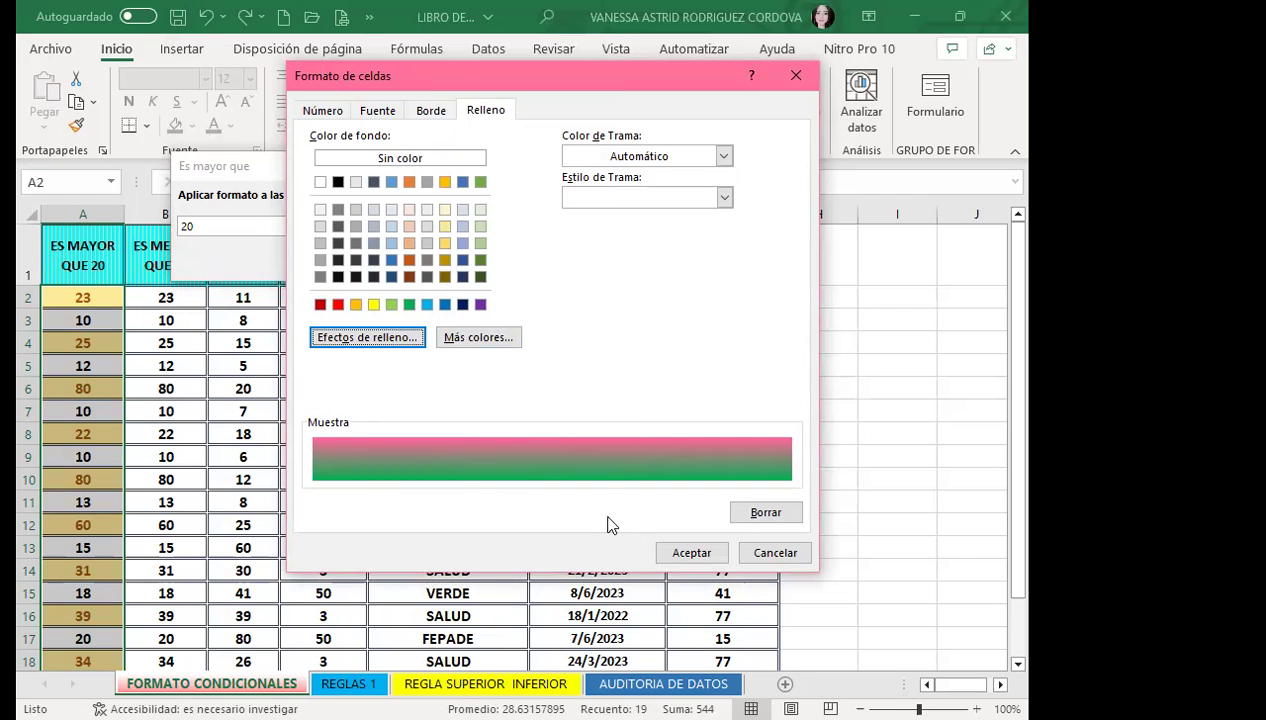
{"action": "left_click", "coordinate": [685, 556]}
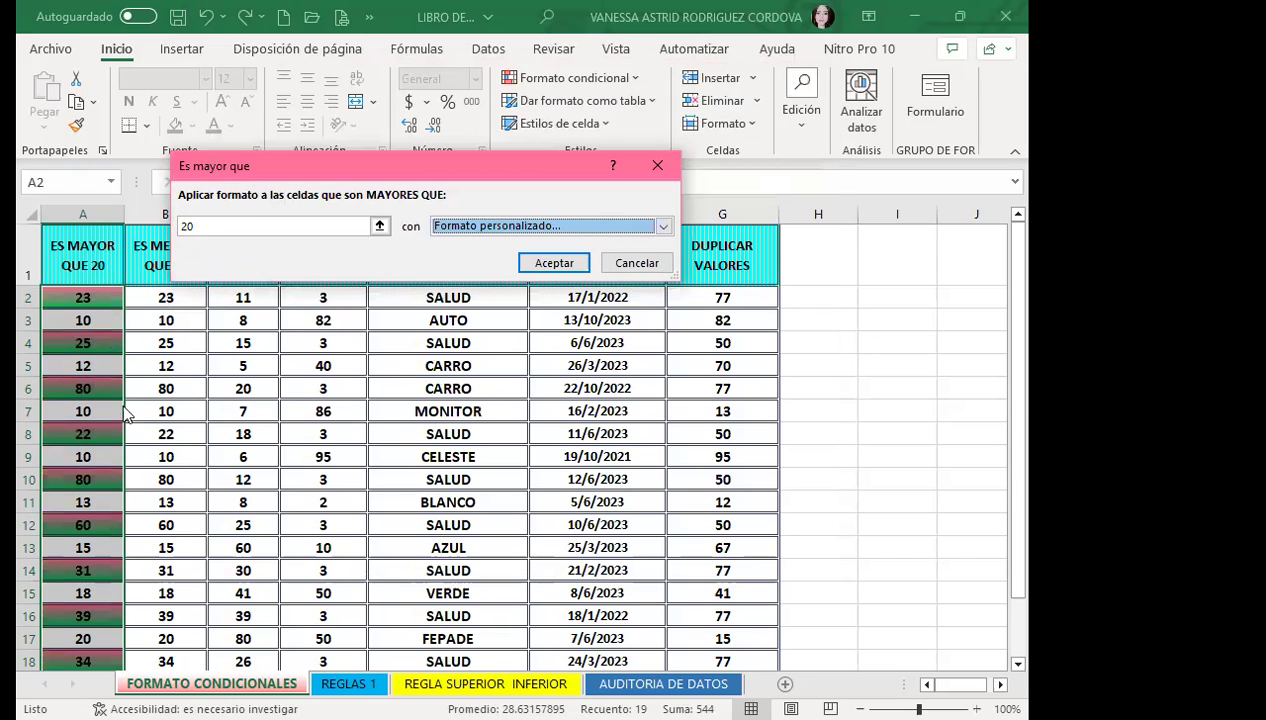
{"action": "left_click", "coordinate": [553, 266]}
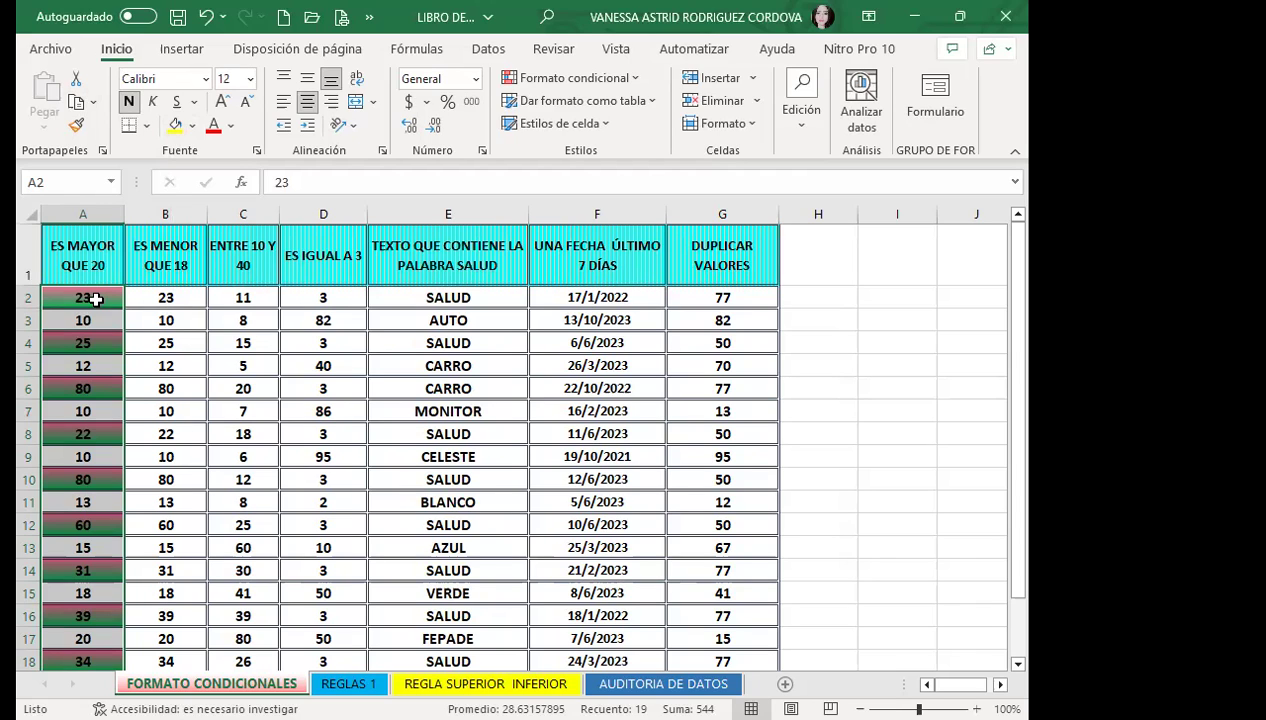
{"action": "scroll", "coordinate": [95, 300], "scroll_direction": "down", "scroll_amount": 1}
{"action": "scroll", "coordinate": [102, 334], "scroll_direction": "down", "scroll_amount": 1}
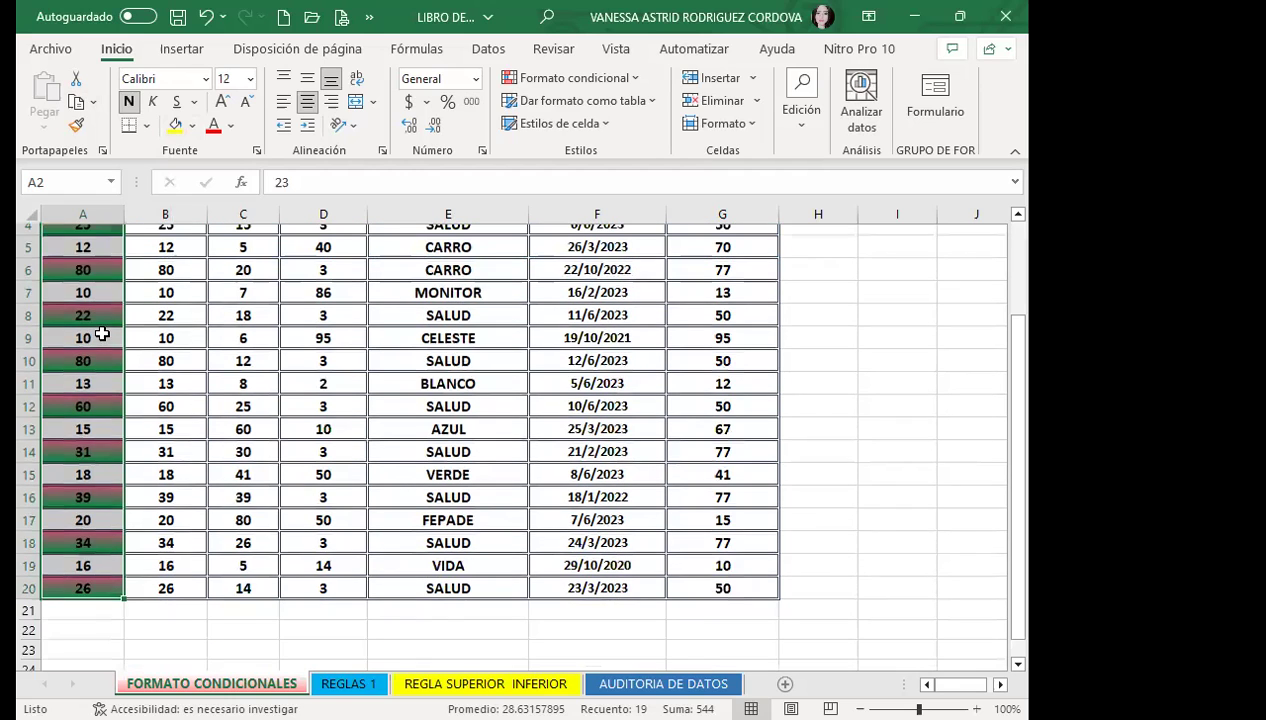
{"action": "left_click", "coordinate": [102, 334]}
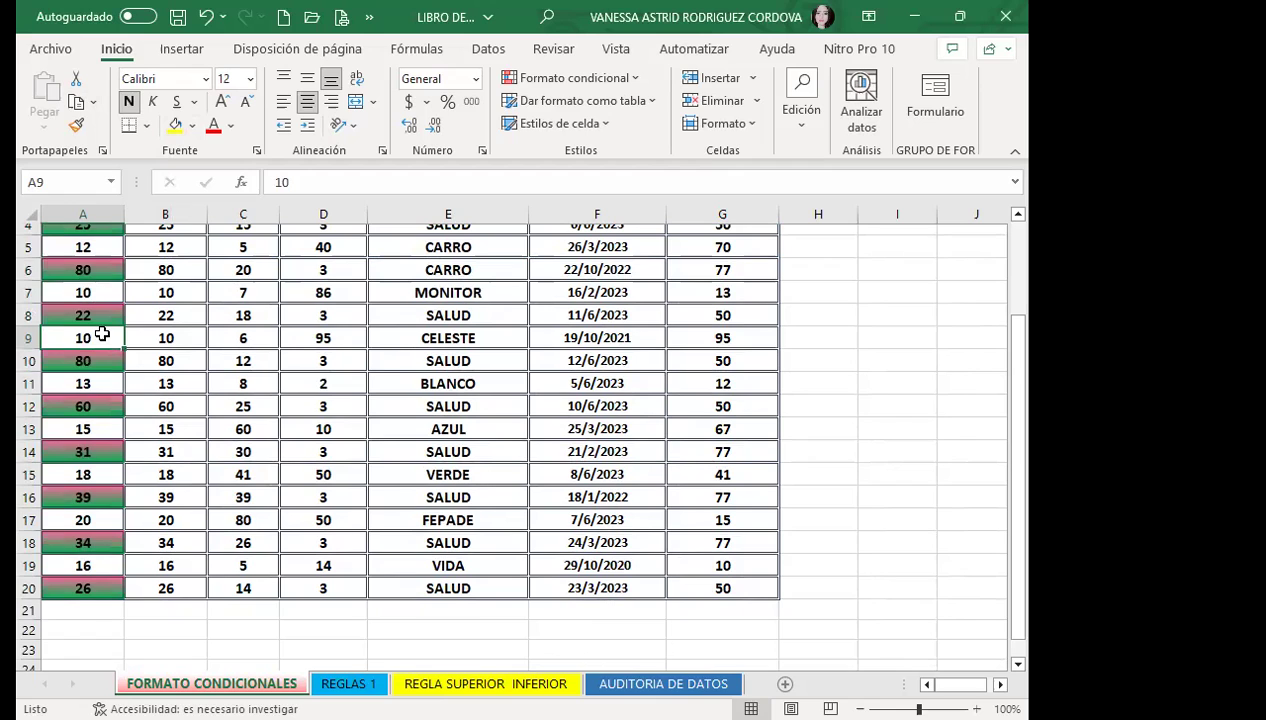
{"action": "scroll", "coordinate": [88, 425], "scroll_direction": "up", "scroll_amount": 1}
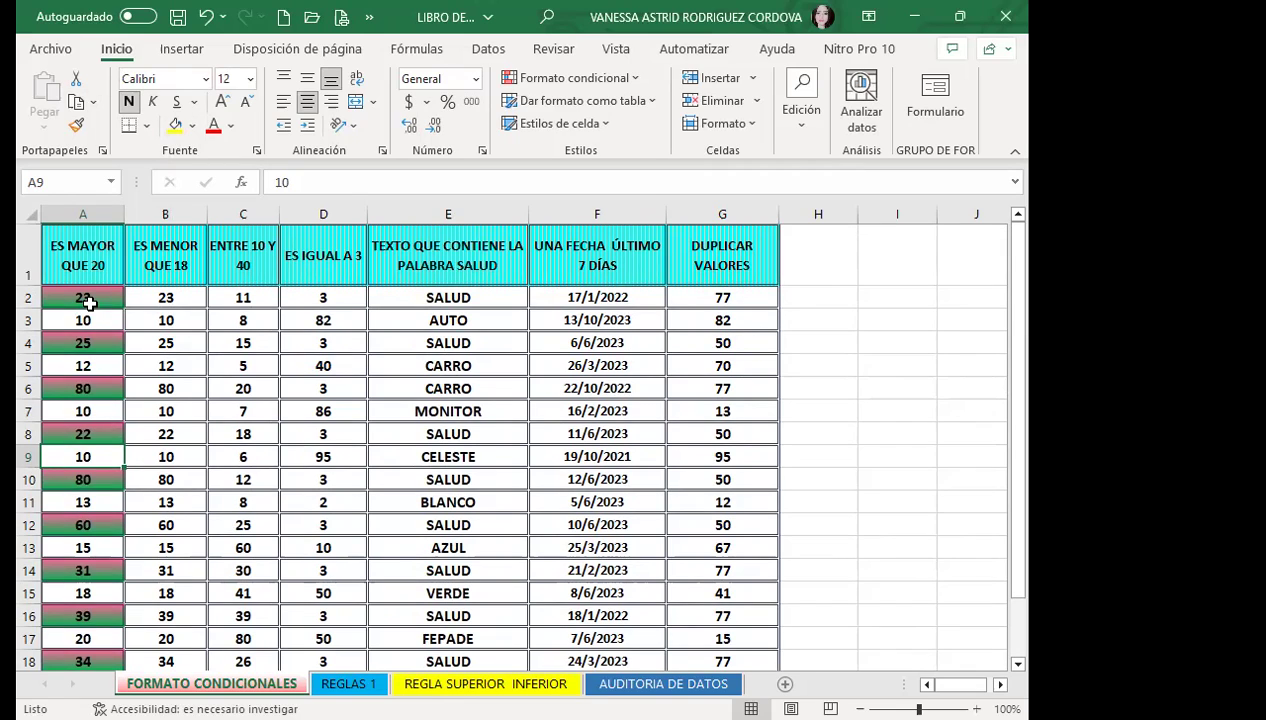
{"action": "key", "text": "Up"}
{"action": "key", "text": "Up"}
{"action": "key", "text": "Up"}
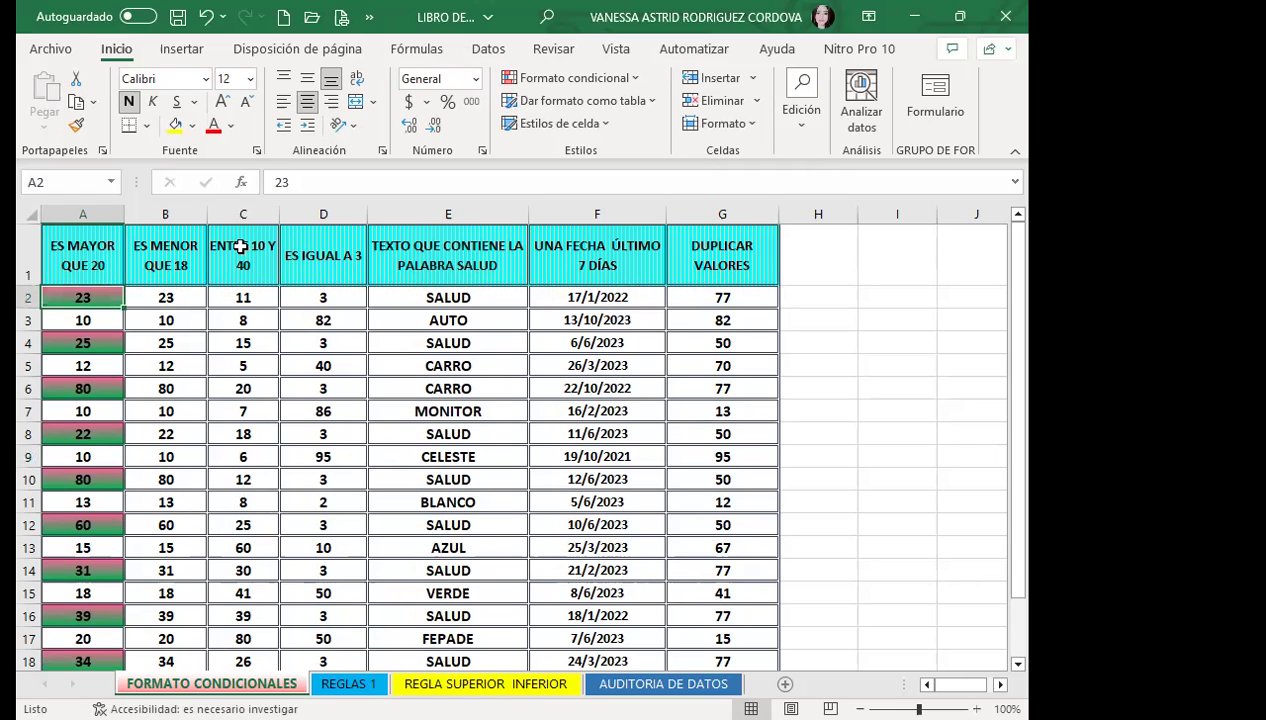
{"action": "type", "text": "10"}
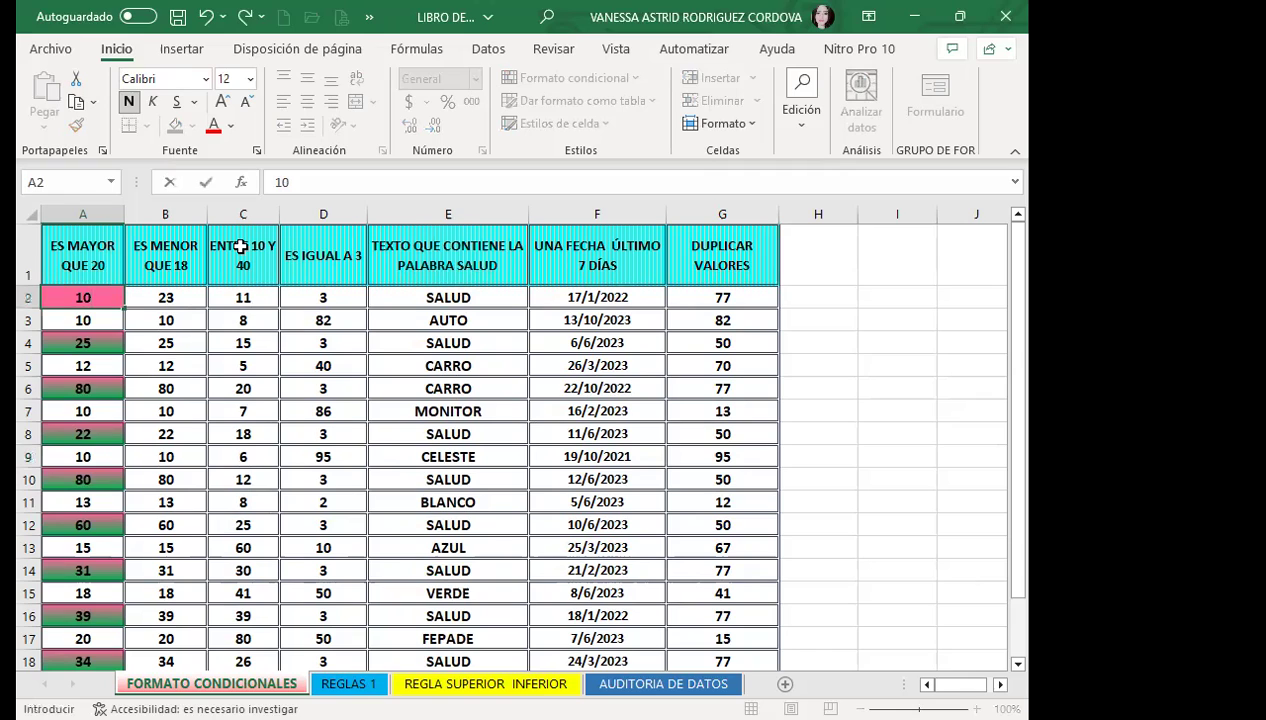
{"action": "key", "text": "Return"}
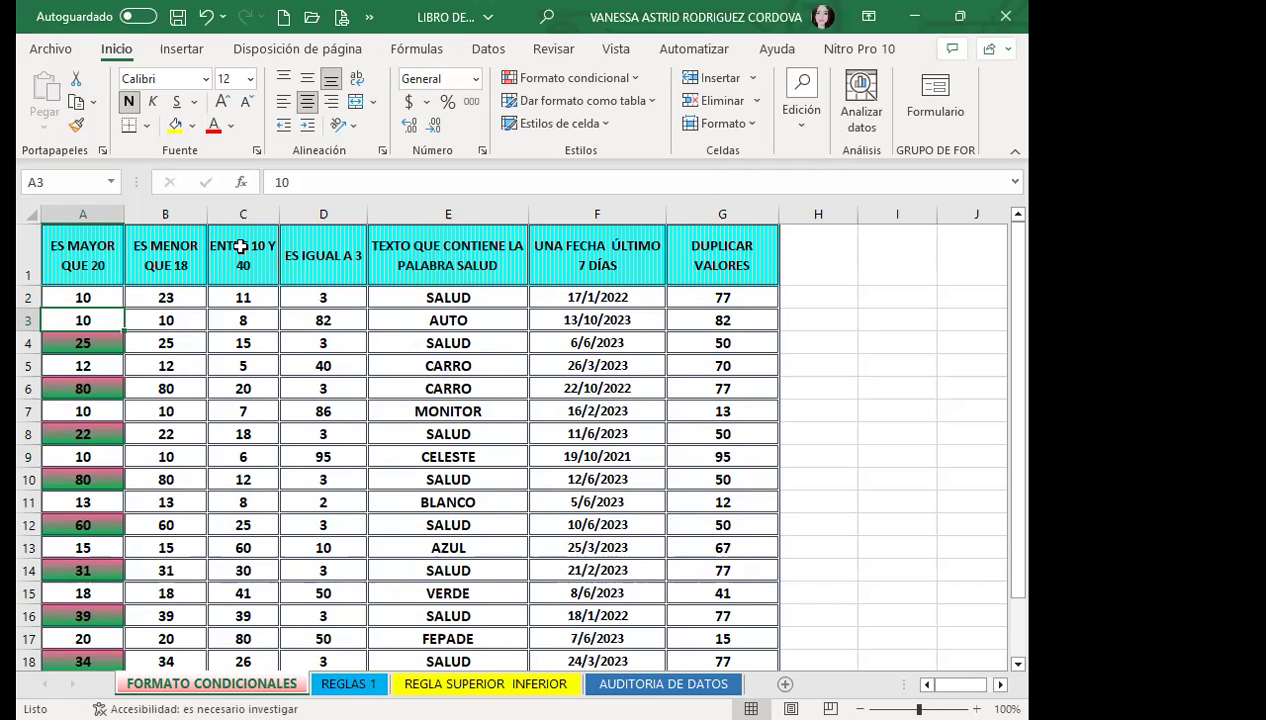
{"action": "key", "text": "ctrl+z"}
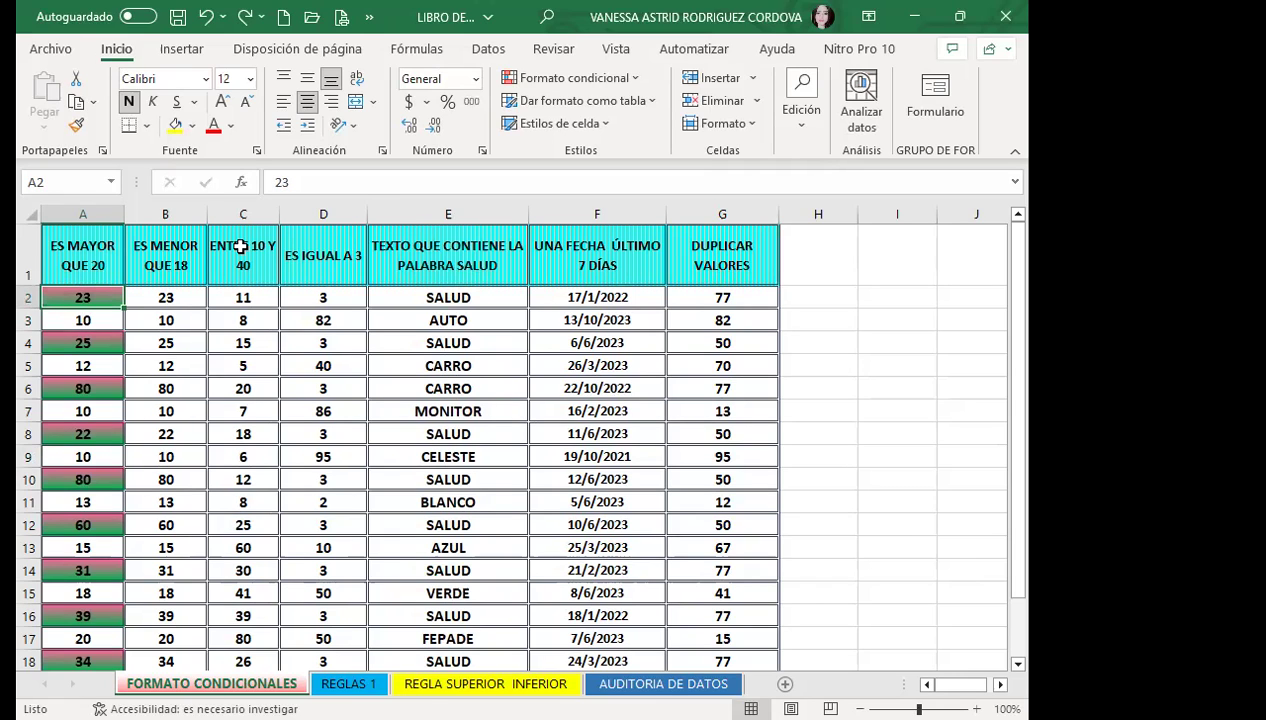
{"action": "scroll", "coordinate": [240, 262], "scroll_direction": "down", "scroll_amount": 2}
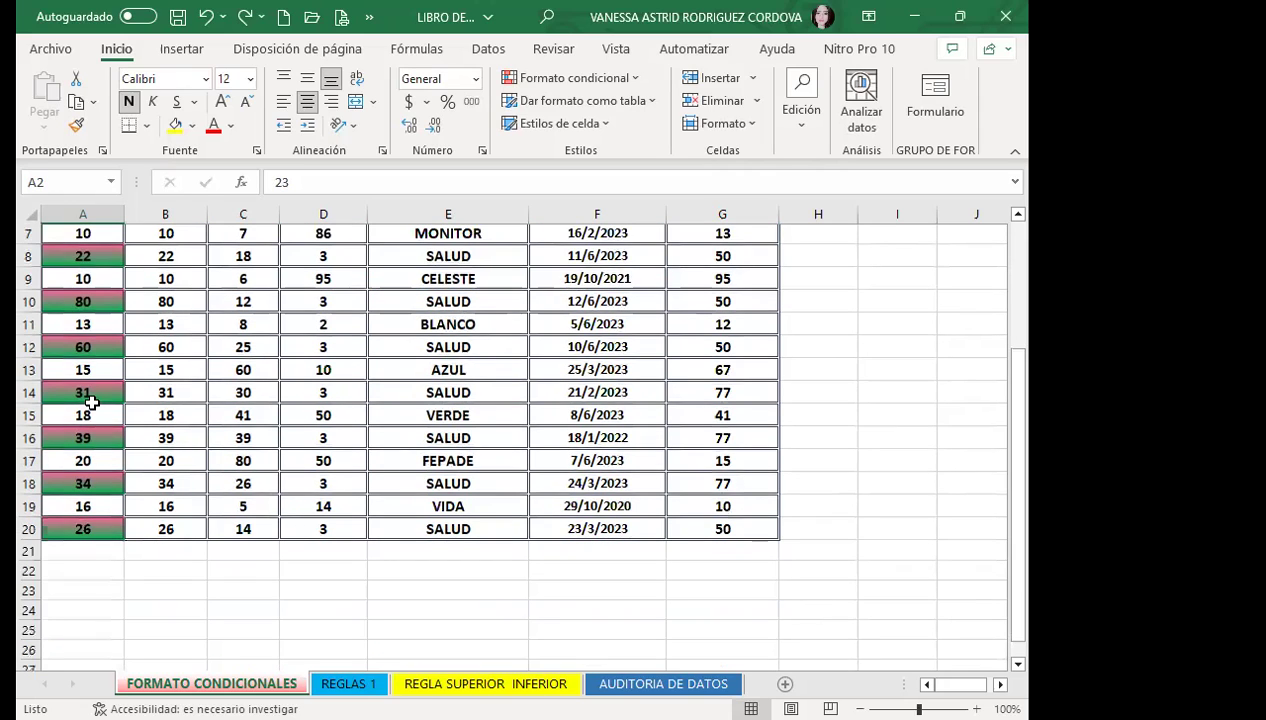
{"action": "left_click", "coordinate": [95, 415]}
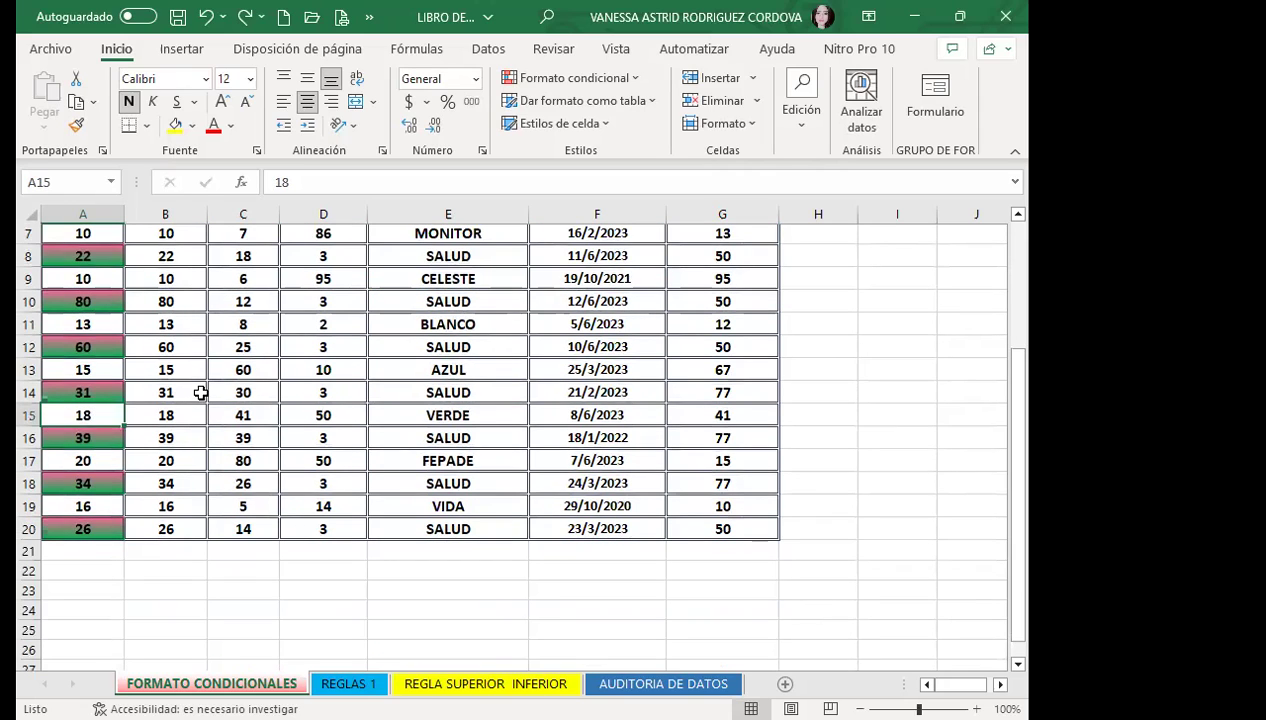
{"action": "type", "text": "23"}
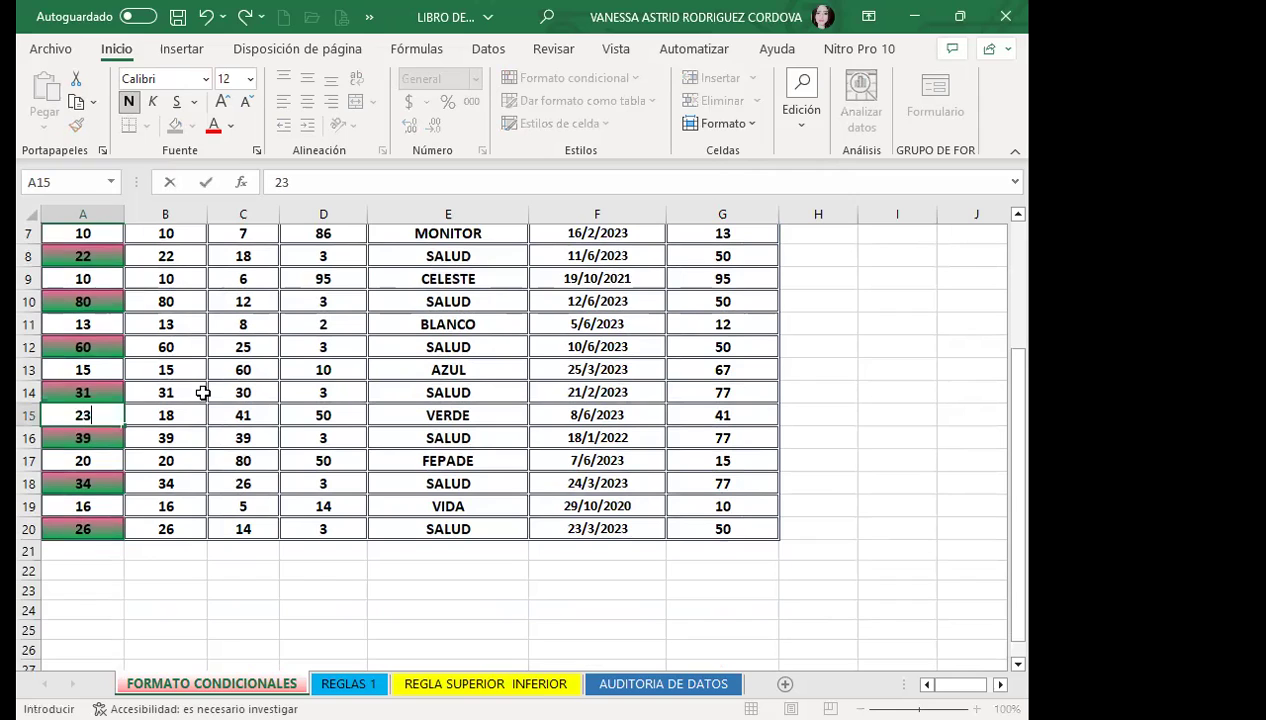
{"action": "left_click", "coordinate": [57, 346]}
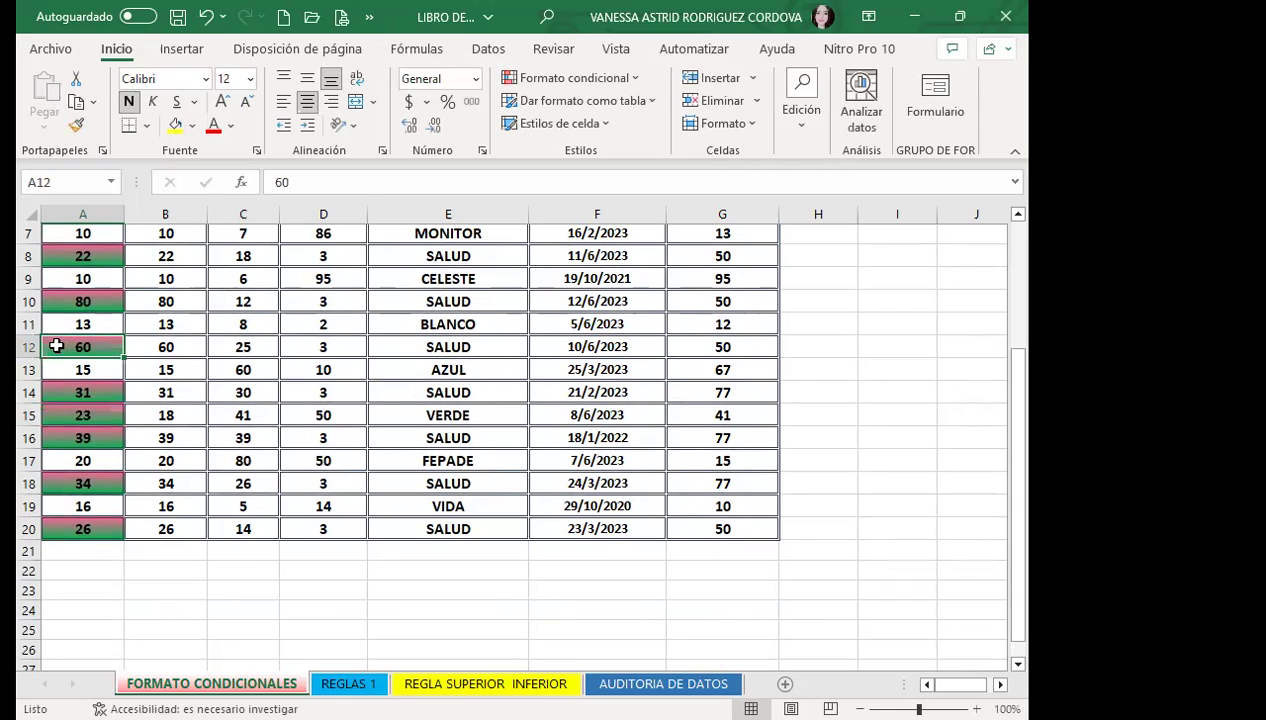
{"action": "left_click", "coordinate": [74, 320]}
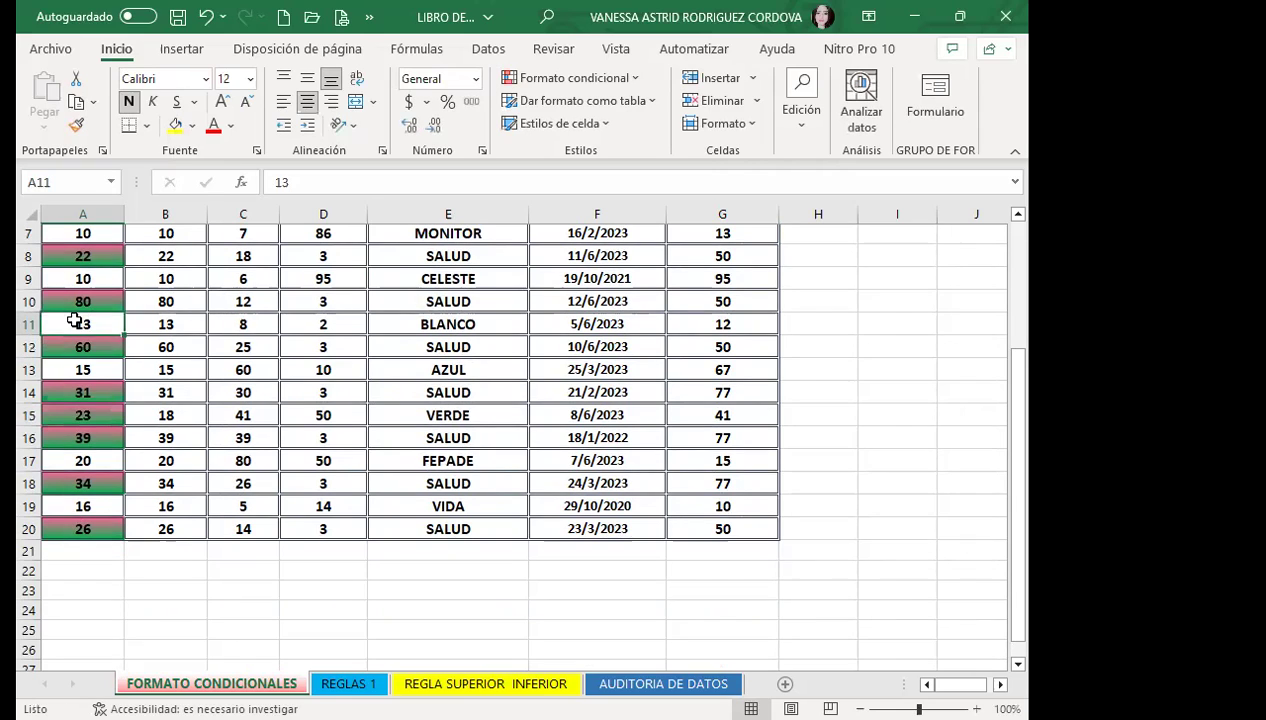
{"action": "type", "text": "50"}
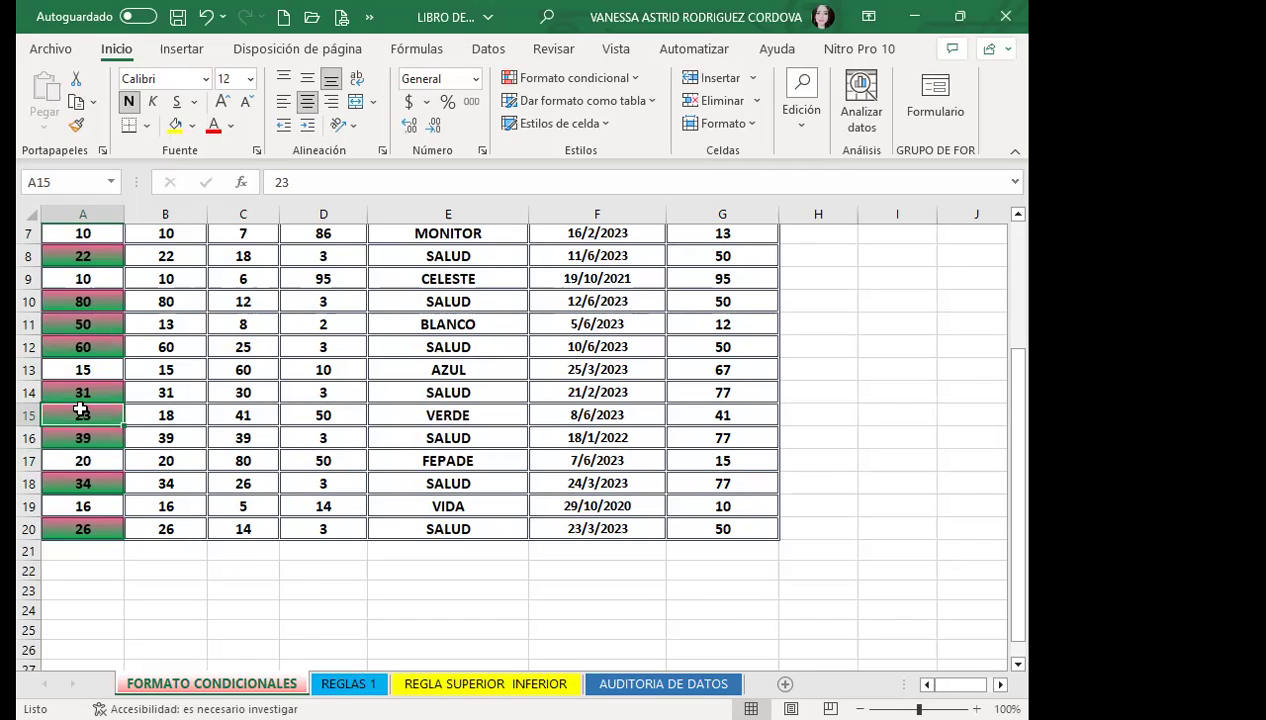
{"action": "key", "text": "ctrl+z"}
{"action": "key", "text": "ctrl+z"}
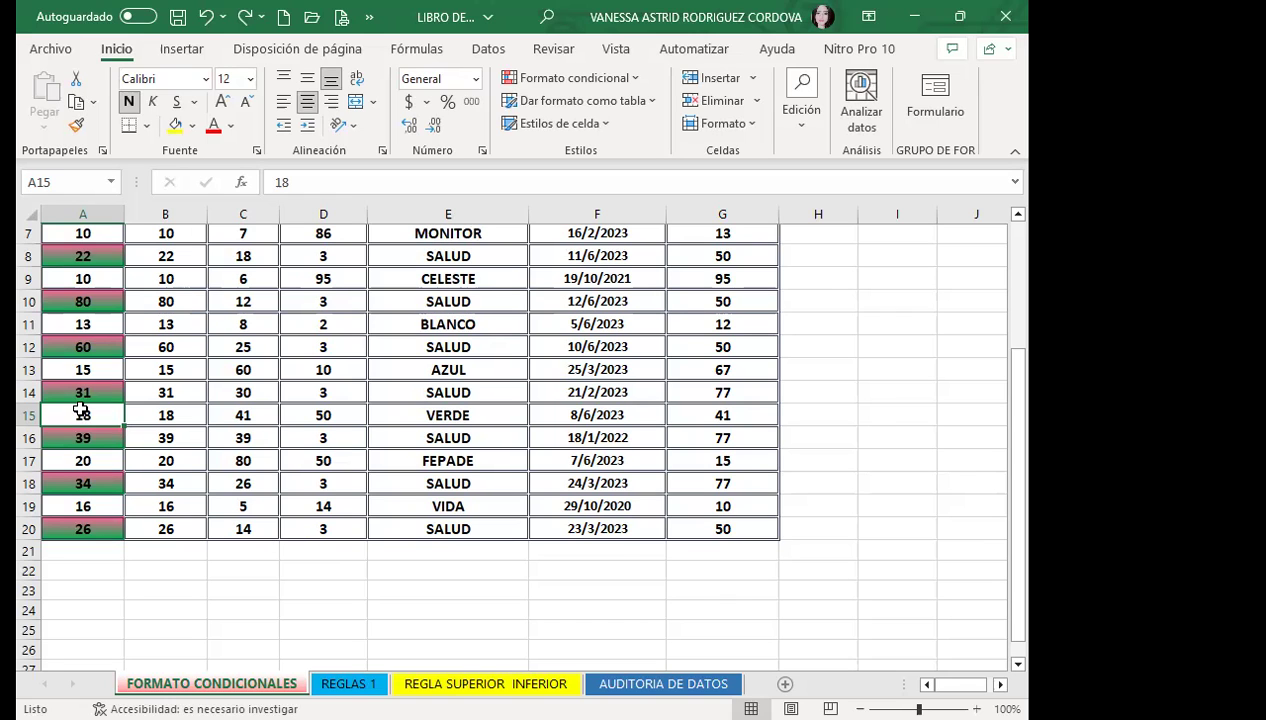
{"action": "scroll", "coordinate": [81, 405], "scroll_direction": "up", "scroll_amount": 2}
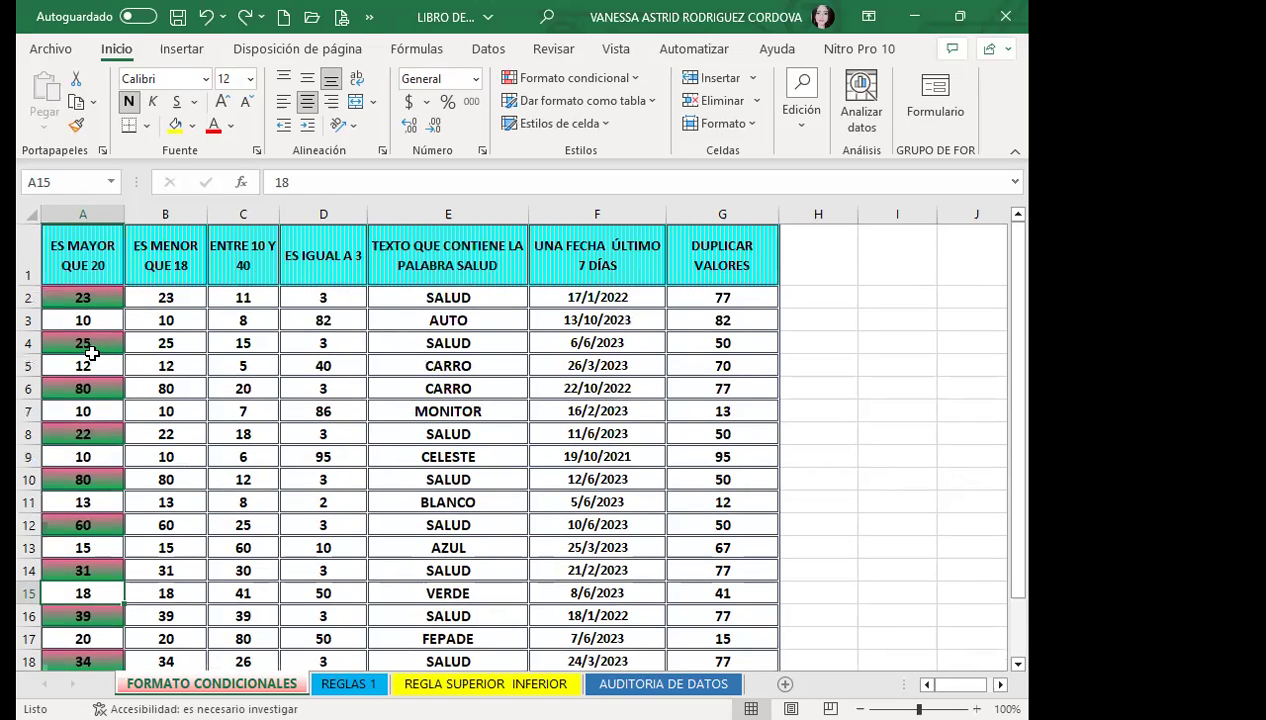
{"action": "scroll", "coordinate": [91, 353], "scroll_direction": "down", "scroll_amount": 2}
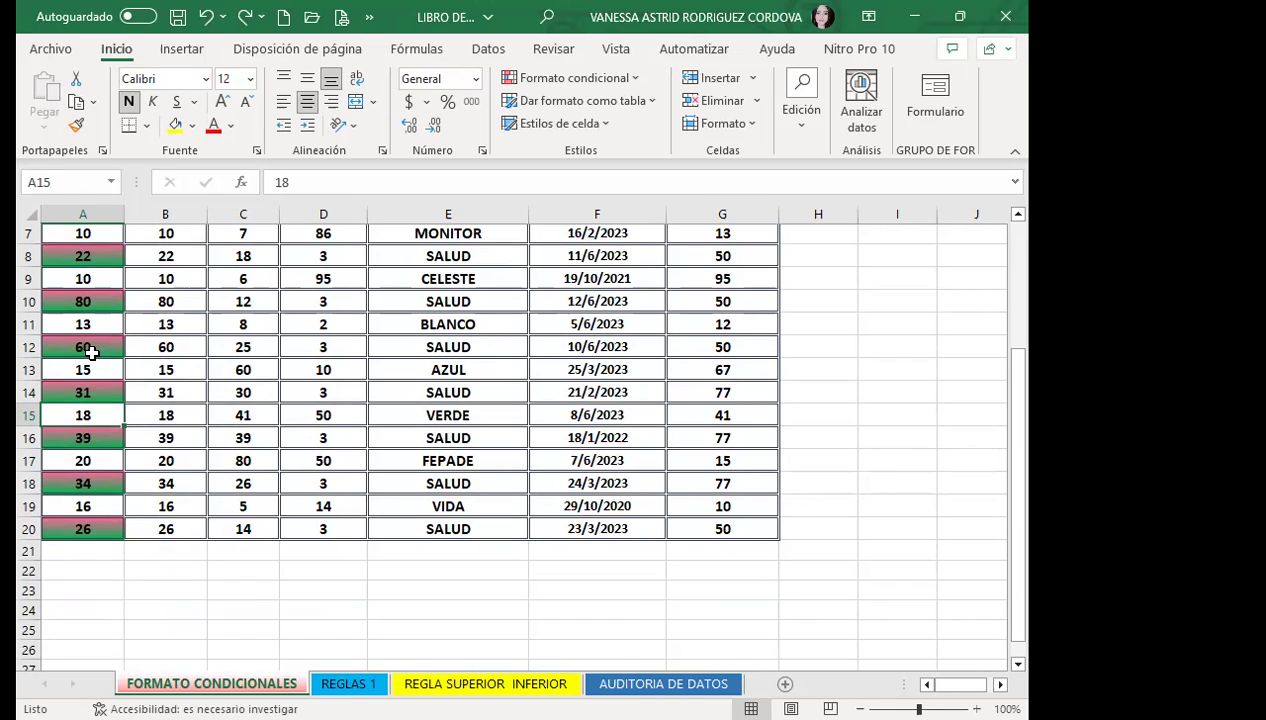
{"action": "scroll", "coordinate": [91, 352], "scroll_direction": "up", "scroll_amount": 2}
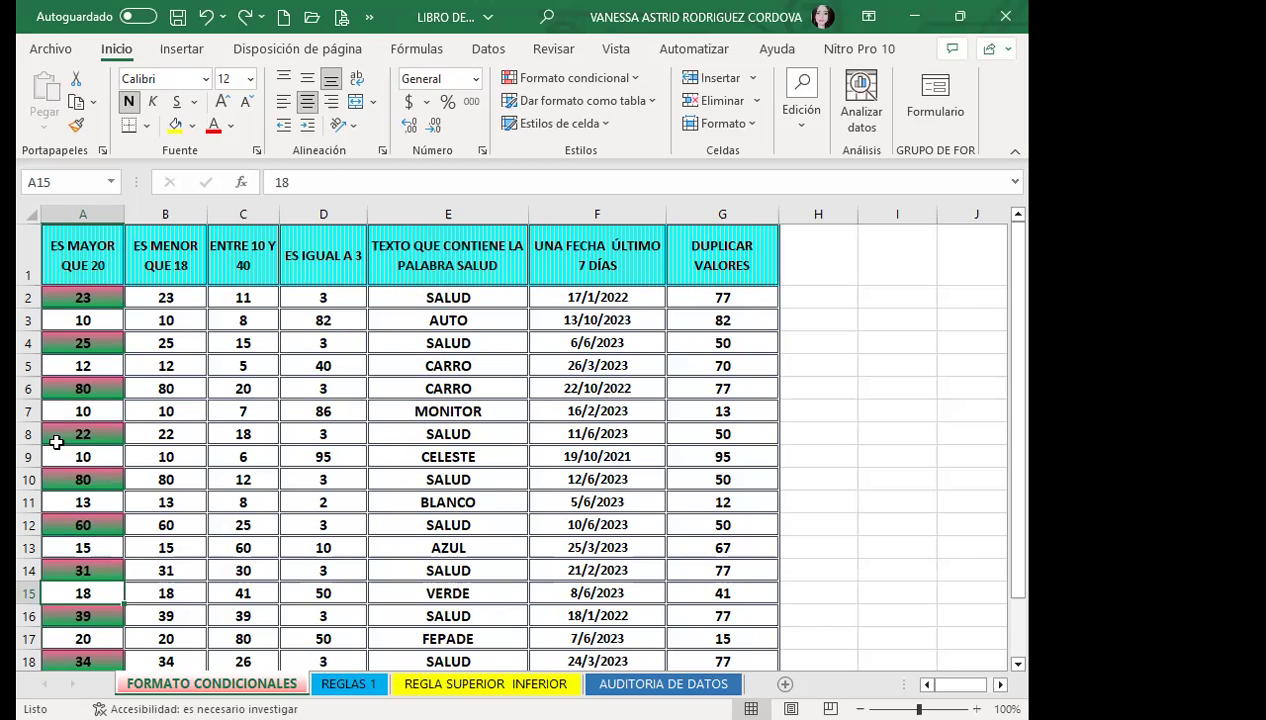
Step: Test the gradient rule by entering 50 in A3, 21 in A5 and 24 in A8
{"action": "left_click", "coordinate": [106, 321]}
{"action": "type", "text": "50"}
{"action": "key", "text": "Return"}
{"action": "key", "text": "Return"}
{"action": "type", "text": "20"}
{"action": "key", "text": "Return"}
{"action": "key", "text": "Up"}
{"action": "type", "text": "21"}
{"action": "key", "text": "Return"}
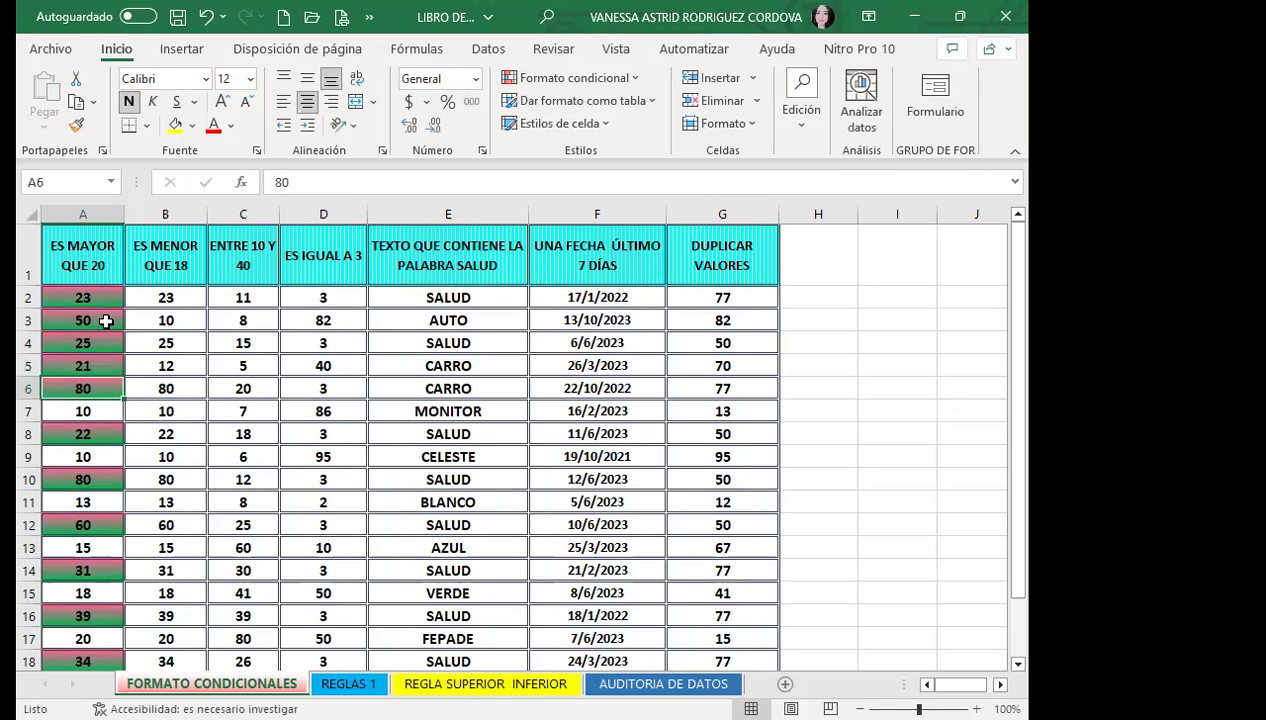
{"action": "key", "text": "Down"}
{"action": "key", "text": "Down"}
{"action": "type", "text": "24"}
{"action": "key", "text": "Return"}
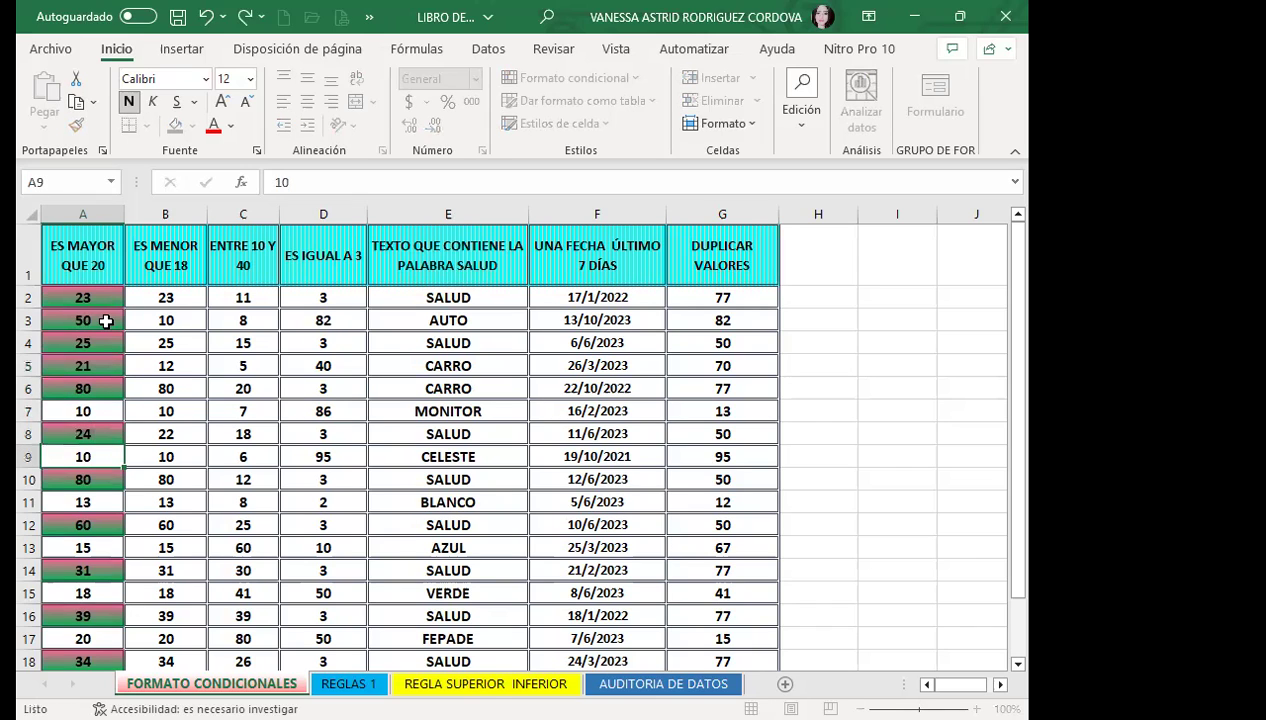
Step: Enter 22 in A7, then undo the column A edits with Ctrl+Z
{"action": "left_click", "coordinate": [86, 411]}
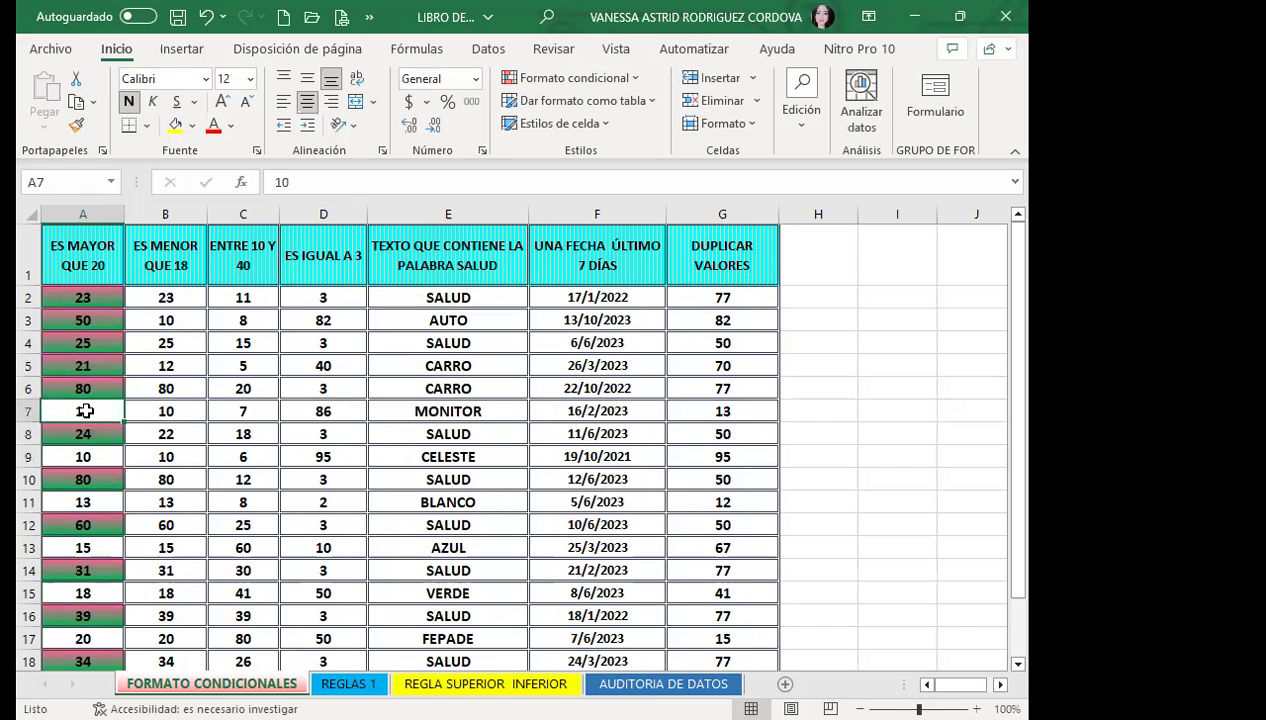
{"action": "type", "text": "22"}
{"action": "key", "text": "Return"}
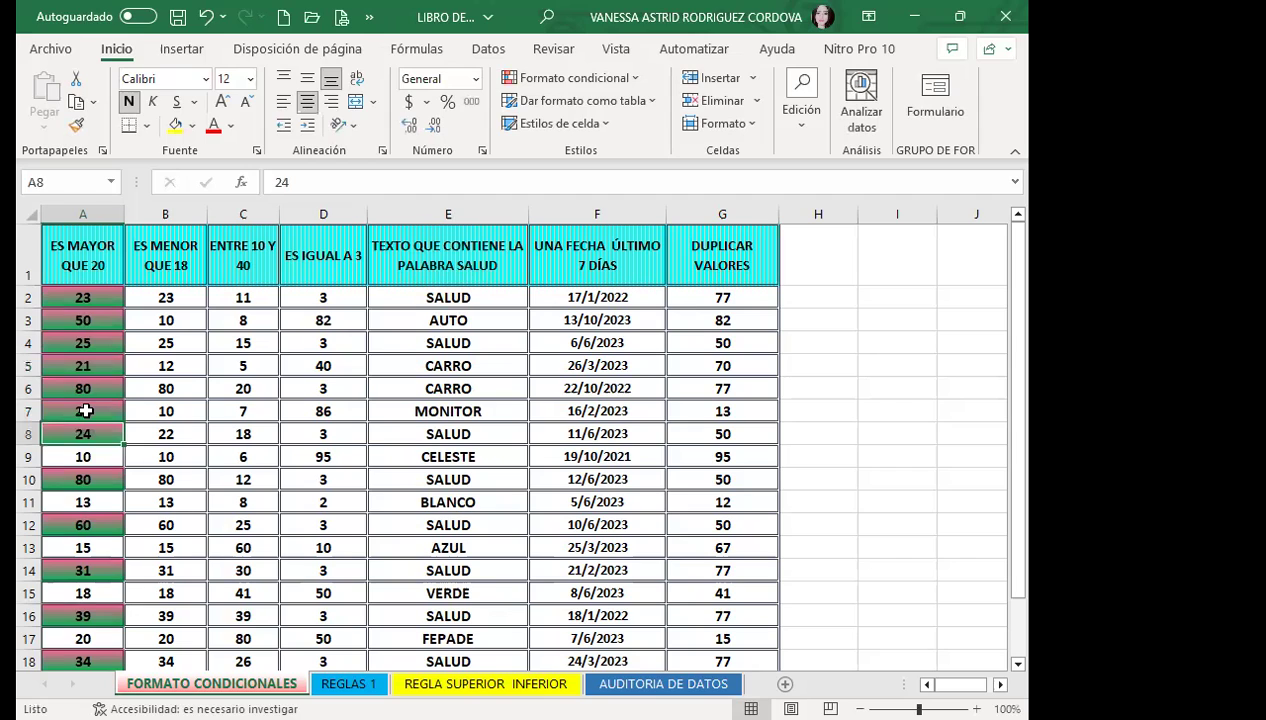
{"action": "left_click", "coordinate": [86, 411]}
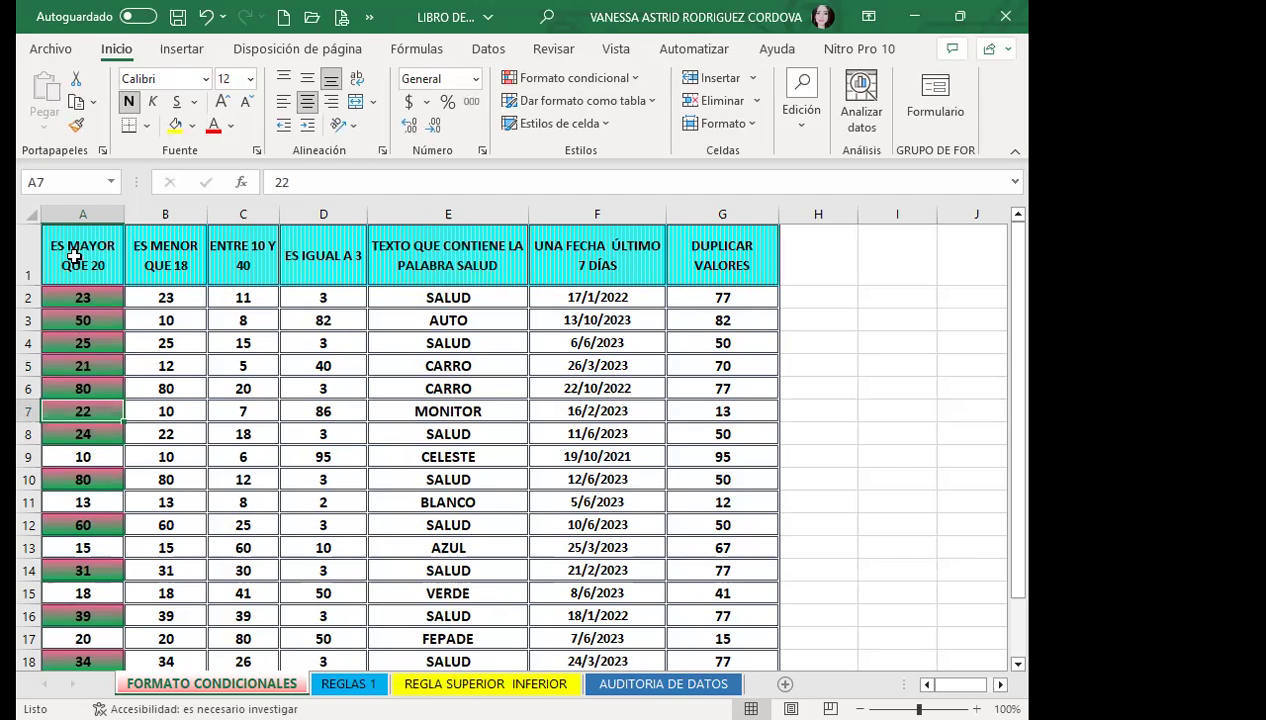
{"action": "key", "text": "ctrl+z"}
{"action": "key", "text": "ctrl+z"}
{"action": "key", "text": "ctrl+z"}
{"action": "key", "text": "ctrl+z"}
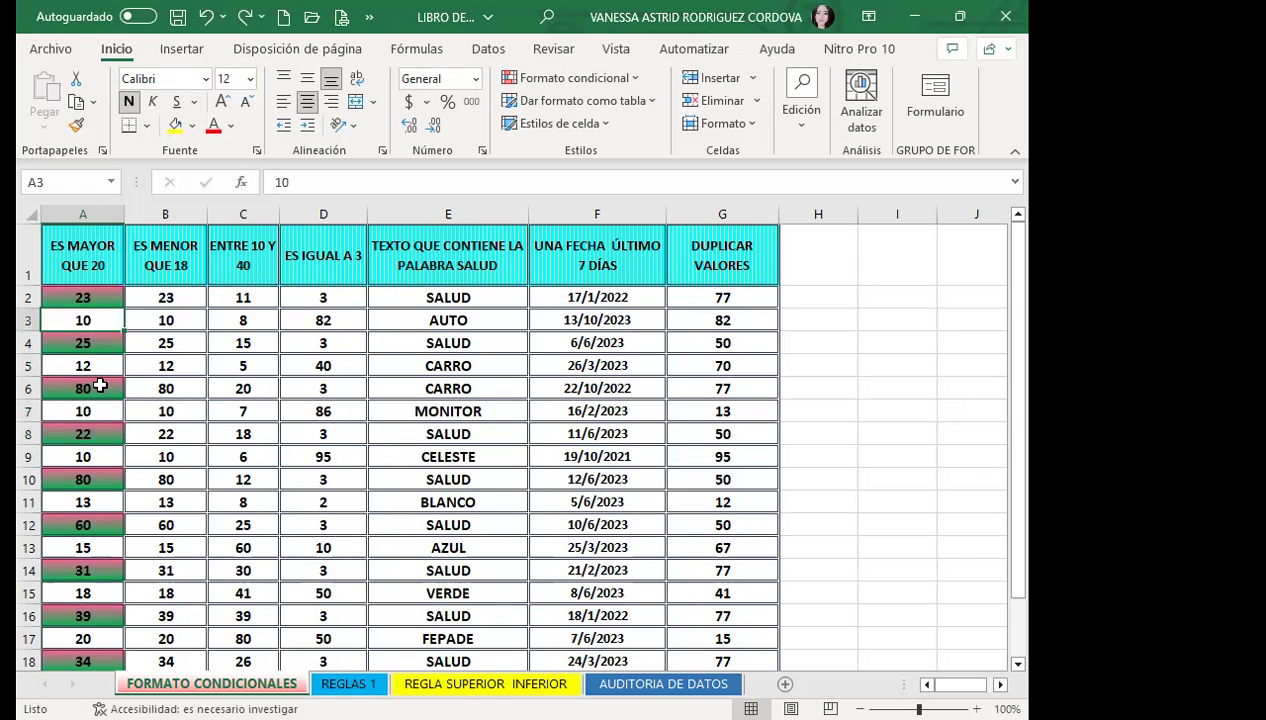
{"action": "key", "text": "ctrl+z"}
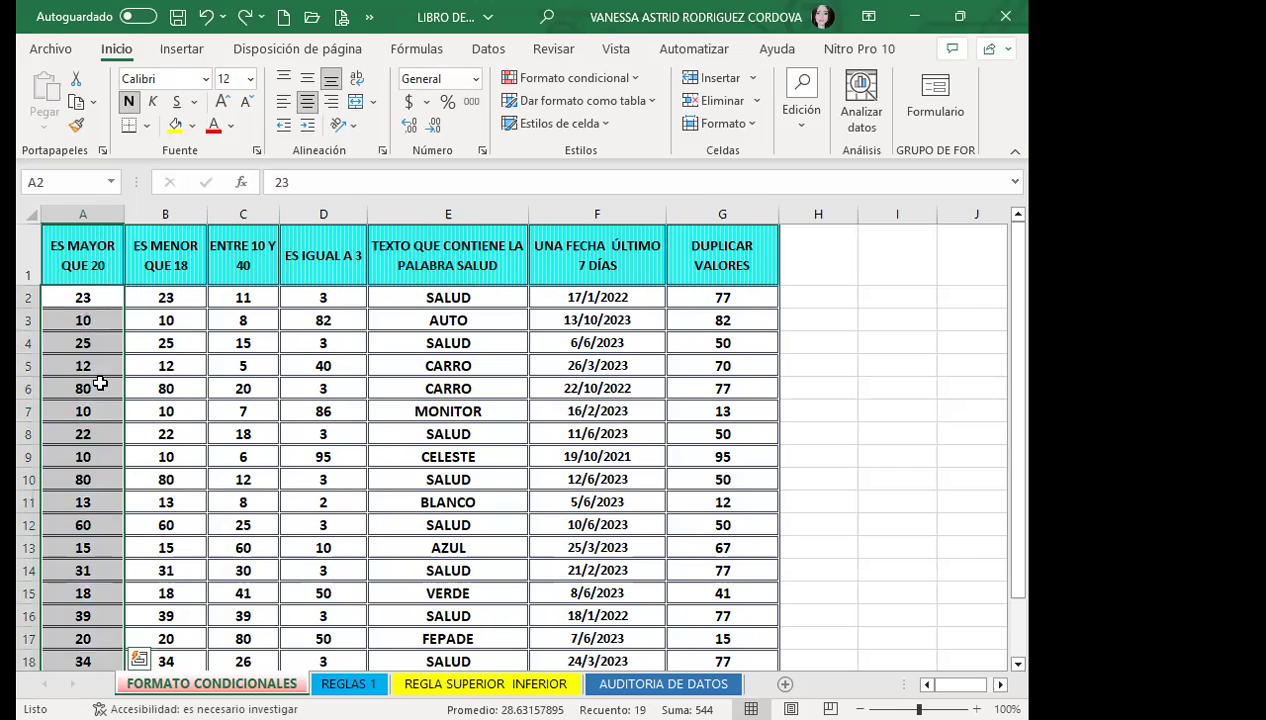
{"action": "key", "text": "ctrl+y"}
{"action": "left_click", "coordinate": [100, 383]}
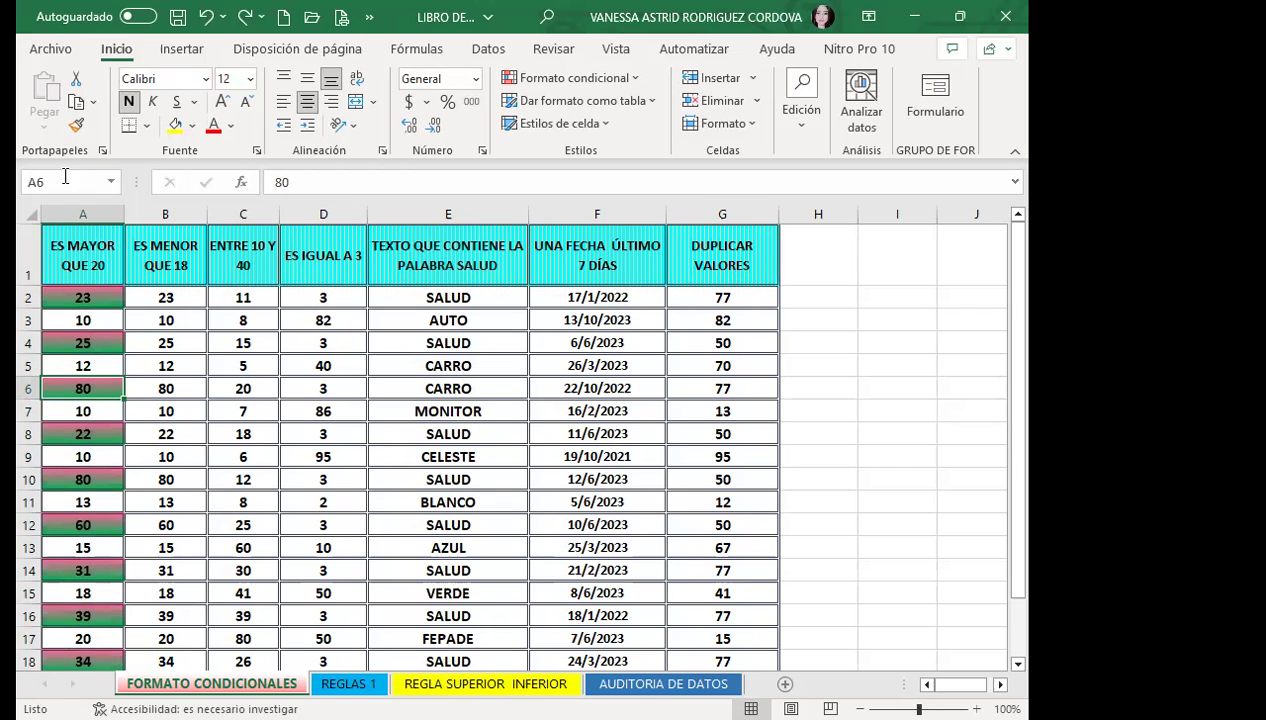
{"action": "left_click", "coordinate": [84, 297]}
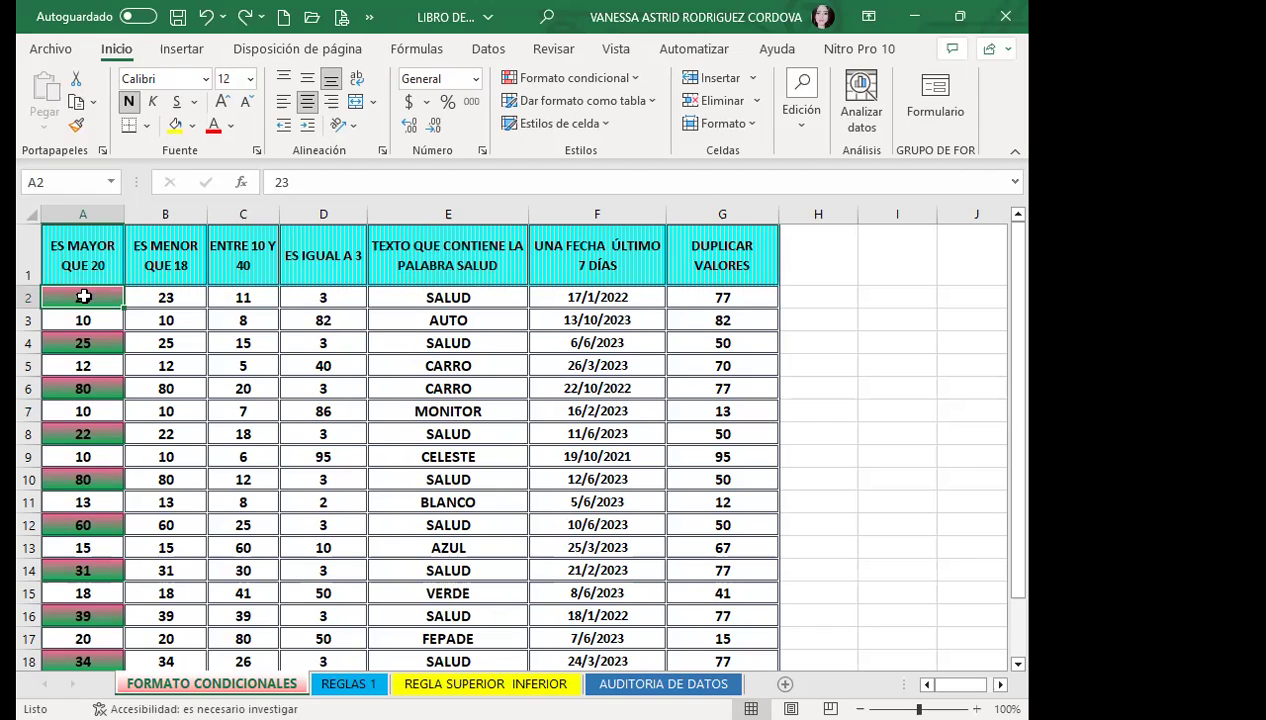
{"action": "left_click", "coordinate": [93, 260]}
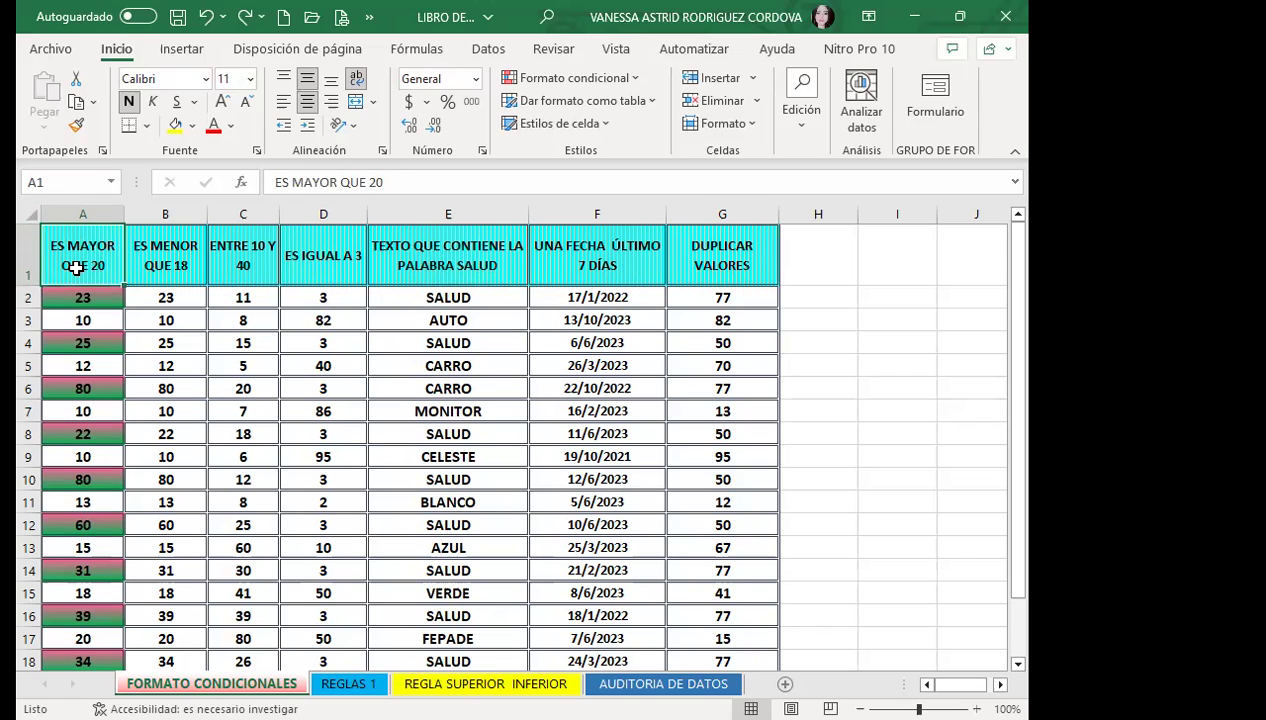
{"action": "scroll", "coordinate": [85, 400], "scroll_direction": "down", "scroll_amount": 3}
{"action": "scroll", "coordinate": [96, 500], "scroll_direction": "down", "scroll_amount": 3}
{"action": "scroll", "coordinate": [85, 464], "scroll_direction": "up", "scroll_amount": 4}
{"action": "scroll", "coordinate": [100, 378], "scroll_direction": "up", "scroll_amount": 2}
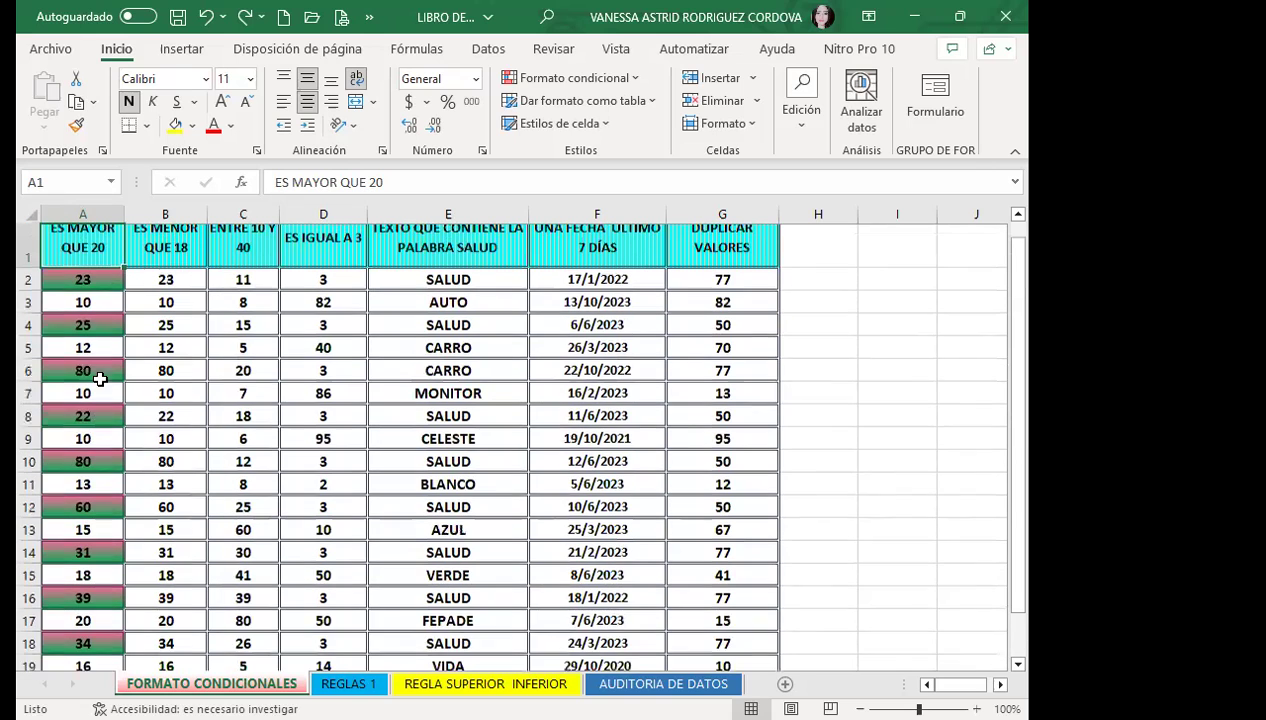
{"action": "scroll", "coordinate": [100, 378], "scroll_direction": "up", "scroll_amount": 1}
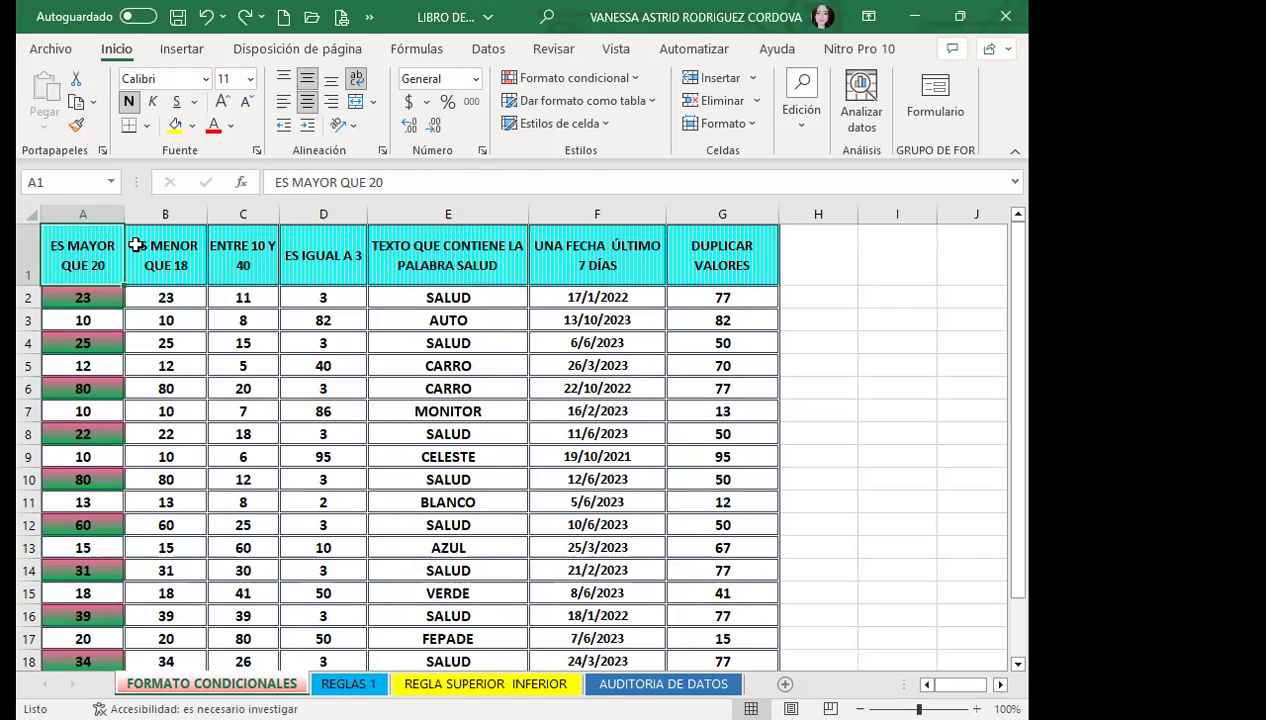
Step: Select B2:B20 and open Formato condicional > Reglas para resaltar celdas
{"action": "left_click_drag", "start_coordinate": [185, 298], "coordinate": [170, 645]}
{"action": "scroll", "coordinate": [150, 296], "scroll_direction": "up", "scroll_amount": 1}
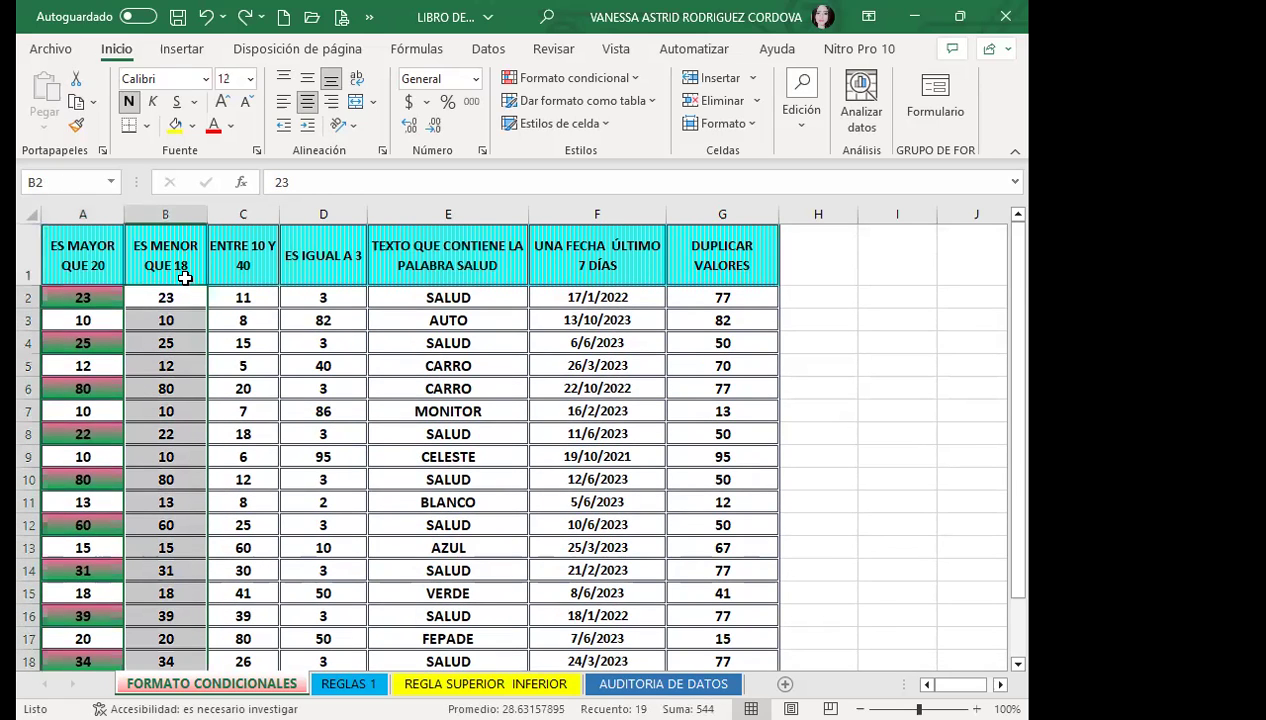
{"action": "left_click", "coordinate": [633, 80]}
{"action": "mouse_move", "coordinate": [643, 130]}
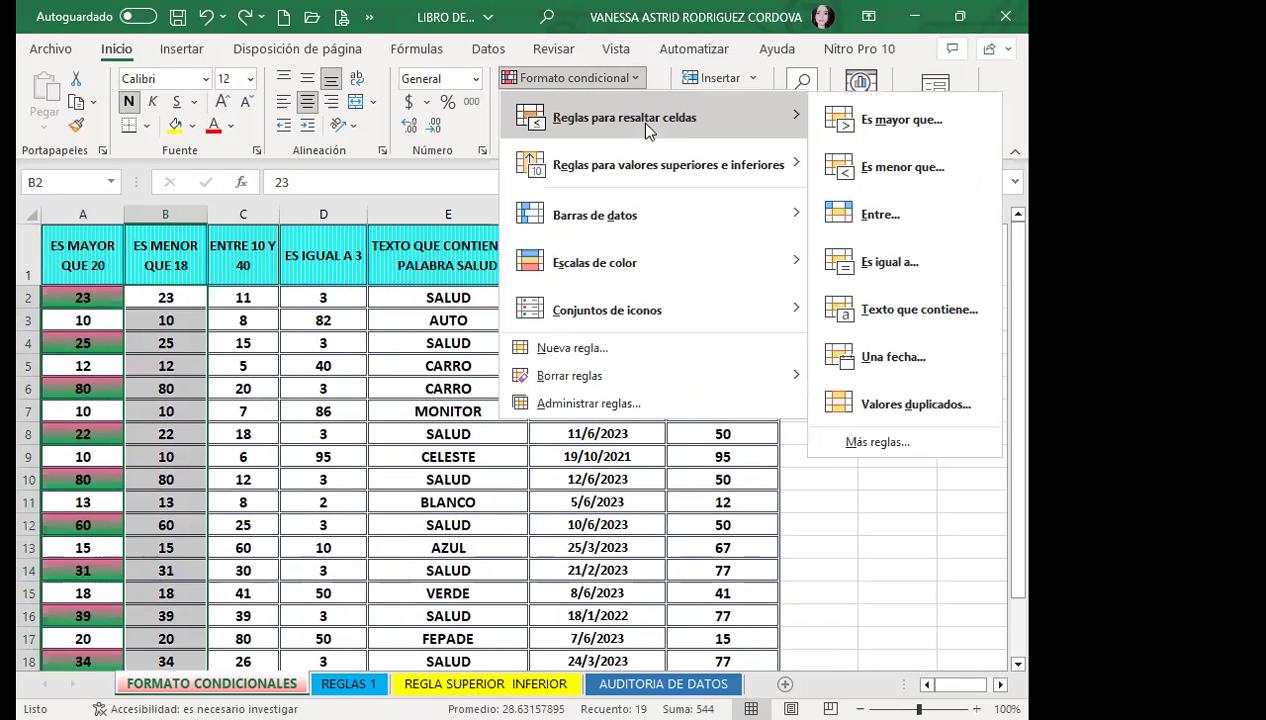
Step: Apply an Es menor que 18 rule with Relleno verde con texto verde oscuro to column B
{"action": "left_click", "coordinate": [885, 168]}
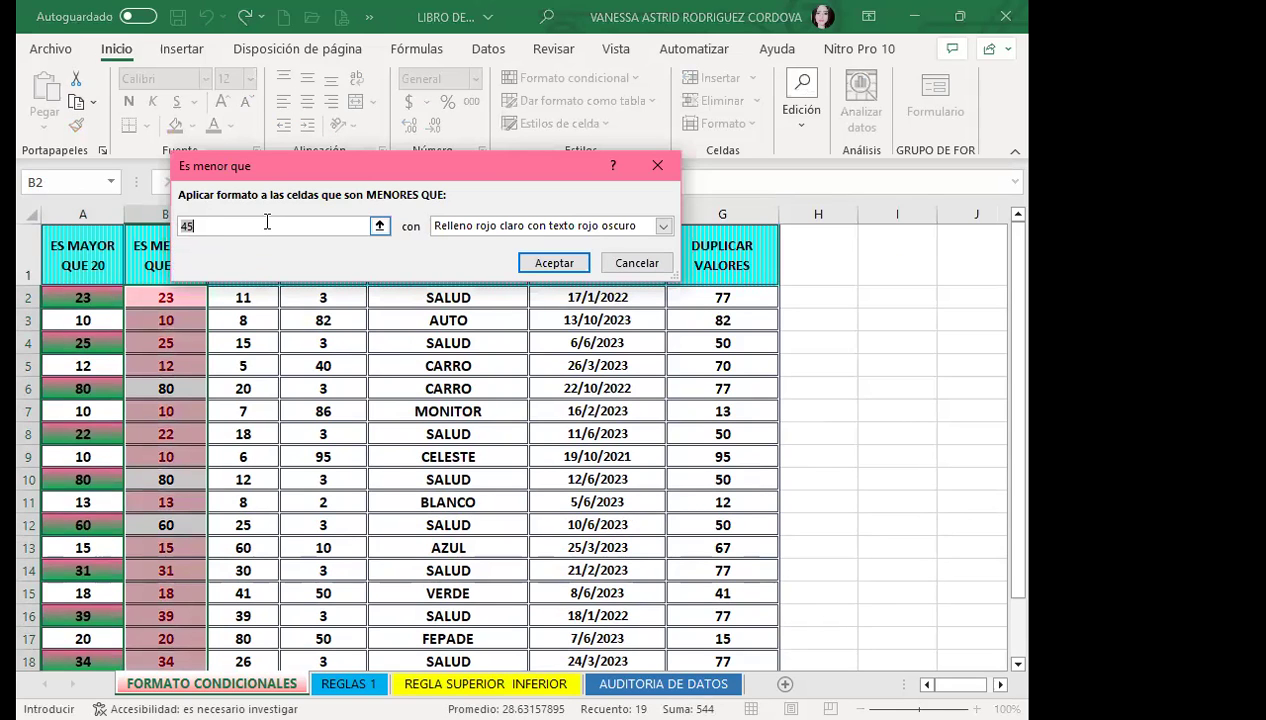
{"action": "type", "text": "18"}
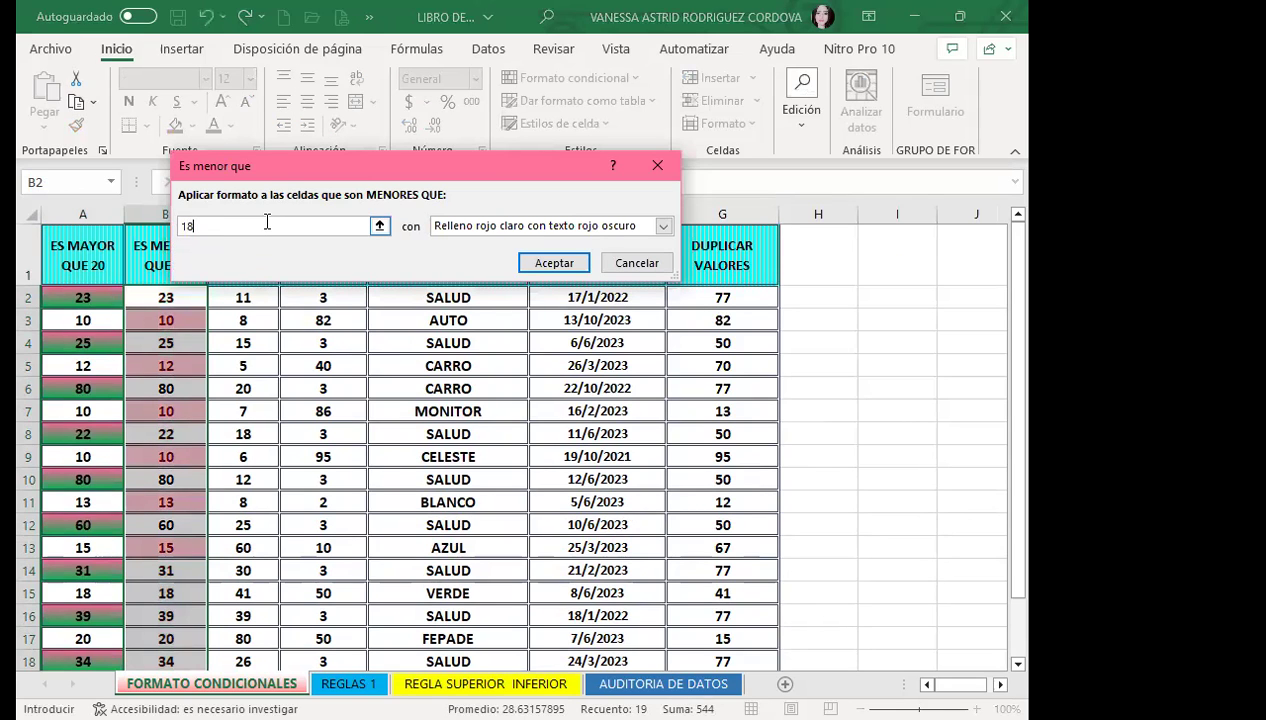
{"action": "left_click", "coordinate": [663, 227]}
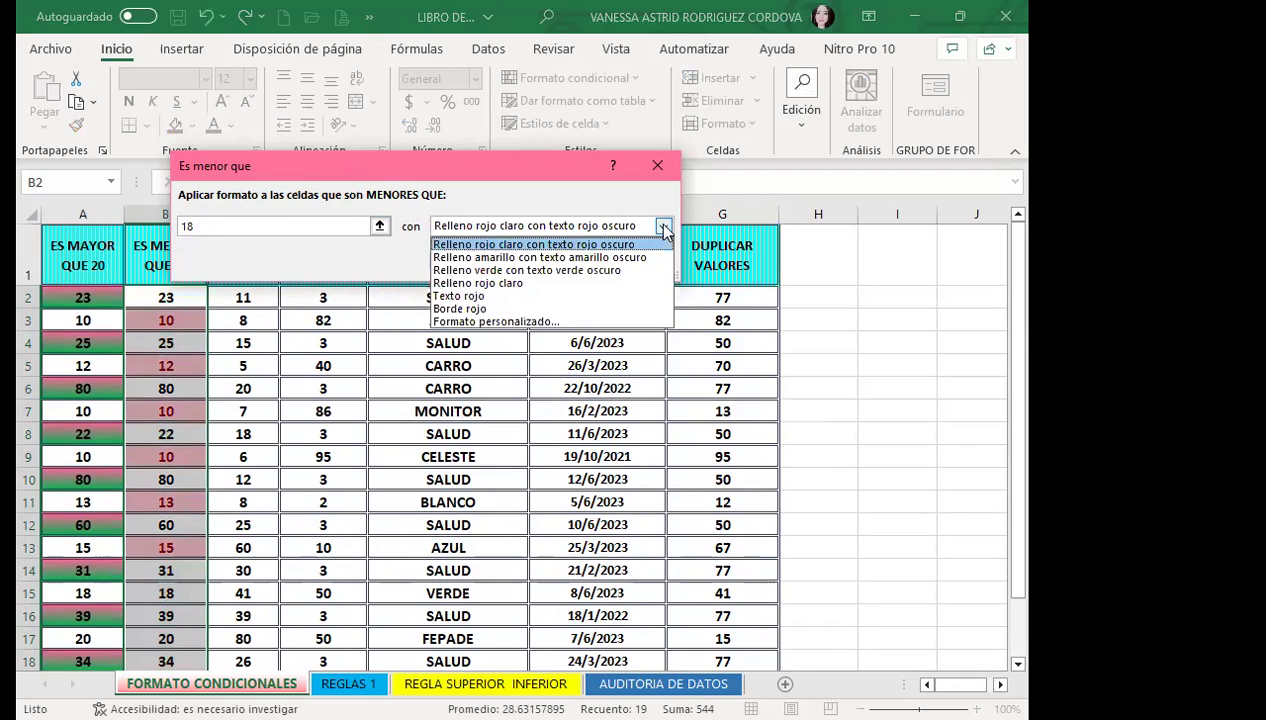
{"action": "left_click", "coordinate": [501, 271]}
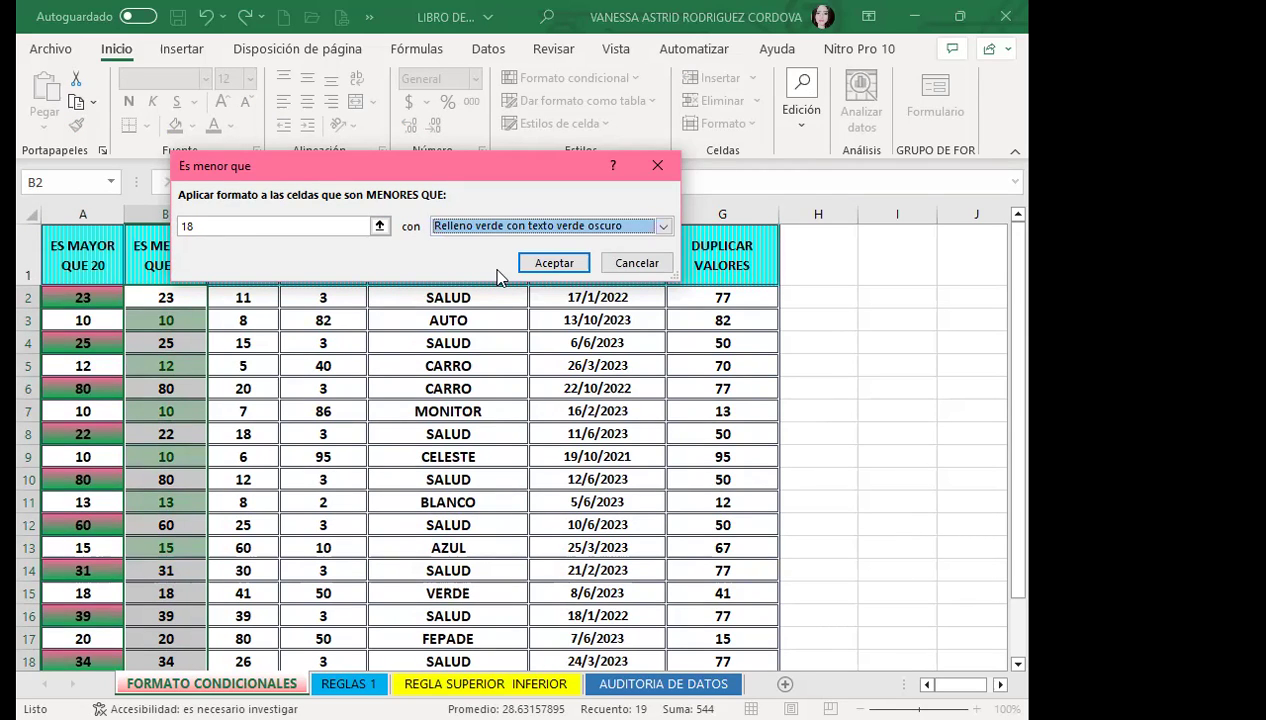
{"action": "key", "text": "Return"}
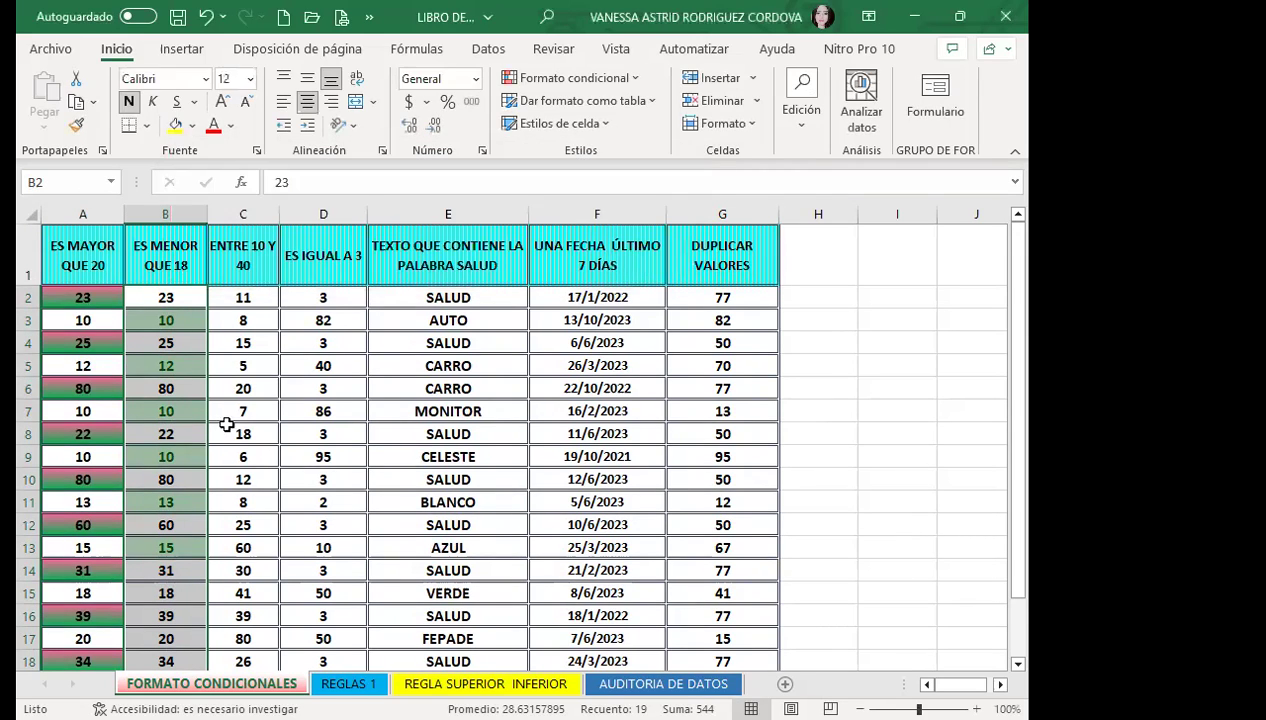
{"action": "scroll", "coordinate": [216, 440], "scroll_direction": "down", "scroll_amount": 1}
{"action": "scroll", "coordinate": [178, 498], "scroll_direction": "down", "scroll_amount": 1}
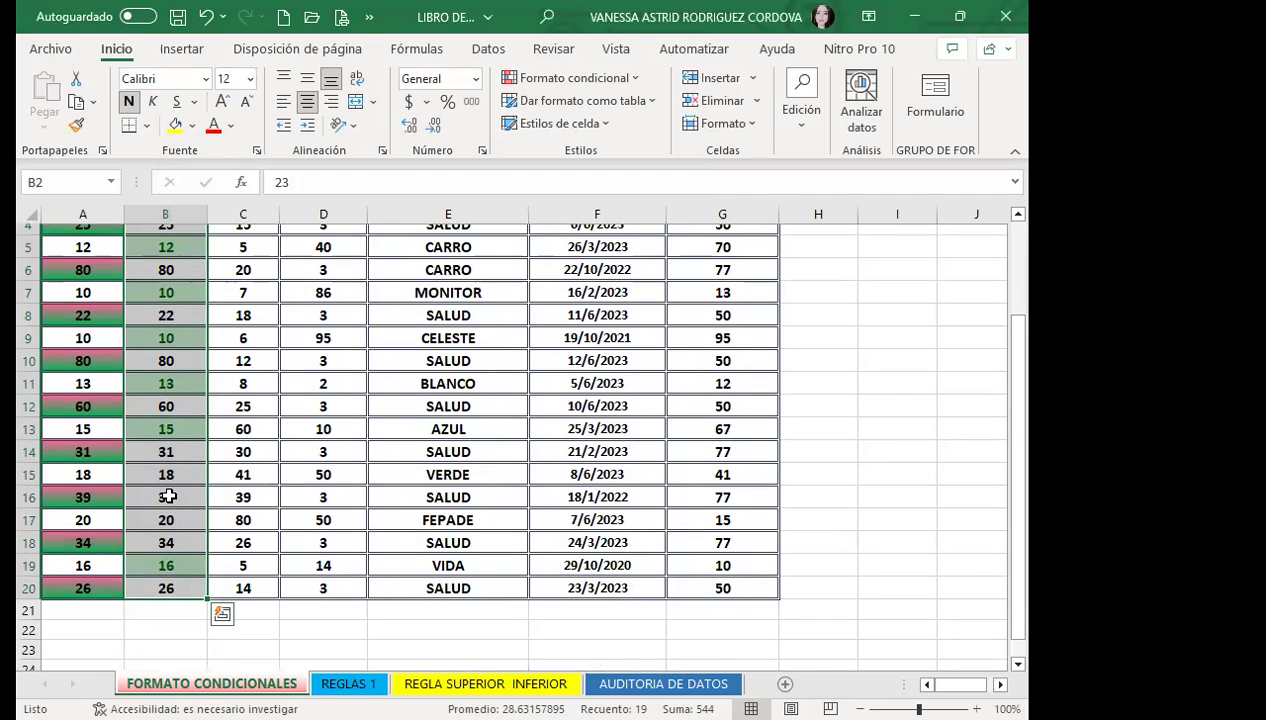
Step: Select cell B15 holding 18 and open the Formato condicional menu
{"action": "scroll", "coordinate": [168, 497], "scroll_direction": "up", "scroll_amount": 1}
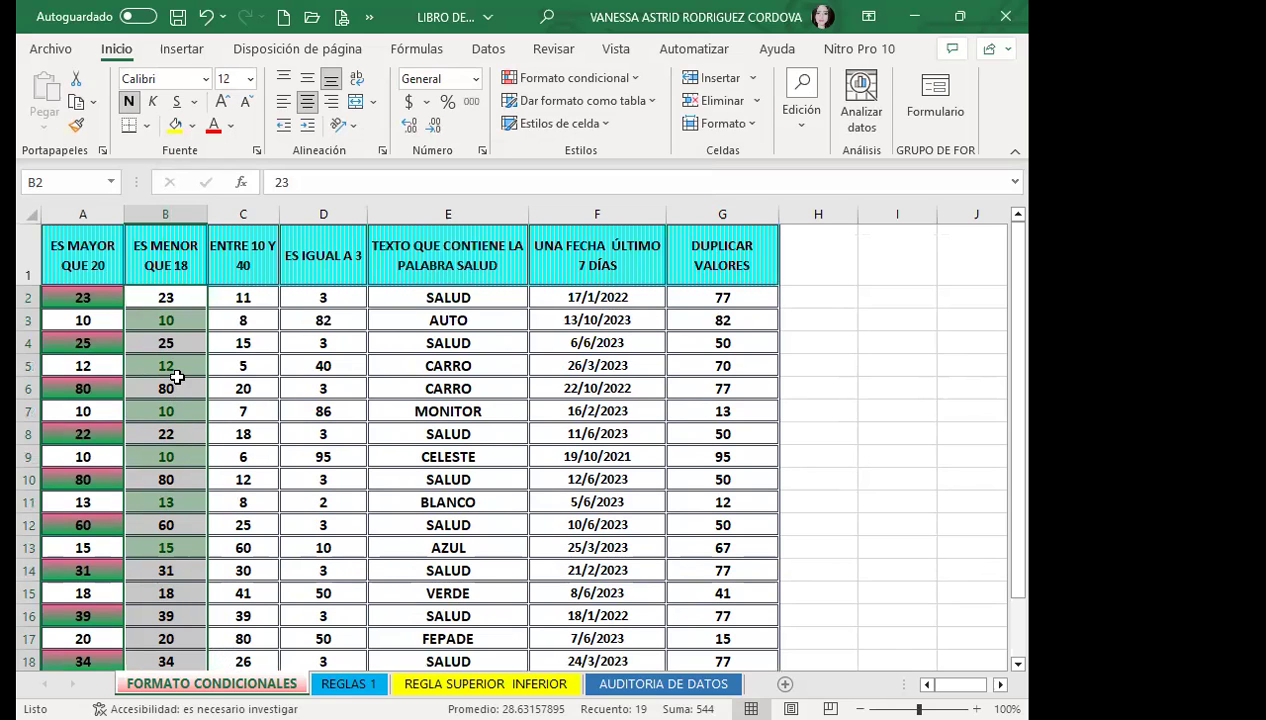
{"action": "scroll", "coordinate": [237, 542], "scroll_direction": "down", "scroll_amount": 1}
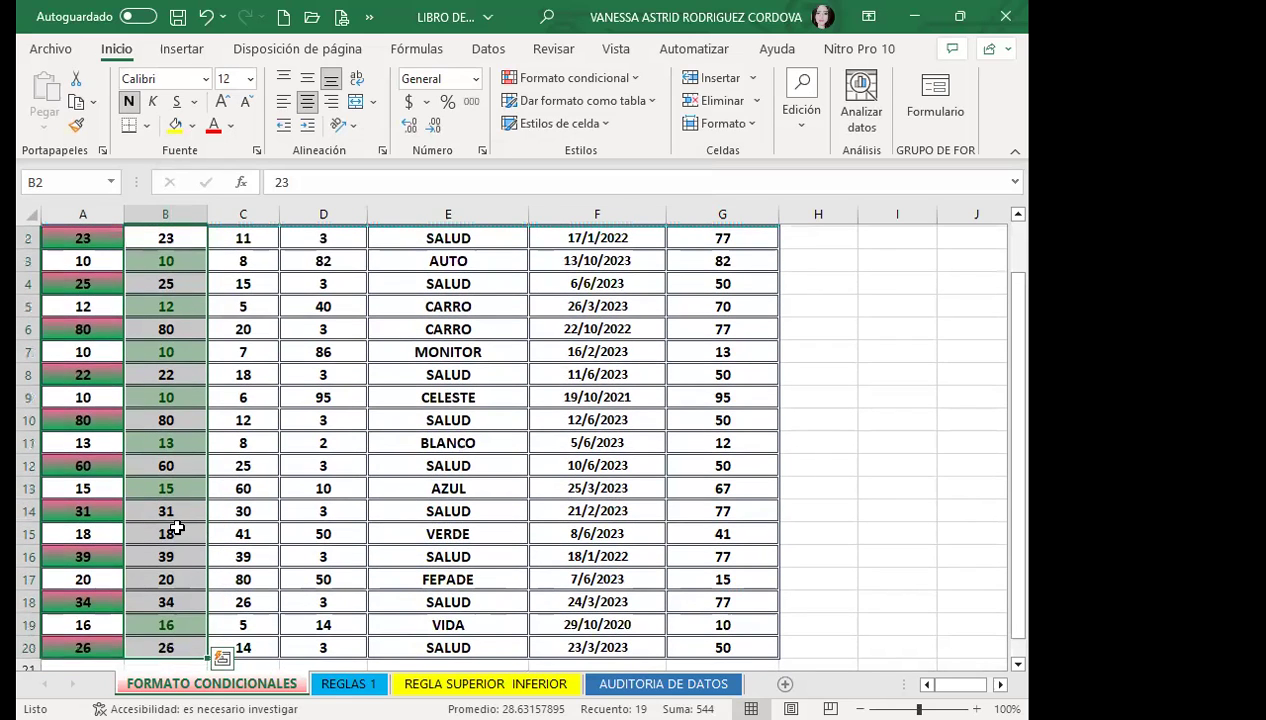
{"action": "left_click", "coordinate": [180, 528]}
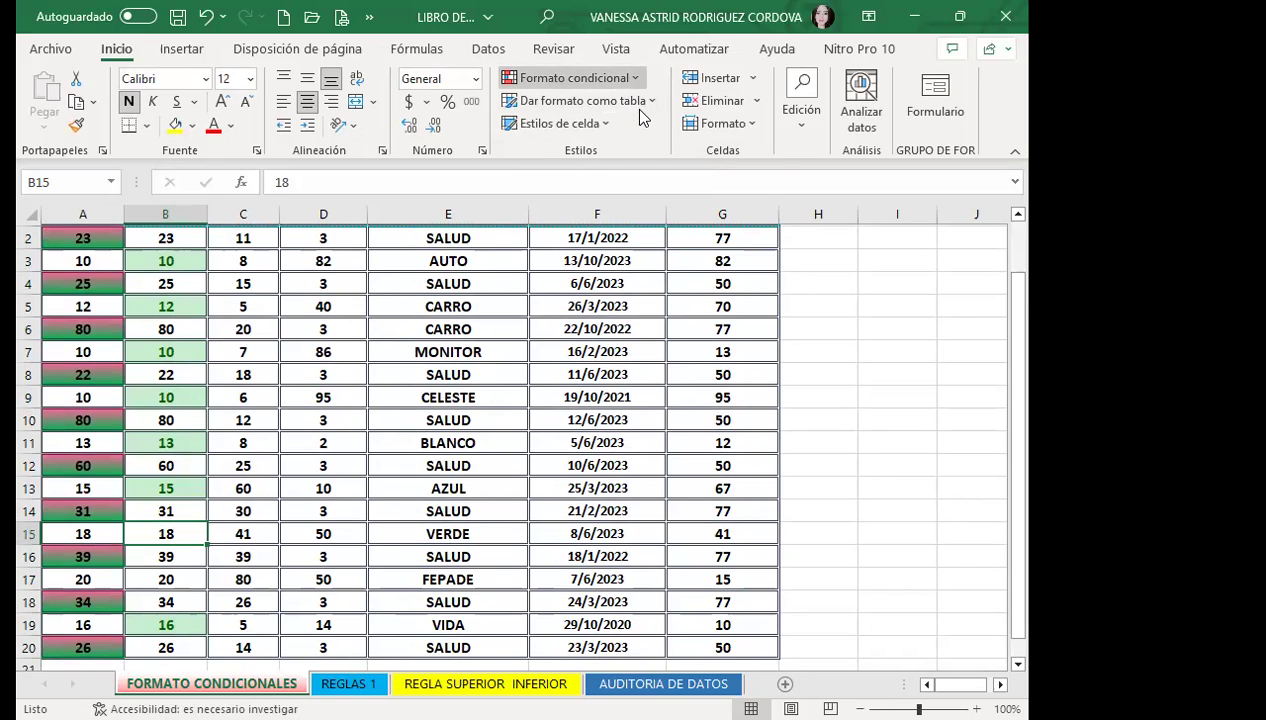
{"action": "left_click", "coordinate": [636, 78]}
{"action": "mouse_move", "coordinate": [641, 117]}
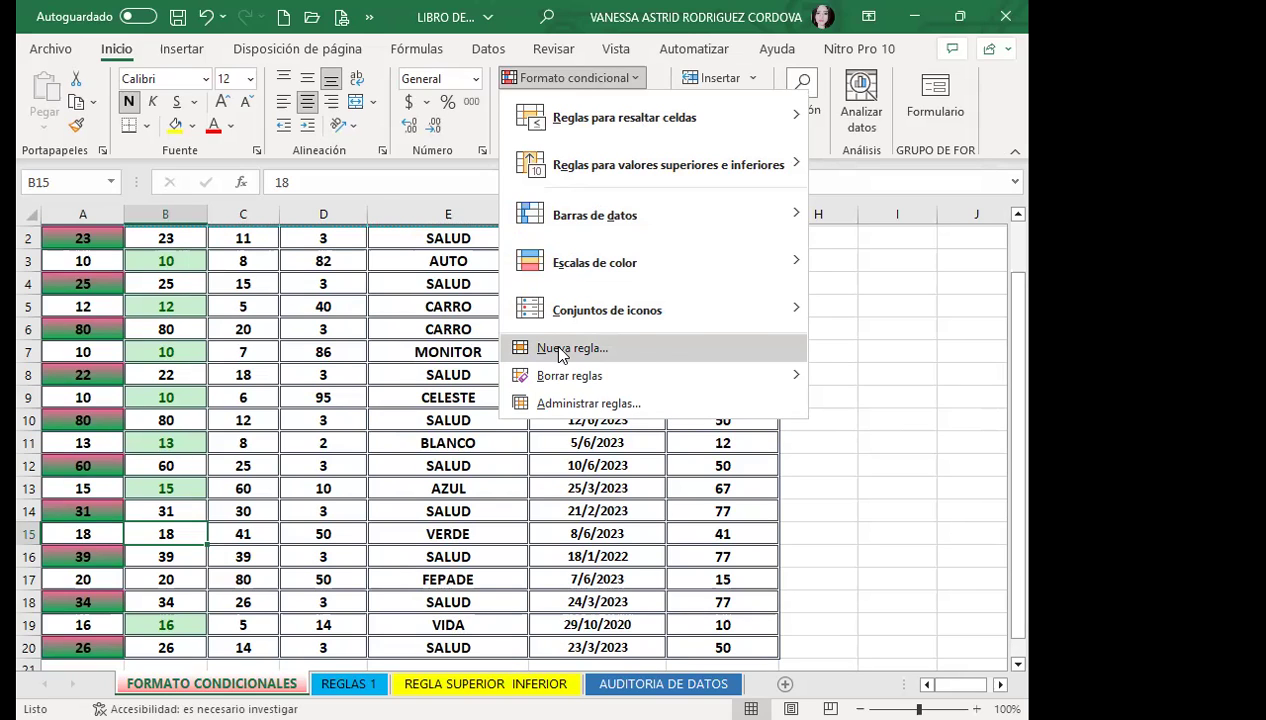
Step: Start a Nueva regla and inspect the 2-color scale's Mínima and Máxima types, keeping lowest and highest value
{"action": "left_click", "coordinate": [561, 349]}
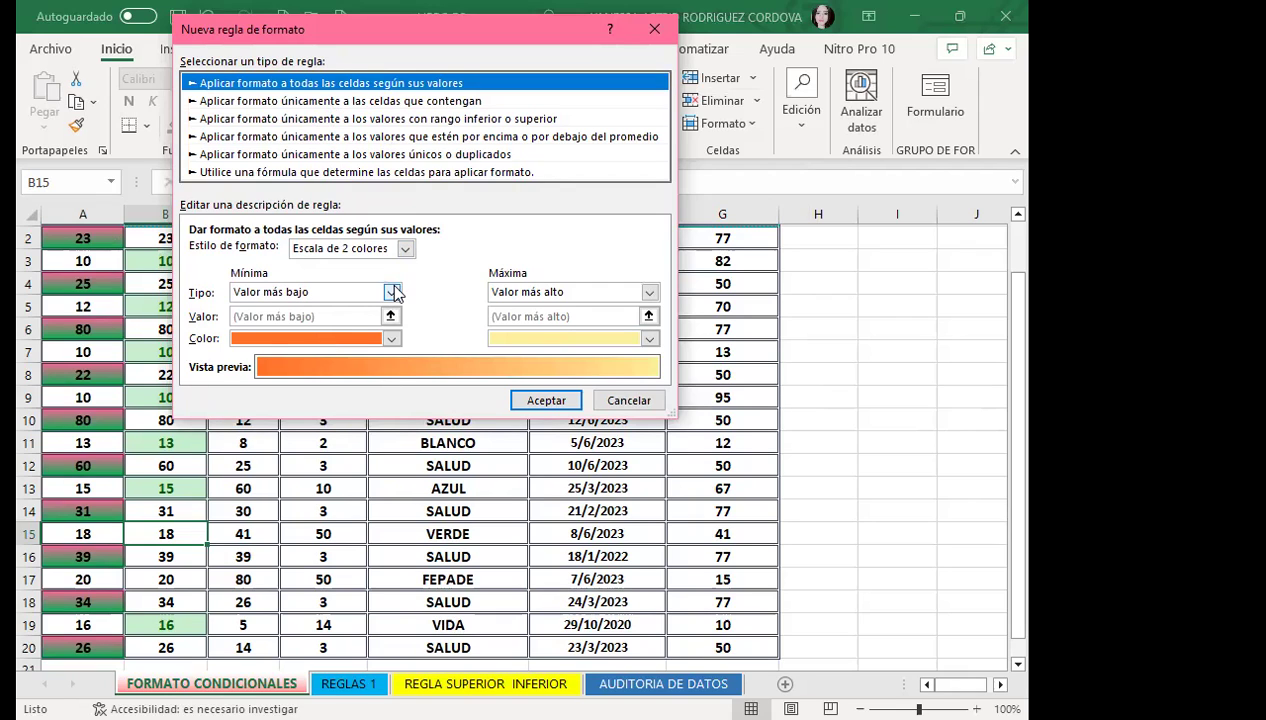
{"action": "left_click", "coordinate": [393, 291]}
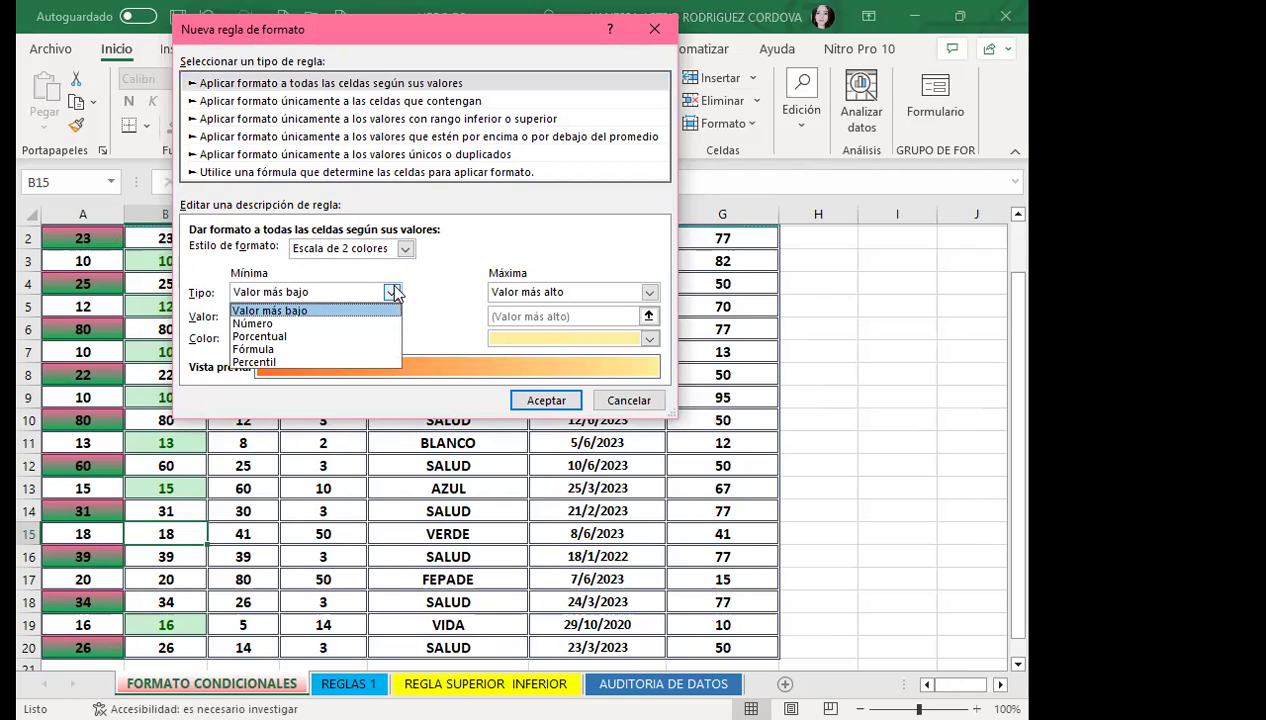
{"action": "left_click", "coordinate": [650, 291]}
{"action": "left_click", "coordinate": [650, 291]}
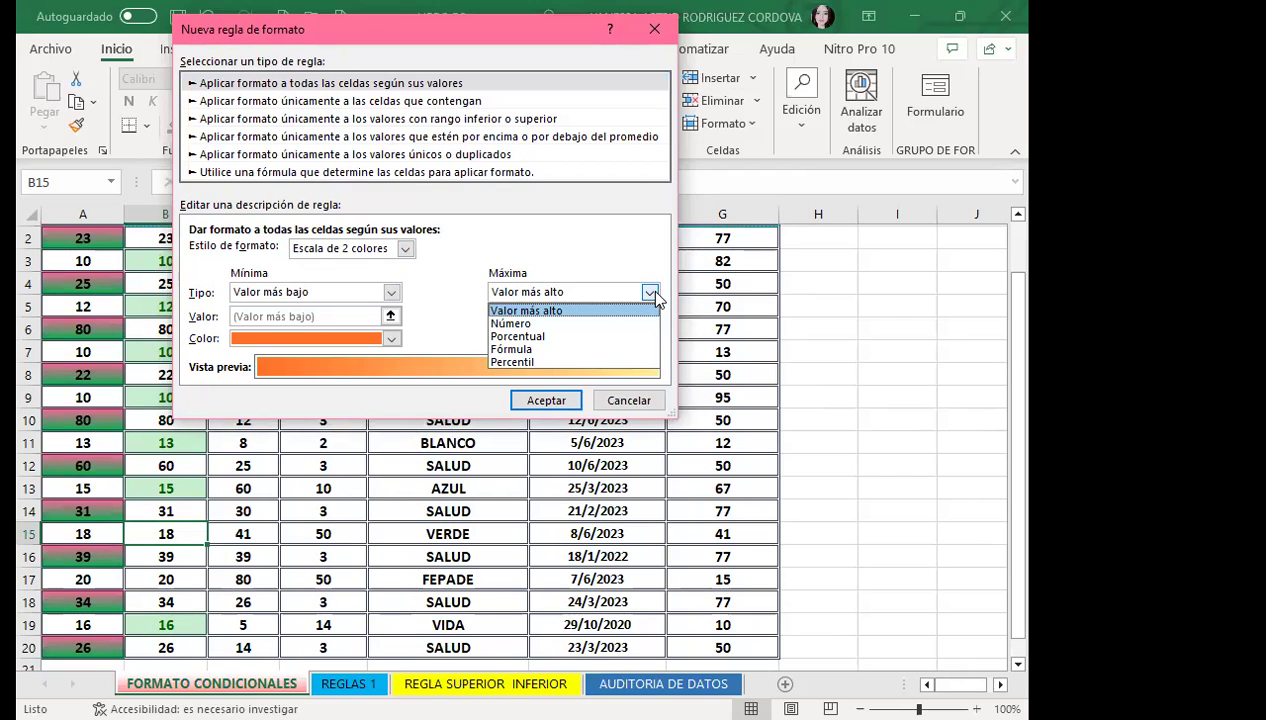
{"action": "left_click", "coordinate": [581, 244]}
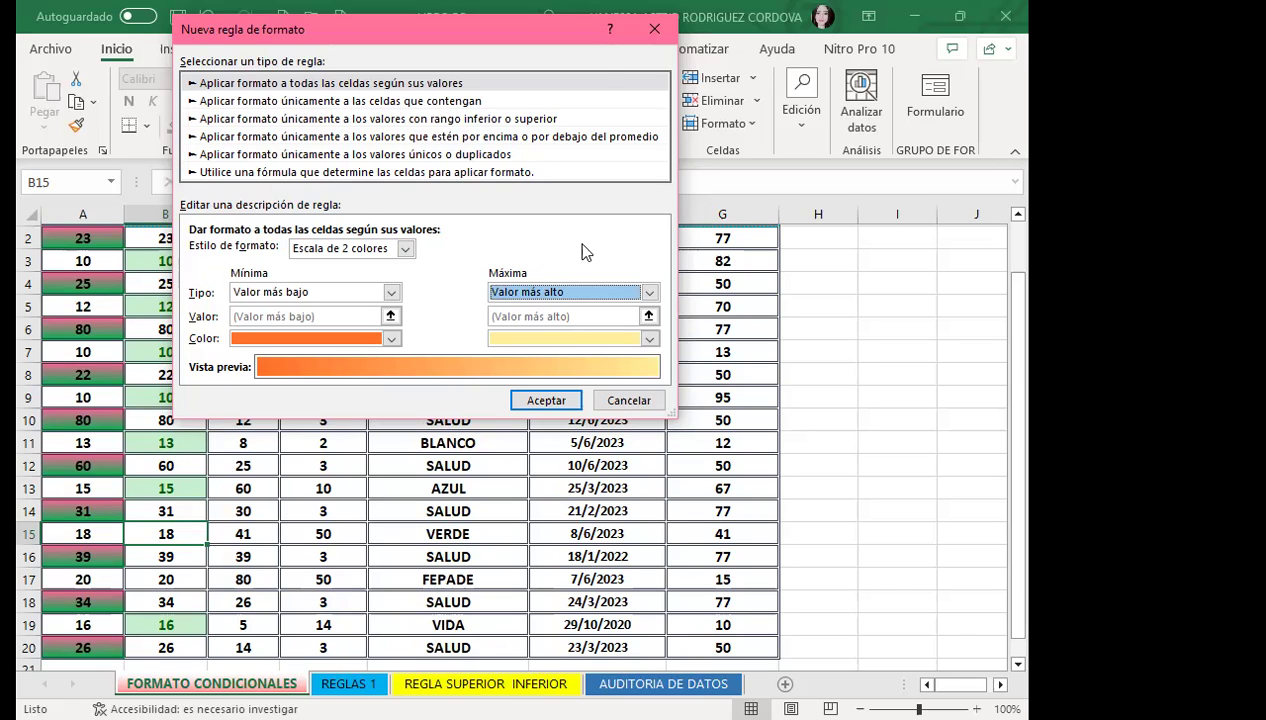
Step: Close the Nueva regla dialog and select C2:C20, the ENTRE 10 Y 40 values
{"action": "left_click", "coordinate": [653, 30]}
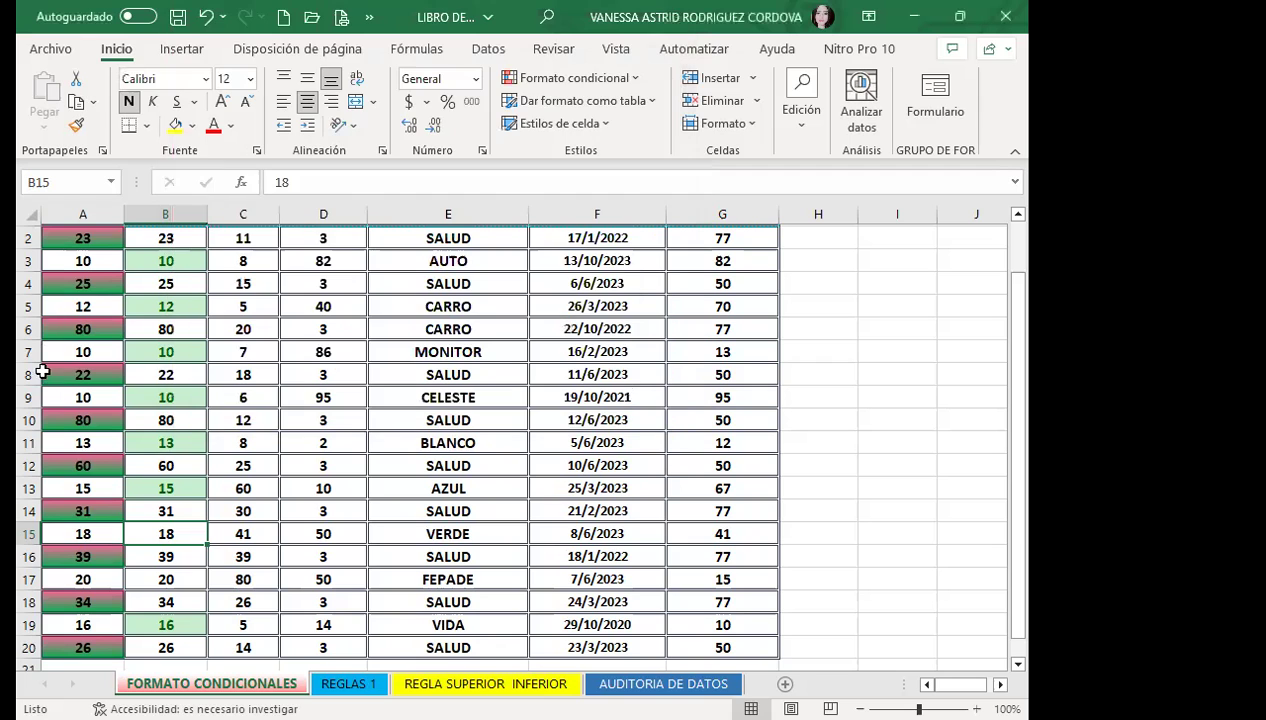
{"action": "scroll", "coordinate": [242, 437], "scroll_direction": "up", "scroll_amount": 1}
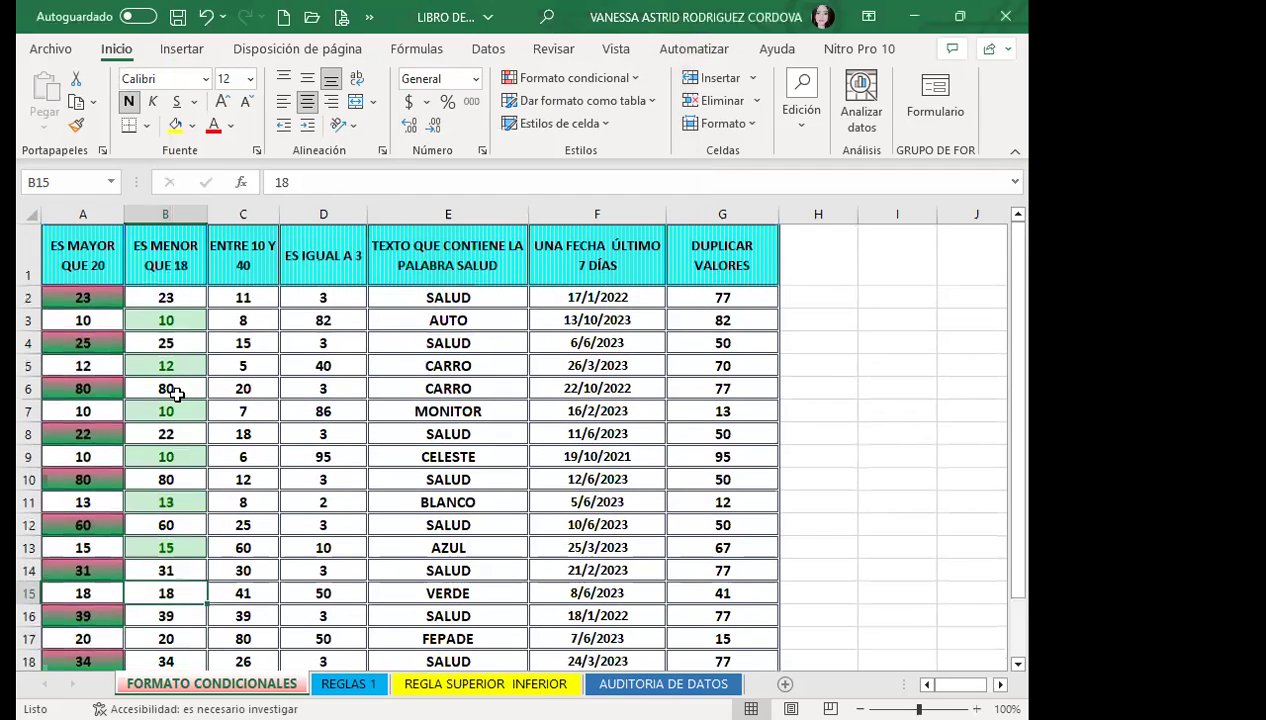
{"action": "left_click_drag", "start_coordinate": [165, 291], "coordinate": [165, 650]}
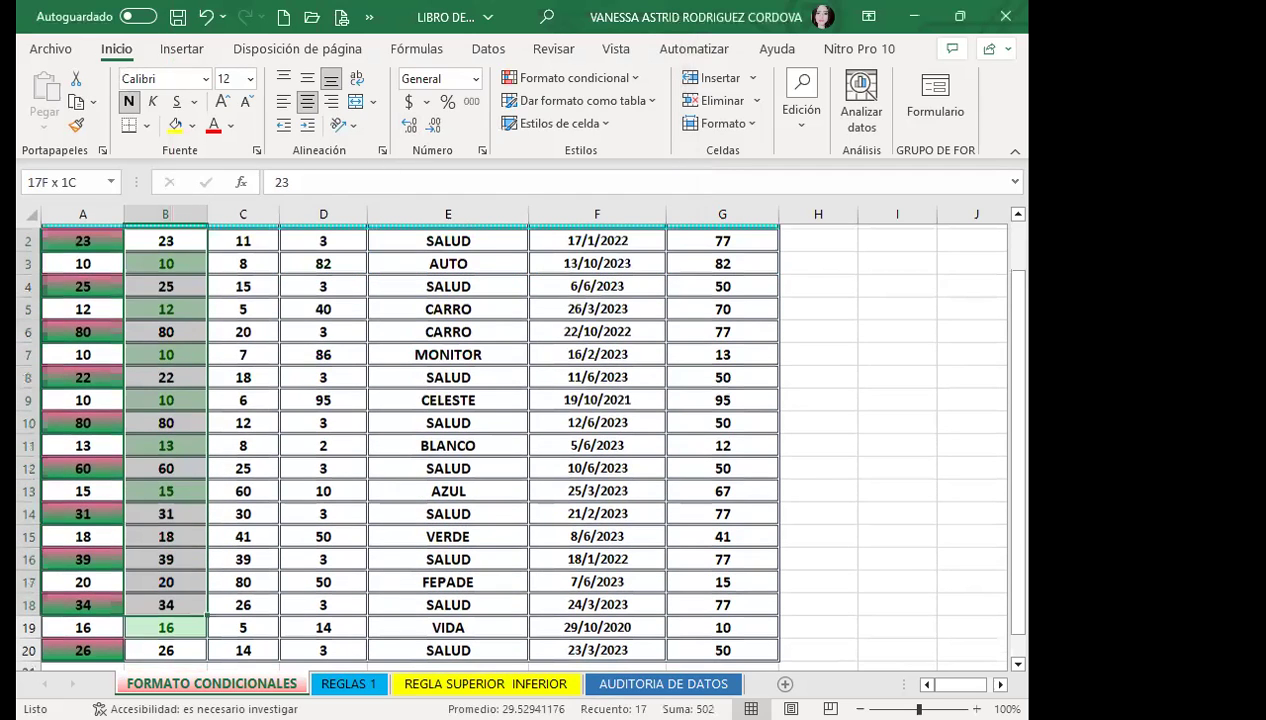
{"action": "left_click_drag", "start_coordinate": [180, 595], "coordinate": [175, 435]}
{"action": "scroll", "coordinate": [175, 435], "scroll_direction": "up", "scroll_amount": 1}
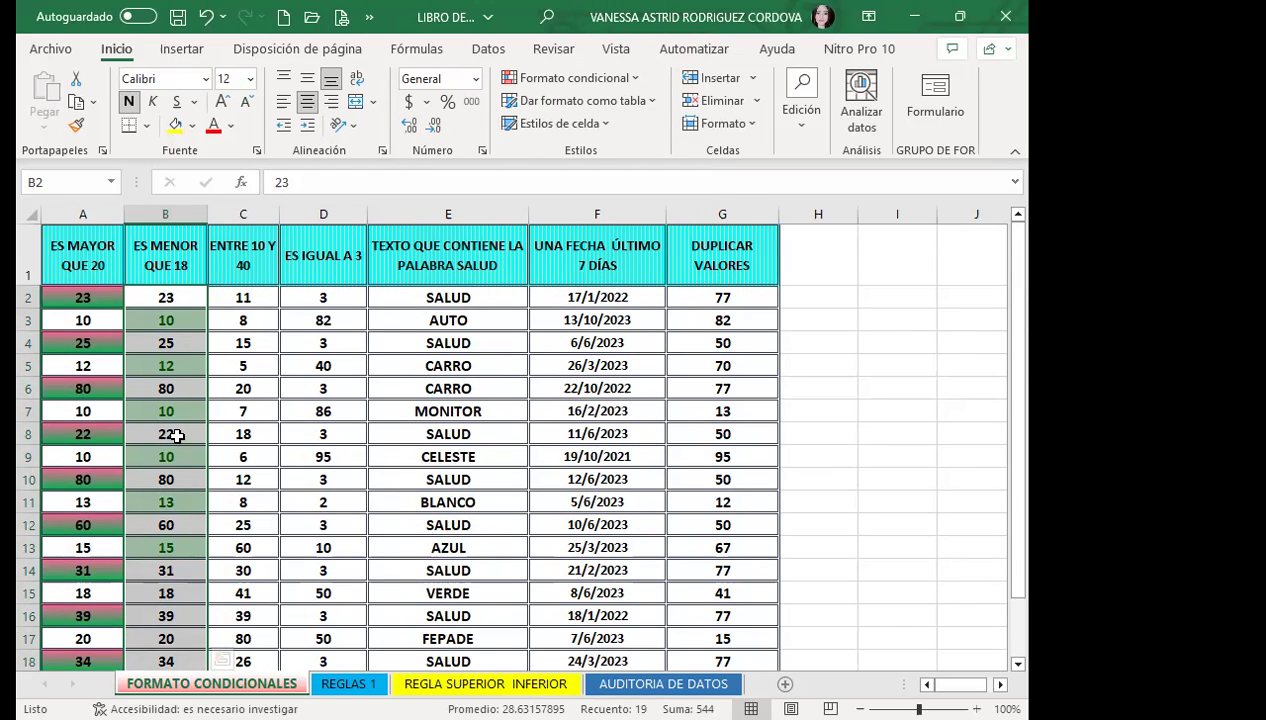
{"action": "mouse_move", "coordinate": [242, 298]}
{"action": "left_mouse_down"}
{"action": "mouse_move", "coordinate": [262, 480]}
{"action": "mouse_move", "coordinate": [243, 622]}
{"action": "left_mouse_up"}
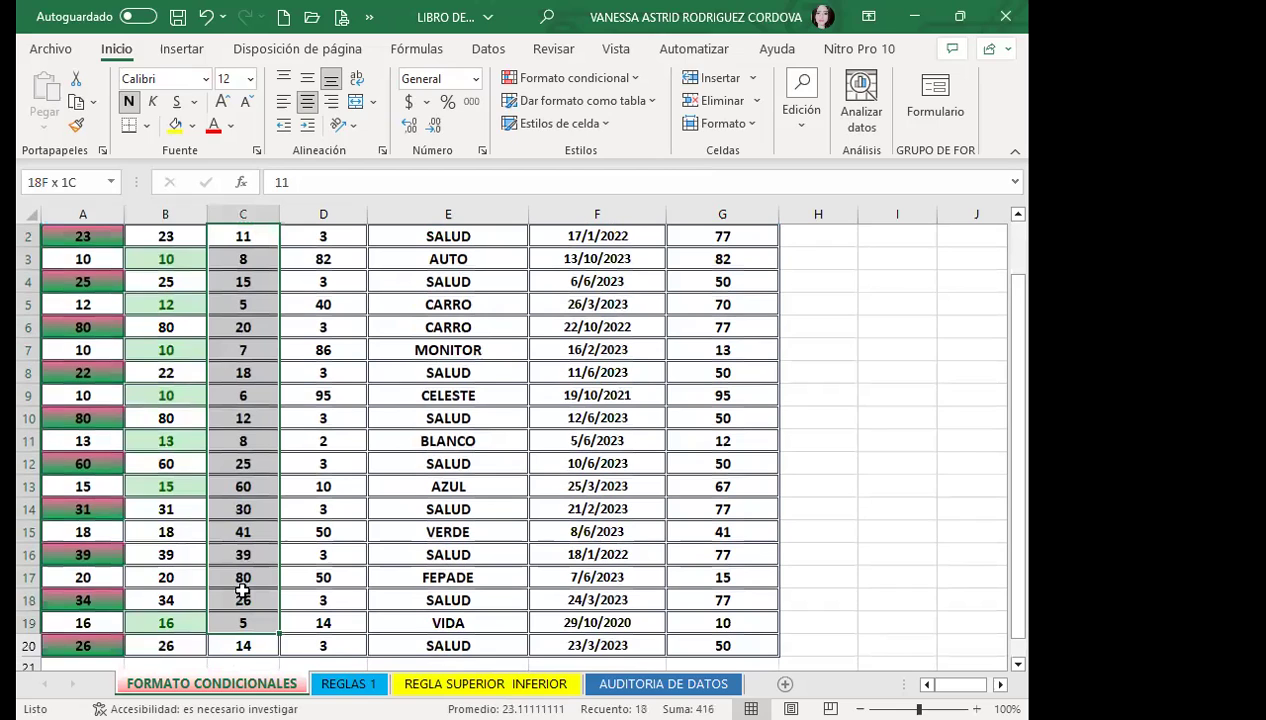
{"action": "left_click_drag", "start_coordinate": [230, 268], "coordinate": [263, 270]}
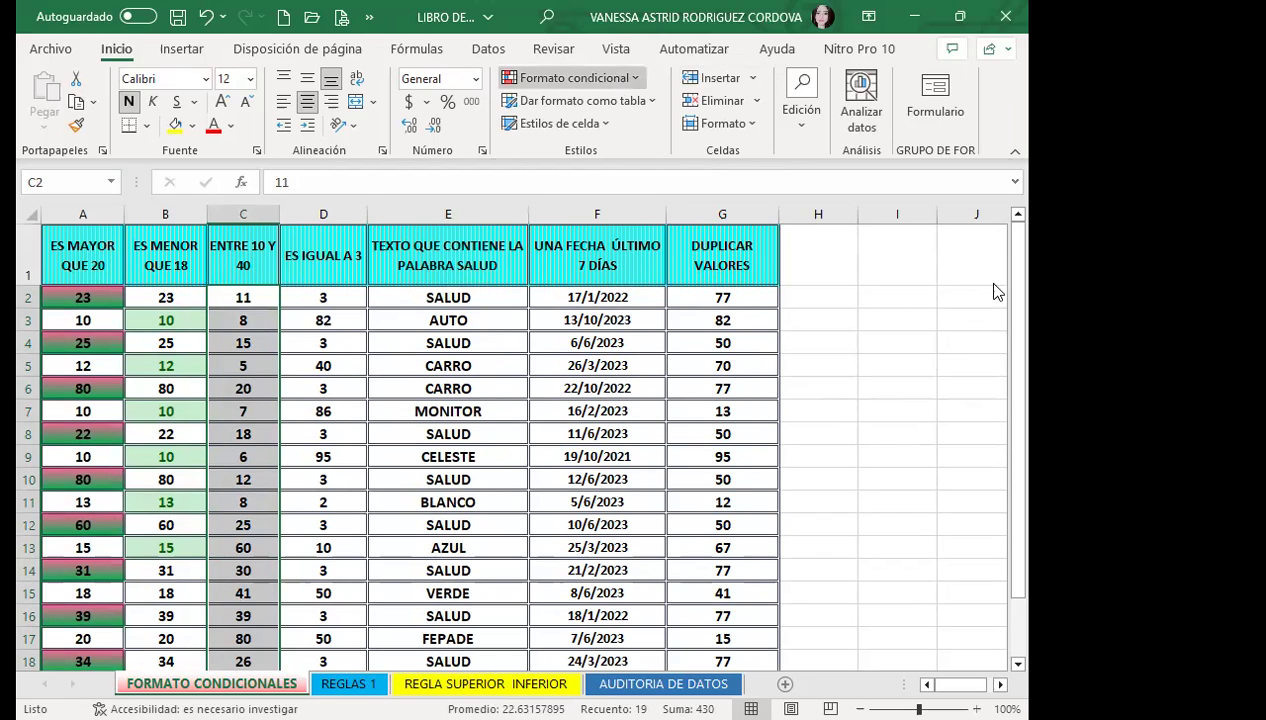
Step: Add an Entre highlight rule on column C for values 10 to 40, with light red fill and dark red text
{"action": "left_click", "coordinate": [634, 78]}
{"action": "mouse_move", "coordinate": [650, 117]}
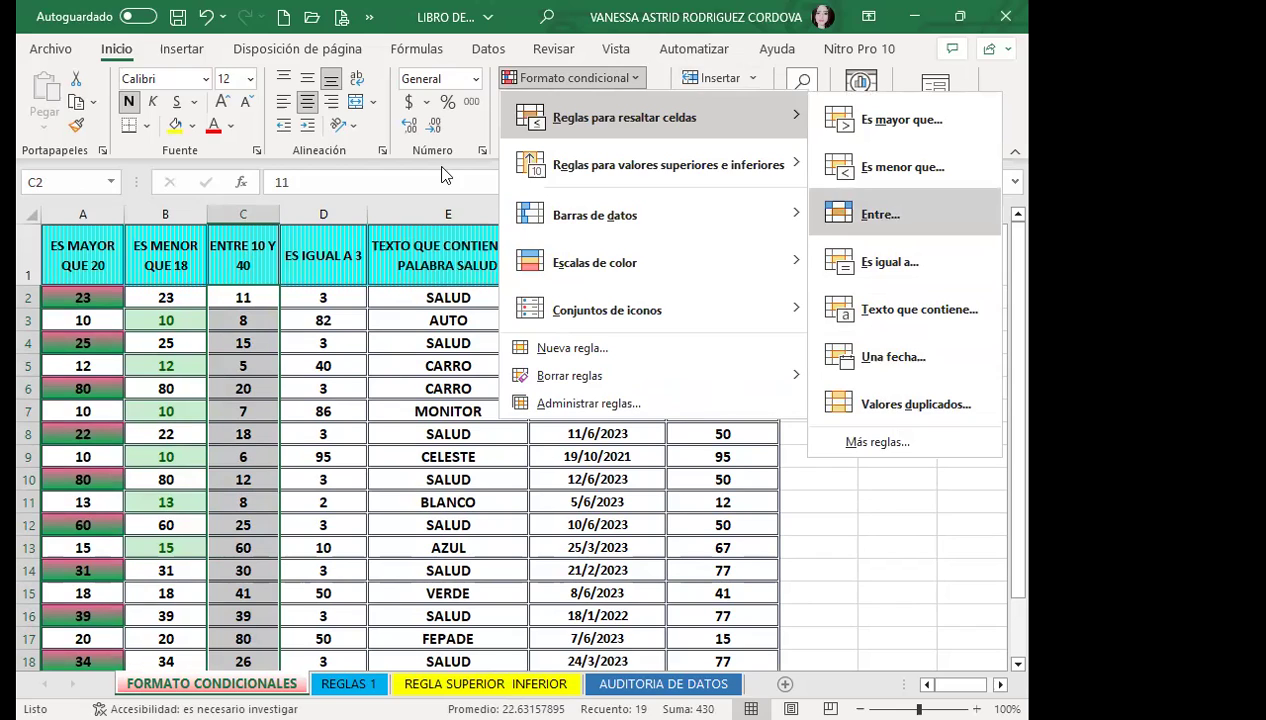
{"action": "left_click", "coordinate": [882, 213]}
{"action": "left_click_drag", "start_coordinate": [436, 164], "coordinate": [688, 178]}
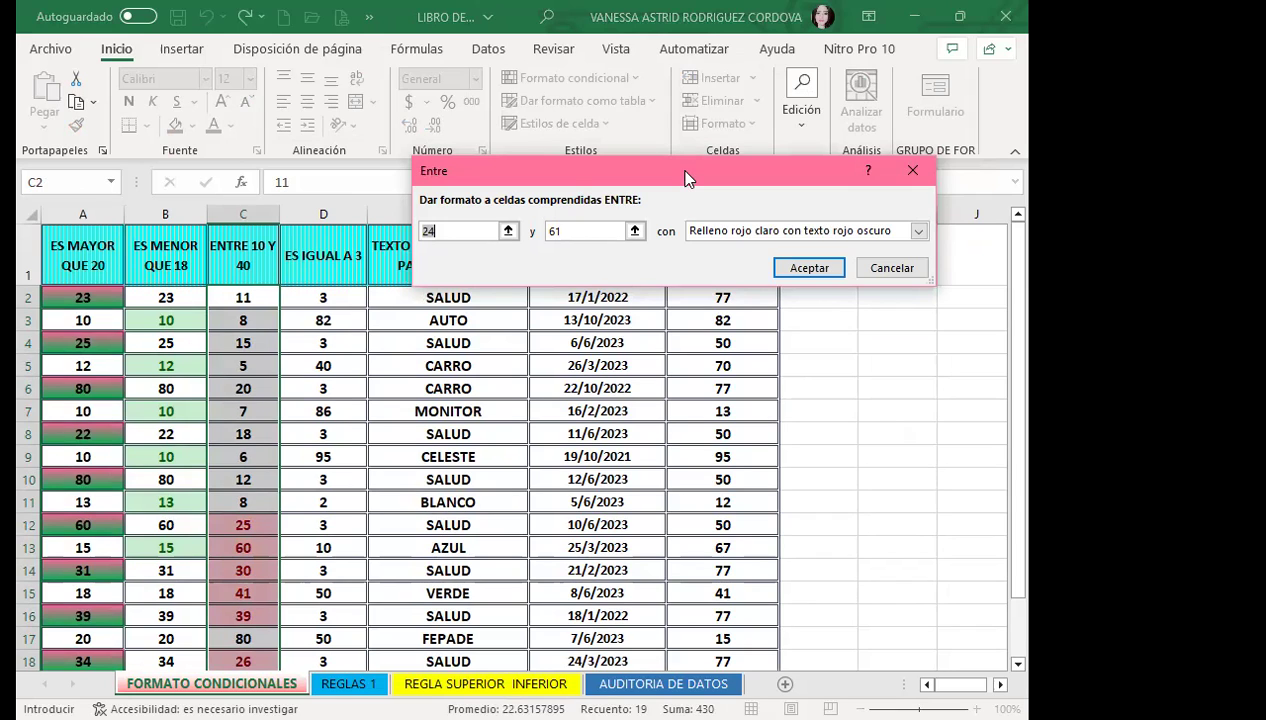
{"action": "type", "text": "10"}
{"action": "key", "text": "Tab"}
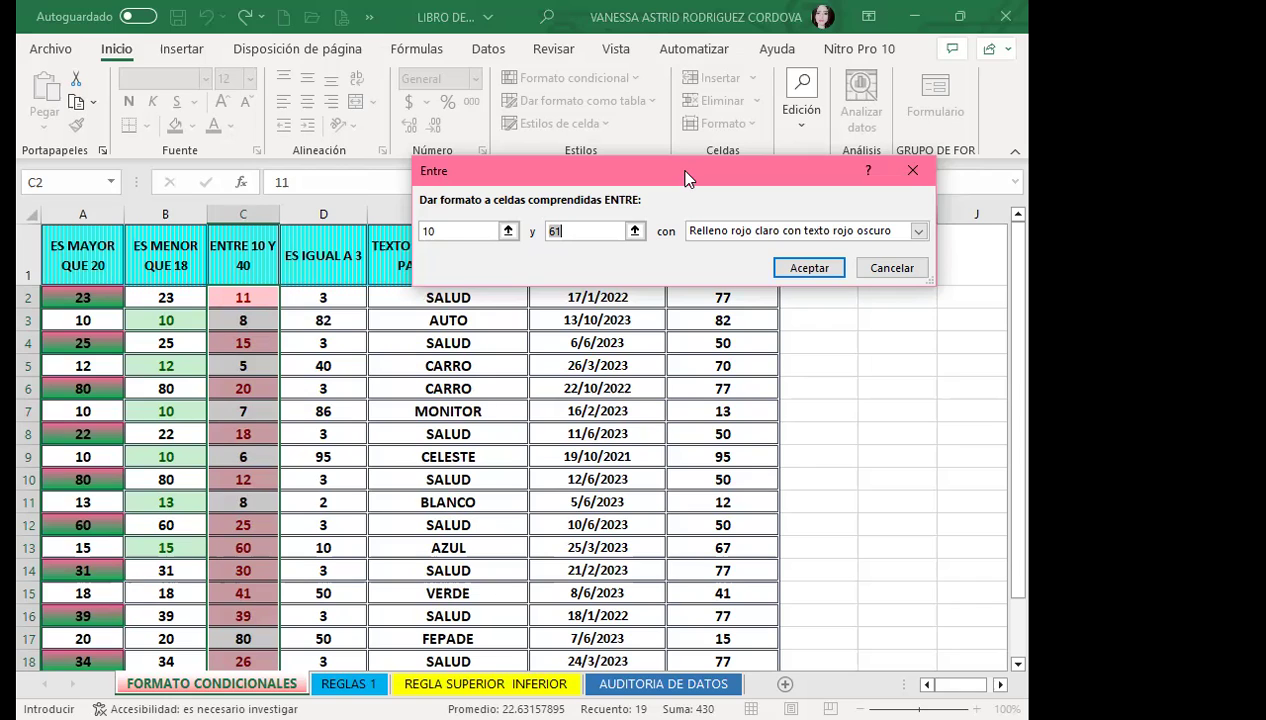
{"action": "type", "text": "40"}
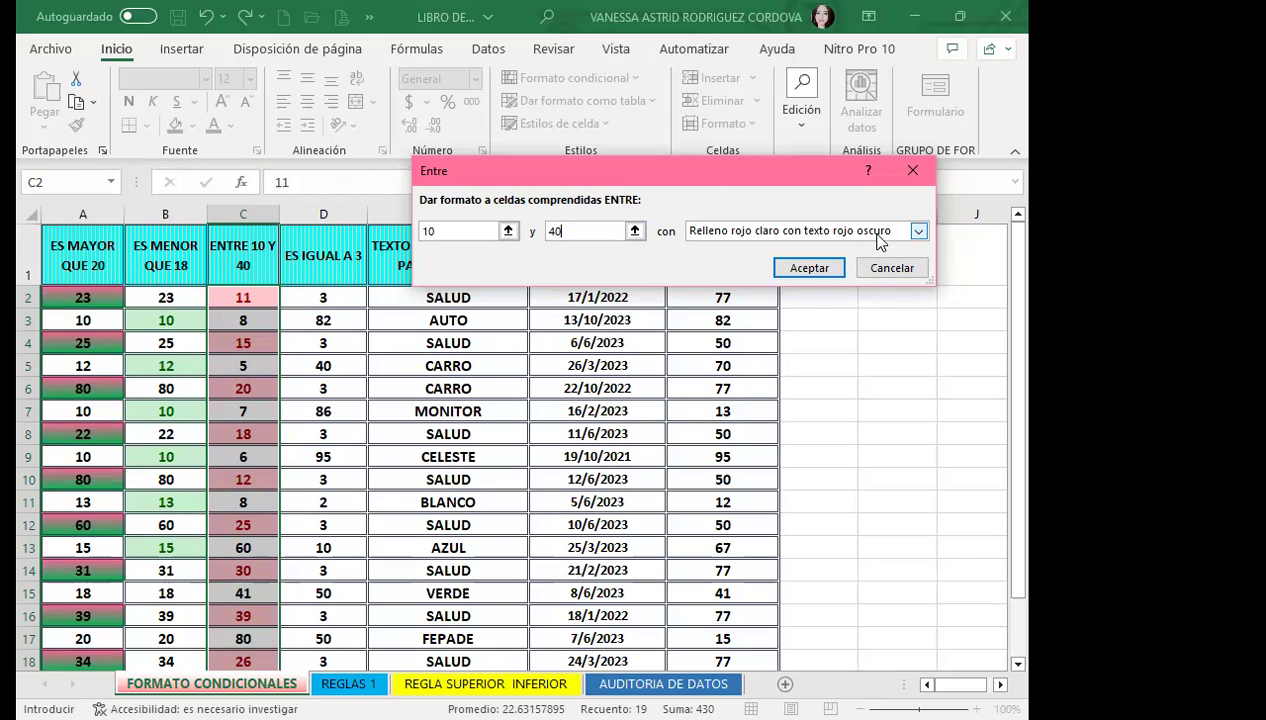
Step: Apply 'Relleno amarillo con texto amarillo oscuro' to column C values between 10 and 40
{"action": "left_click", "coordinate": [917, 231]}
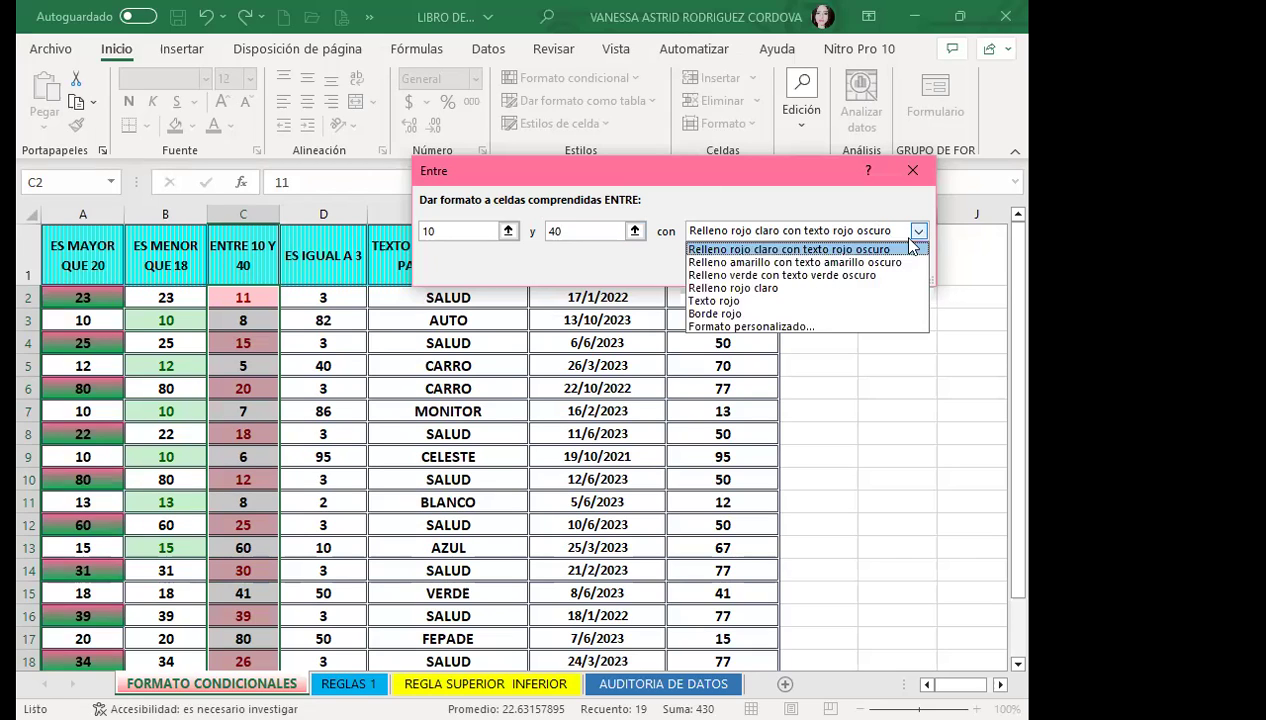
{"action": "left_click", "coordinate": [760, 262]}
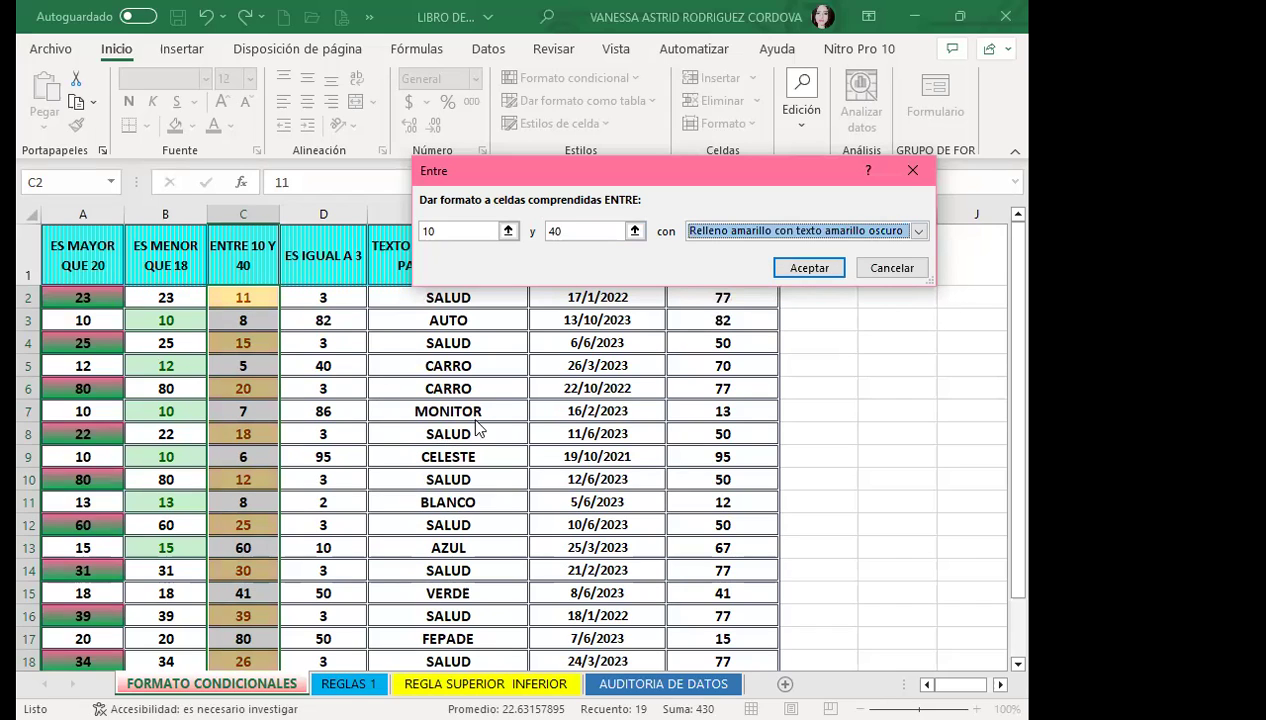
{"action": "left_click", "coordinate": [808, 275]}
{"action": "left_click", "coordinate": [320, 338]}
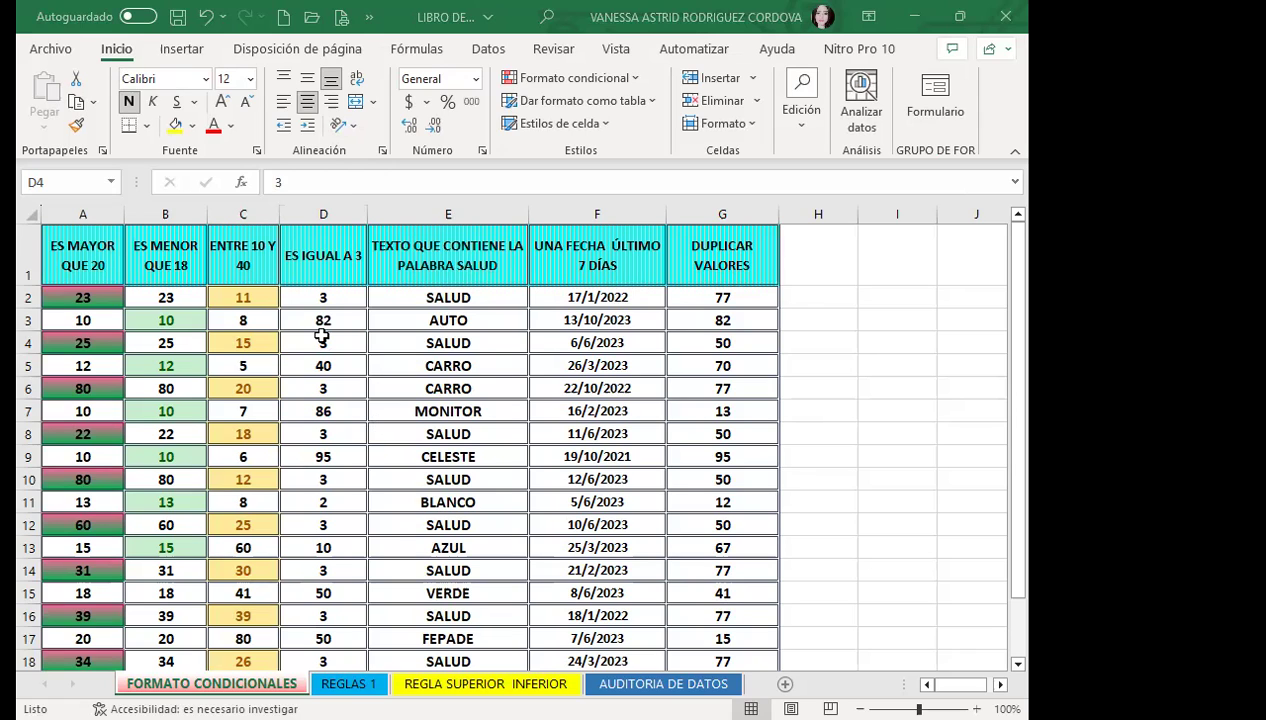
Step: Select the column D data range D2:D20
{"action": "left_click", "coordinate": [328, 300]}
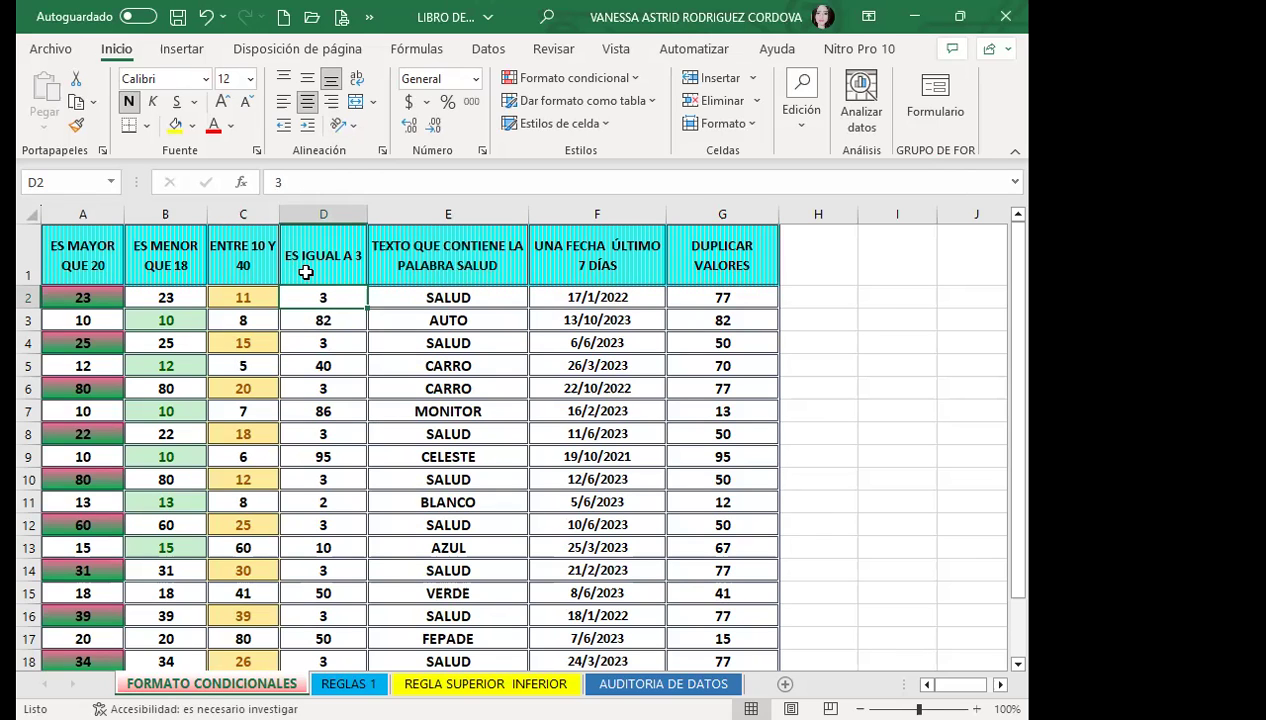
{"action": "mouse_move", "coordinate": [305, 291]}
{"action": "left_mouse_down"}
{"action": "mouse_move", "coordinate": [286, 615]}
{"action": "mouse_move", "coordinate": [323, 622]}
{"action": "left_mouse_up"}
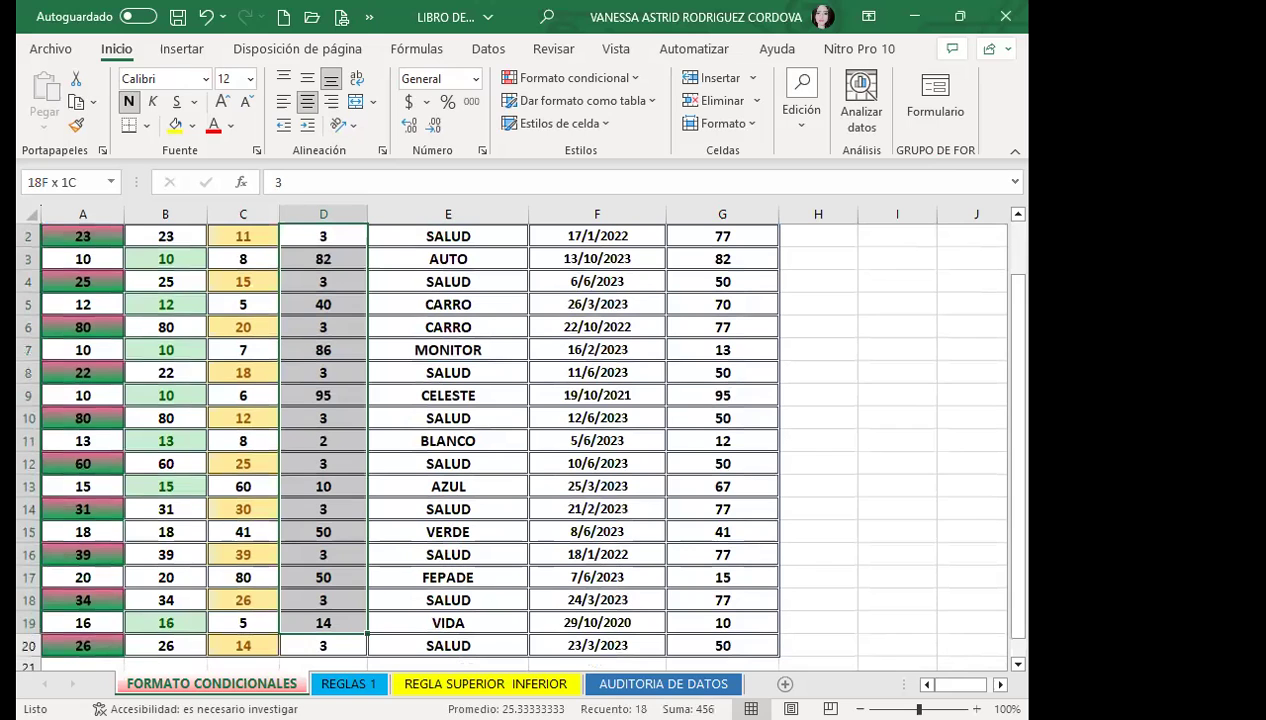
{"action": "left_click_drag", "start_coordinate": [330, 600], "coordinate": [333, 600]}
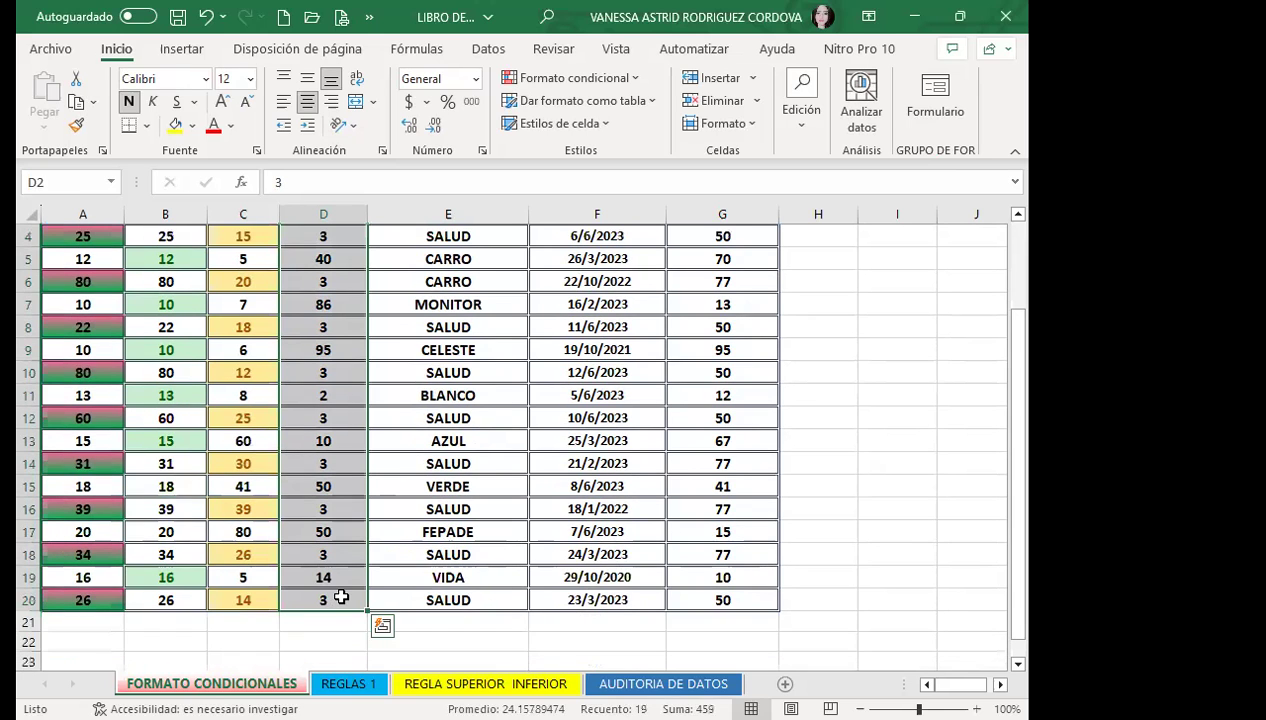
{"action": "scroll", "coordinate": [390, 399], "scroll_direction": "up", "scroll_amount": 1}
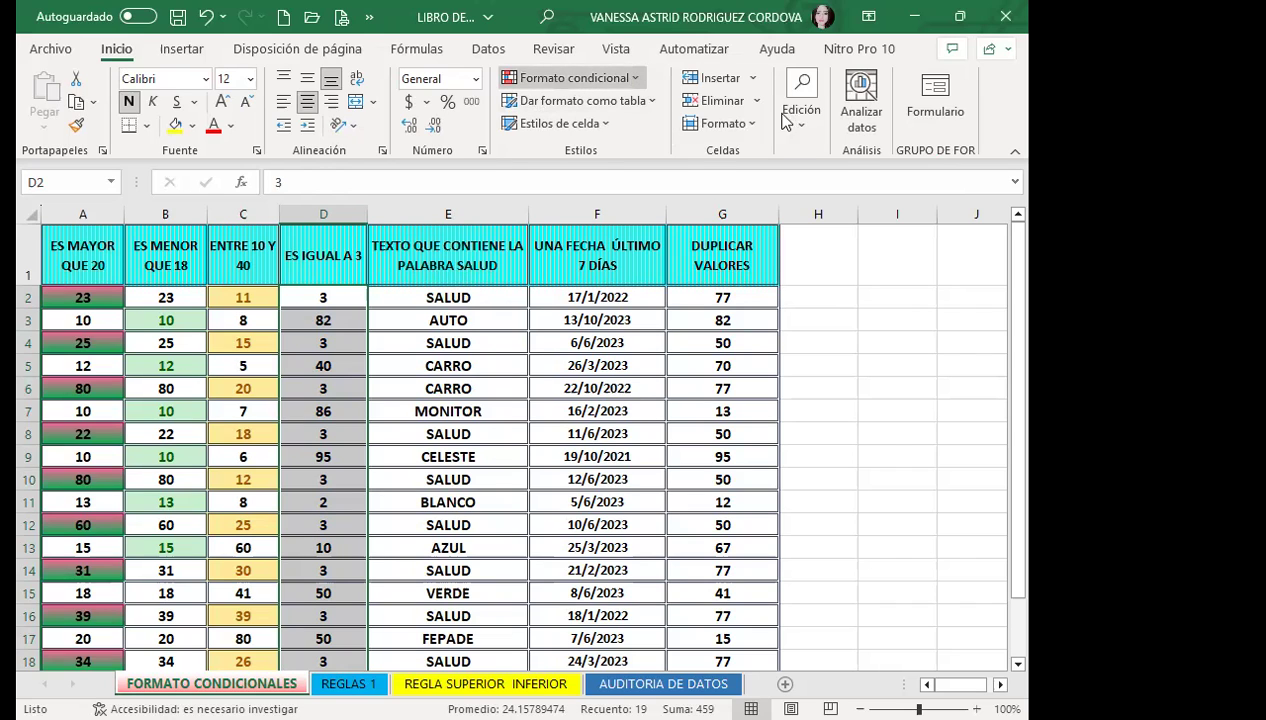
Step: Create an Es igual a rule on column D comparing to =$D$2, choosing a custom format
{"action": "left_click", "coordinate": [570, 78]}
{"action": "mouse_move", "coordinate": [625, 117]}
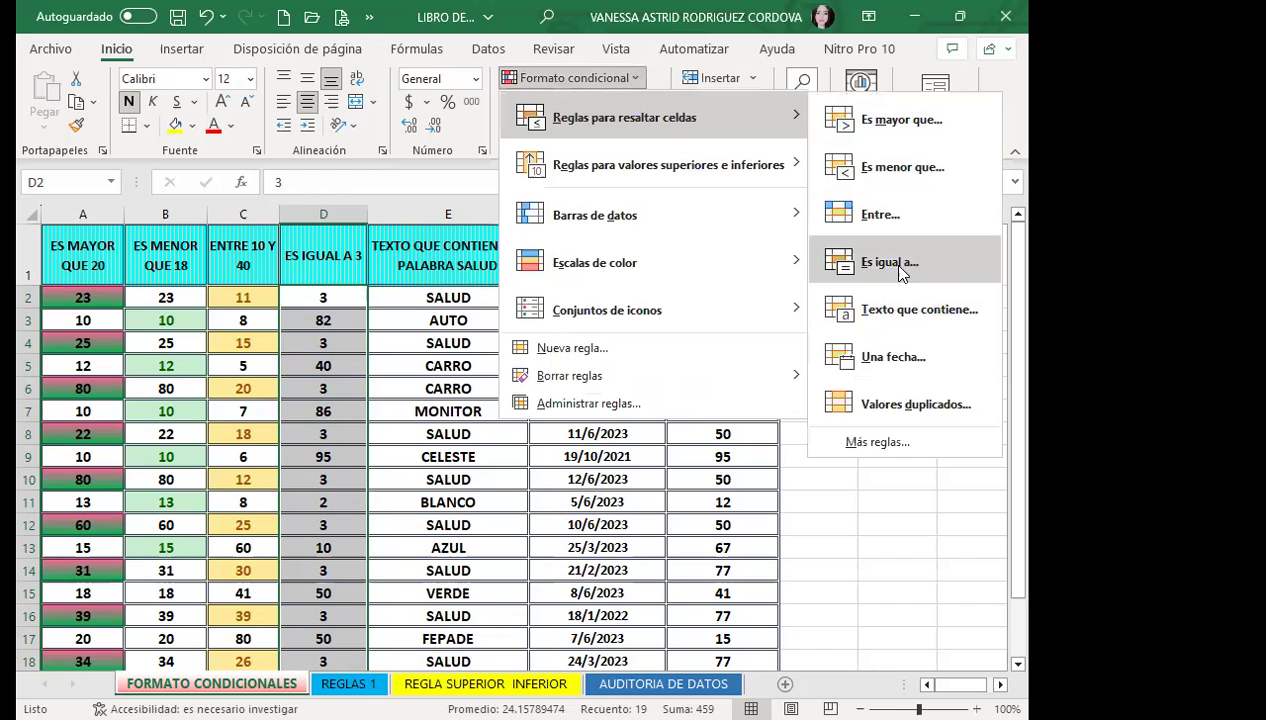
{"action": "left_click", "coordinate": [900, 268]}
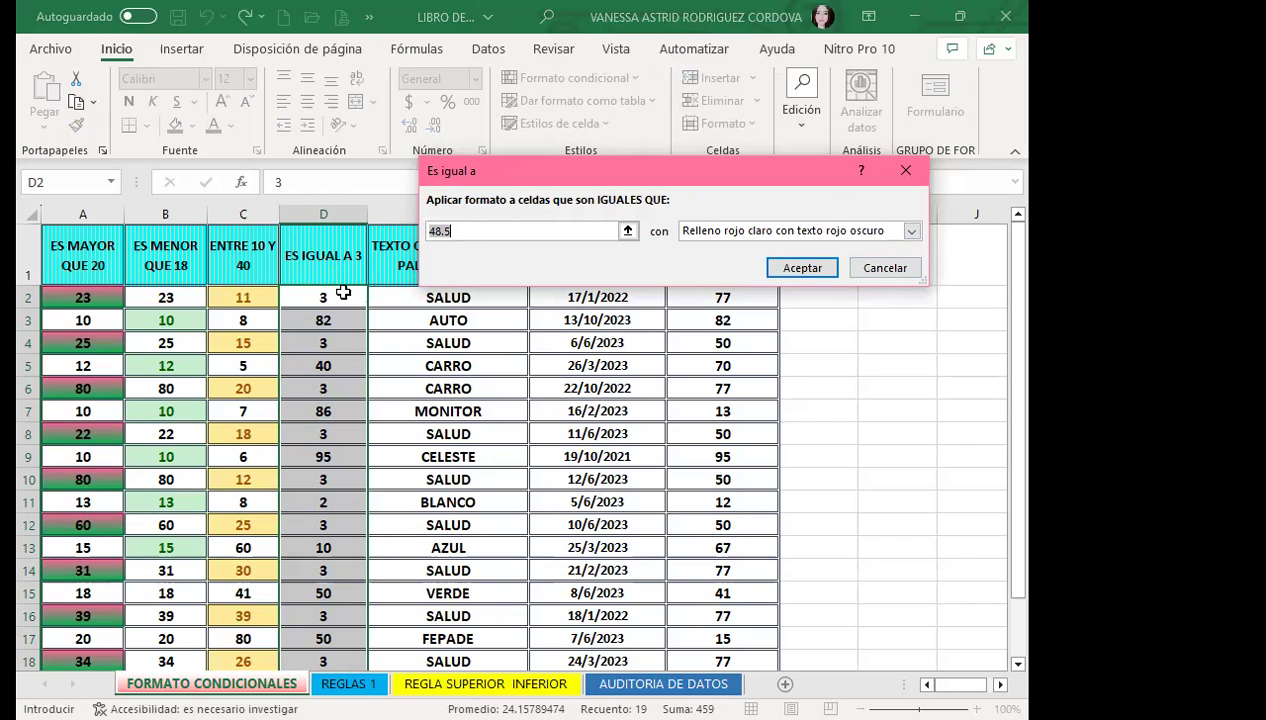
{"action": "left_click", "coordinate": [343, 291]}
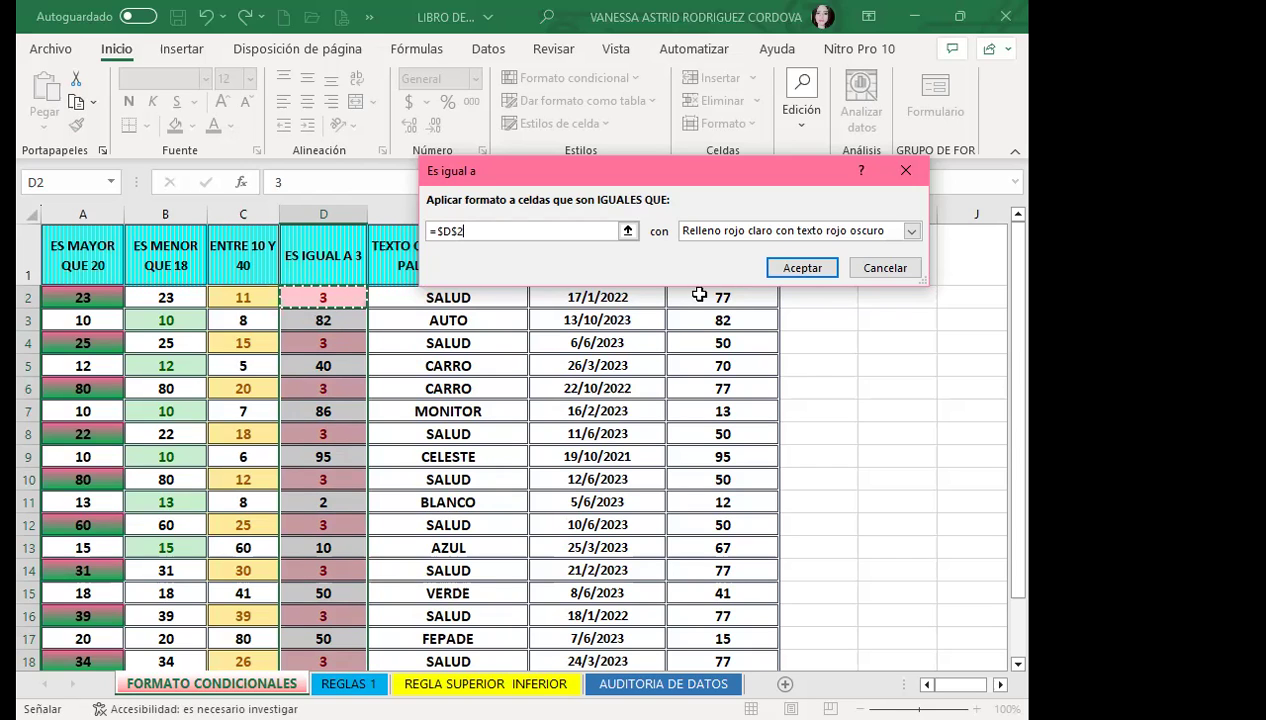
{"action": "left_click", "coordinate": [911, 230]}
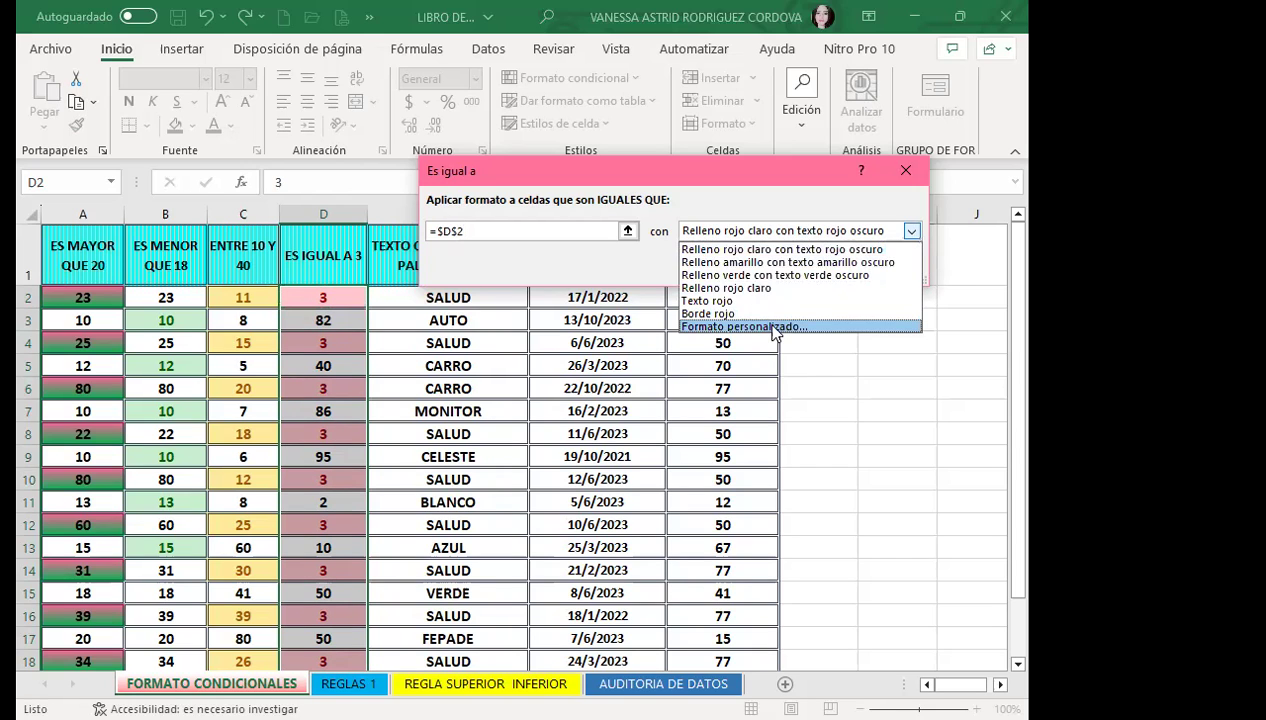
{"action": "left_click", "coordinate": [740, 327]}
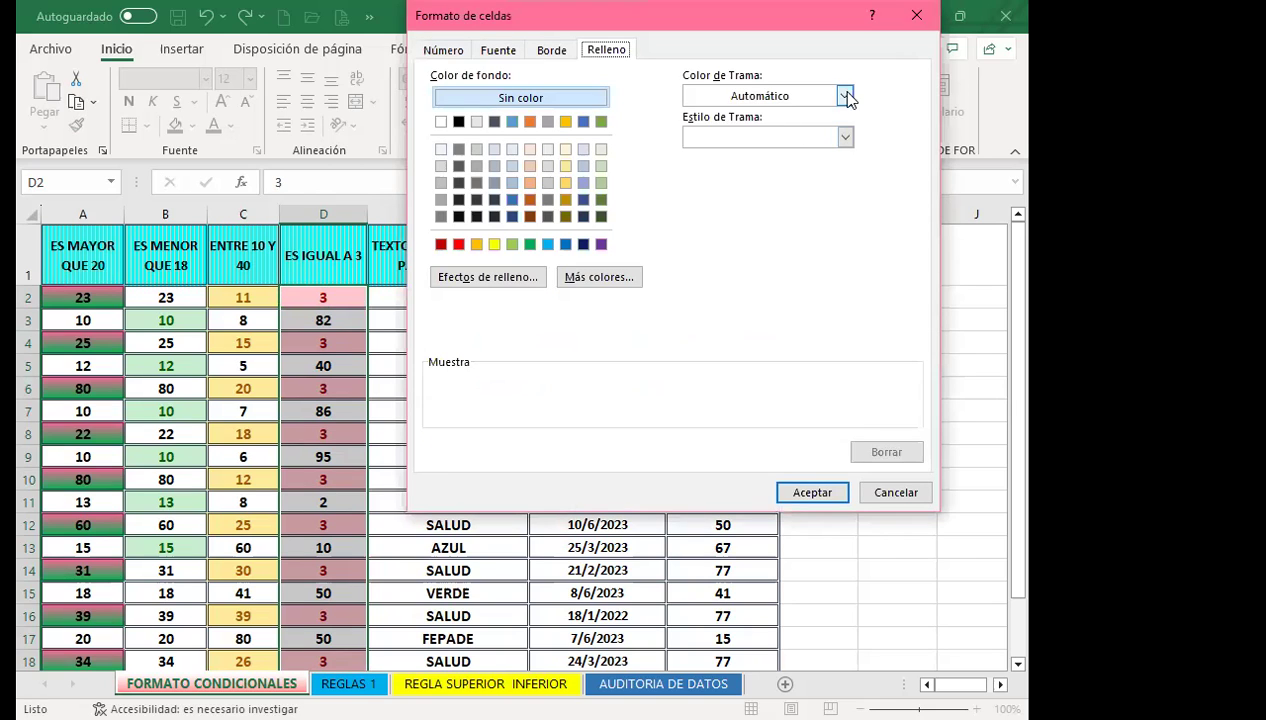
Step: Set the custom format's pattern colour to dark red and pattern style to fine dots
{"action": "left_click", "coordinate": [844, 95]}
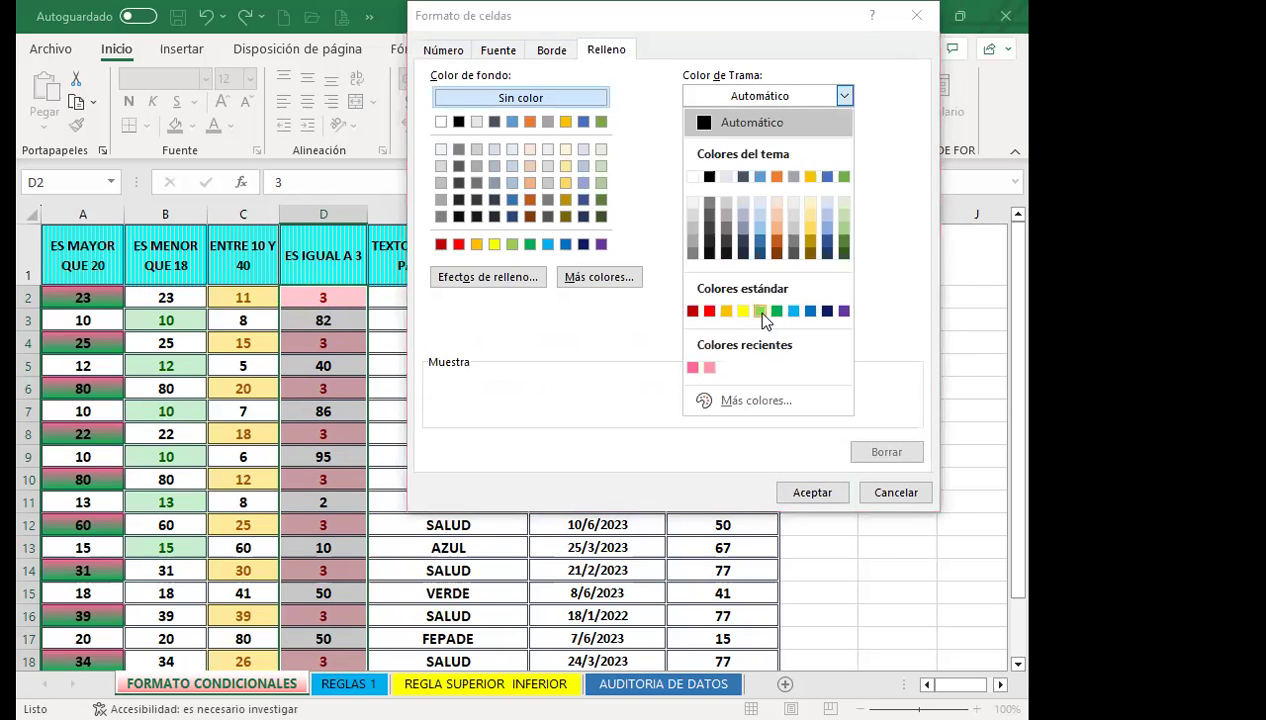
{"action": "left_click", "coordinate": [752, 311]}
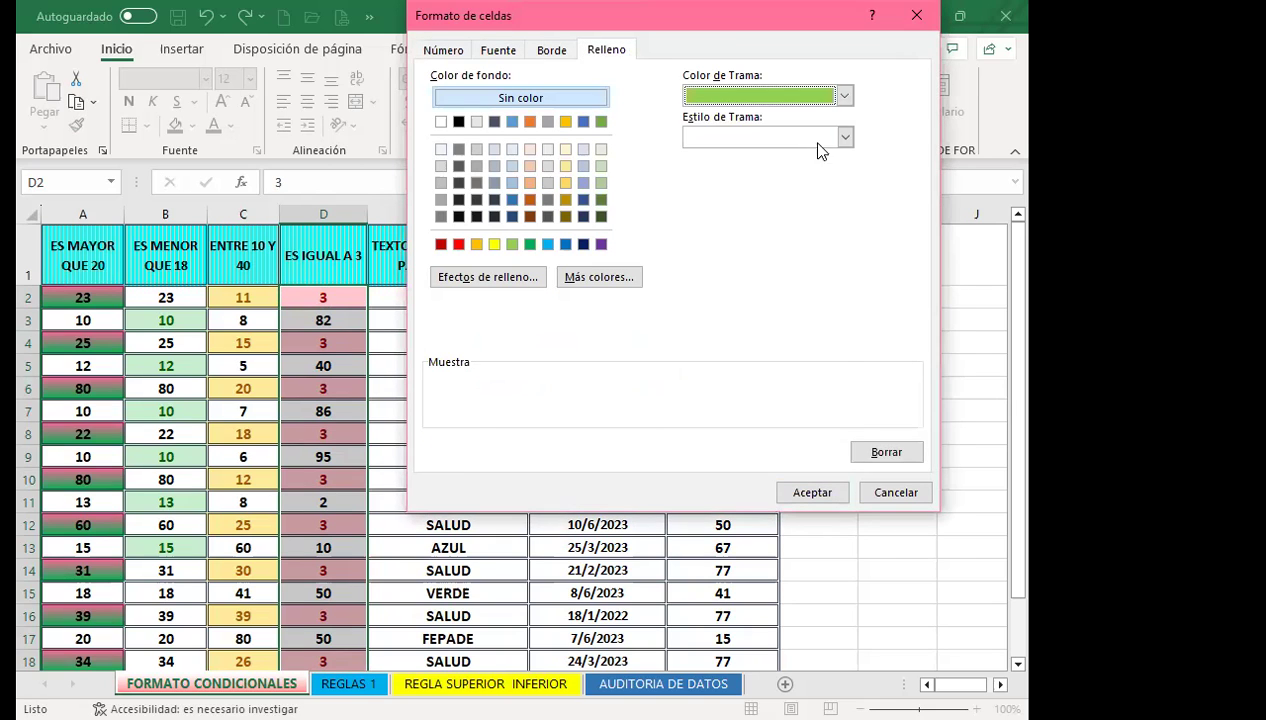
{"action": "left_click", "coordinate": [846, 97]}
{"action": "left_click", "coordinate": [748, 398]}
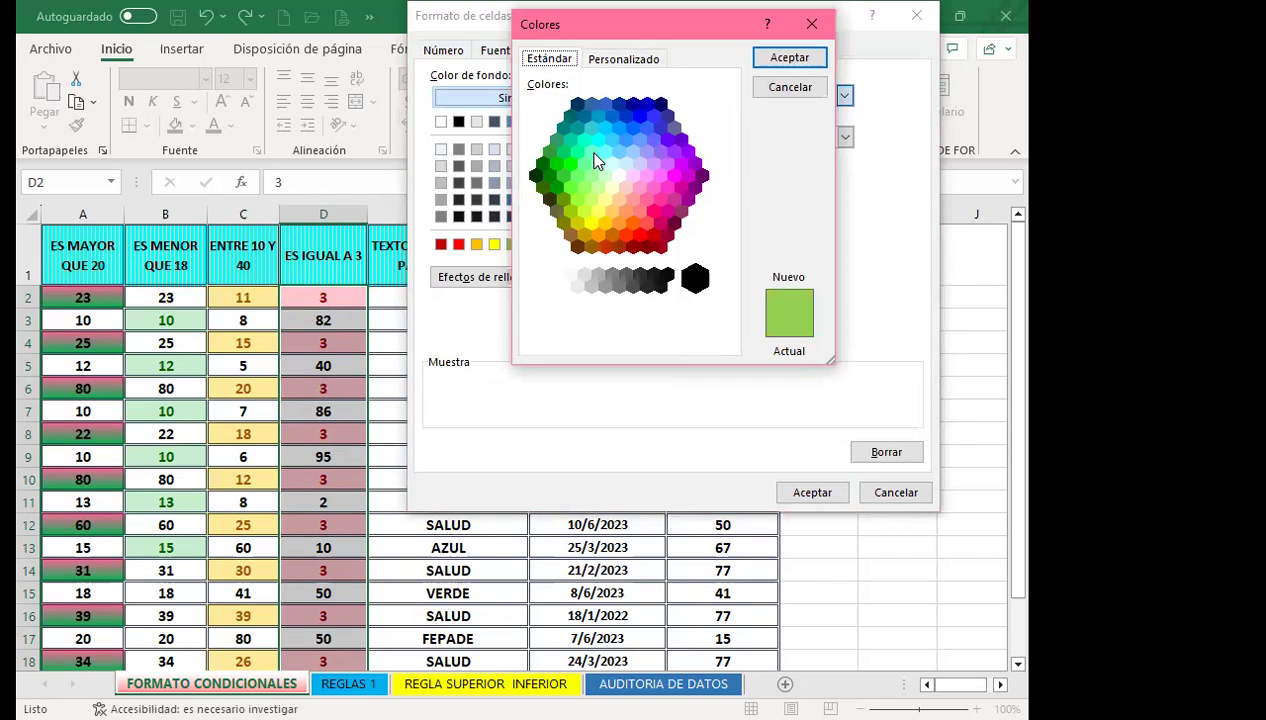
{"action": "left_click", "coordinate": [660, 246]}
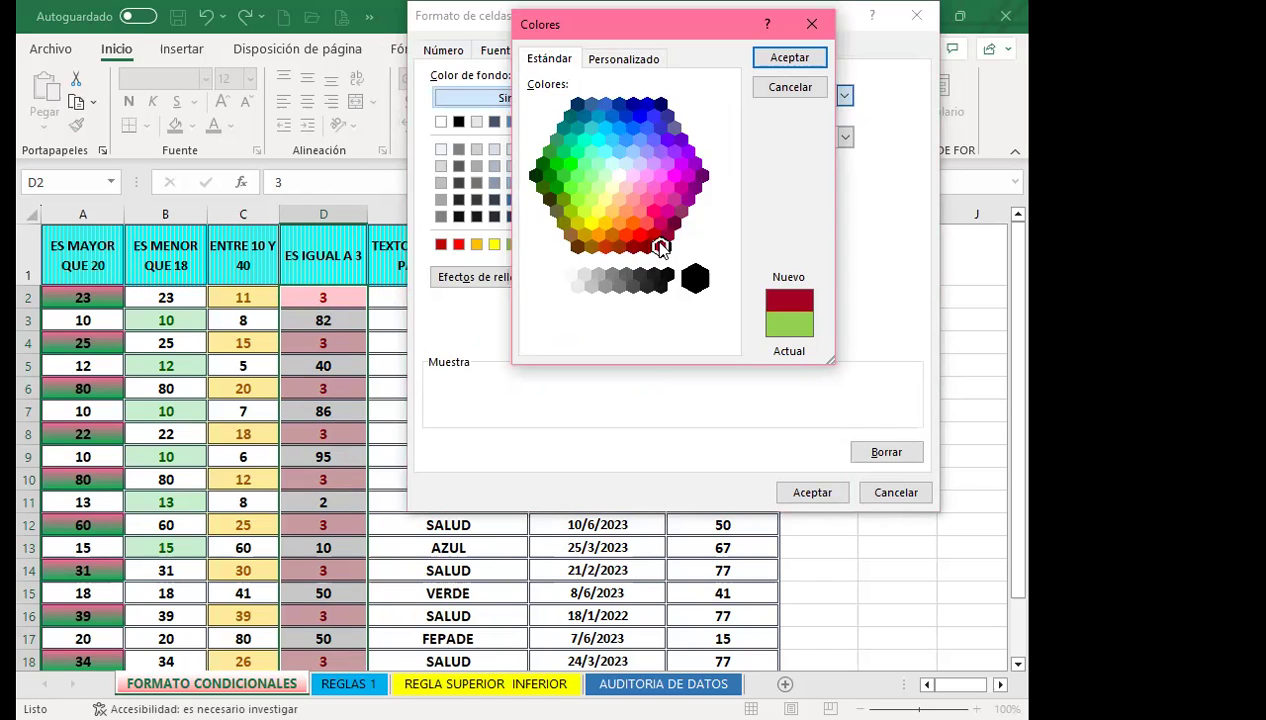
{"action": "left_click", "coordinate": [777, 55]}
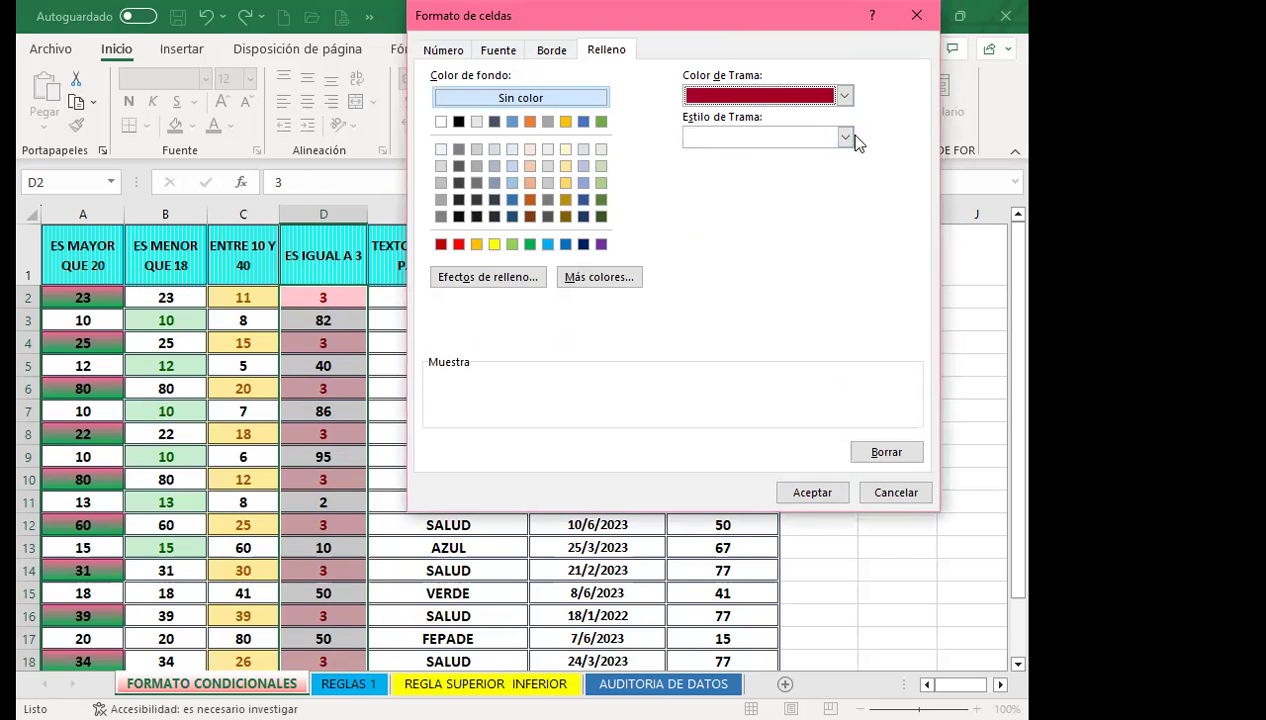
{"action": "left_click", "coordinate": [845, 137]}
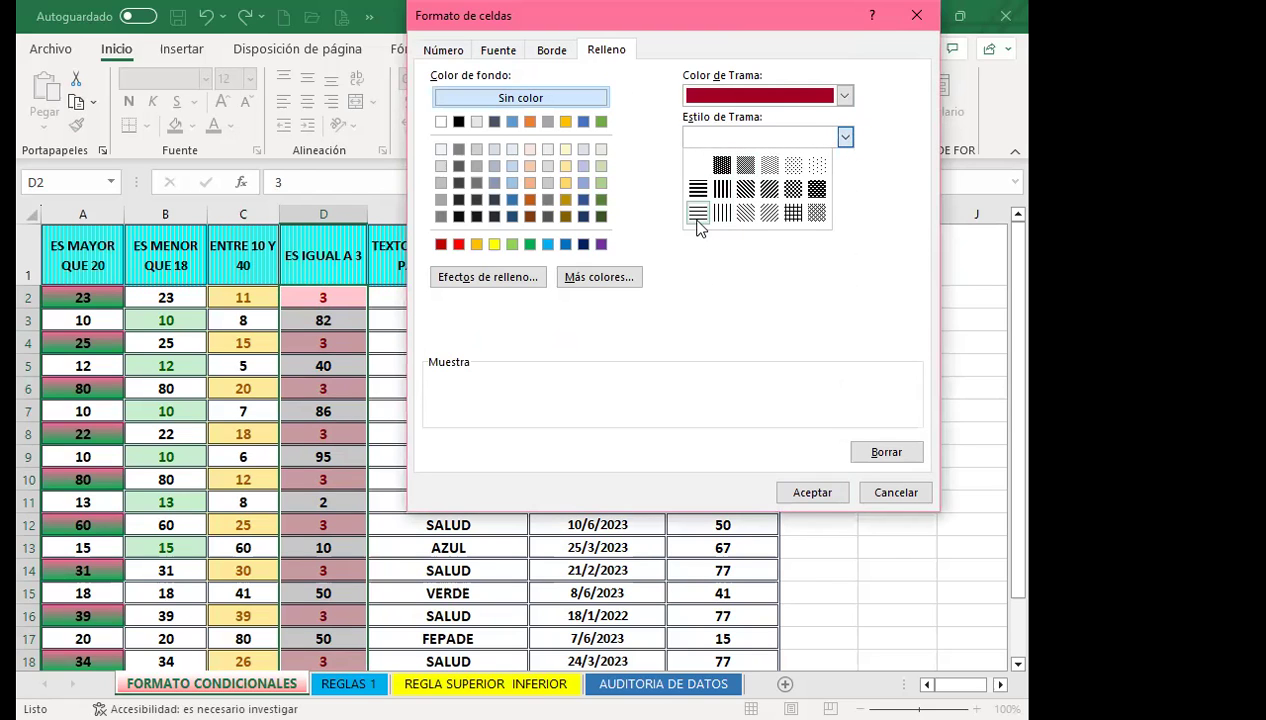
{"action": "left_click", "coordinate": [697, 215]}
{"action": "left_click", "coordinate": [845, 137]}
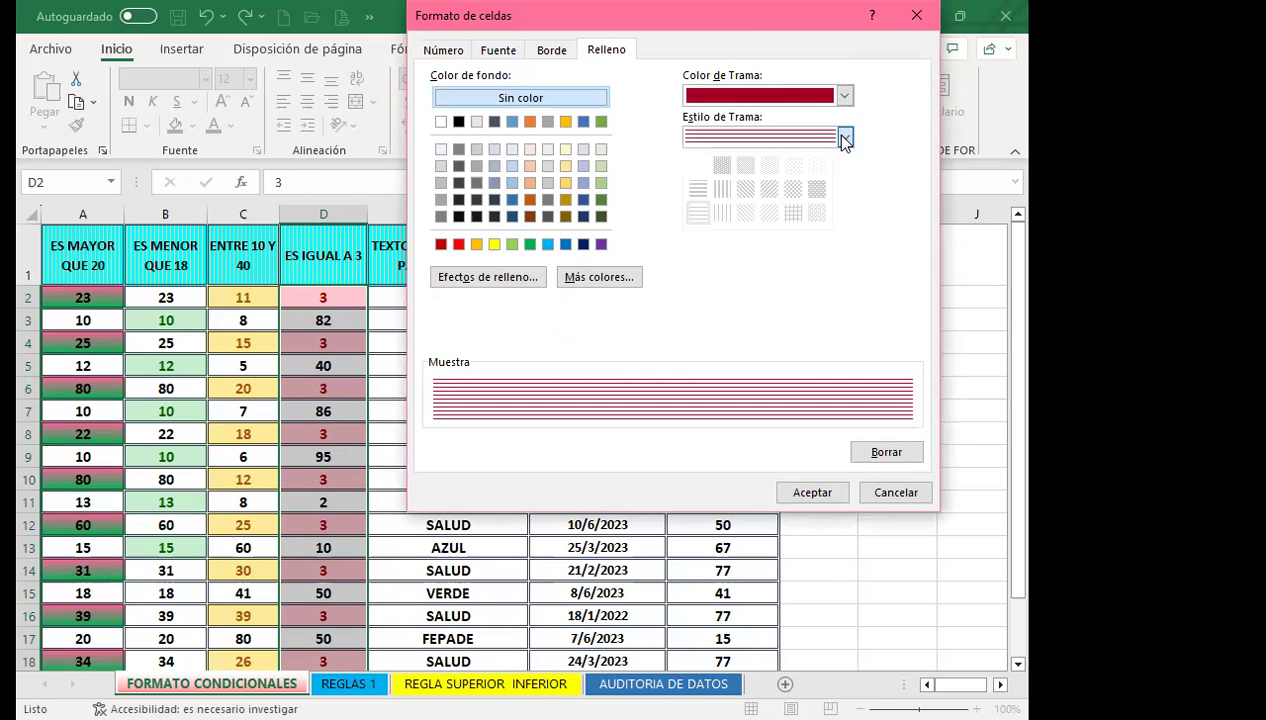
{"action": "left_click", "coordinate": [818, 165]}
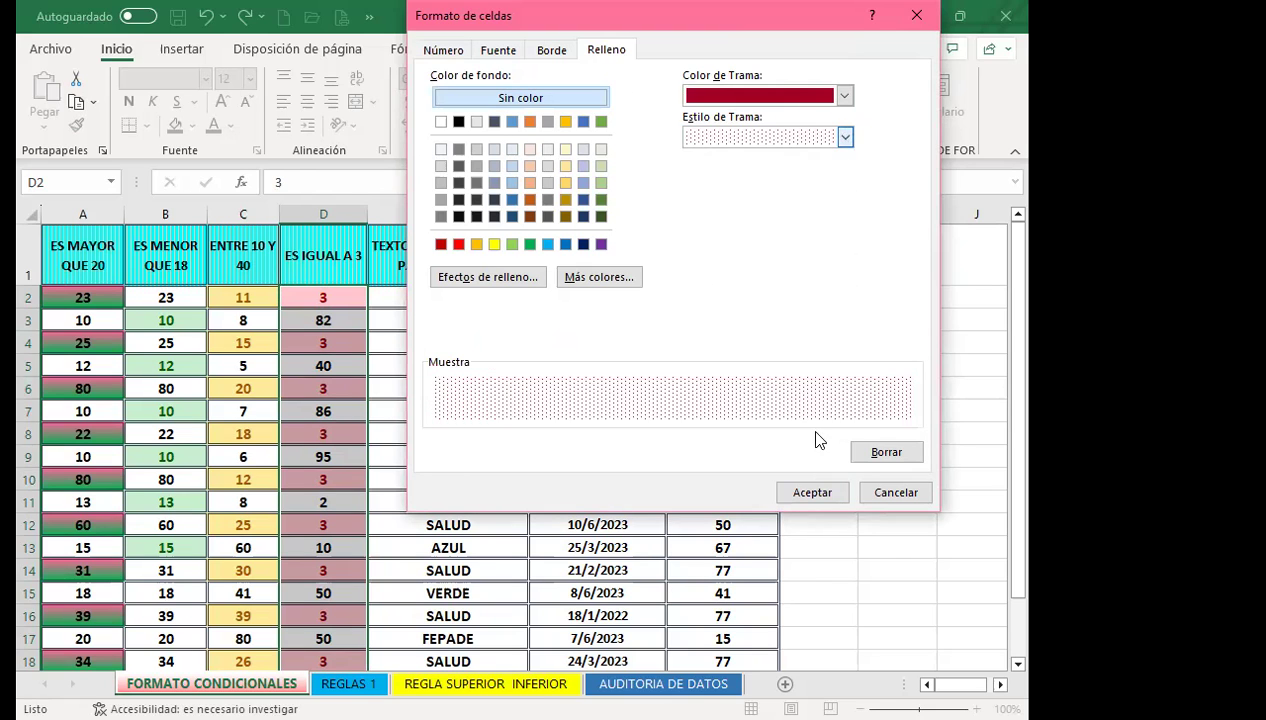
{"action": "left_click", "coordinate": [805, 495]}
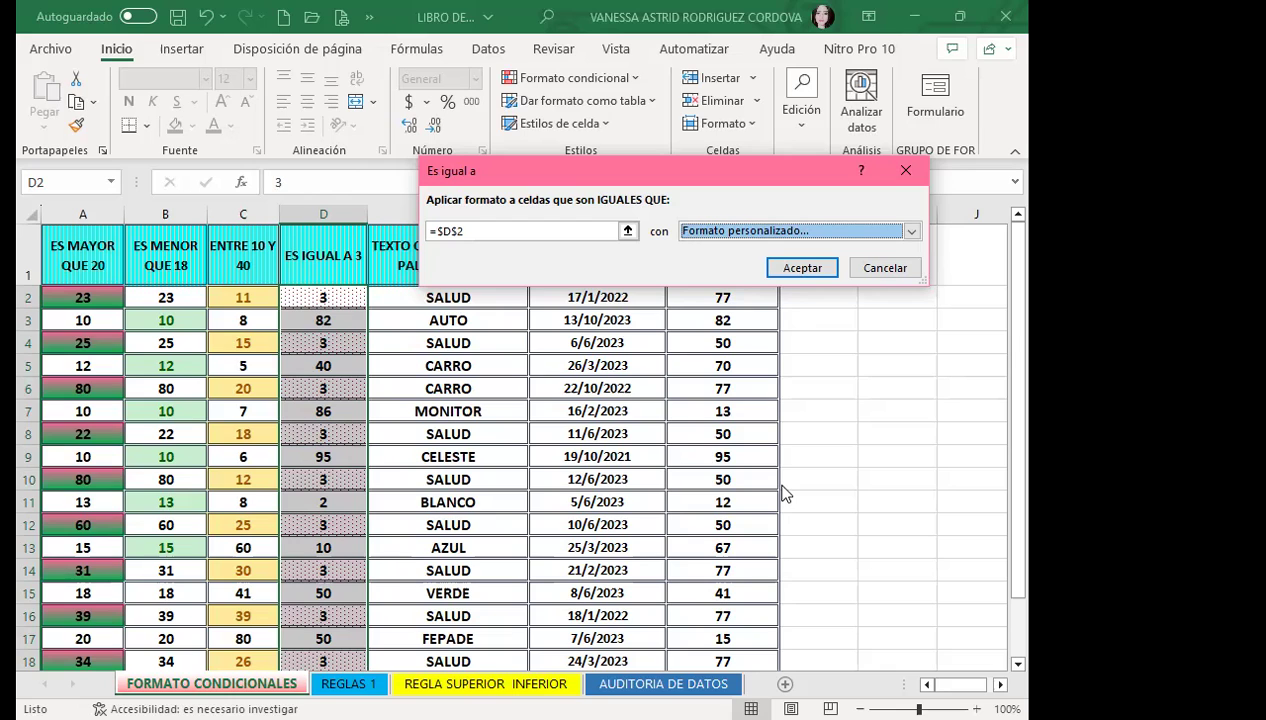
Step: Apply the dark red dotted equal-to rule to column D
{"action": "left_click", "coordinate": [801, 270]}
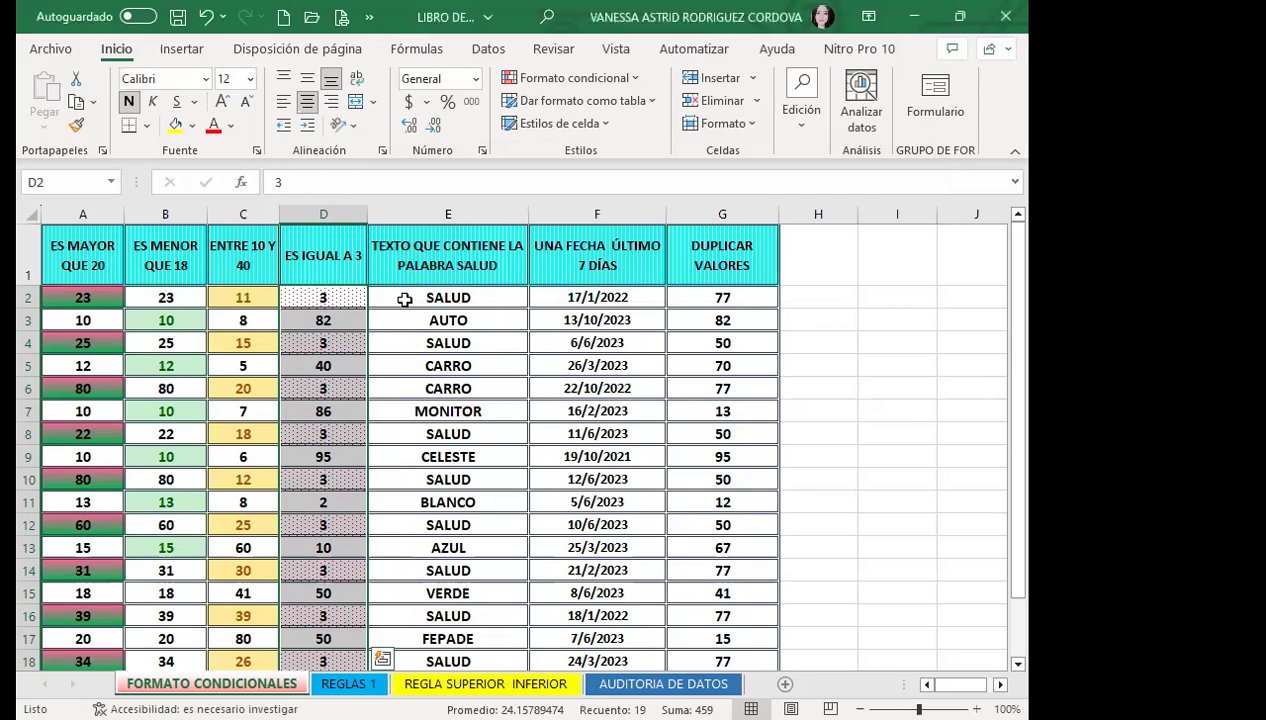
{"action": "left_click", "coordinate": [341, 411]}
{"action": "scroll", "coordinate": [336, 470], "scroll_direction": "down", "scroll_amount": 1}
{"action": "scroll", "coordinate": [341, 503], "scroll_direction": "down", "scroll_amount": 1}
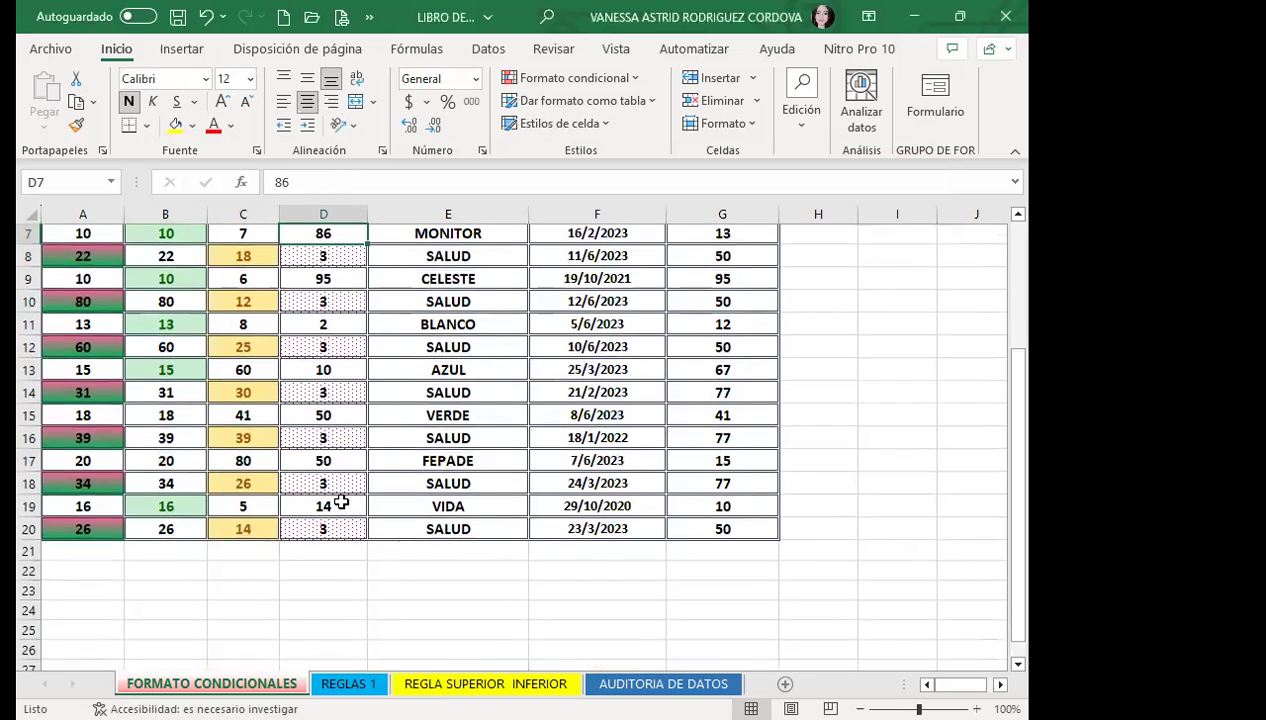
Step: Test the rule with 3 in D17 (then undone), and enter 80 in D16
{"action": "left_click", "coordinate": [353, 456]}
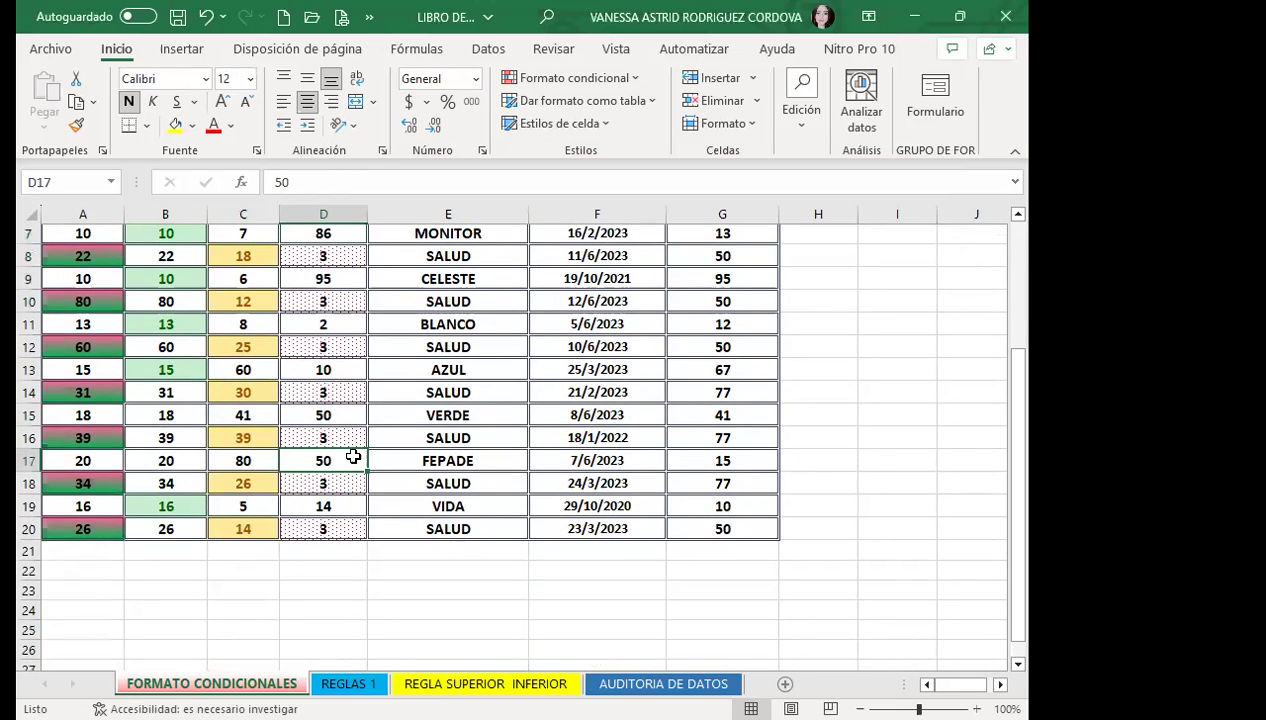
{"action": "type", "text": "3"}
{"action": "key", "text": "Return"}
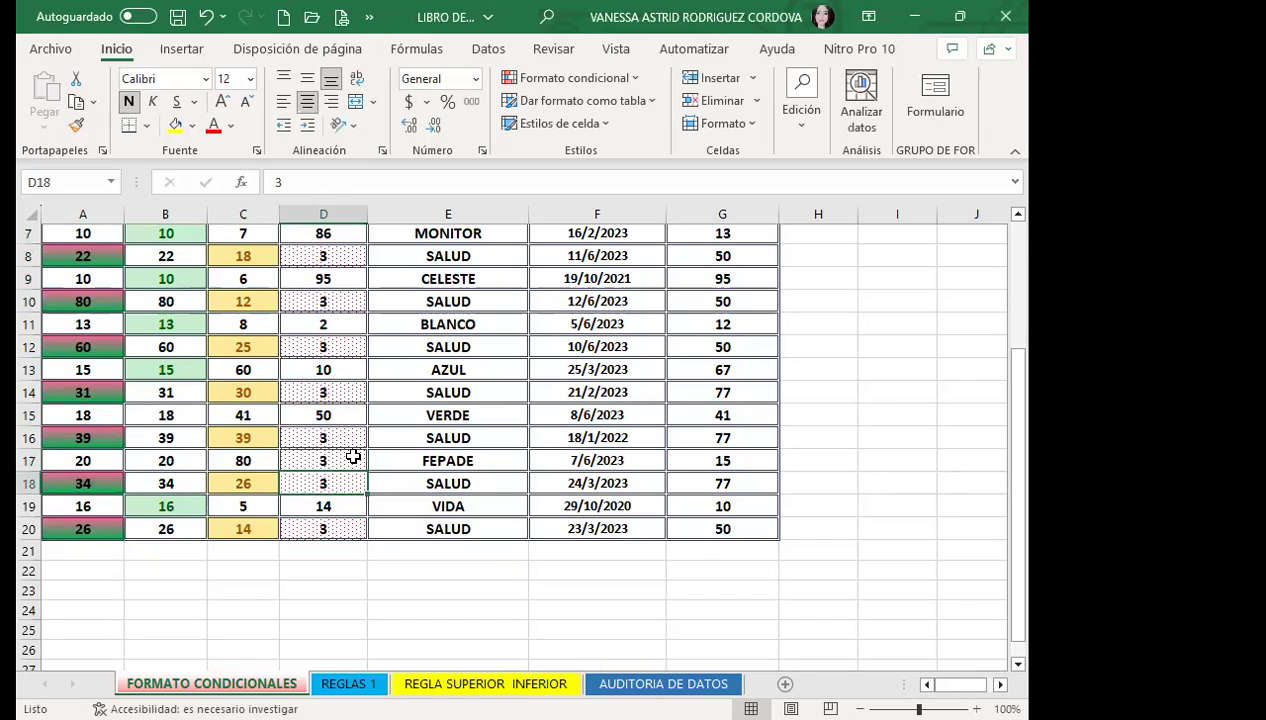
{"action": "key", "text": "ctrl+z"}
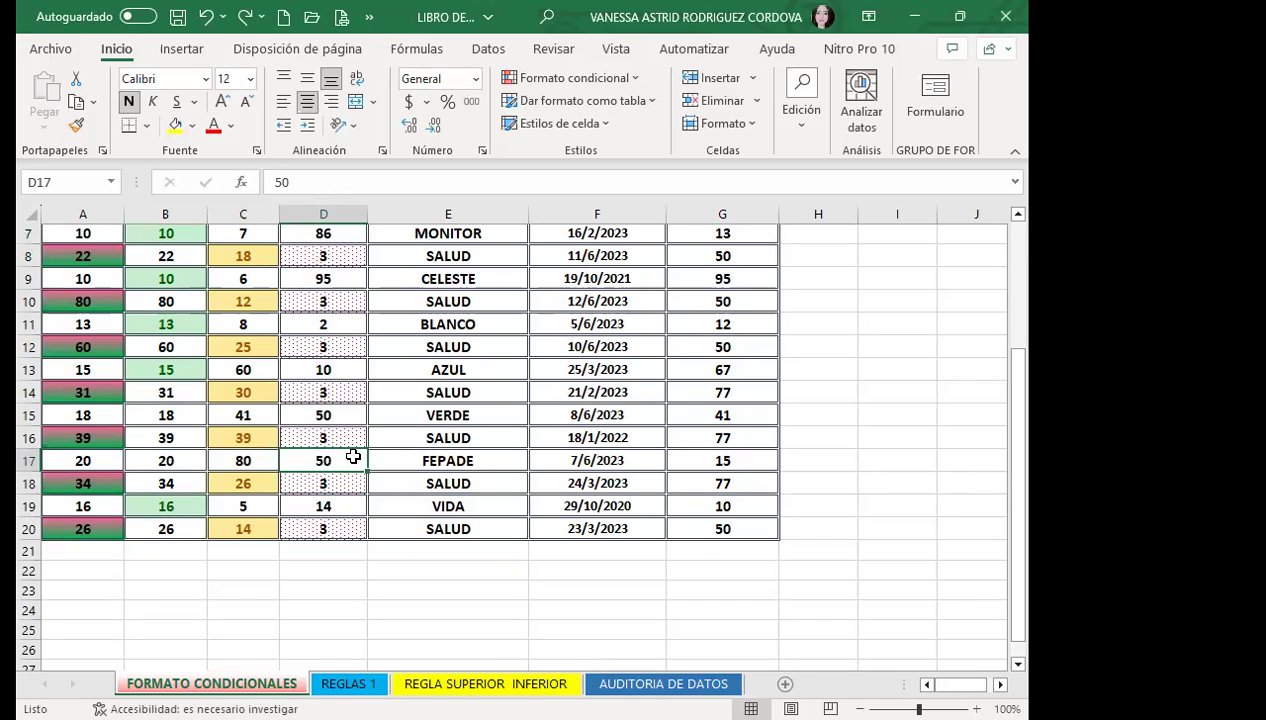
{"action": "left_click", "coordinate": [349, 431]}
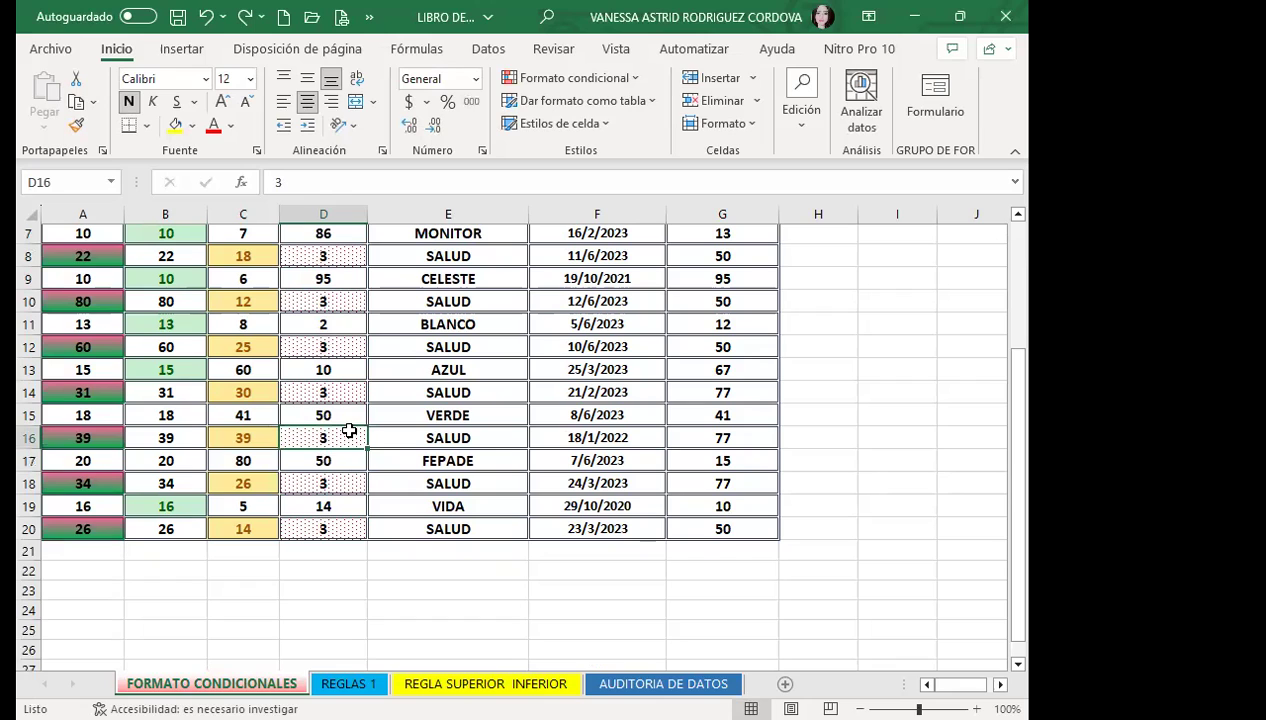
{"action": "type", "text": "80"}
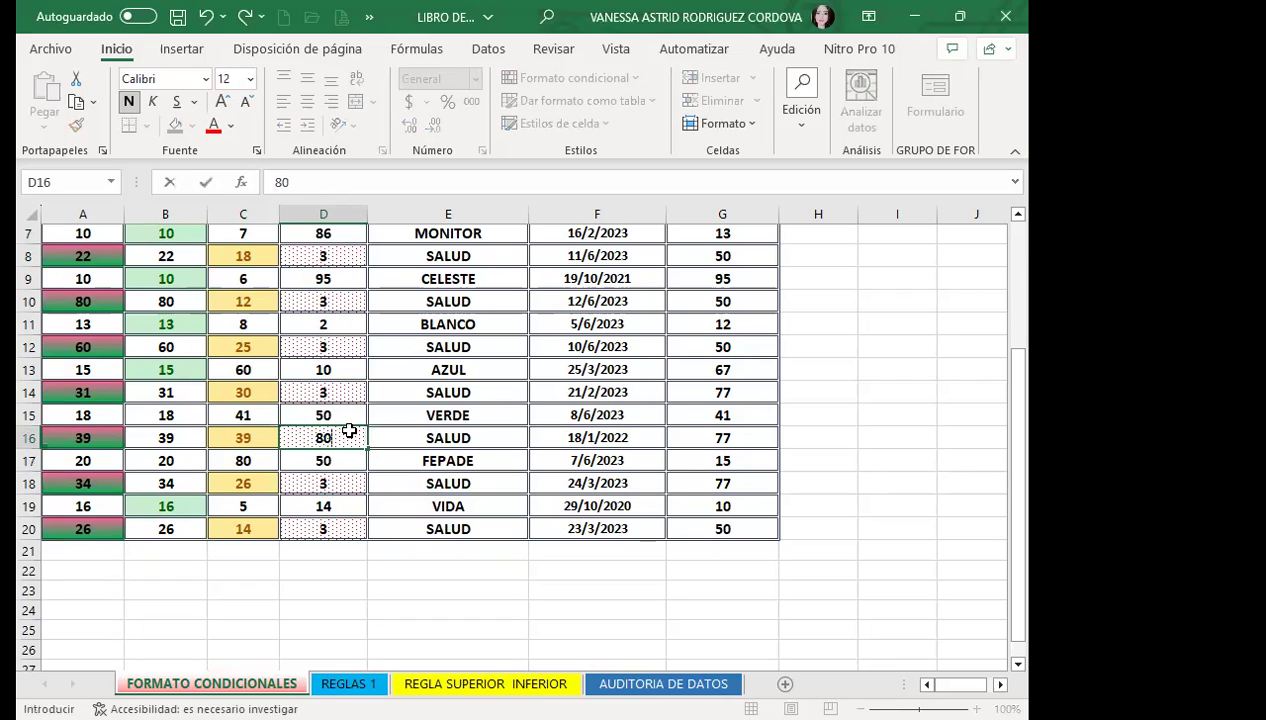
{"action": "key", "text": "Return"}
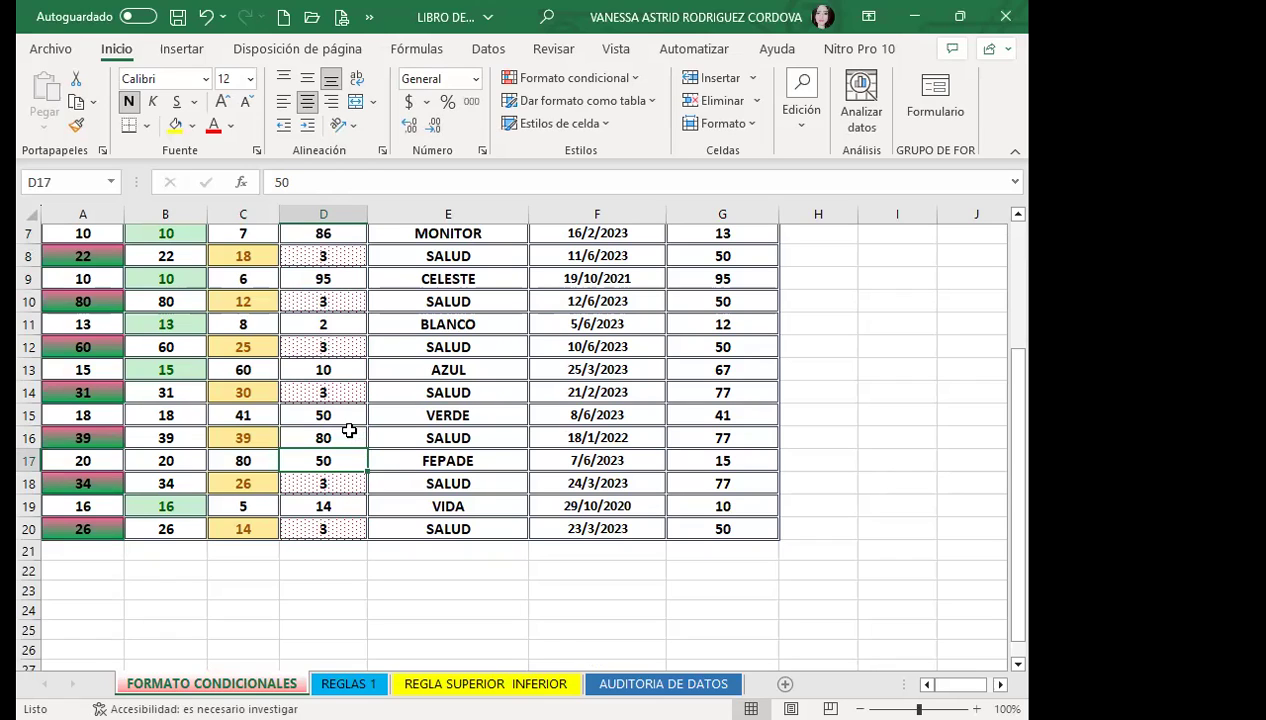
Step: Restore D16 to 3, then try 4 in D10 and 3 in D11, undoing each
{"action": "key", "text": "ctrl+z"}
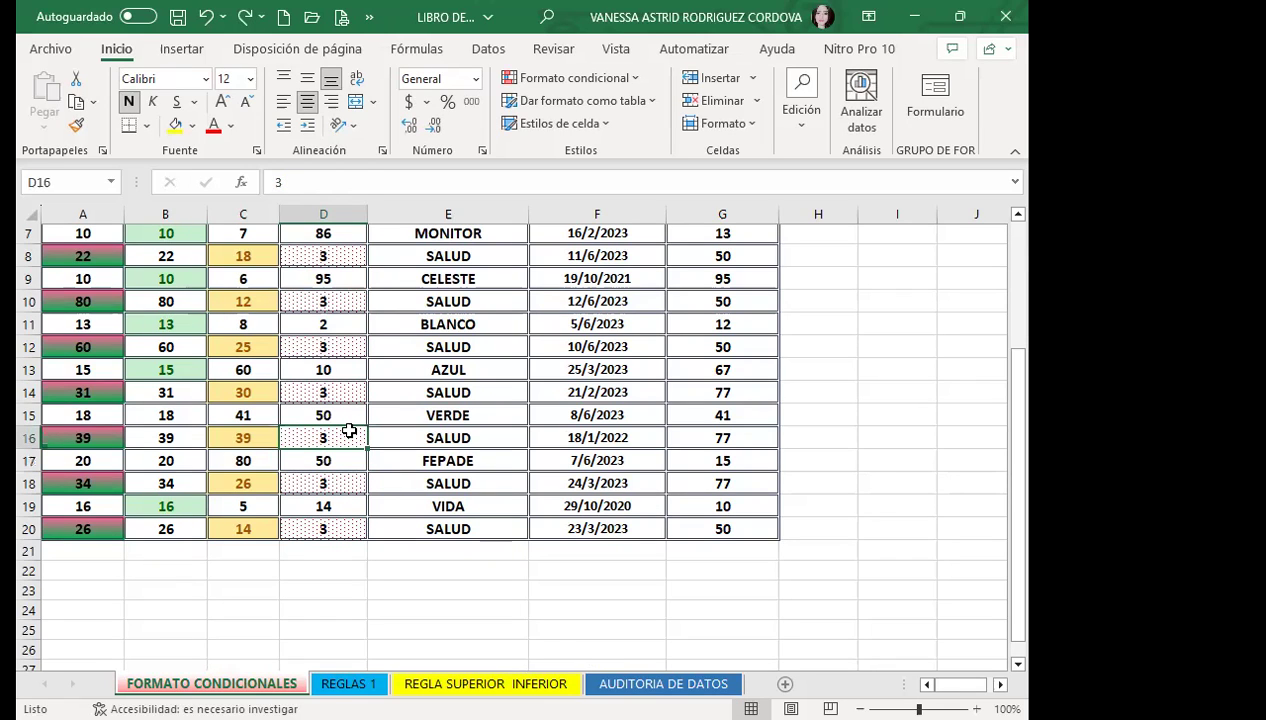
{"action": "left_click", "coordinate": [341, 304]}
{"action": "type", "text": "4"}
{"action": "left_click", "coordinate": [339, 327]}
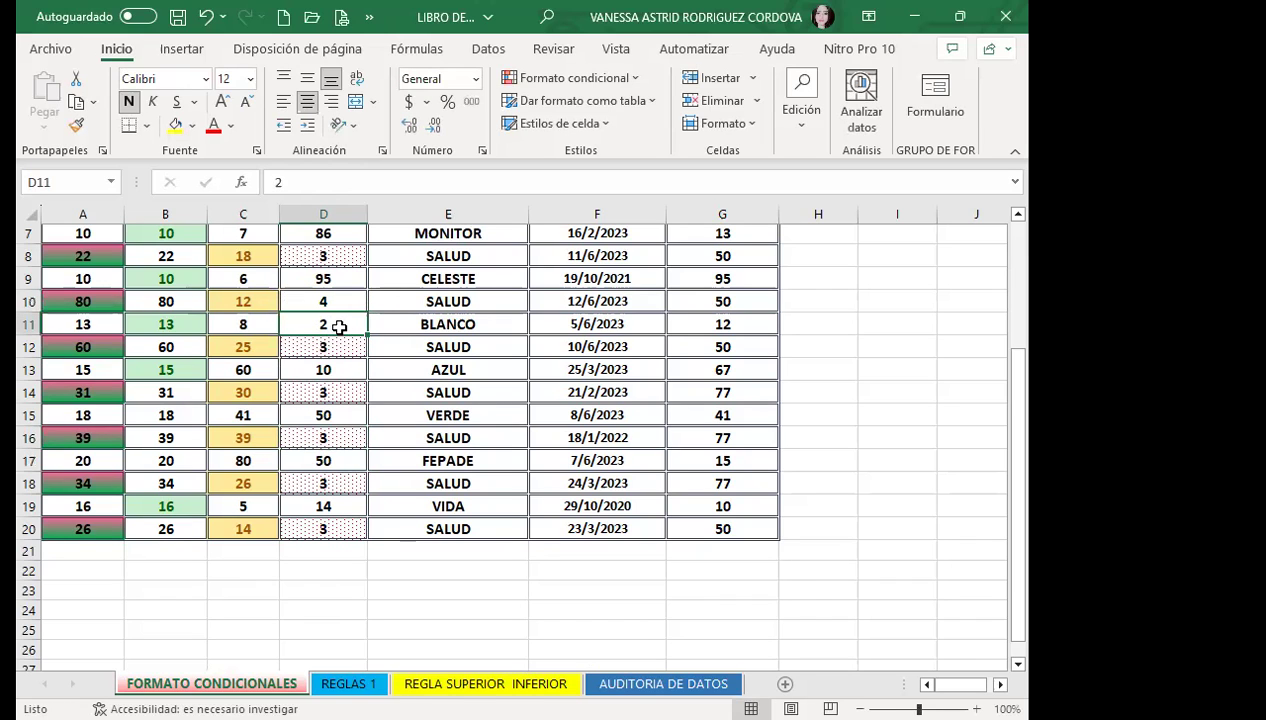
{"action": "key", "text": "ctrl+z"}
{"action": "left_click", "coordinate": [343, 323]}
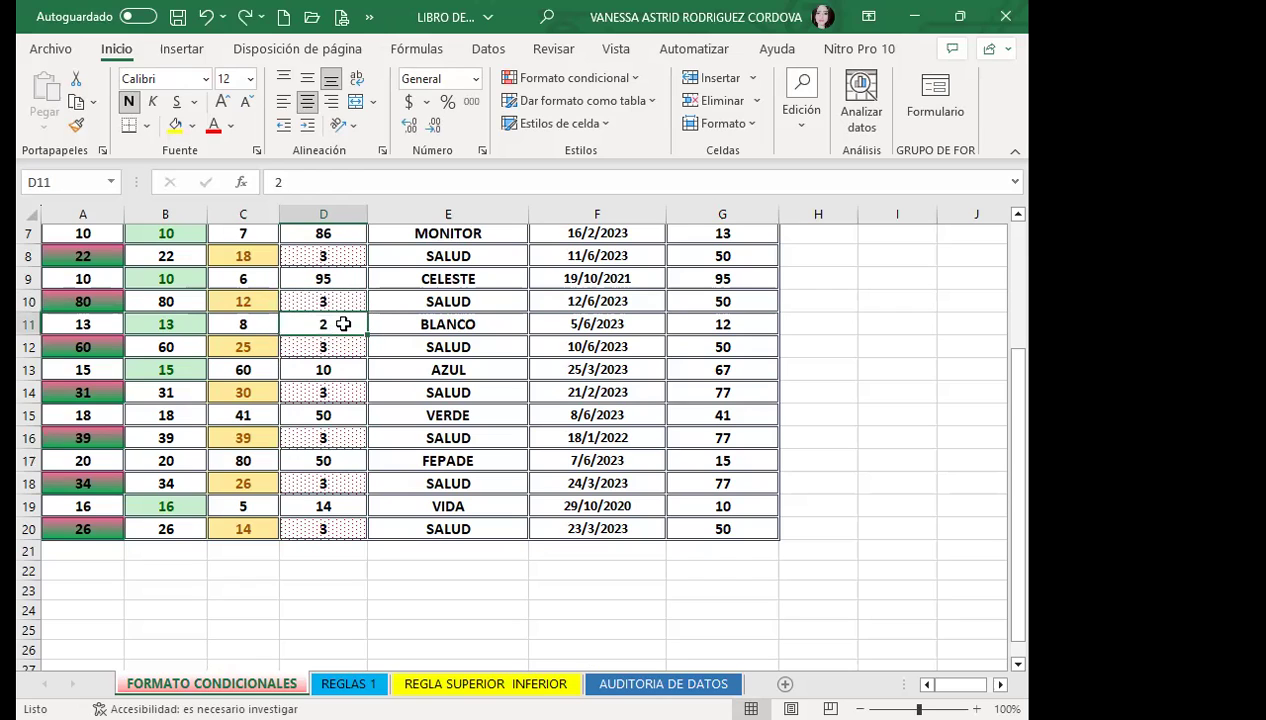
{"action": "type", "text": "3"}
{"action": "left_click", "coordinate": [321, 348]}
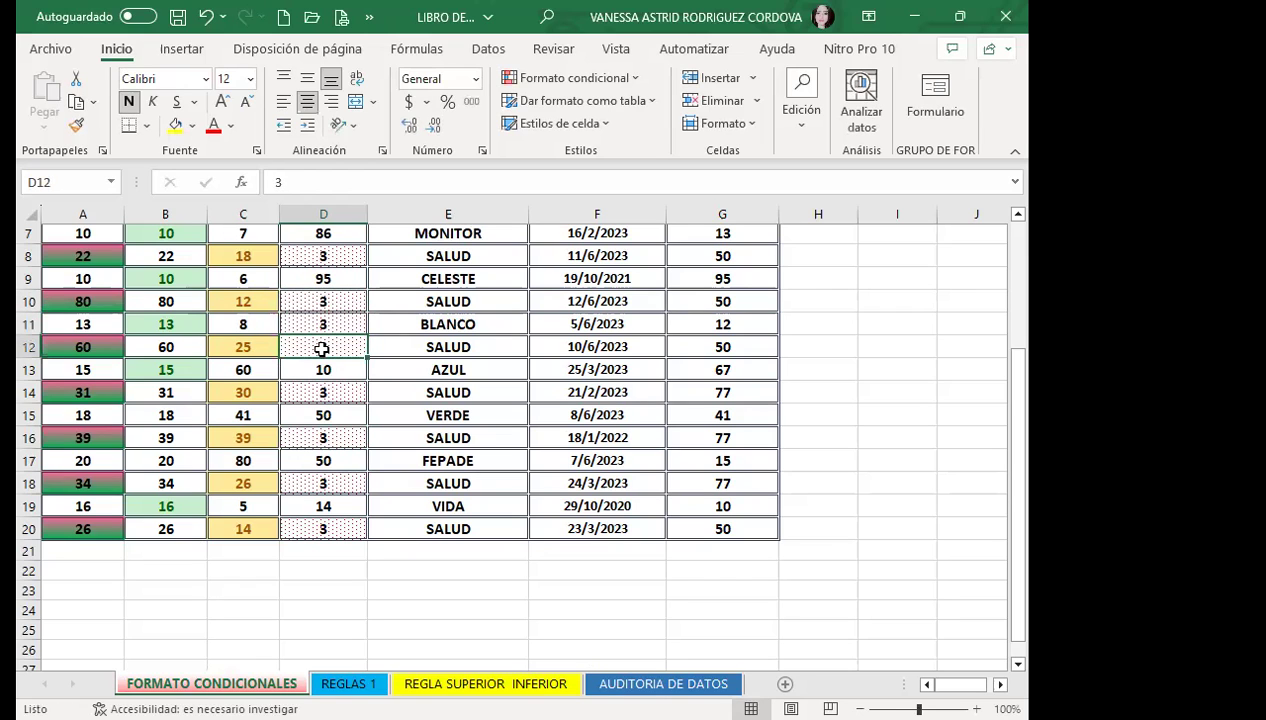
{"action": "key", "text": "ctrl+z"}
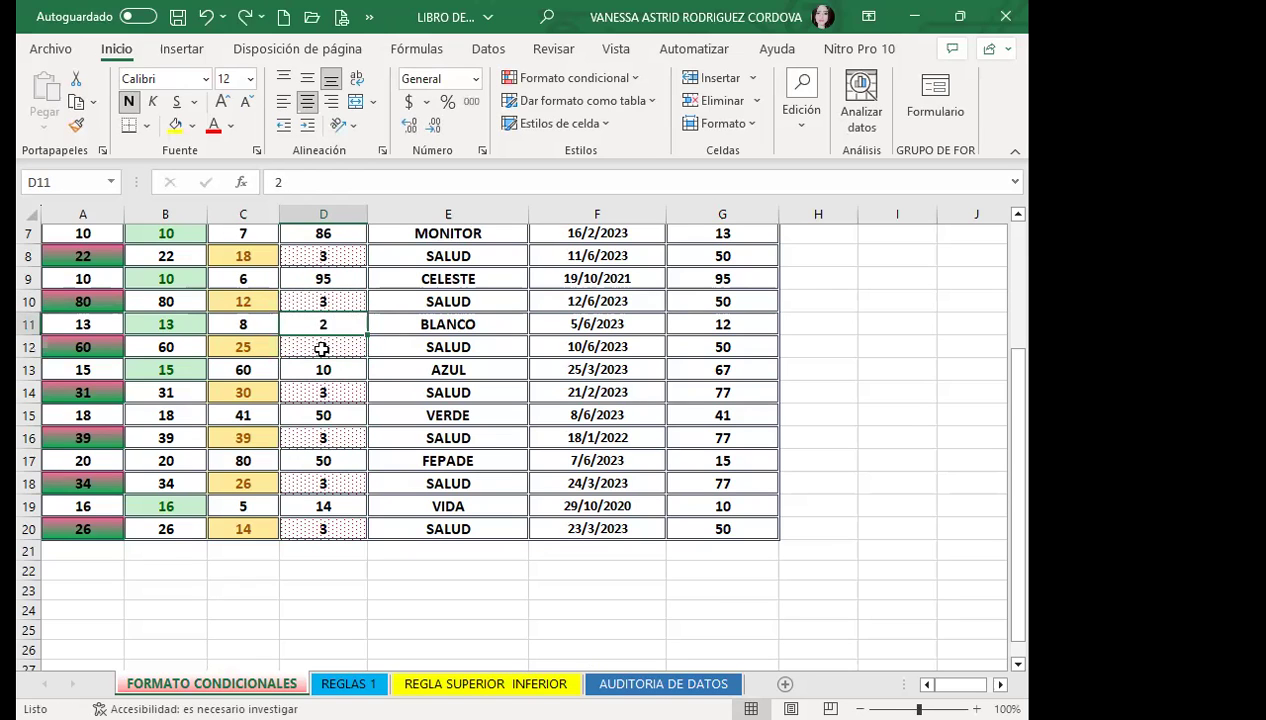
Step: Change D2 to 50
{"action": "scroll", "coordinate": [345, 457], "scroll_direction": "up", "scroll_amount": 2}
{"action": "scroll", "coordinate": [345, 457], "scroll_direction": "up", "scroll_amount": 1}
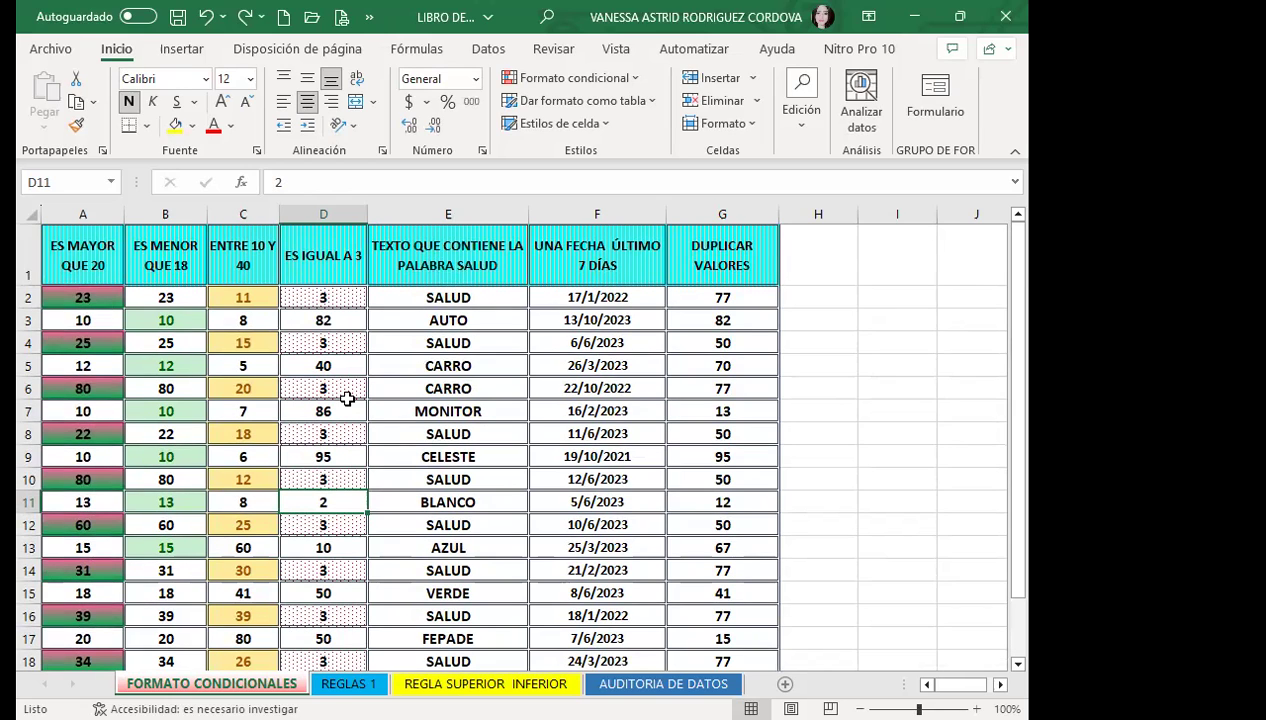
{"action": "scroll", "coordinate": [347, 398], "scroll_direction": "down", "scroll_amount": 2}
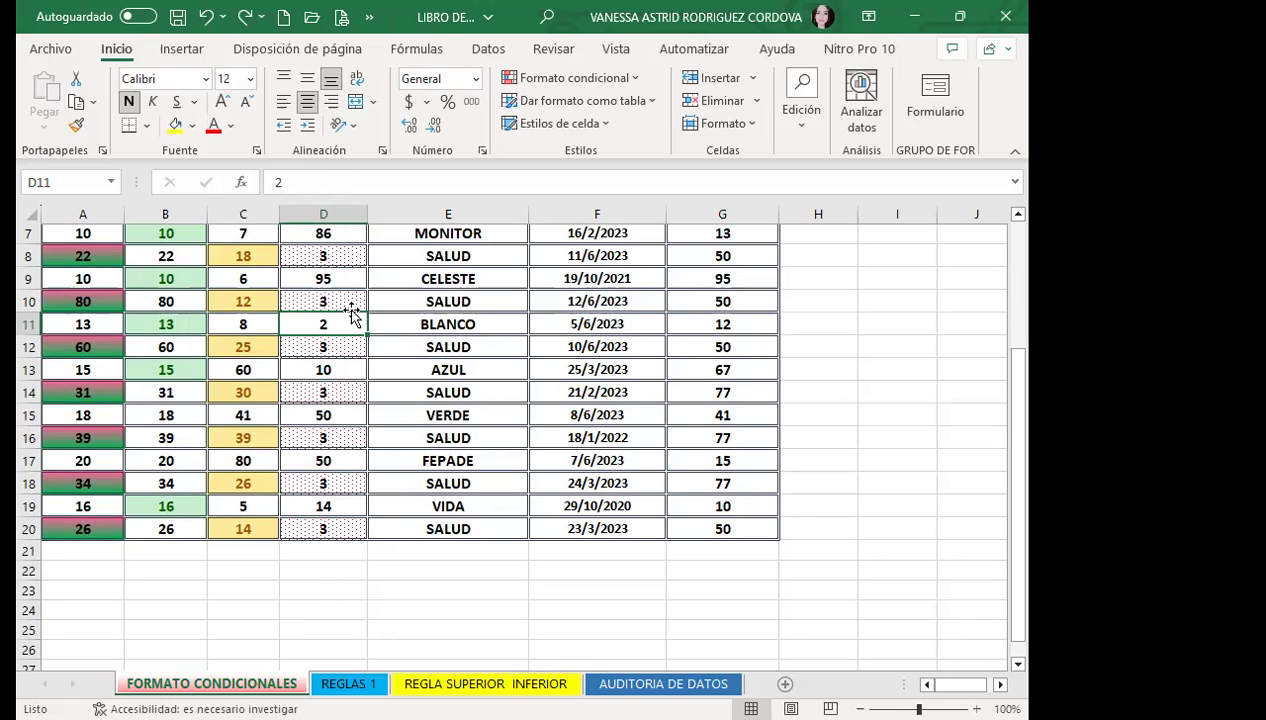
{"action": "scroll", "coordinate": [349, 420], "scroll_direction": "up", "scroll_amount": 2}
{"action": "scroll", "coordinate": [355, 418], "scroll_direction": "up", "scroll_amount": 1}
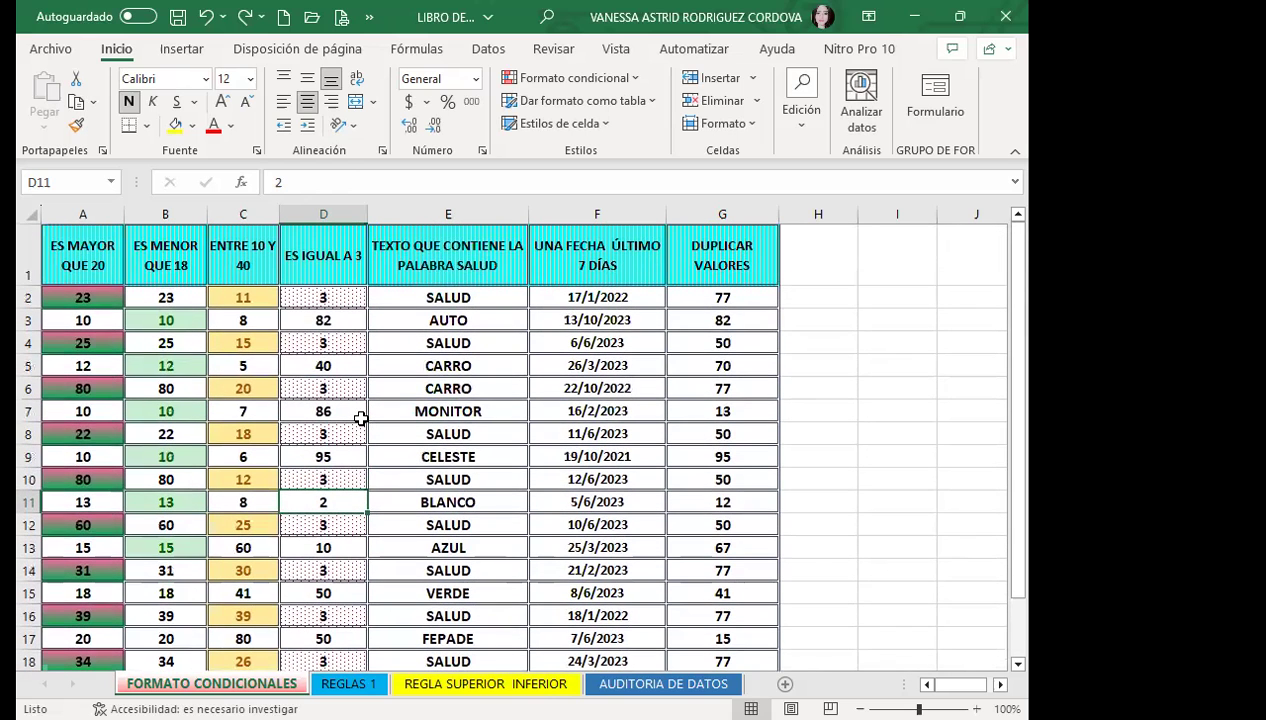
{"action": "left_click", "coordinate": [351, 292]}
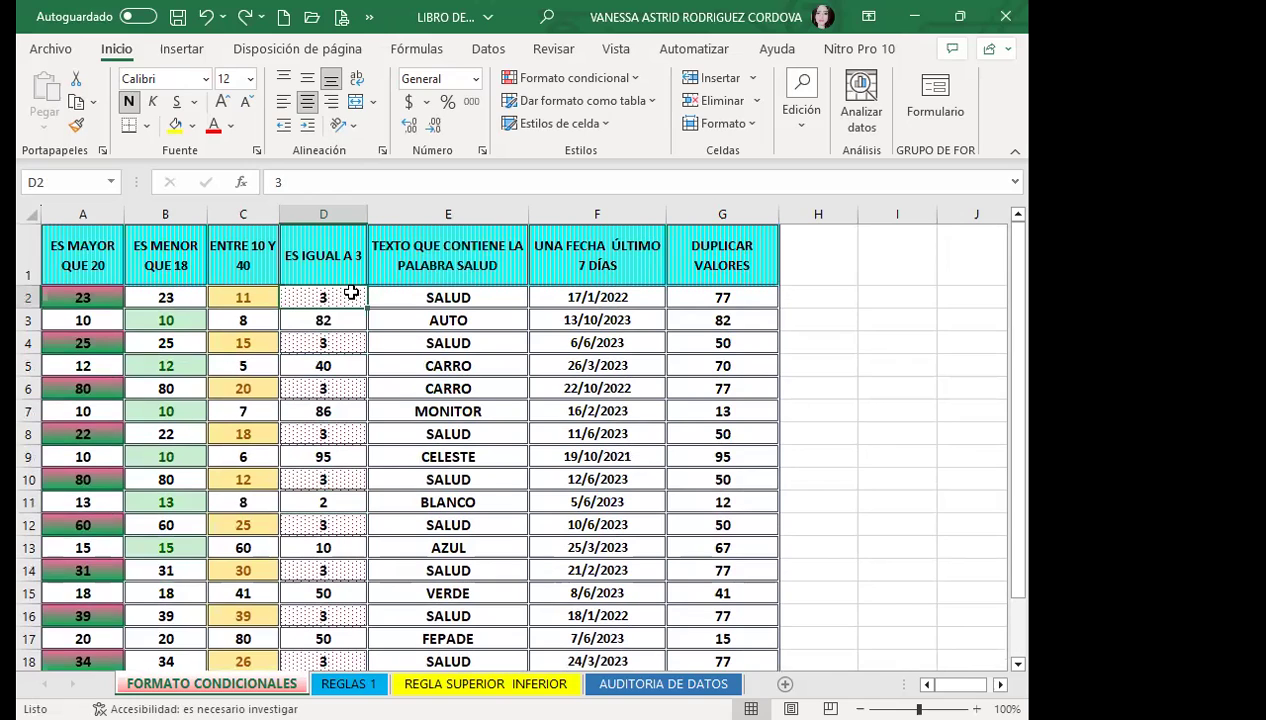
{"action": "type", "text": "50"}
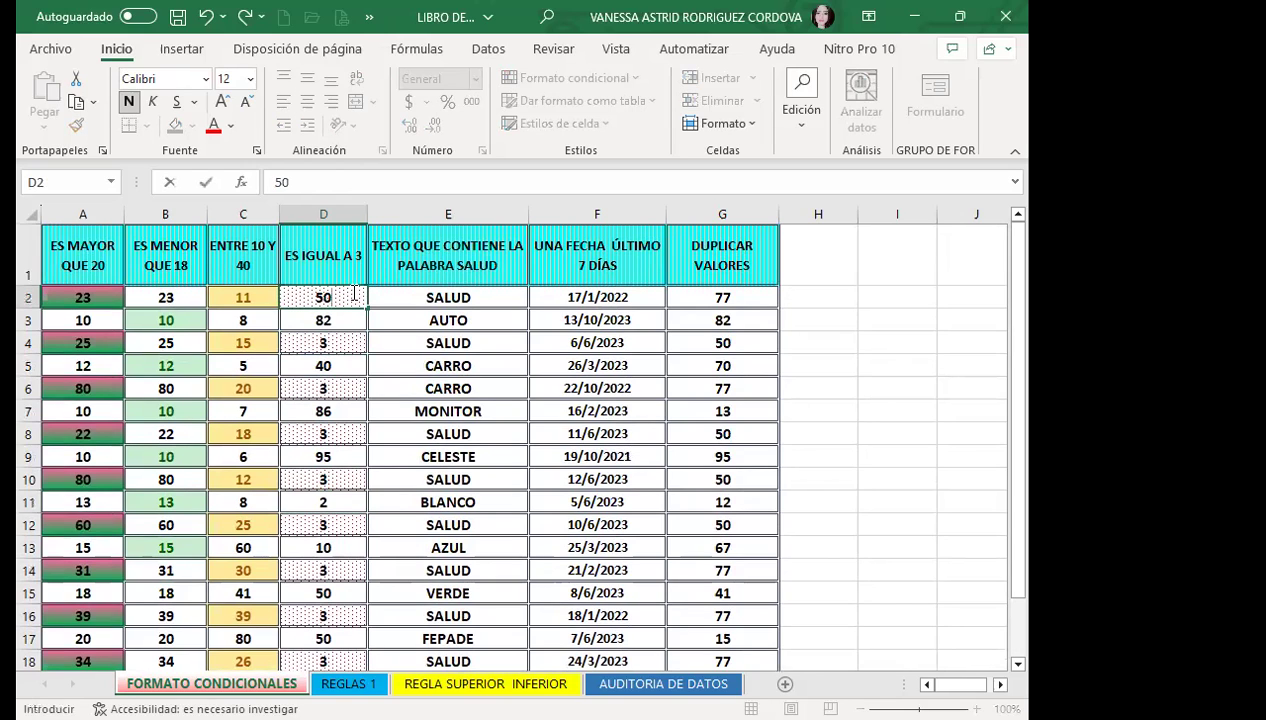
{"action": "key", "text": "Return"}
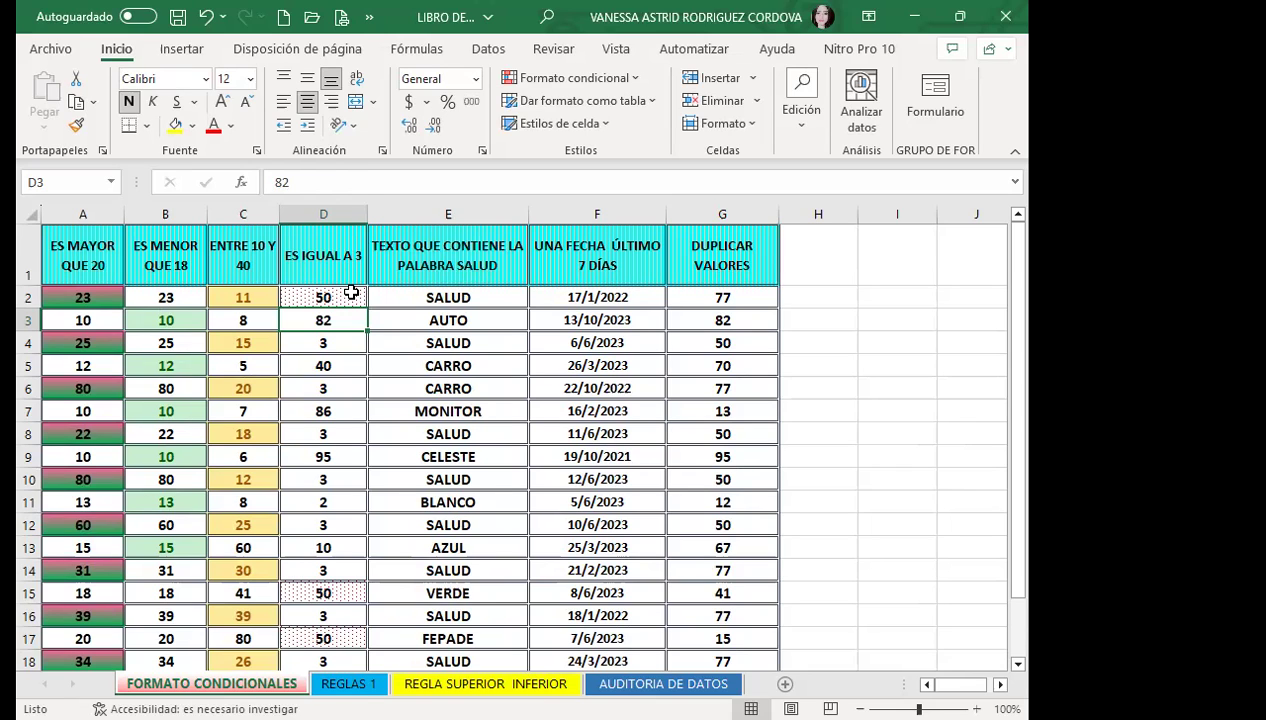
Step: Set D2 to 95, cancelling a stray edit in C2, and check the dotted 95s
{"action": "left_click", "coordinate": [255, 304]}
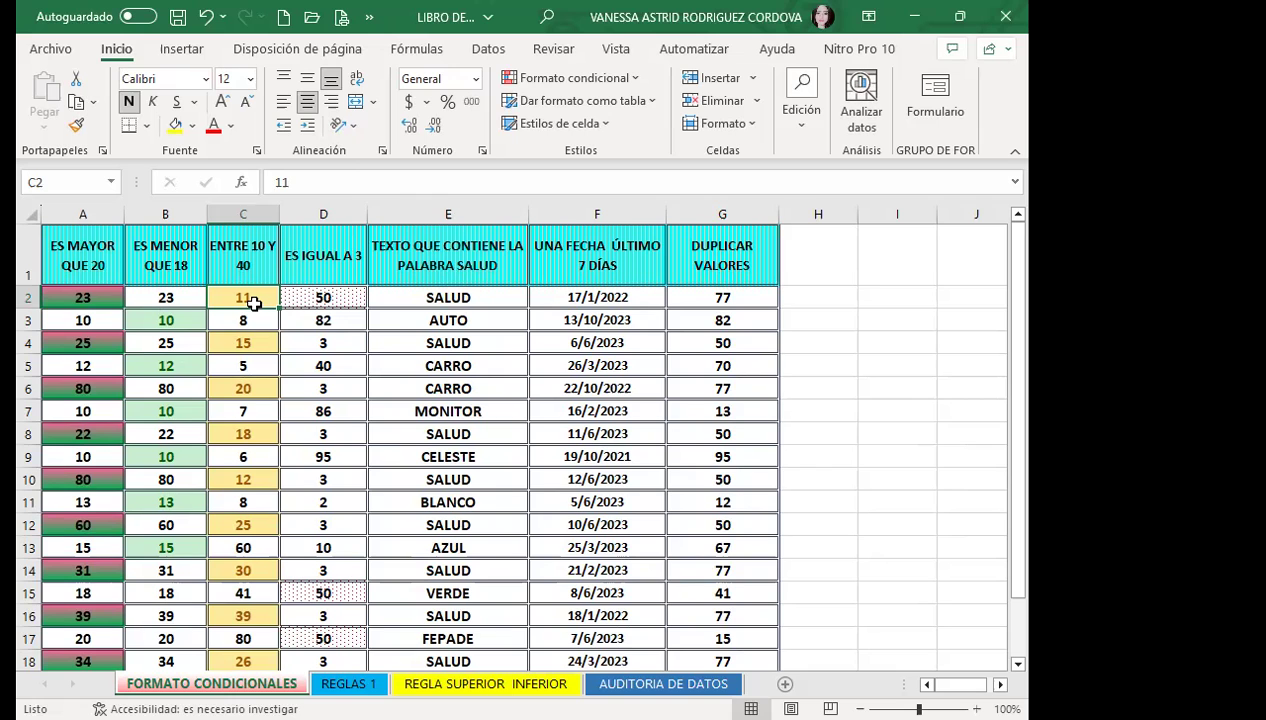
{"action": "scroll", "coordinate": [300, 310], "scroll_direction": "down", "scroll_amount": 2}
{"action": "scroll", "coordinate": [396, 367], "scroll_direction": "up", "scroll_amount": 2}
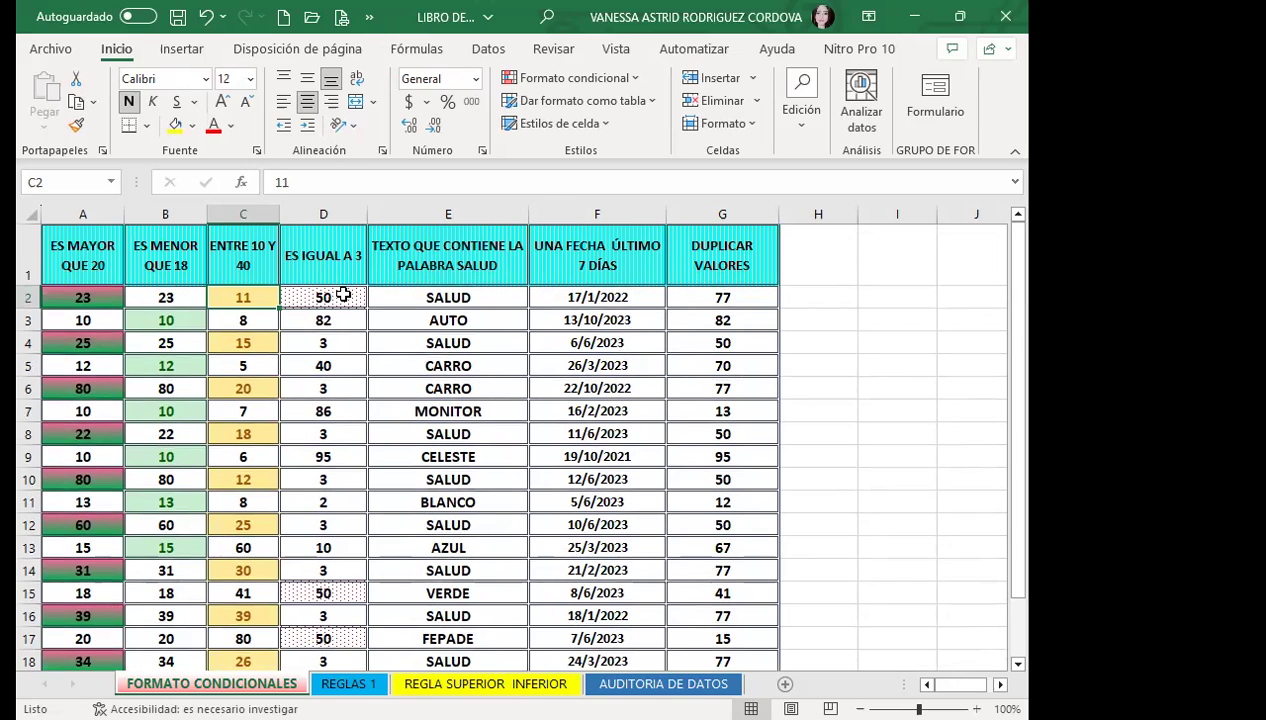
{"action": "type", "text": "95"}
{"action": "key", "text": "Escape"}
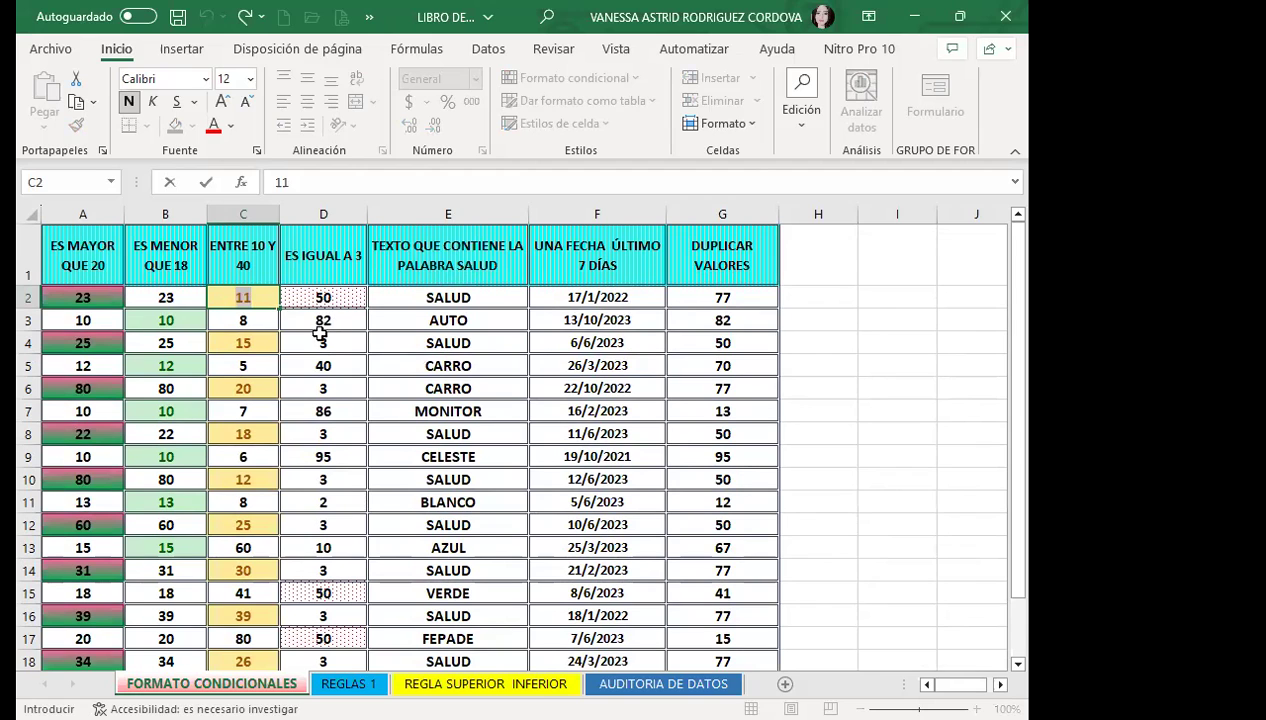
{"action": "left_click", "coordinate": [351, 301]}
{"action": "type", "text": "95"}
{"action": "key", "text": "Return"}
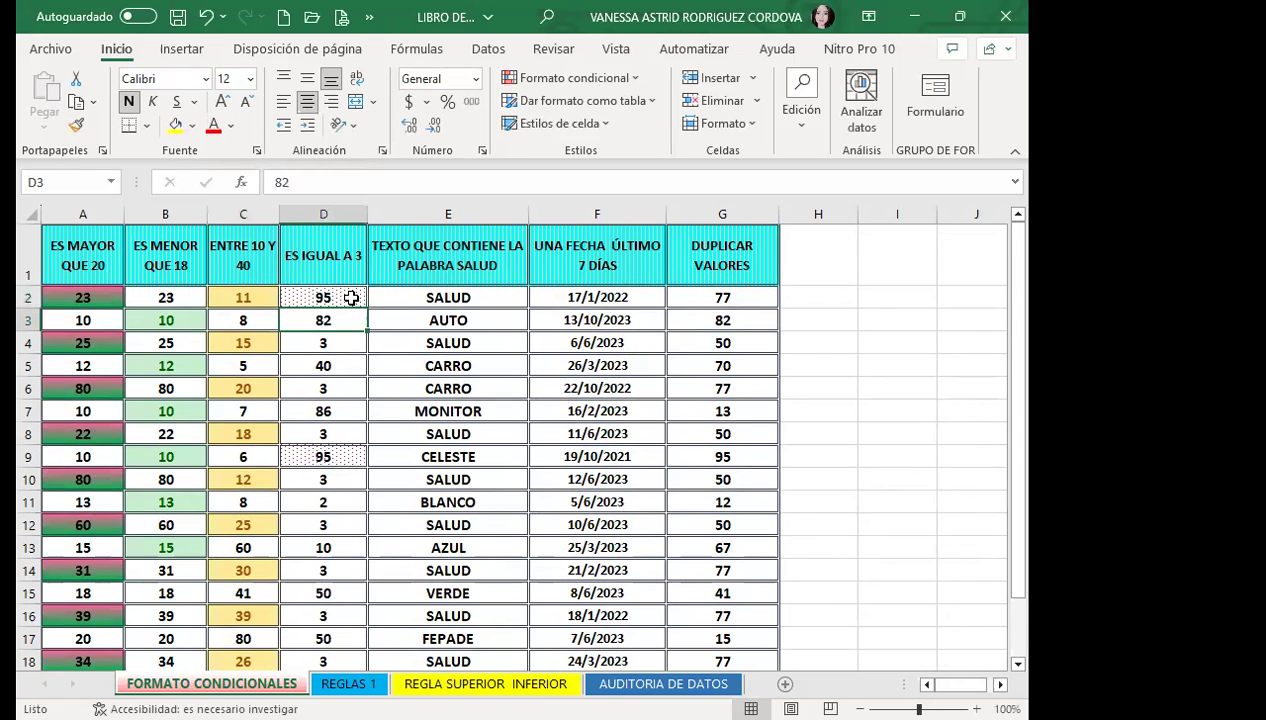
{"action": "scroll", "coordinate": [351, 298], "scroll_direction": "down", "scroll_amount": 1}
{"action": "left_click", "coordinate": [345, 537]}
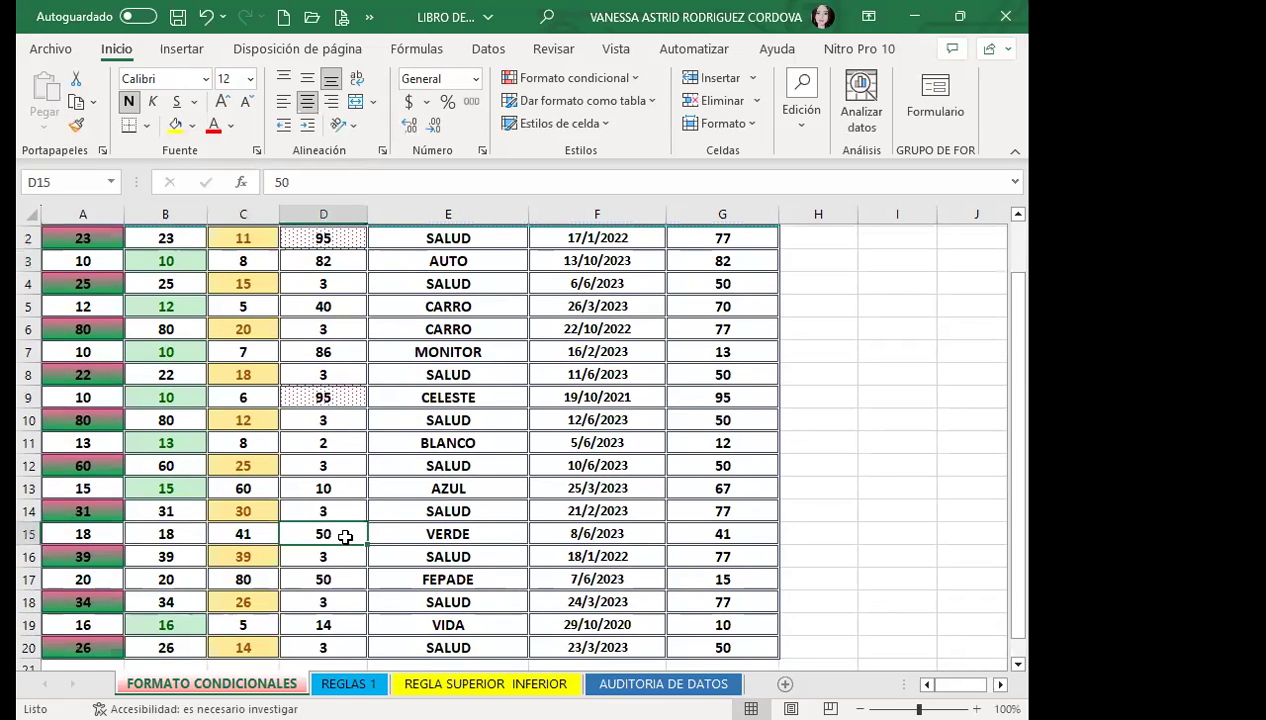
{"action": "scroll", "coordinate": [345, 537], "scroll_direction": "up", "scroll_amount": 1}
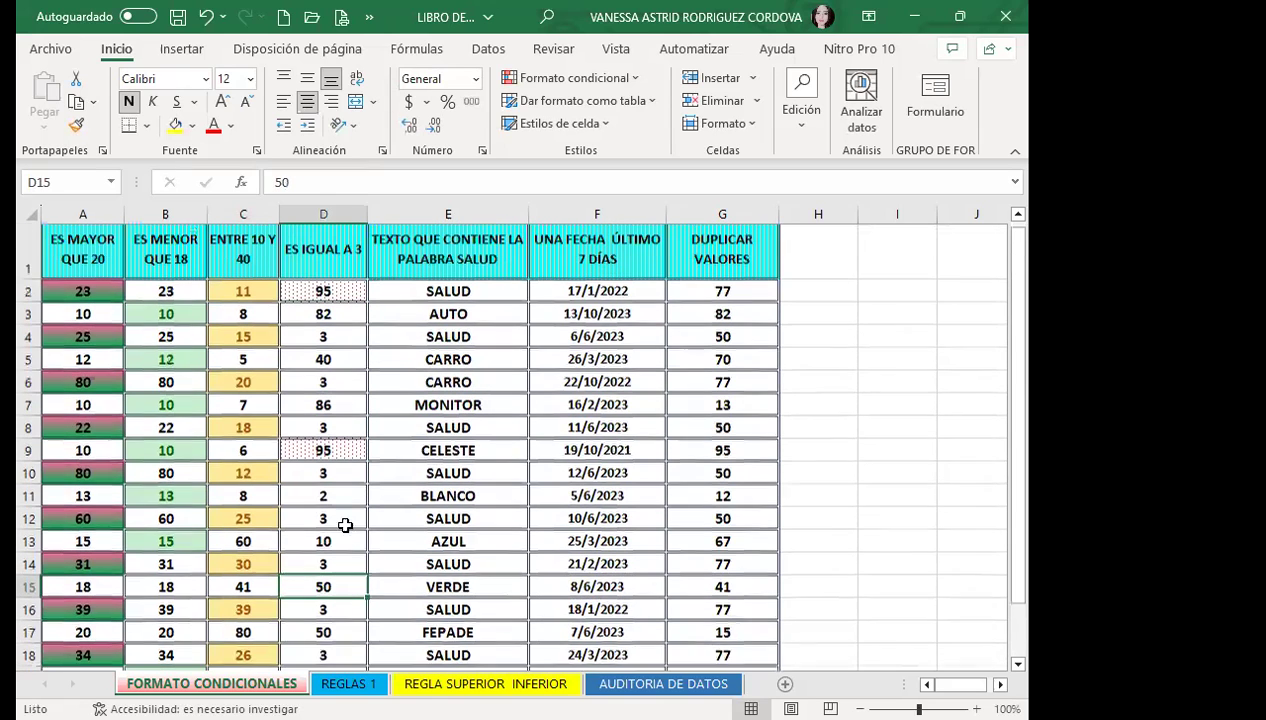
{"action": "left_click", "coordinate": [345, 297]}
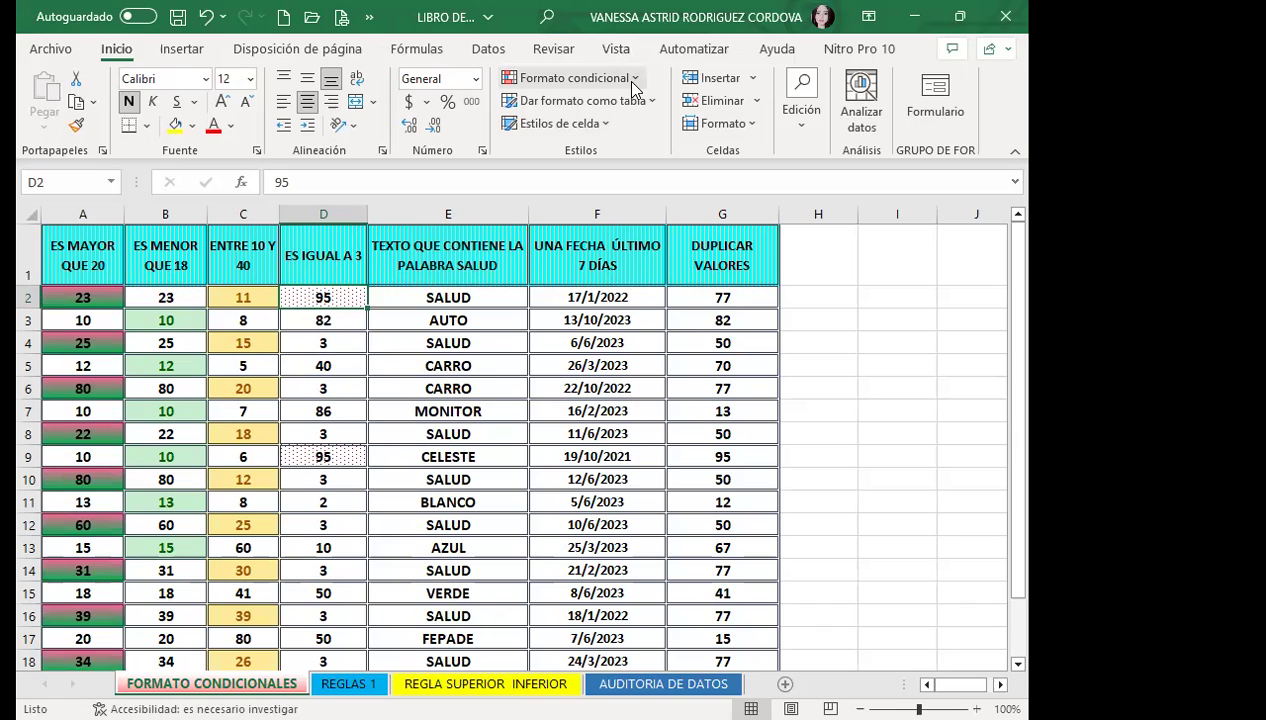
{"action": "left_click", "coordinate": [374, 366]}
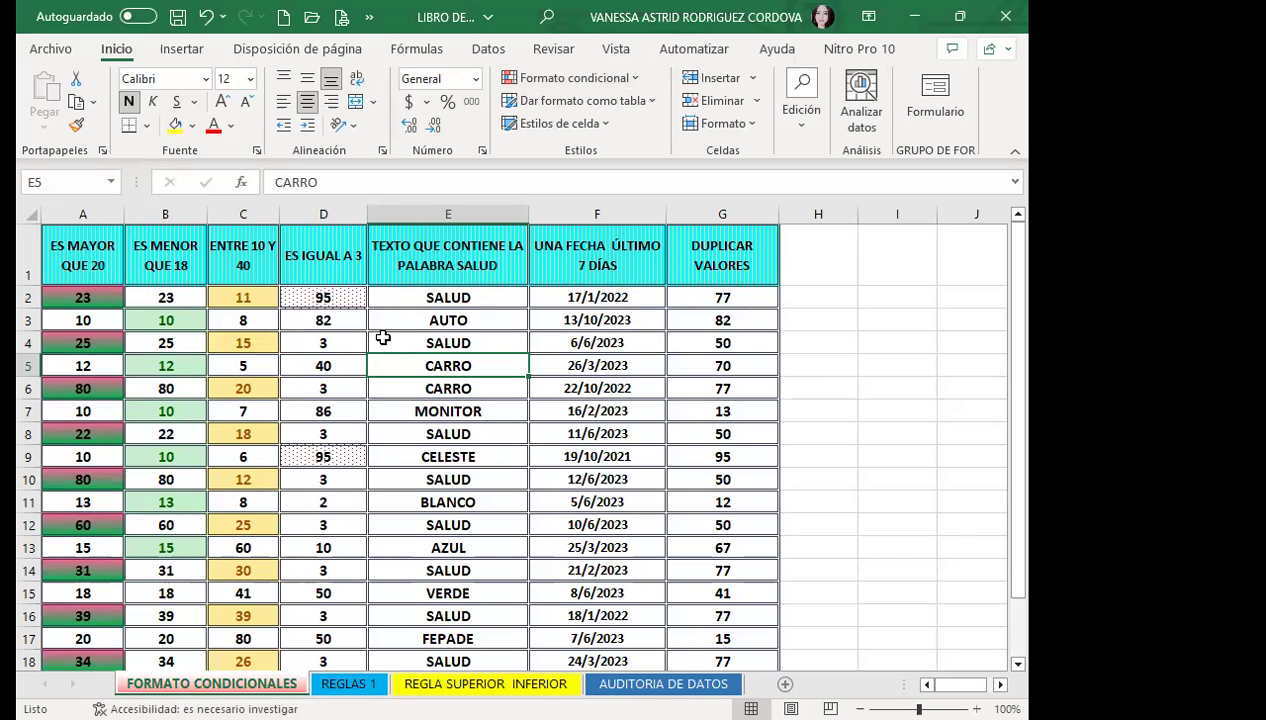
Step: Put D2 back to 3 so the 3s are dotted again
{"action": "key", "text": "ctrl+z"}
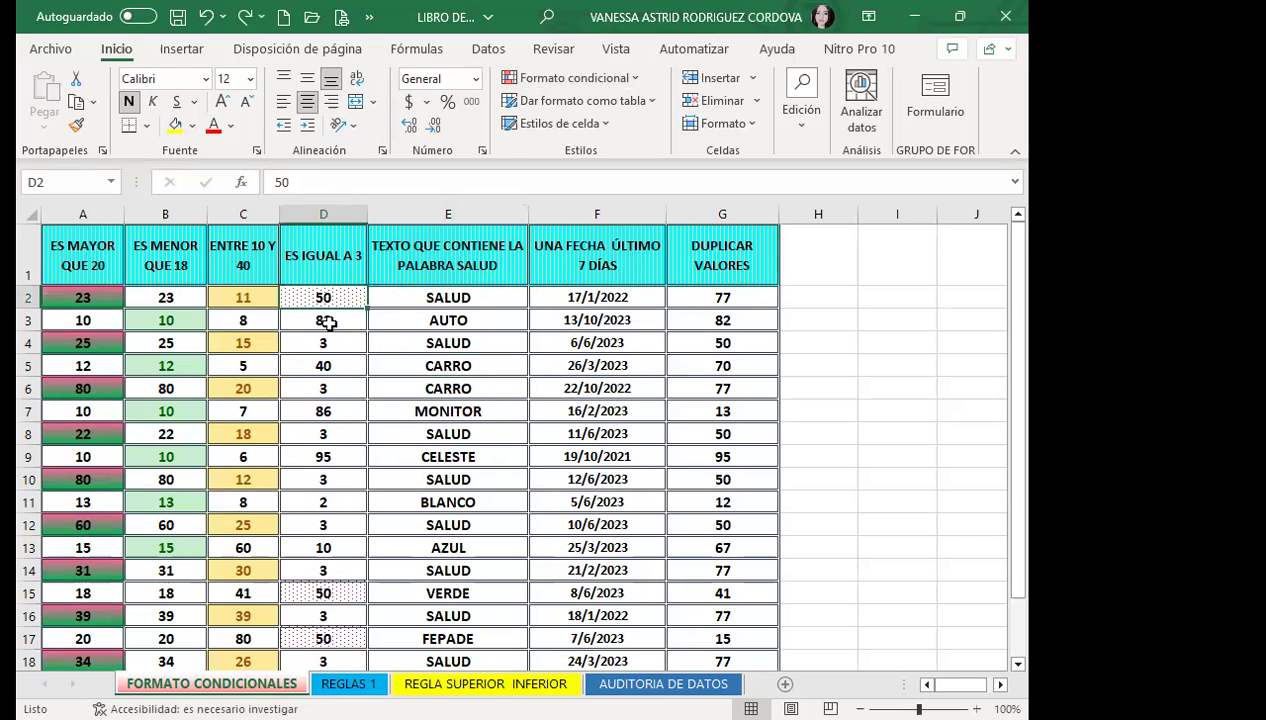
{"action": "type", "text": "3"}
{"action": "left_click", "coordinate": [436, 376]}
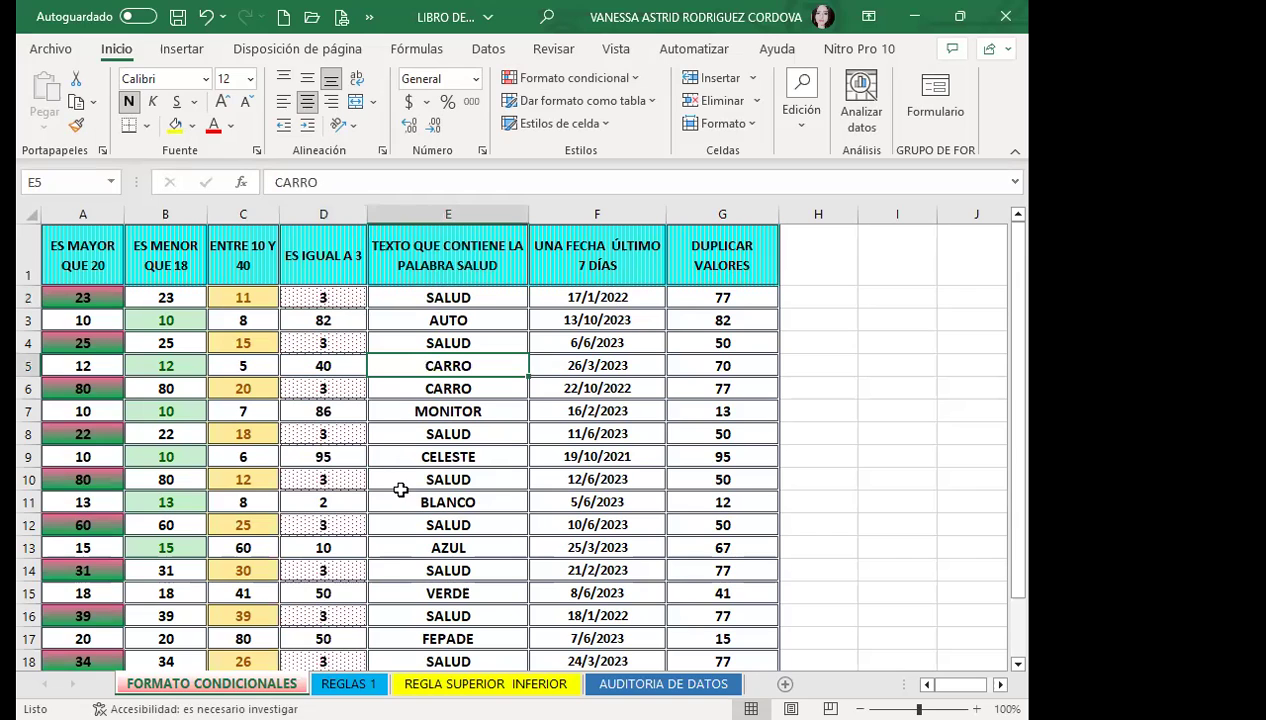
{"action": "scroll", "coordinate": [413, 507], "scroll_direction": "down", "scroll_amount": 2}
{"action": "scroll", "coordinate": [432, 480], "scroll_direction": "up", "scroll_amount": 2}
Step: Select the column E words E2:E19 and bring up Reglas para resaltar celdas
{"action": "mouse_move", "coordinate": [463, 297]}
{"action": "left_mouse_down"}
{"action": "mouse_move", "coordinate": [473, 612]}
{"action": "mouse_move", "coordinate": [483, 607]}
{"action": "left_mouse_up"}
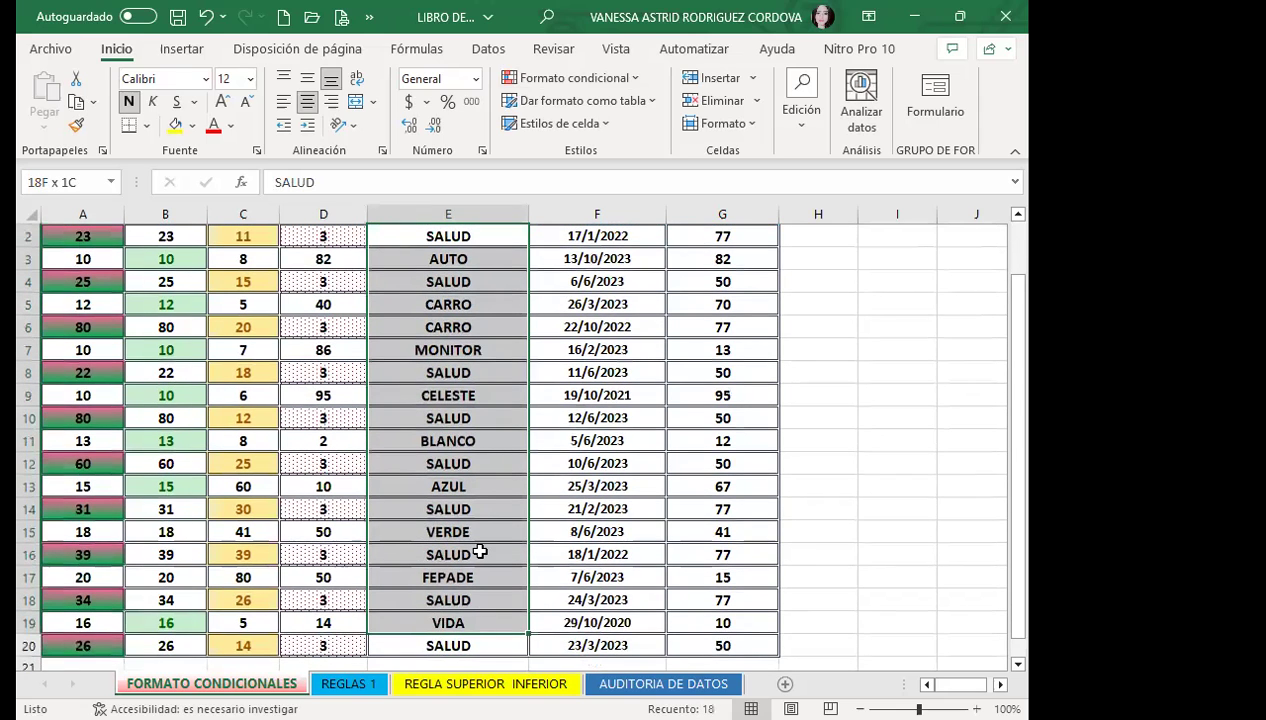
{"action": "scroll", "coordinate": [412, 305], "scroll_direction": "up", "scroll_amount": 1}
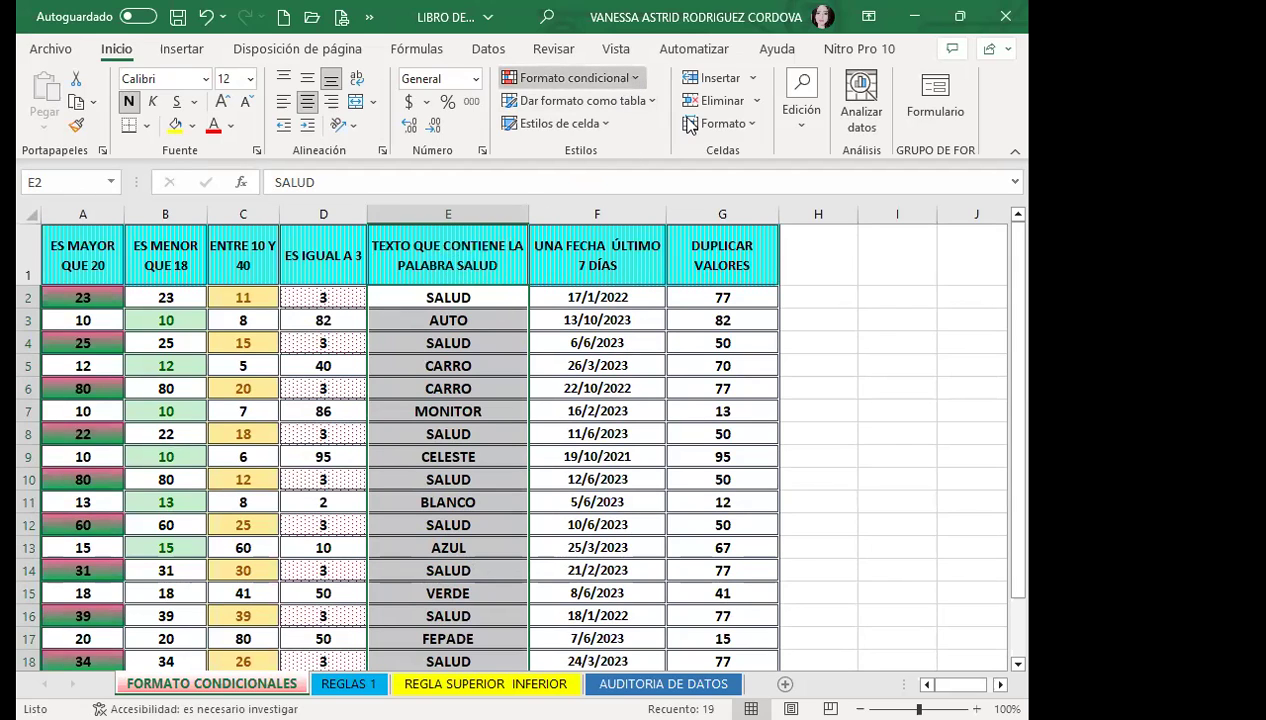
{"action": "left_click", "coordinate": [570, 77]}
{"action": "mouse_move", "coordinate": [700, 117]}
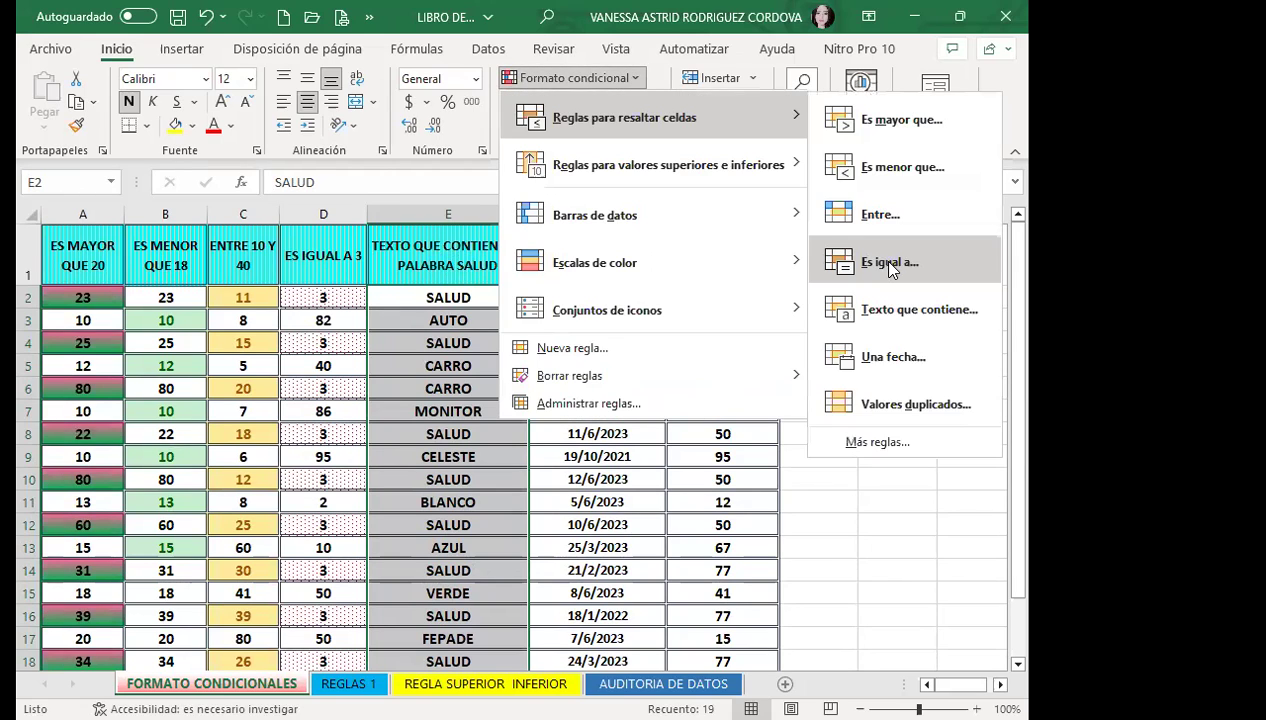
Step: Start a Texto que contiene rule for SALUD on column E and open its format list
{"action": "left_click", "coordinate": [920, 310]}
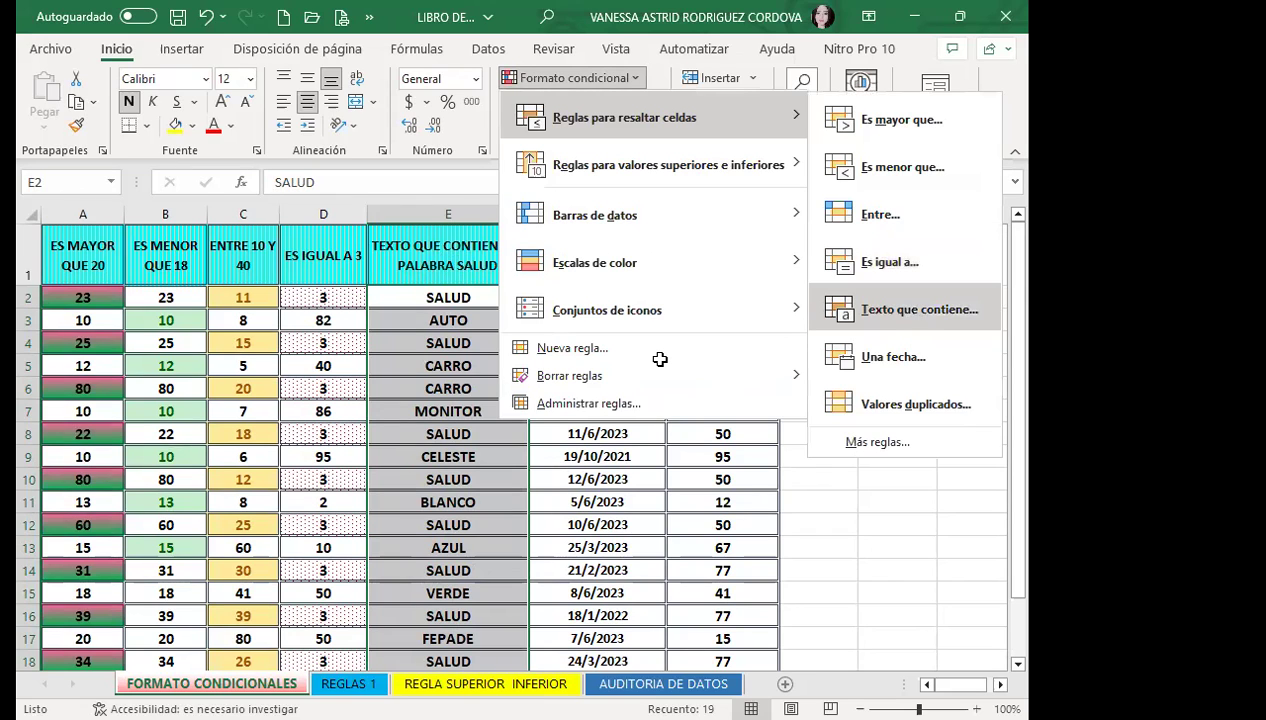
{"action": "left_click_drag", "start_coordinate": [617, 180], "coordinate": [694, 182]}
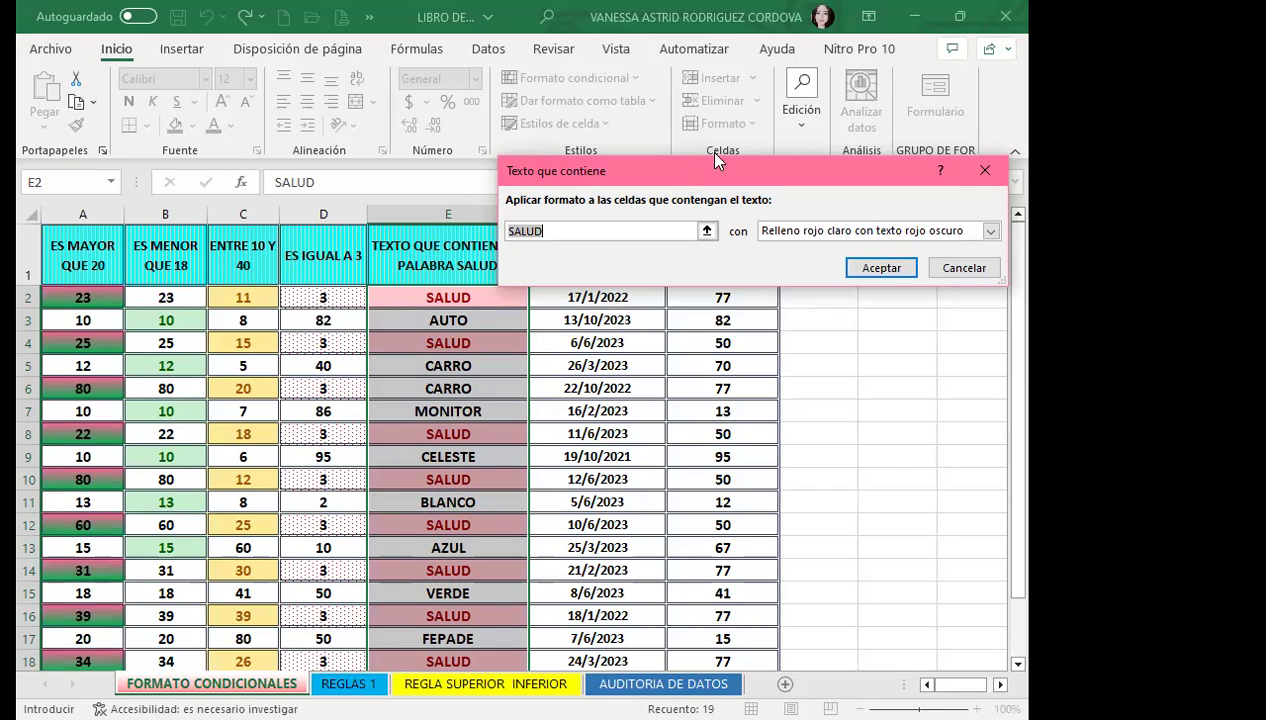
{"action": "left_click", "coordinate": [990, 230]}
Step: Give the SALUD rule a custom orange fill and apply it to column E
{"action": "left_click", "coordinate": [757, 327]}
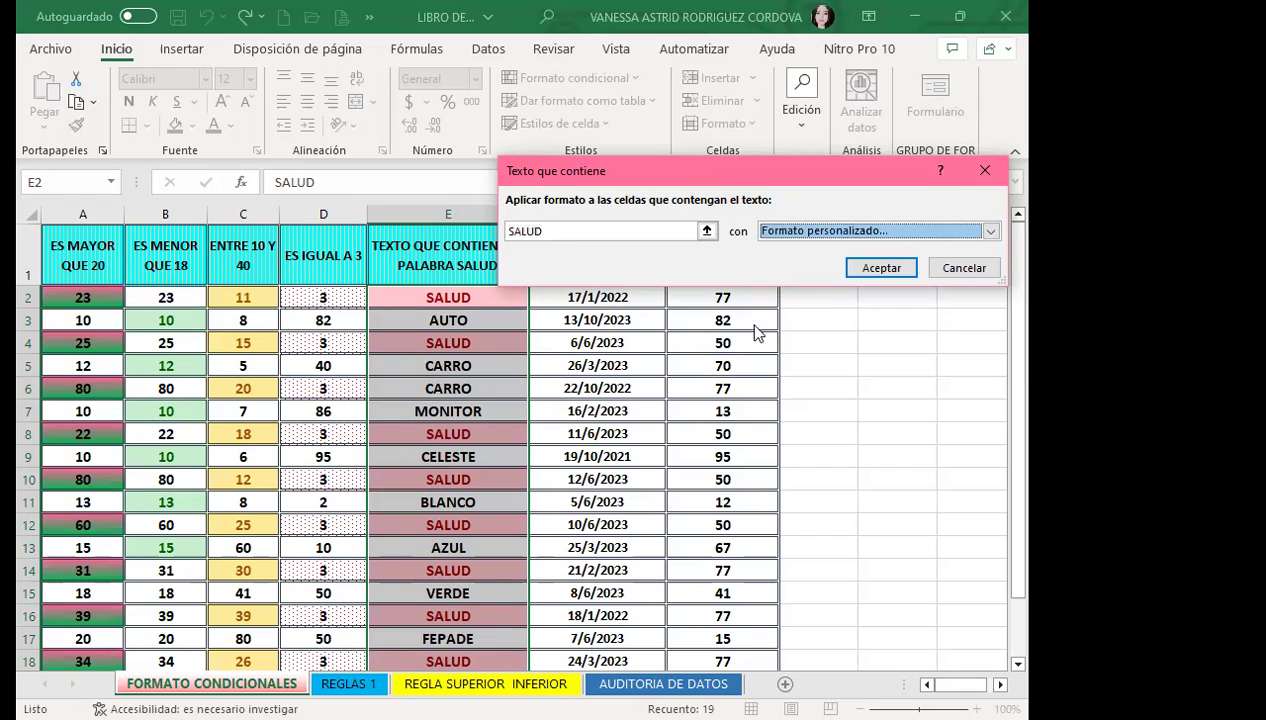
{"action": "left_click", "coordinate": [495, 282]}
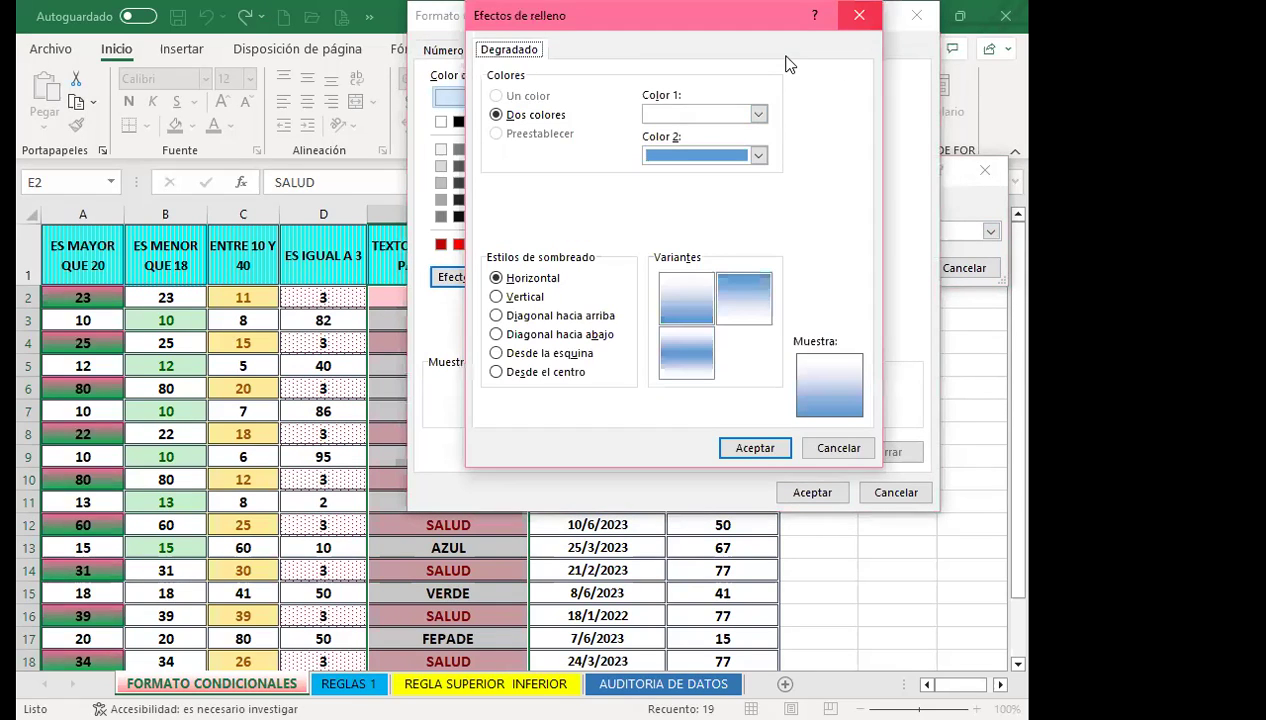
{"action": "left_click", "coordinate": [858, 15]}
{"action": "left_click", "coordinate": [593, 277]}
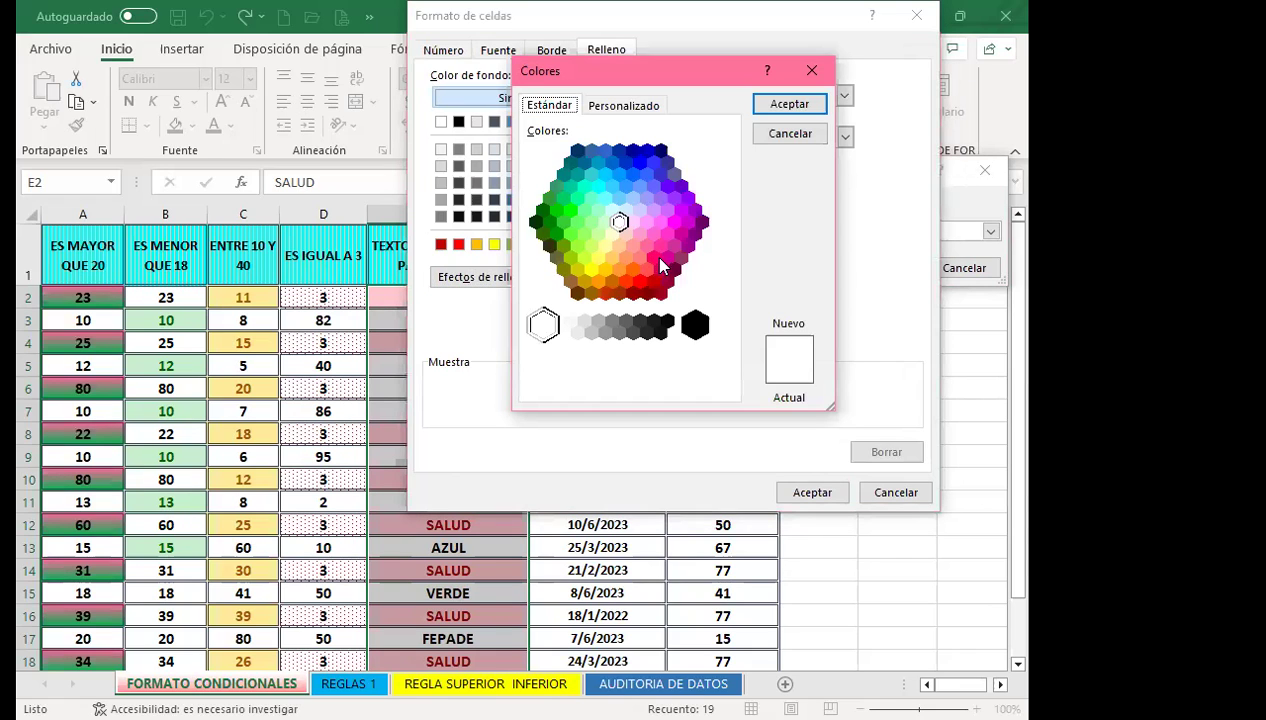
{"action": "left_click", "coordinate": [637, 277]}
{"action": "left_click", "coordinate": [622, 105]}
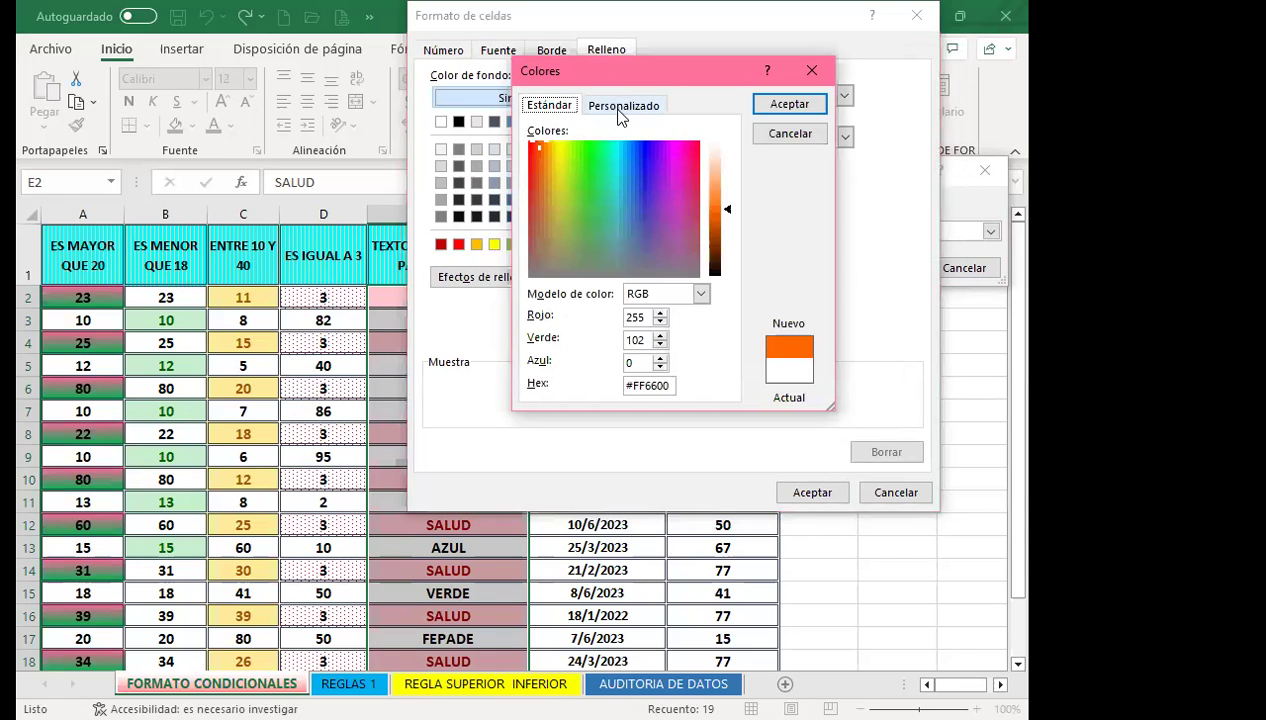
{"action": "mouse_move", "coordinate": [739, 196]}
{"action": "left_mouse_down"}
{"action": "mouse_move", "coordinate": [730, 168]}
{"action": "mouse_move", "coordinate": [730, 265]}
{"action": "left_mouse_up"}
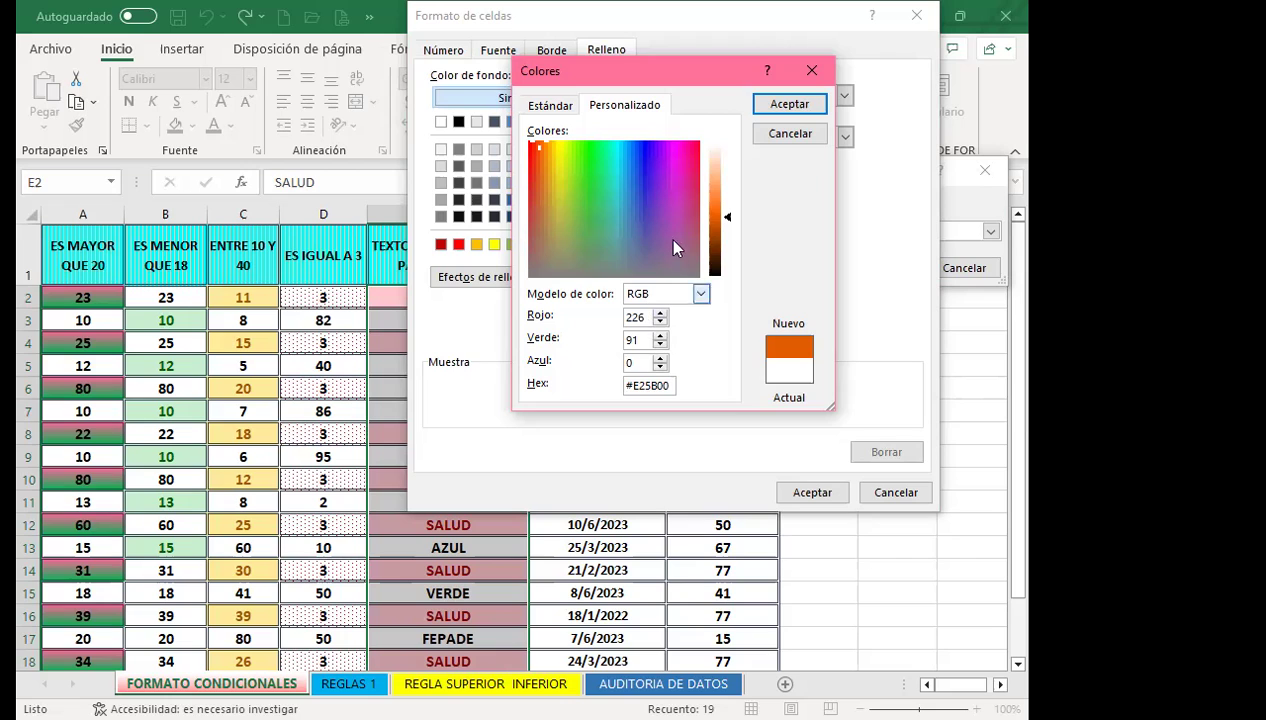
{"action": "left_click", "coordinate": [779, 106]}
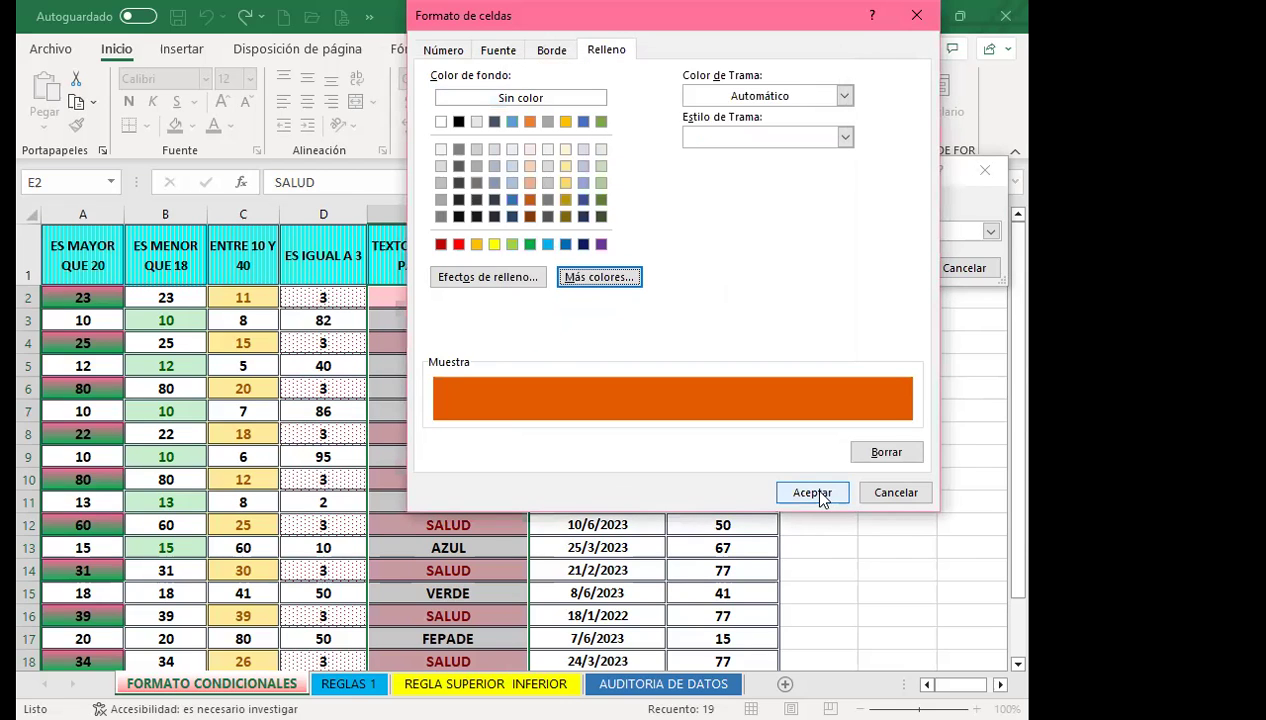
{"action": "left_click", "coordinate": [813, 493]}
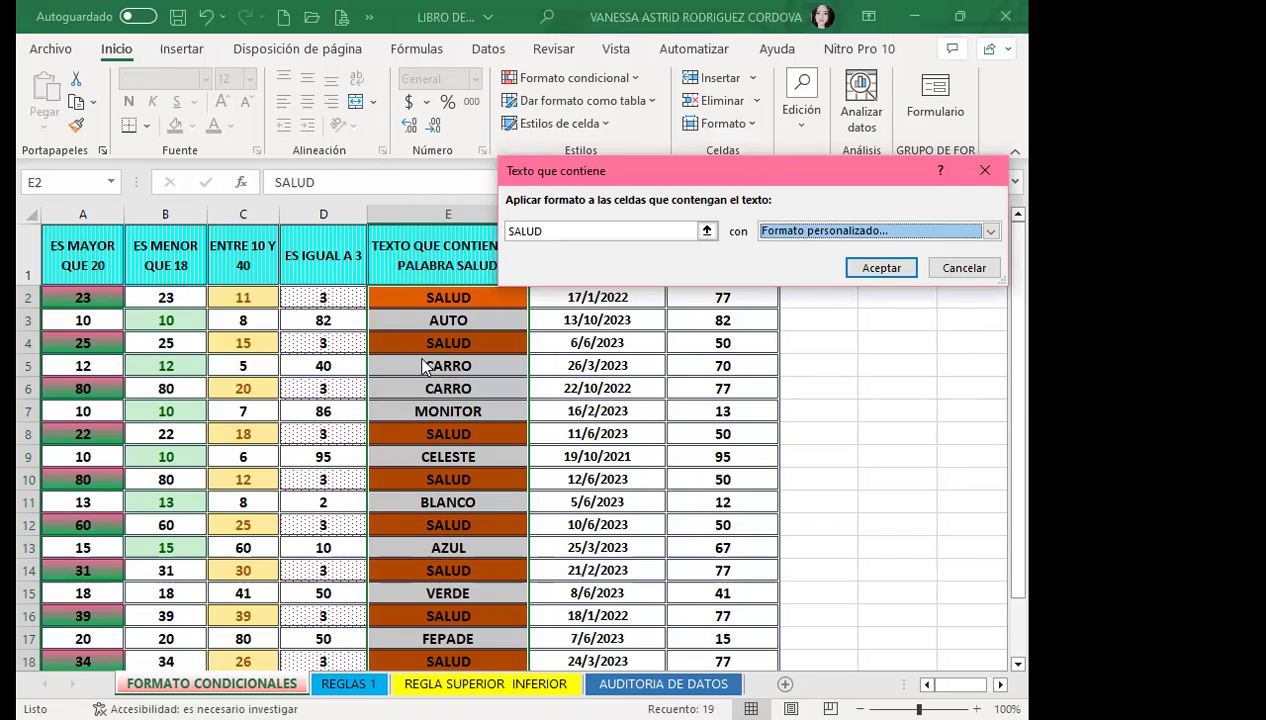
{"action": "left_click", "coordinate": [893, 271]}
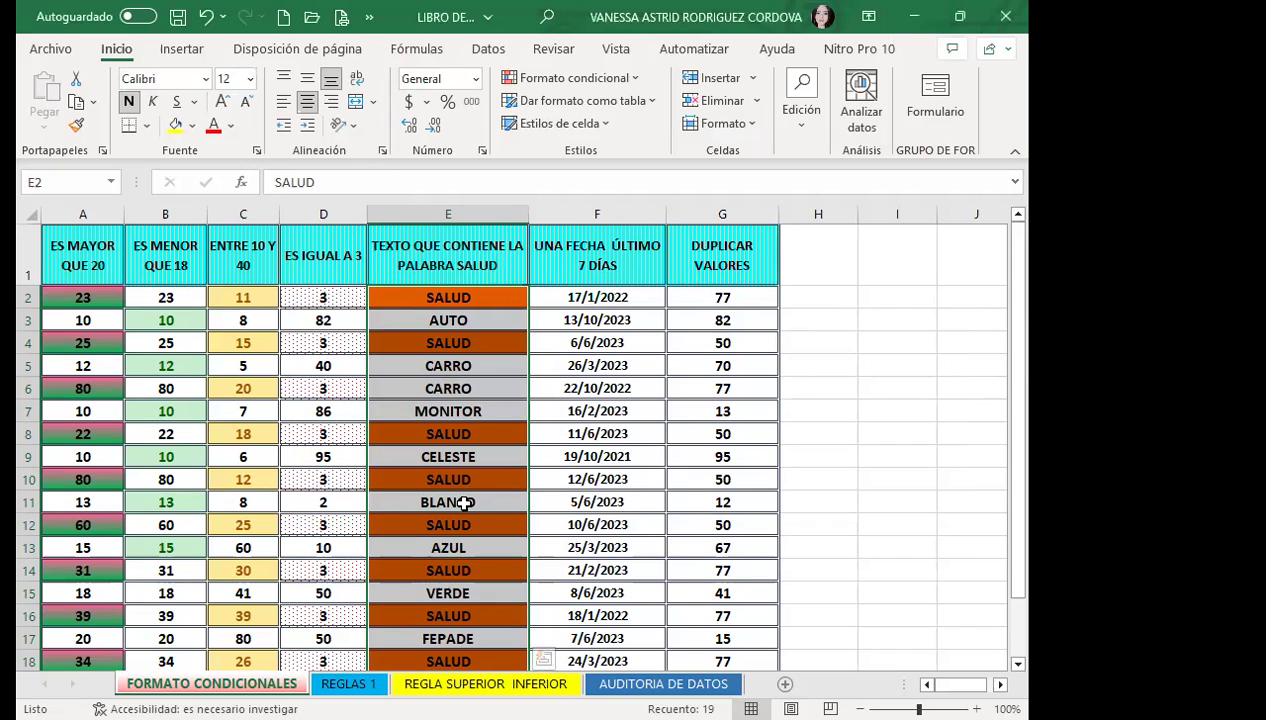
Step: Overwrite E6's CARRO with SALUD so it turns orange, then select F2
{"action": "left_click", "coordinate": [456, 389]}
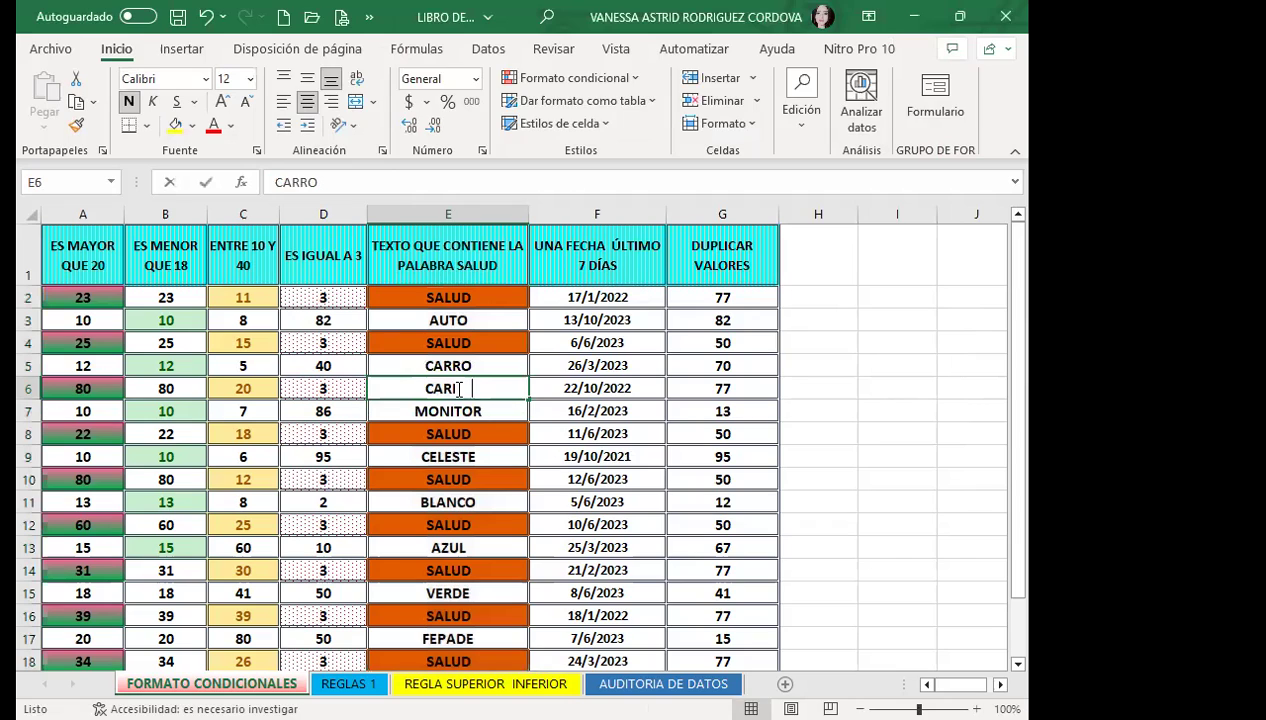
{"action": "type", "text": "SALUD"}
{"action": "key", "text": "Return"}
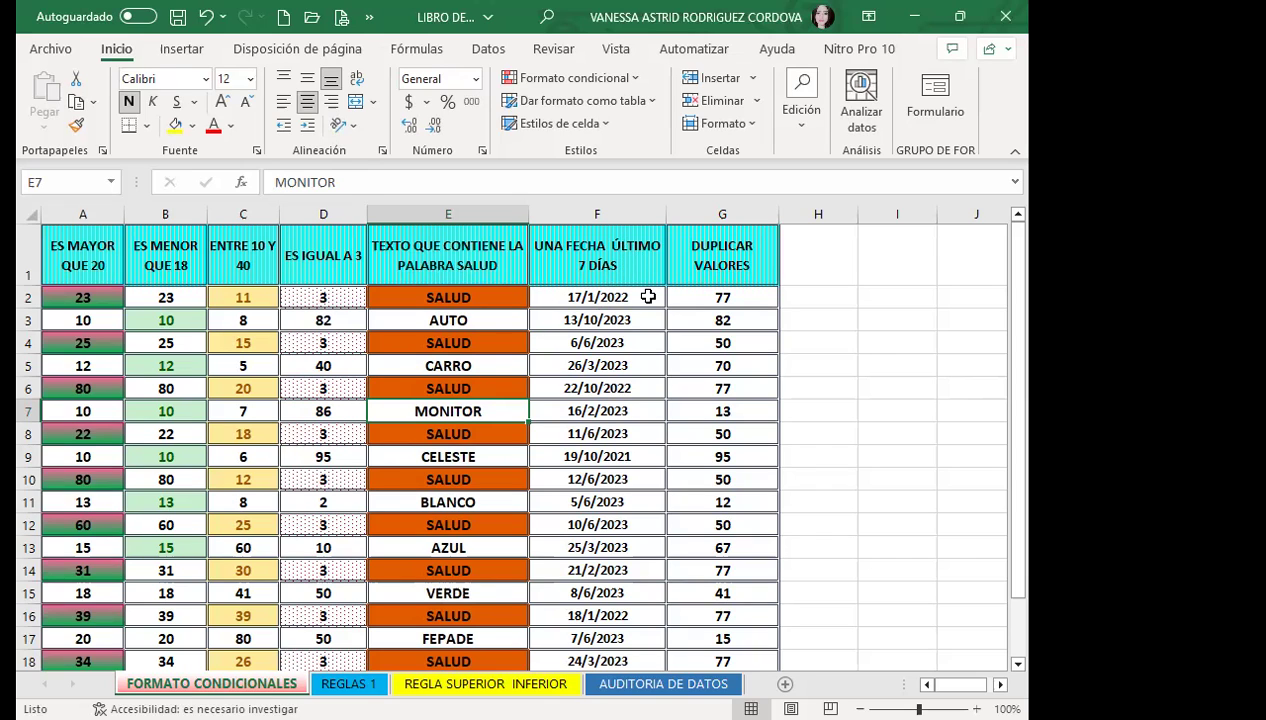
{"action": "left_click", "coordinate": [648, 296]}
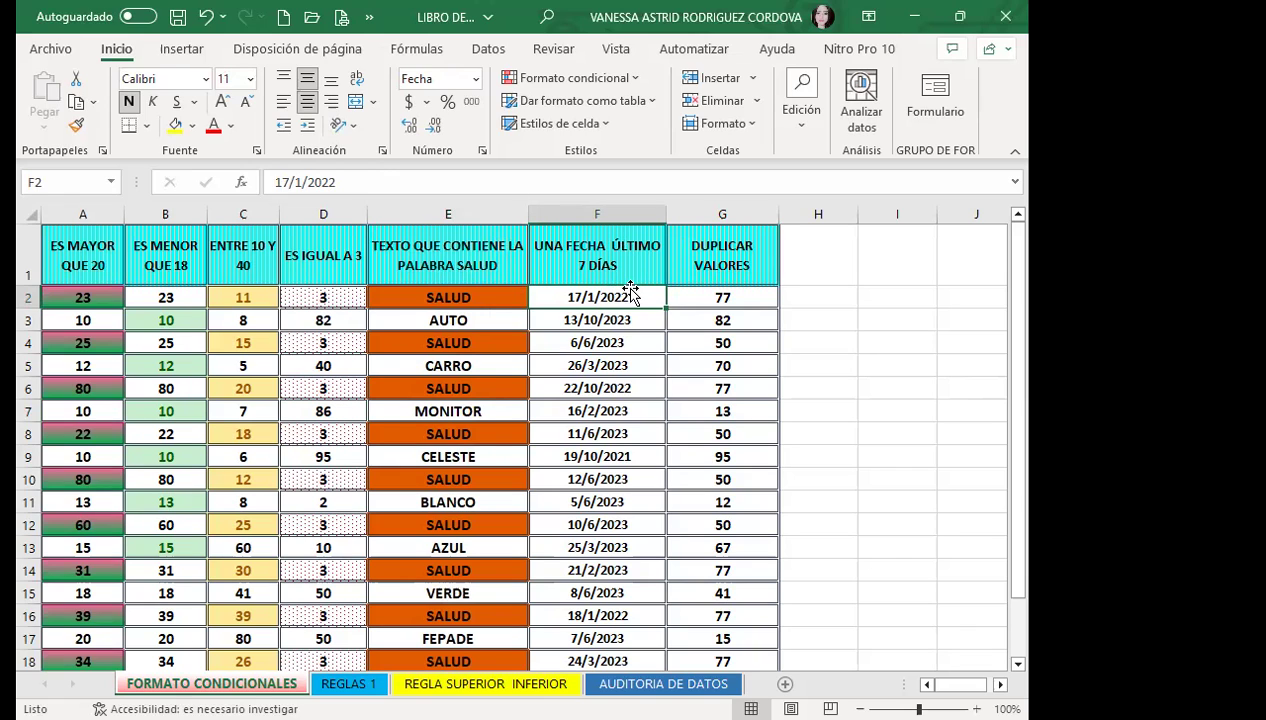
Step: Select the dates F2:F20 and start an Una fecha highlight rule, showing its date periods
{"action": "mouse_move", "coordinate": [638, 296]}
{"action": "left_mouse_down"}
{"action": "mouse_move", "coordinate": [641, 625]}
{"action": "mouse_move", "coordinate": [613, 600]}
{"action": "left_mouse_up"}
{"action": "scroll", "coordinate": [565, 352], "scroll_direction": "up", "scroll_amount": 1}
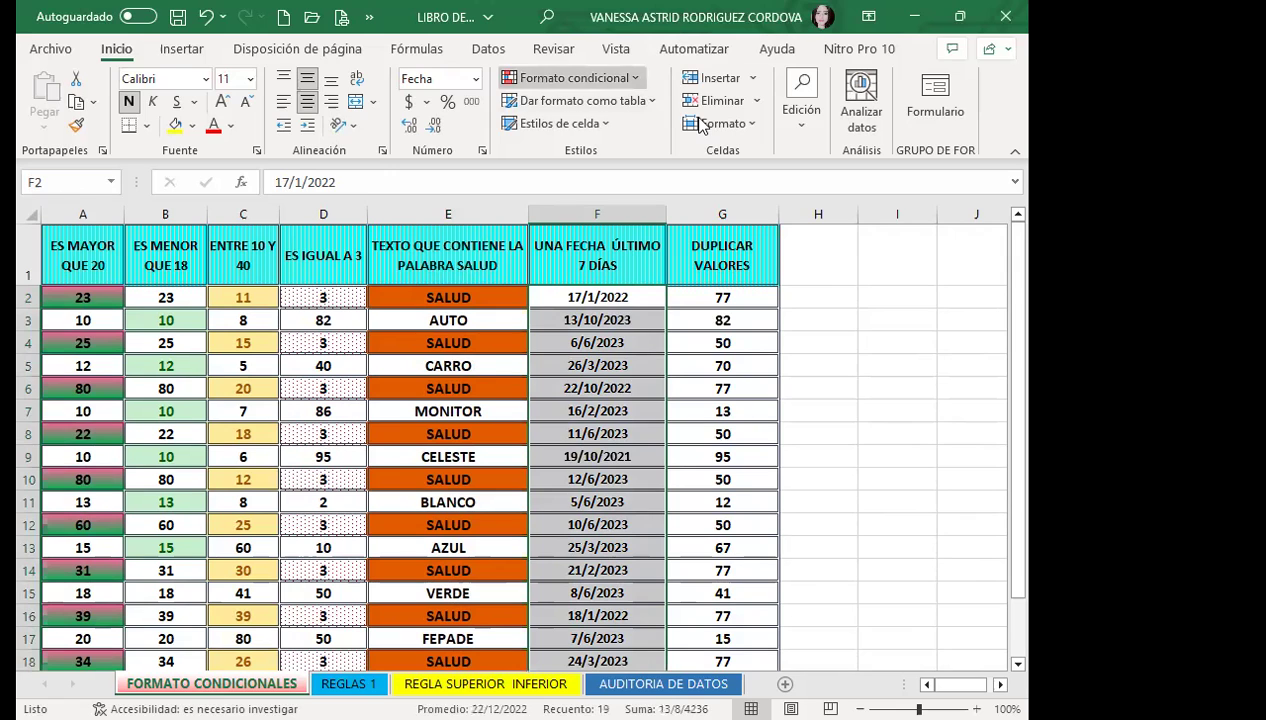
{"action": "left_click", "coordinate": [572, 77]}
{"action": "mouse_move", "coordinate": [738, 117]}
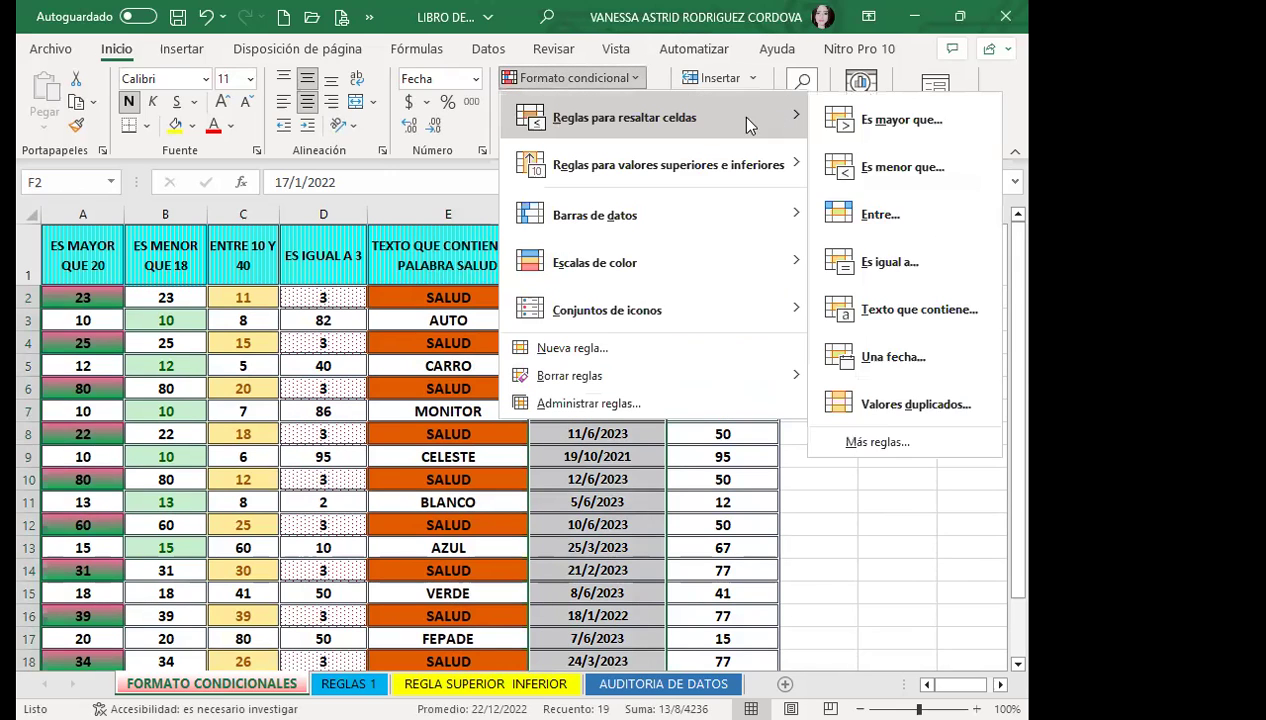
{"action": "left_click", "coordinate": [908, 362]}
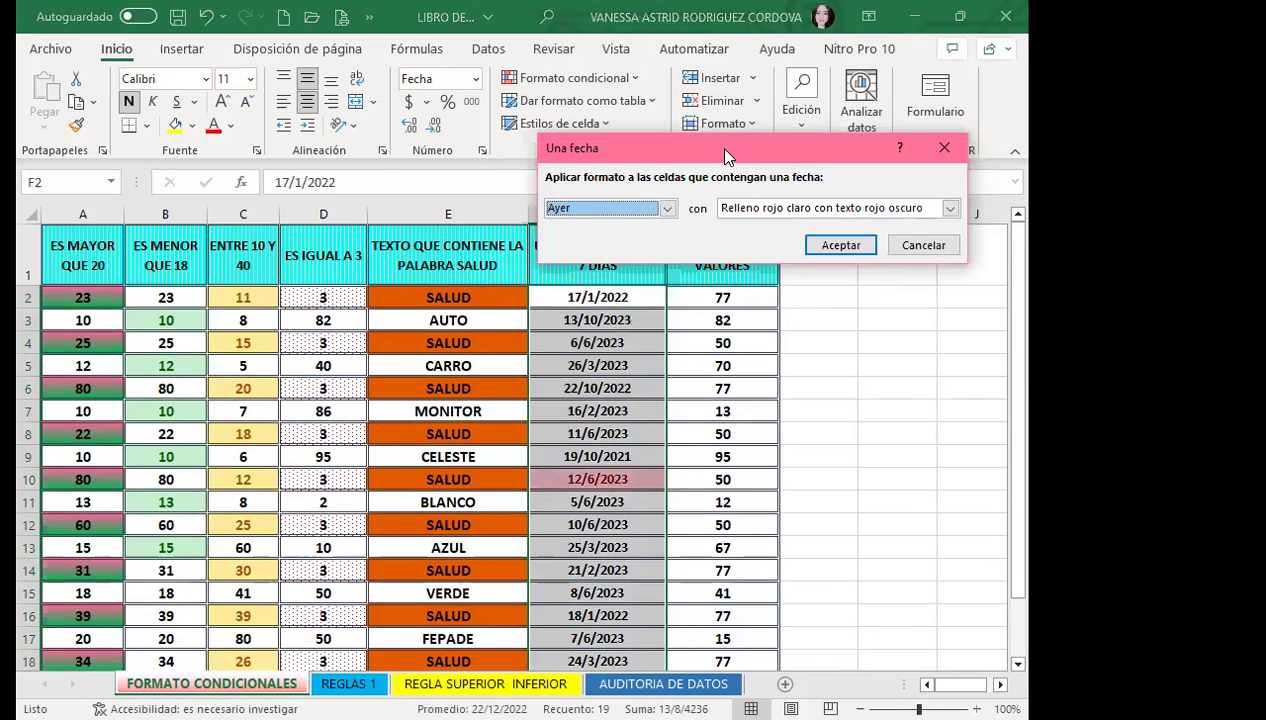
{"action": "left_click_drag", "start_coordinate": [726, 157], "coordinate": [450, 145]}
{"action": "left_click", "coordinate": [390, 197]}
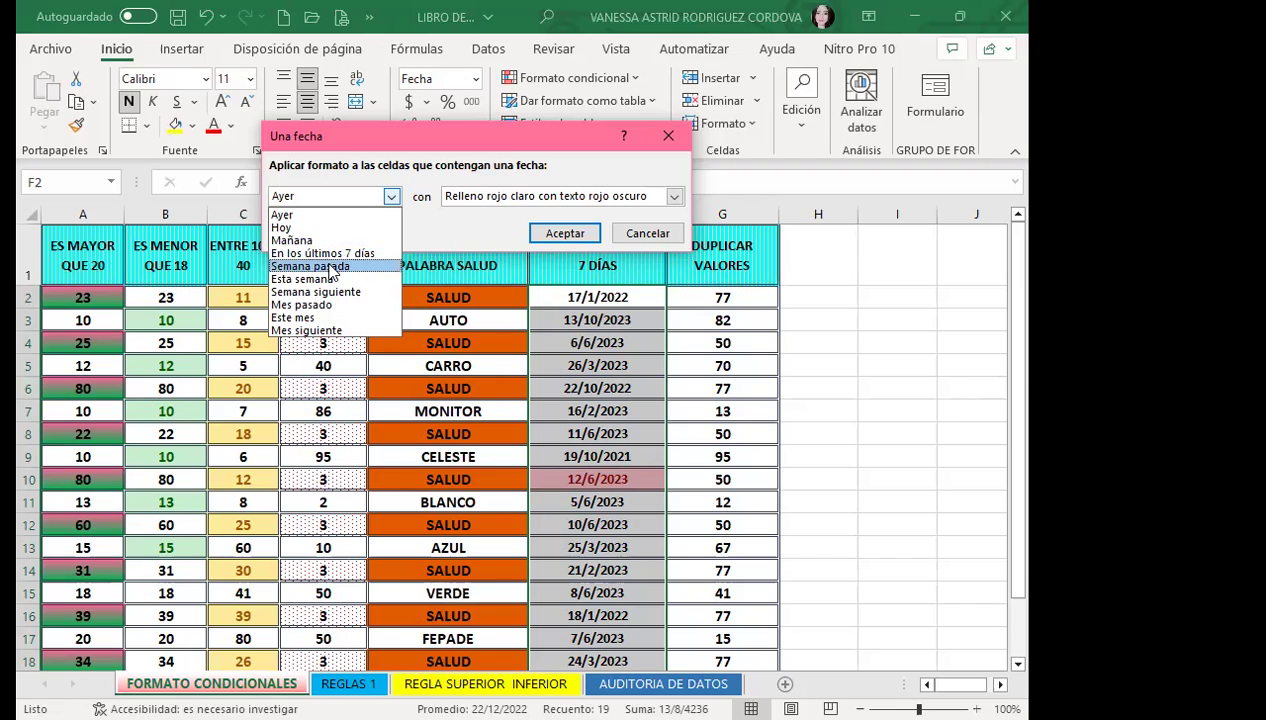
Step: Apply an En los últimos 7 días rule with light red fill and dark red text
{"action": "left_click", "coordinate": [320, 253]}
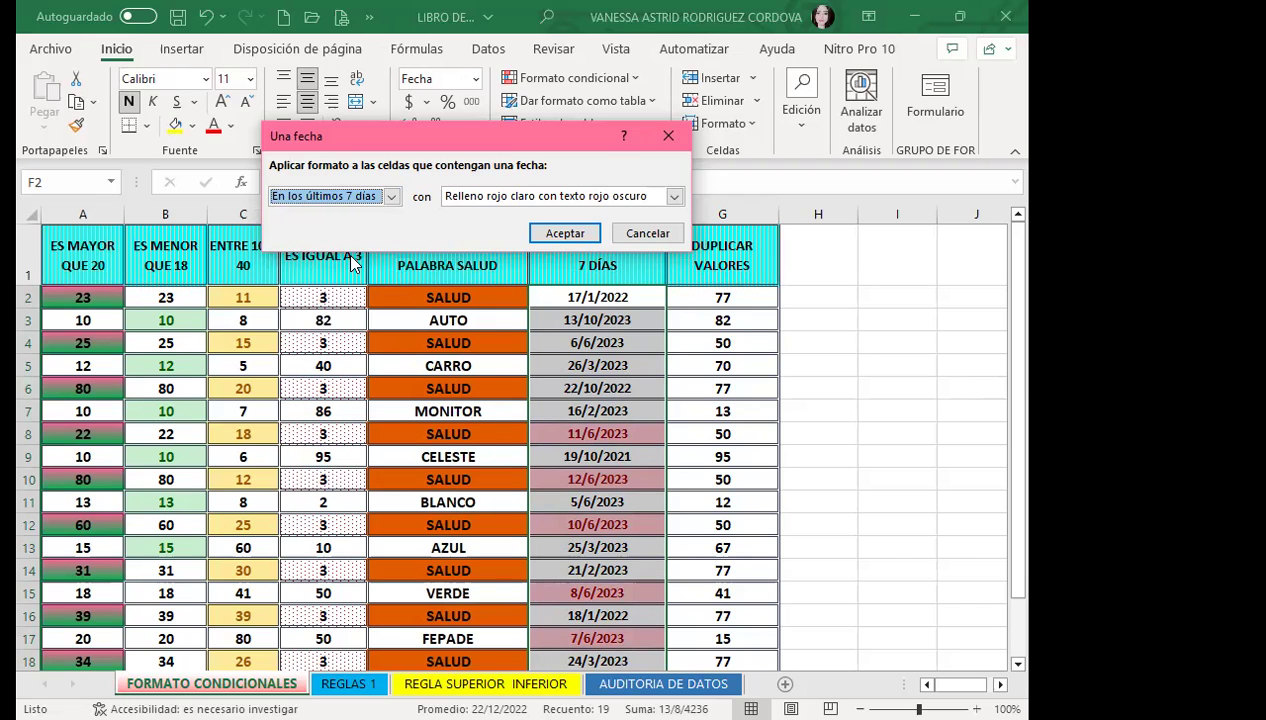
{"action": "left_click", "coordinate": [674, 196]}
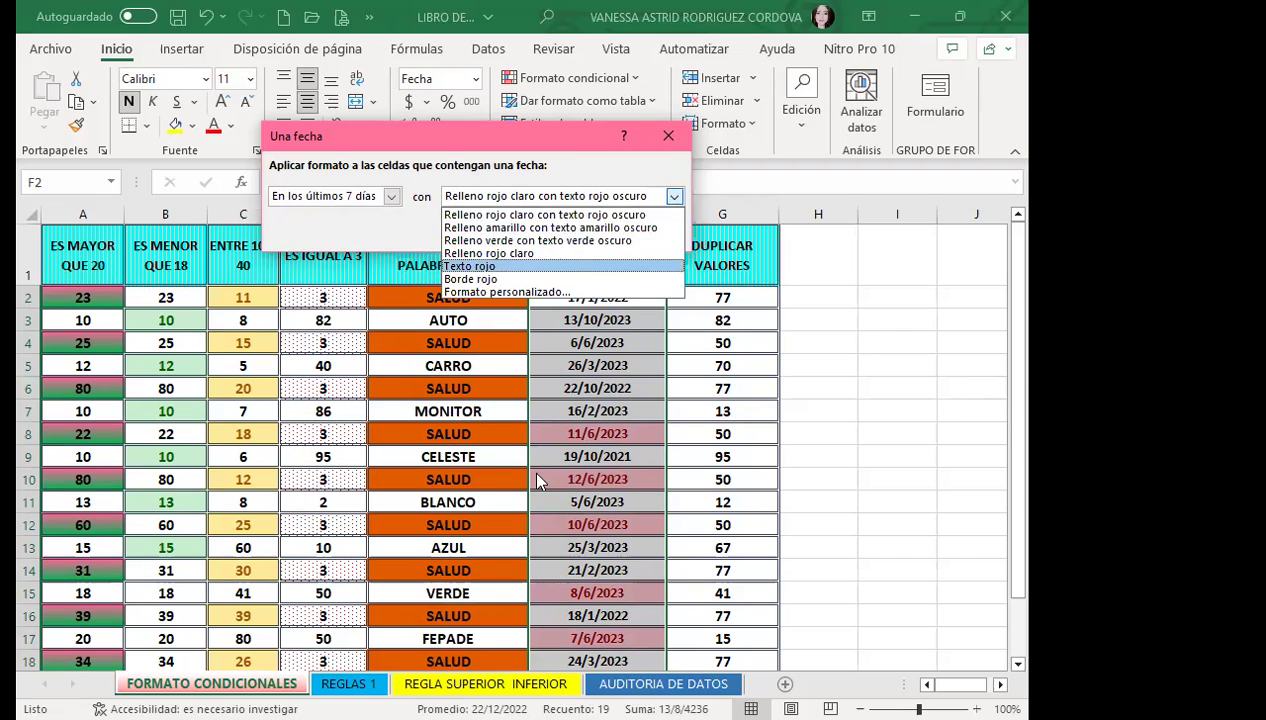
{"action": "left_click", "coordinate": [542, 160]}
{"action": "left_click", "coordinate": [565, 233]}
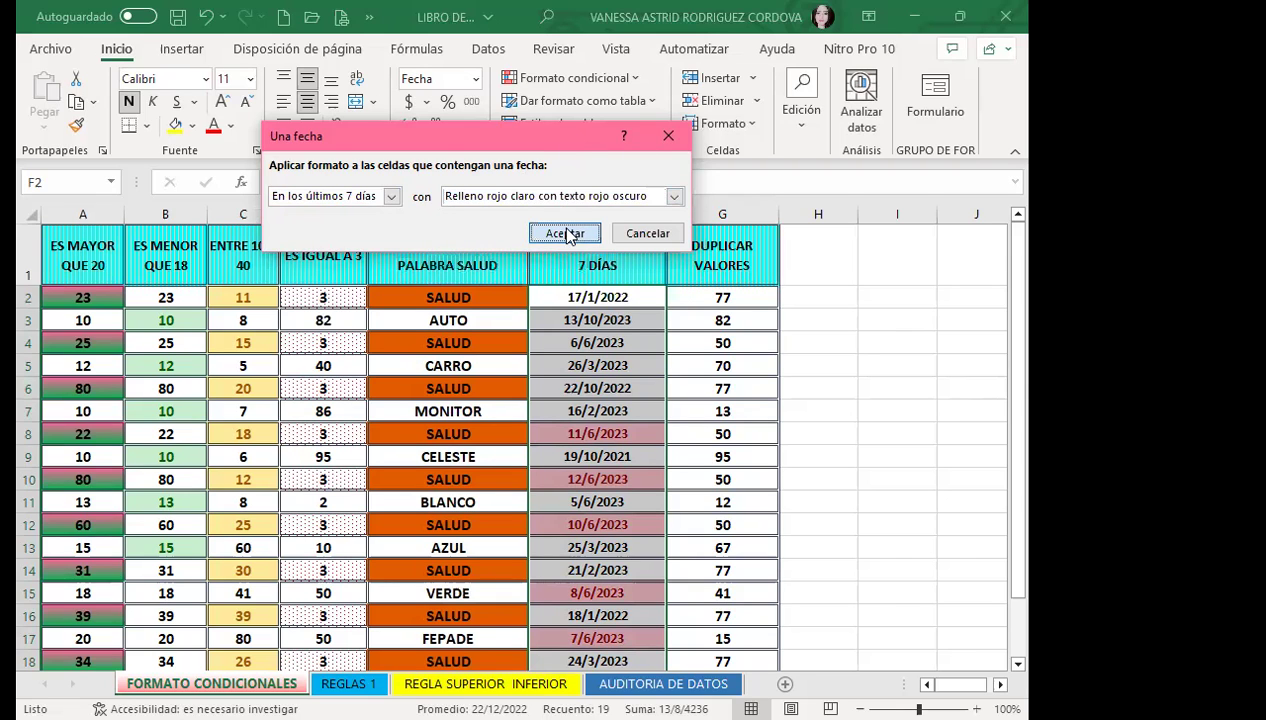
Step: Check the highlighted dates in column F, such as 7/6, 8/6, 11/6 and 12/6/2023
{"action": "scroll", "coordinate": [614, 582], "scroll_direction": "down", "scroll_amount": 1}
{"action": "left_click", "coordinate": [614, 582]}
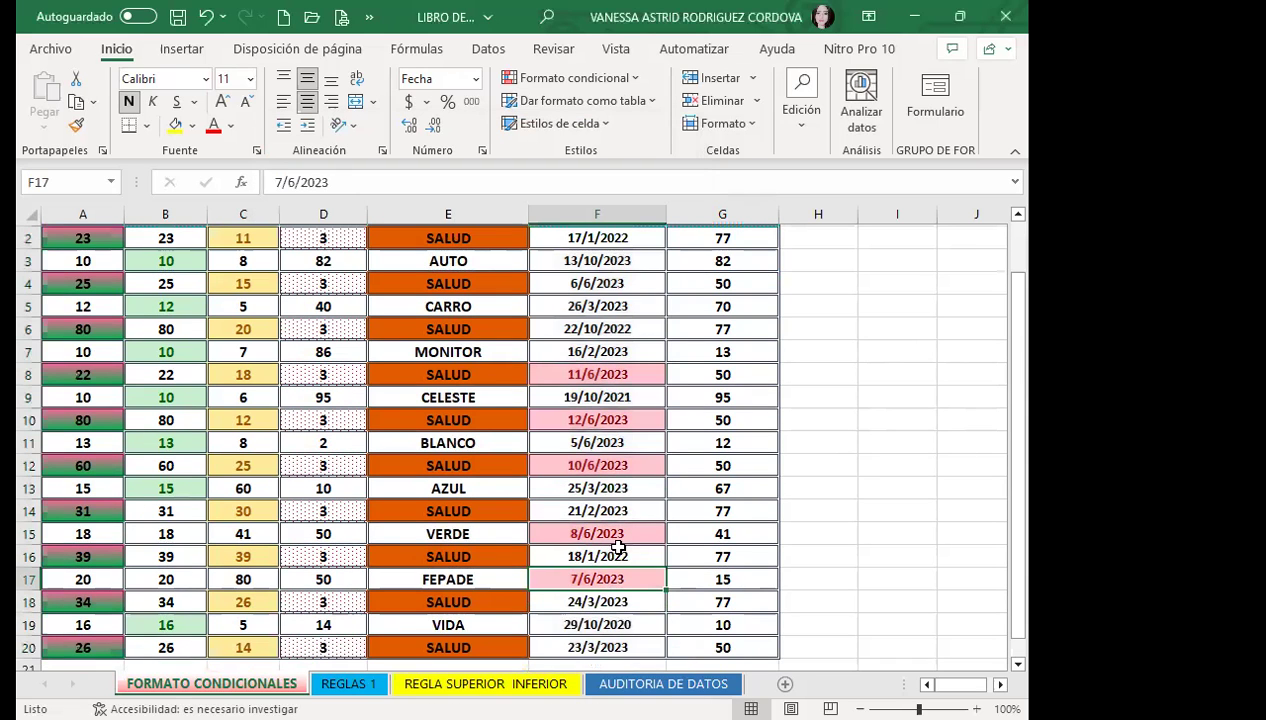
{"action": "left_click", "coordinate": [620, 535]}
{"action": "left_click", "coordinate": [614, 484]}
{"action": "left_click", "coordinate": [610, 413]}
{"action": "left_click", "coordinate": [620, 372]}
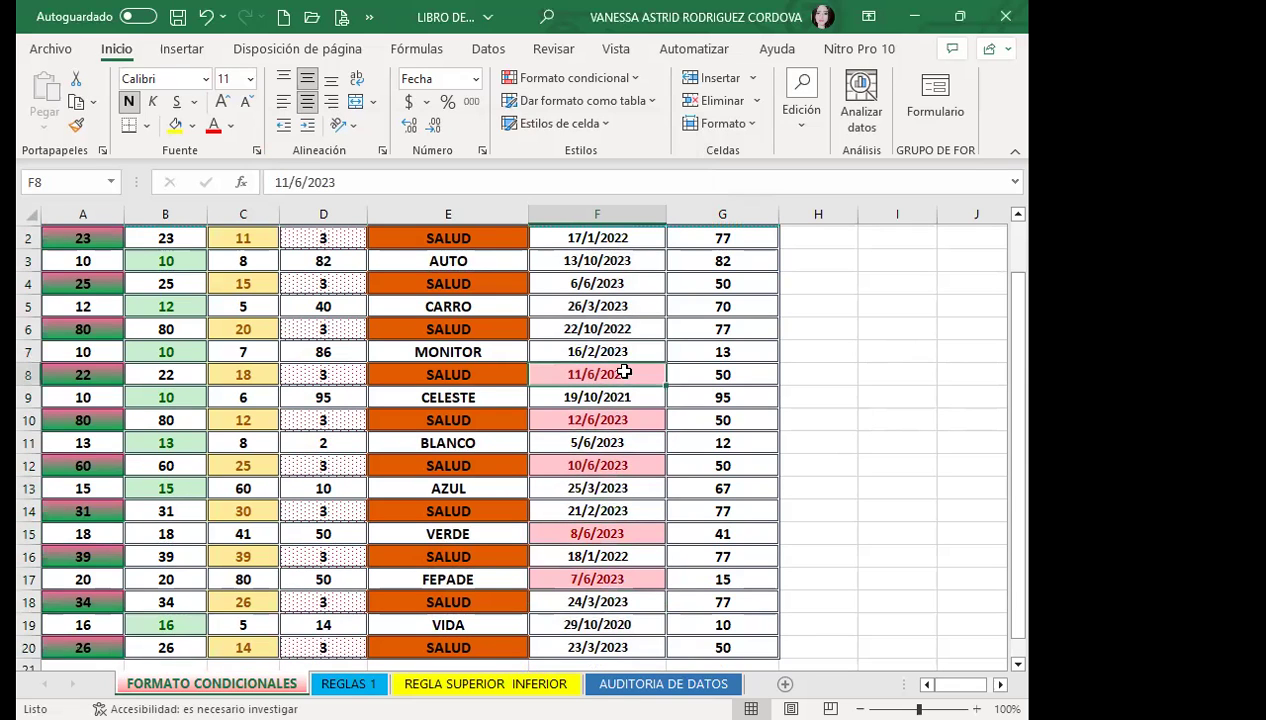
{"action": "scroll", "coordinate": [623, 370], "scroll_direction": "up", "scroll_amount": 1}
{"action": "scroll", "coordinate": [623, 370], "scroll_direction": "down", "scroll_amount": 2}
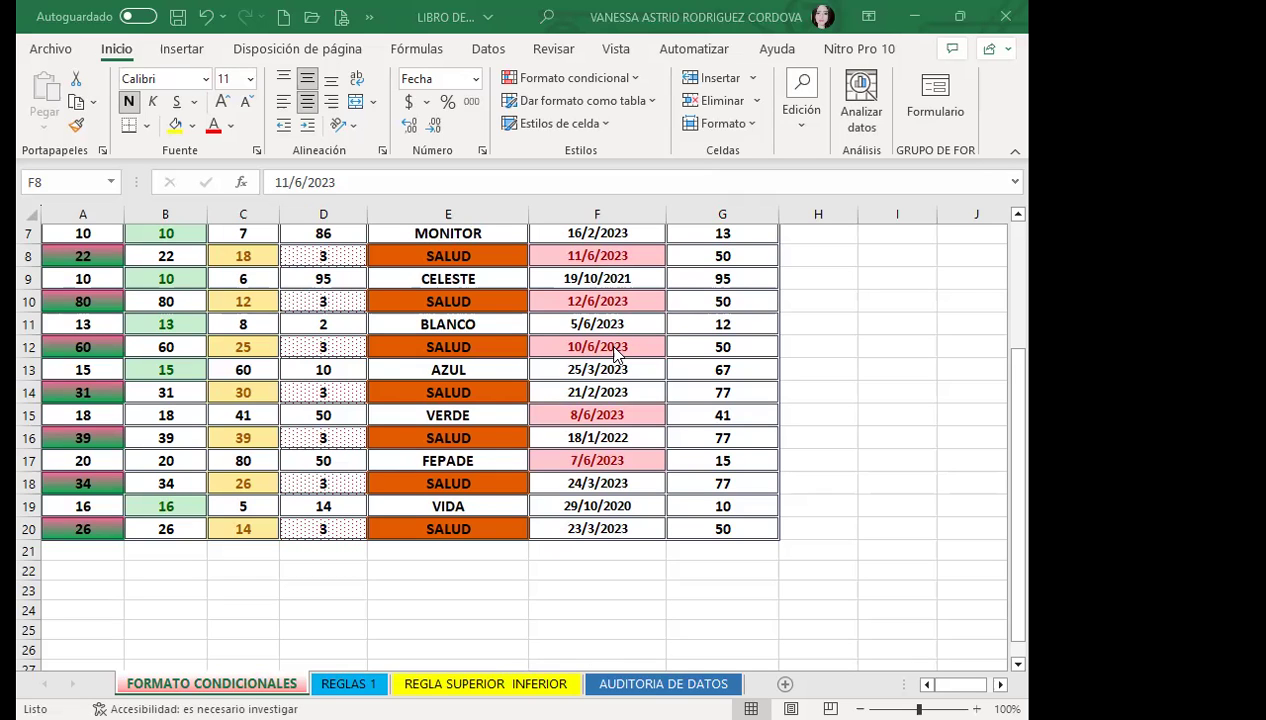
Step: Select the column F dates again
{"action": "scroll", "coordinate": [612, 352], "scroll_direction": "up", "scroll_amount": 2}
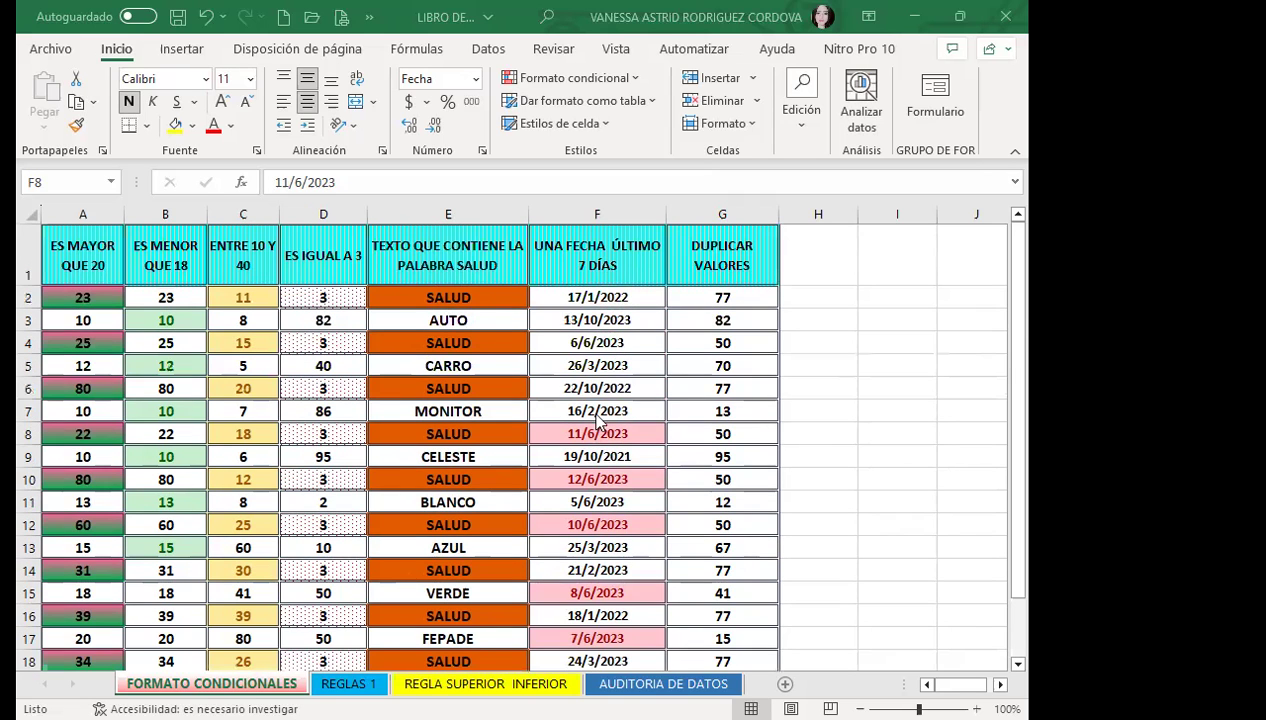
{"action": "scroll", "coordinate": [612, 362], "scroll_direction": "down", "scroll_amount": 1}
{"action": "scroll", "coordinate": [618, 414], "scroll_direction": "down", "scroll_amount": 2}
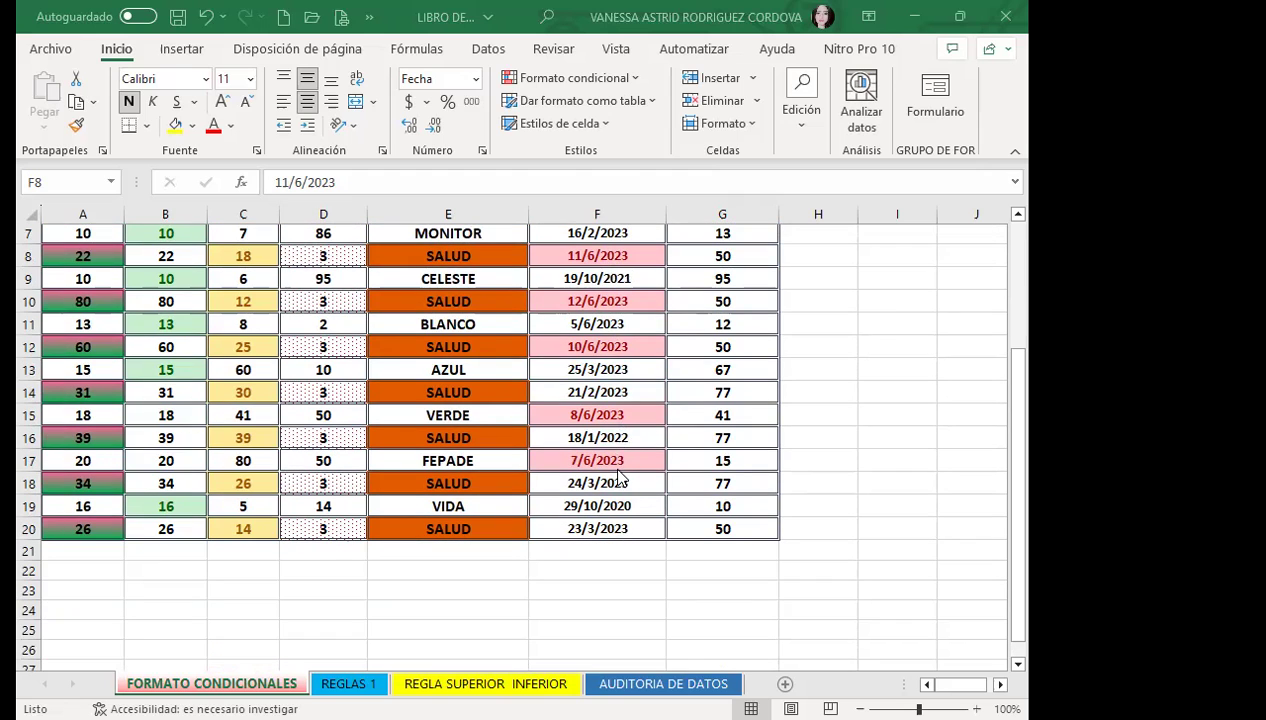
{"action": "scroll", "coordinate": [626, 430], "scroll_direction": "up", "scroll_amount": 2}
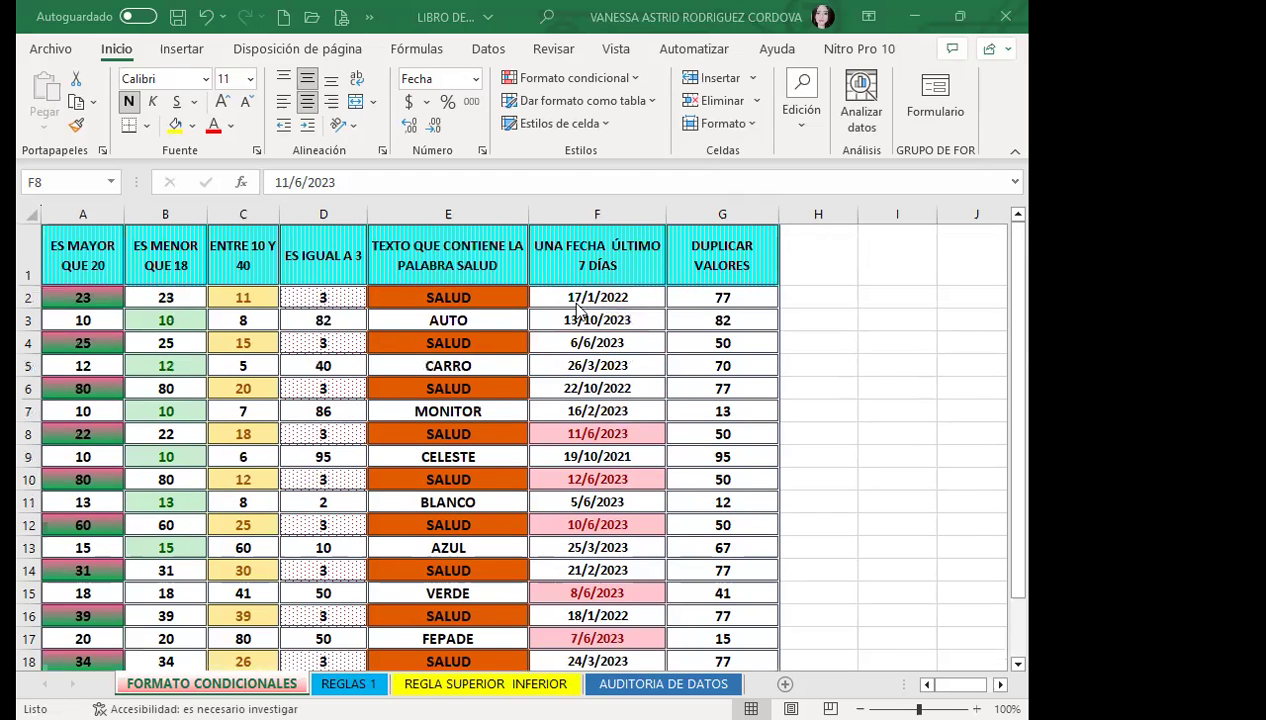
{"action": "left_click_drag", "start_coordinate": [562, 297], "coordinate": [634, 612]}
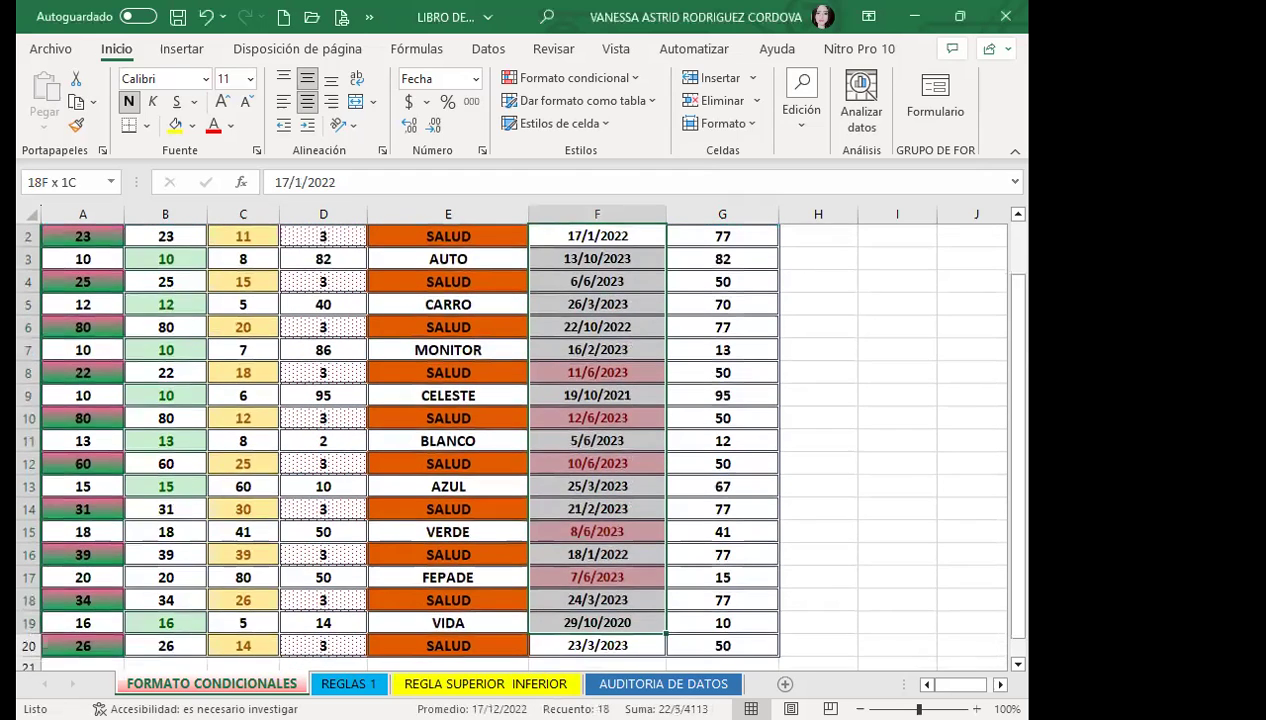
{"action": "left_click_drag", "start_coordinate": [634, 612], "coordinate": [634, 645]}
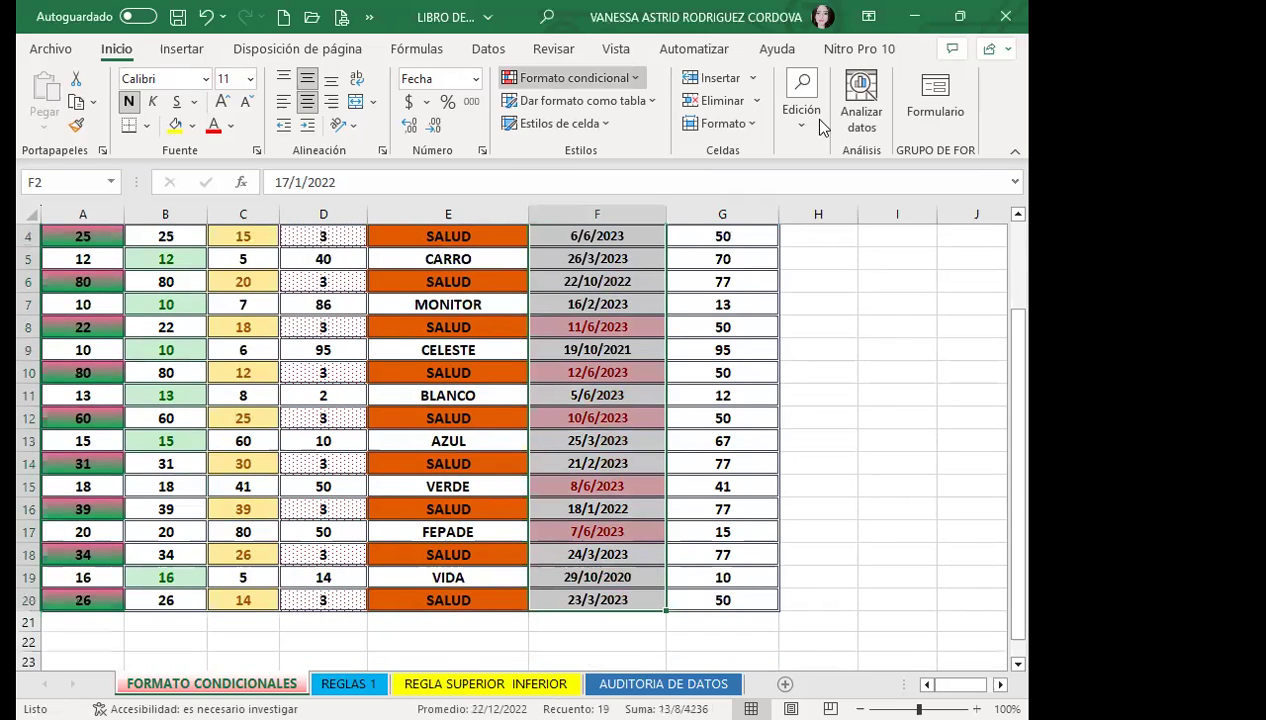
Step: Apply a Mes pasado date highlight rule after briefly trying Mañana
{"action": "left_click", "coordinate": [891, 350]}
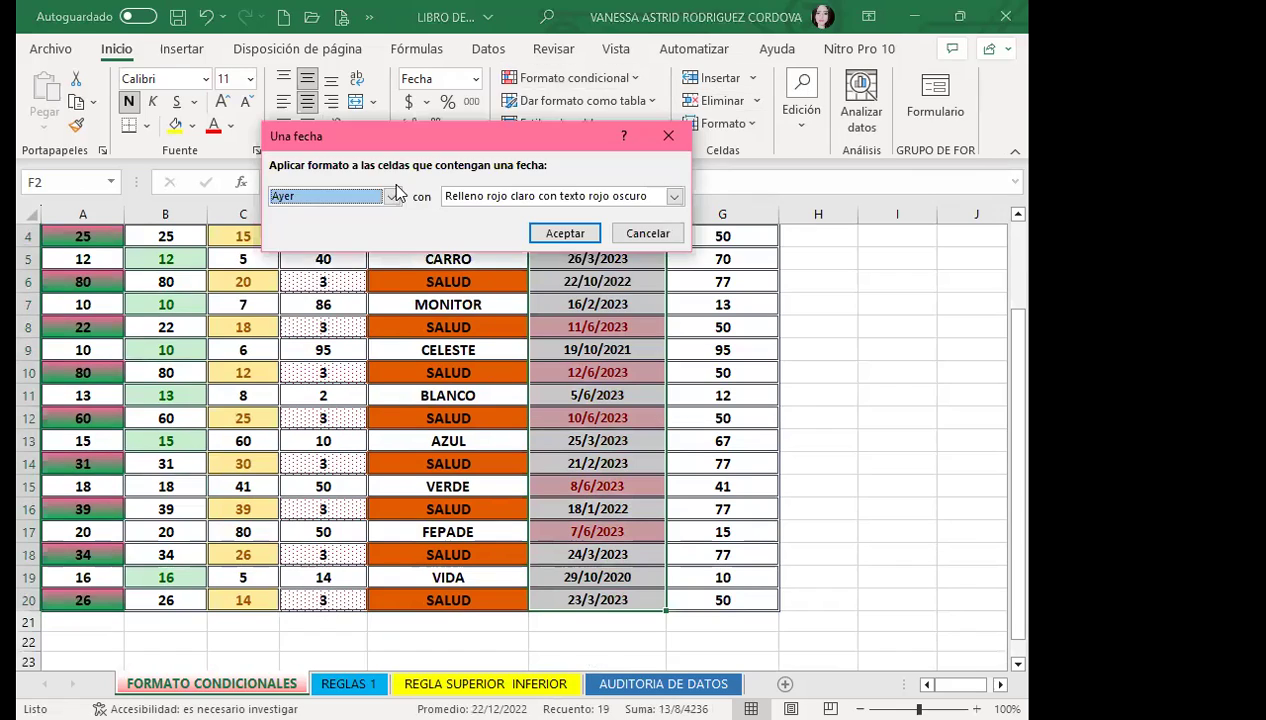
{"action": "left_click", "coordinate": [391, 196]}
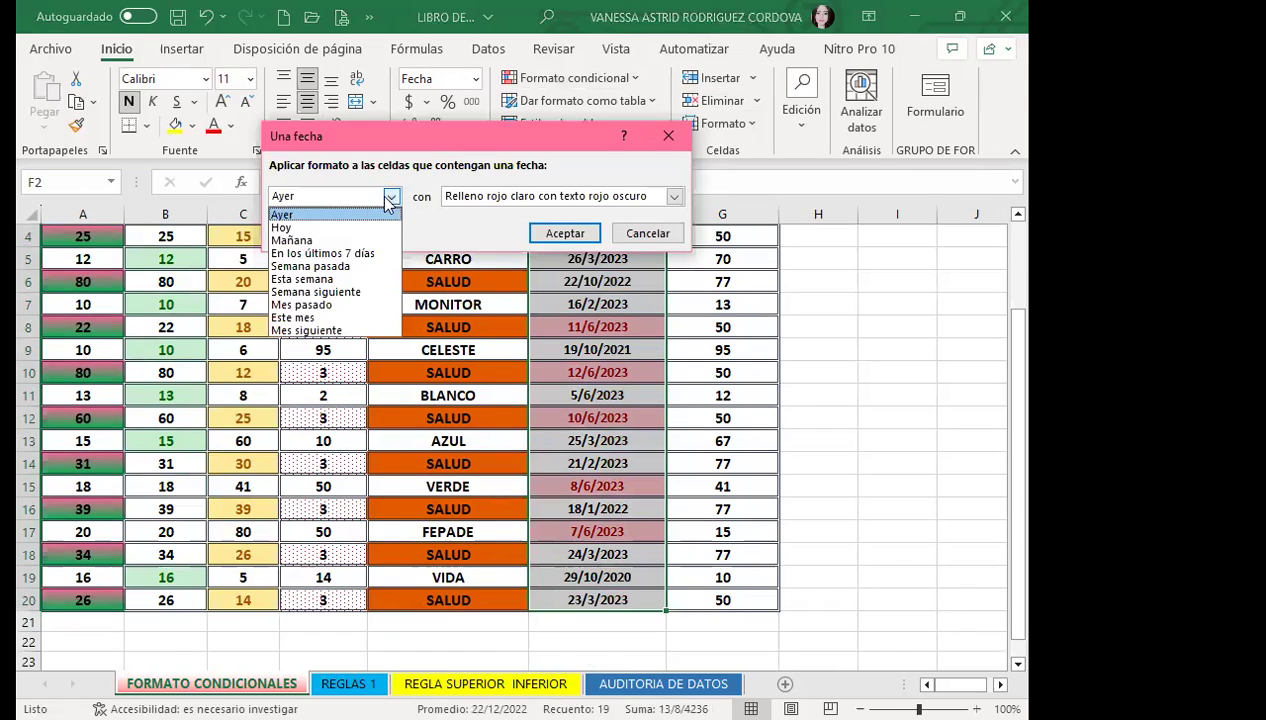
{"action": "left_click", "coordinate": [292, 241]}
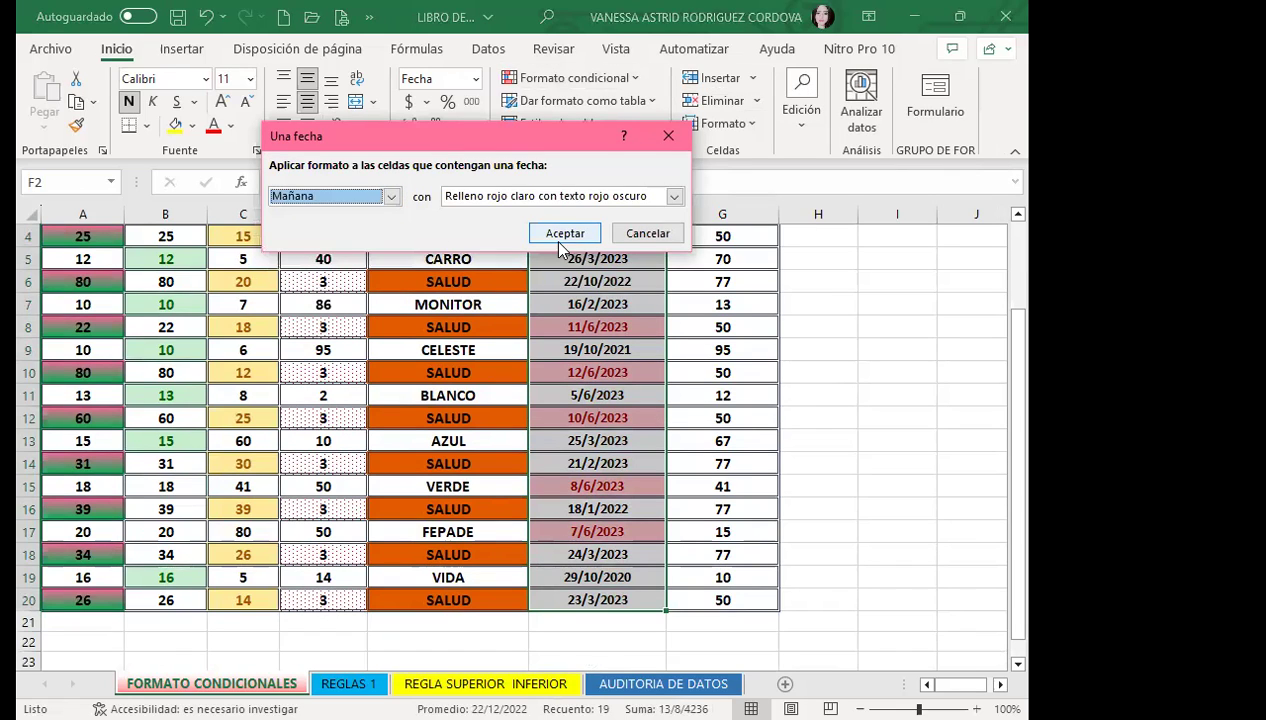
{"action": "left_click", "coordinate": [394, 197]}
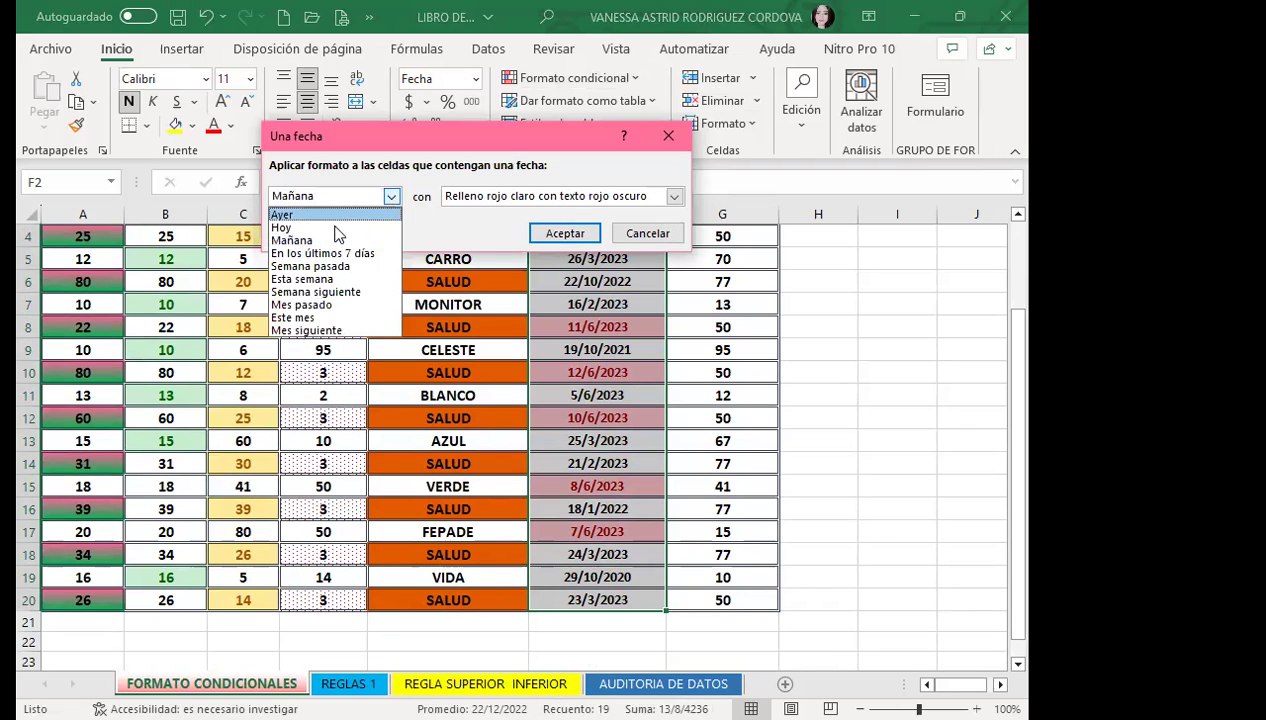
{"action": "left_click", "coordinate": [297, 305]}
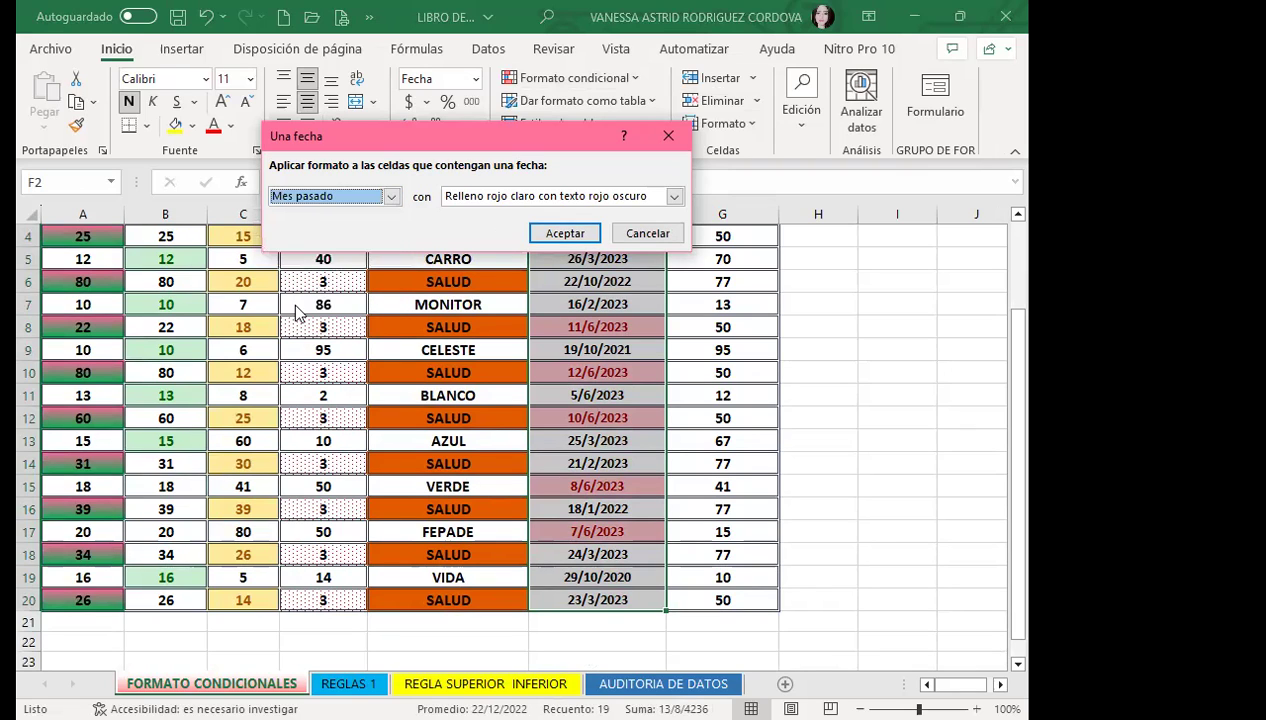
{"action": "left_click", "coordinate": [553, 235]}
Step: Deselect the column and undo the date highlighting with Ctrl+Z
{"action": "scroll", "coordinate": [560, 440], "scroll_direction": "up", "scroll_amount": 1}
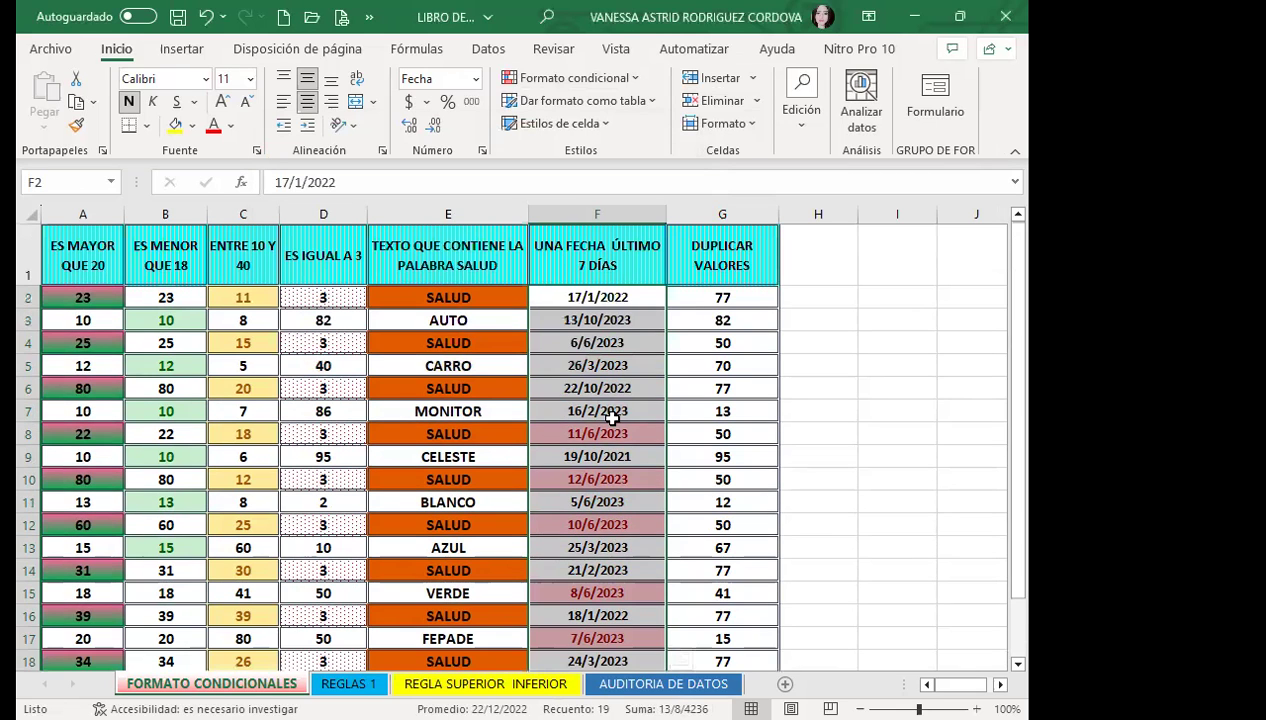
{"action": "left_click", "coordinate": [615, 418]}
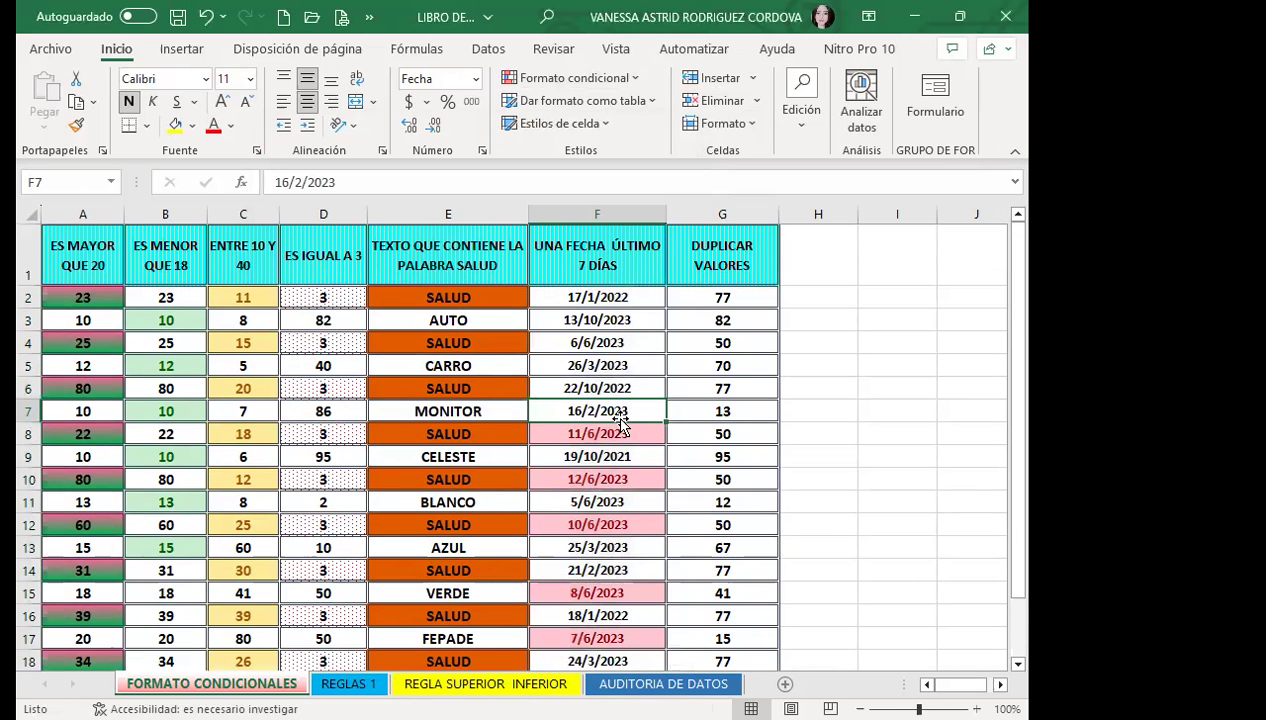
{"action": "key", "text": "ctrl+z"}
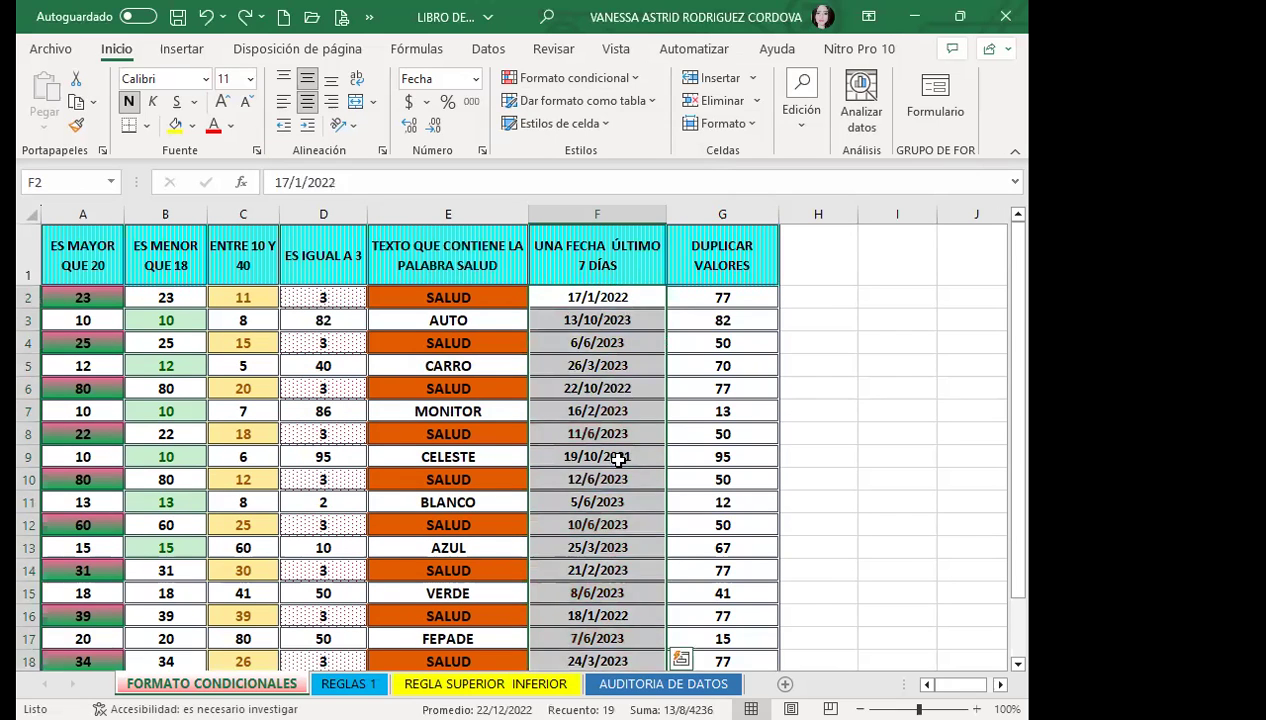
Step: Reselect the dates F2:F20 and start a new Una fecha highlight rule
{"action": "left_click", "coordinate": [619, 456]}
{"action": "left_click_drag", "start_coordinate": [596, 297], "coordinate": [597, 622]}
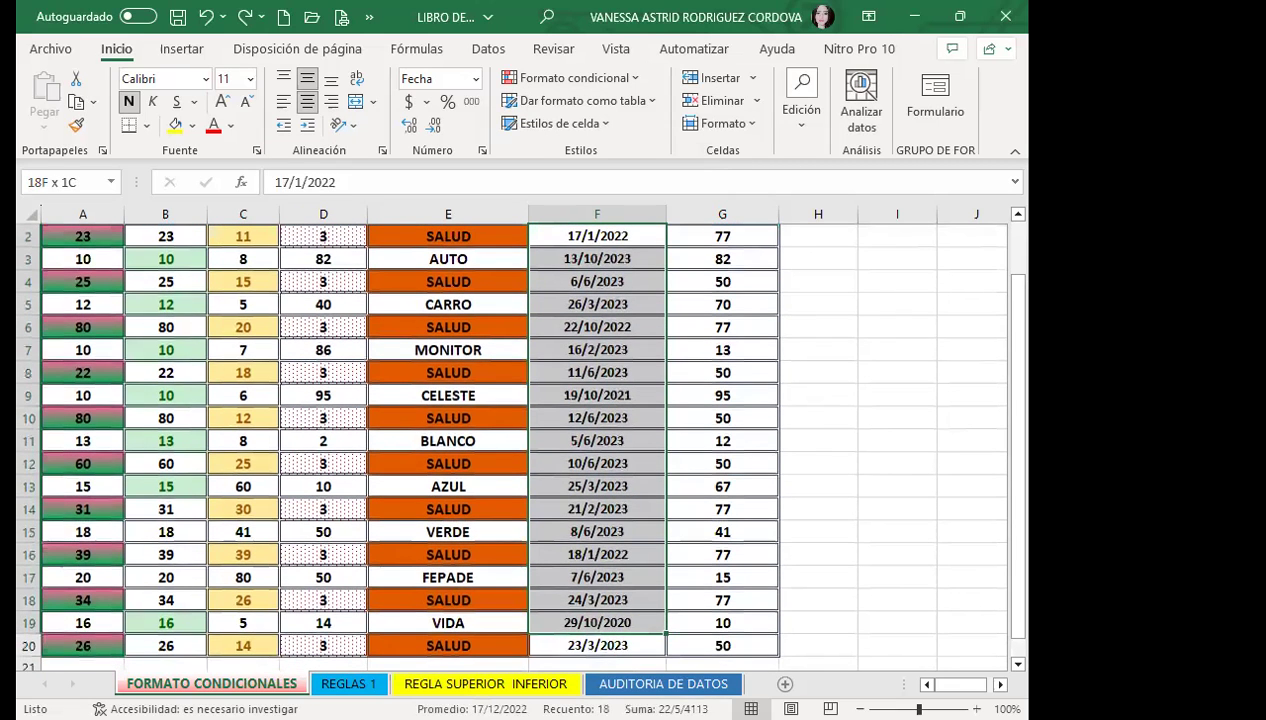
{"action": "left_click_drag", "start_coordinate": [597, 622], "coordinate": [597, 605]}
{"action": "left_click", "coordinate": [634, 80]}
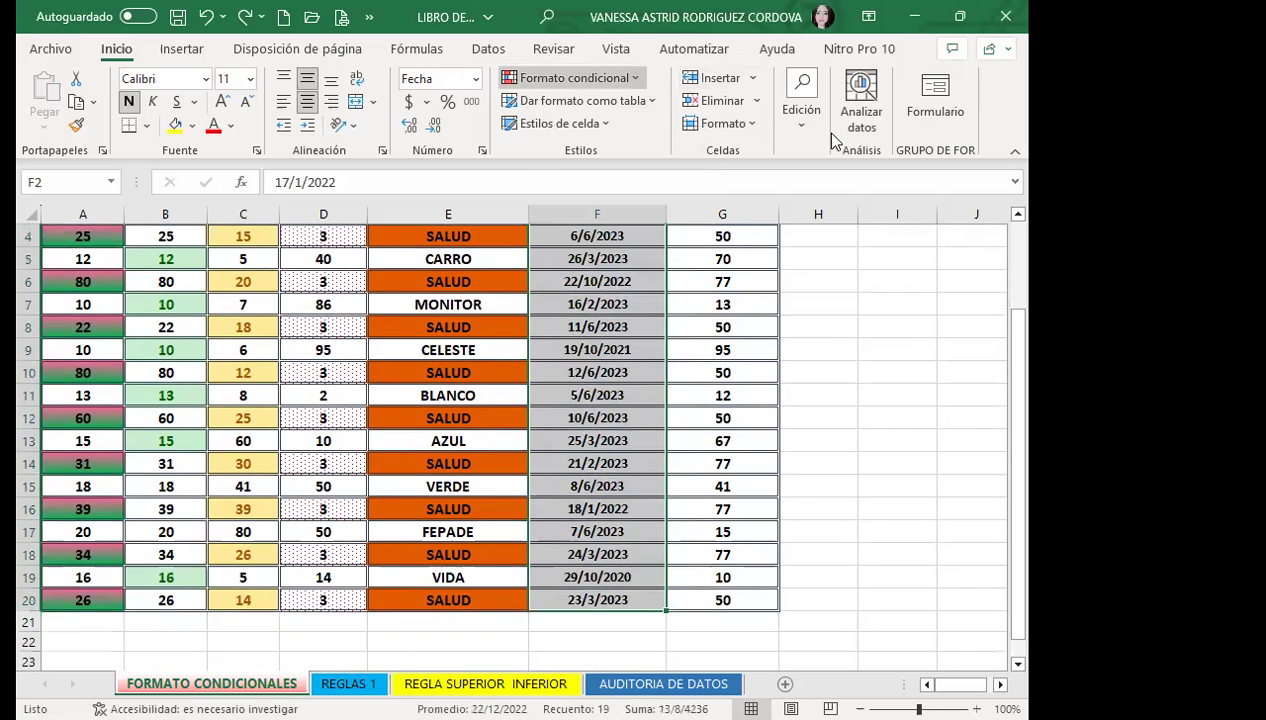
{"action": "left_click", "coordinate": [870, 358]}
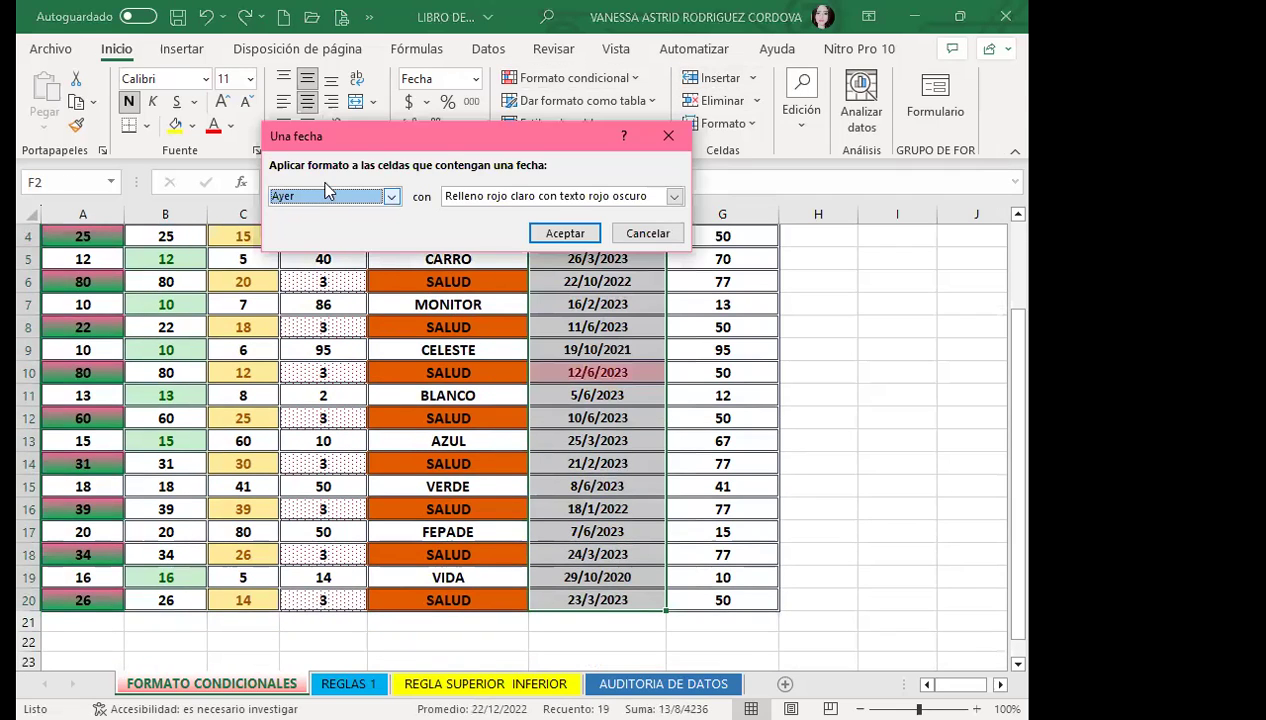
Step: Try the date conditions Hoy, Esta semana, Semana siguiente, Mes pasado and Este mes
{"action": "left_click", "coordinate": [392, 197]}
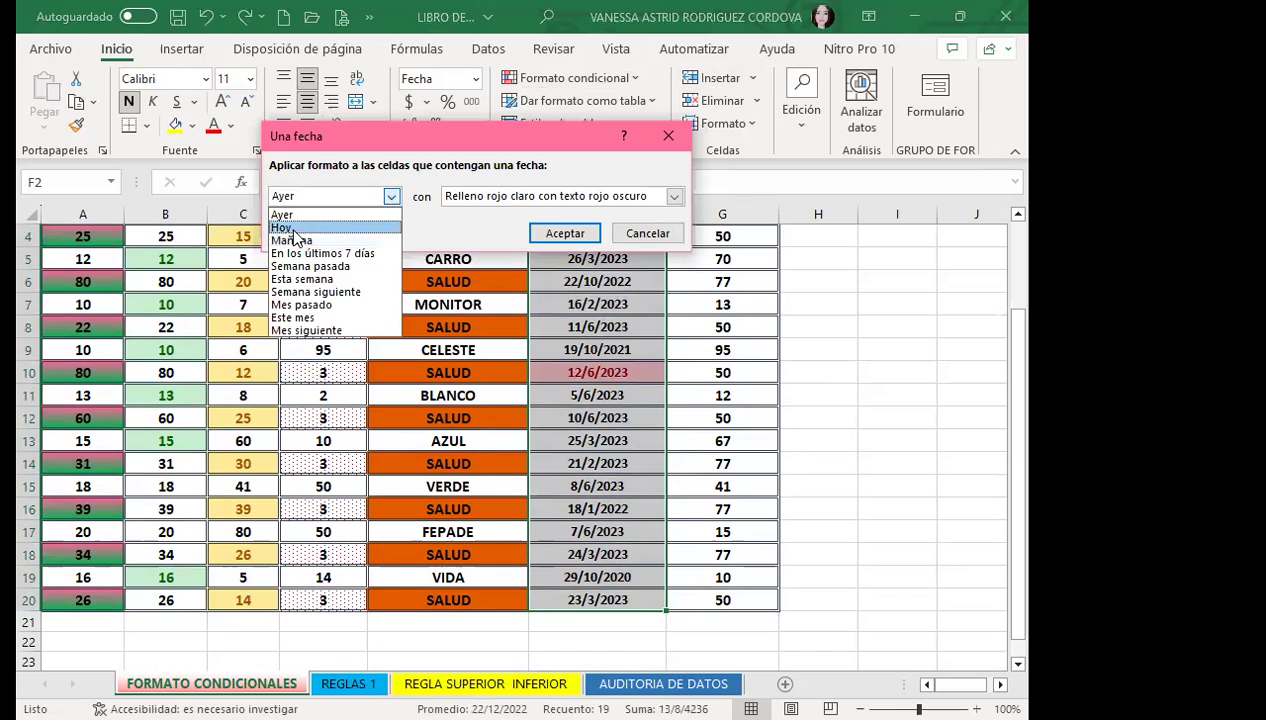
{"action": "left_click", "coordinate": [290, 224]}
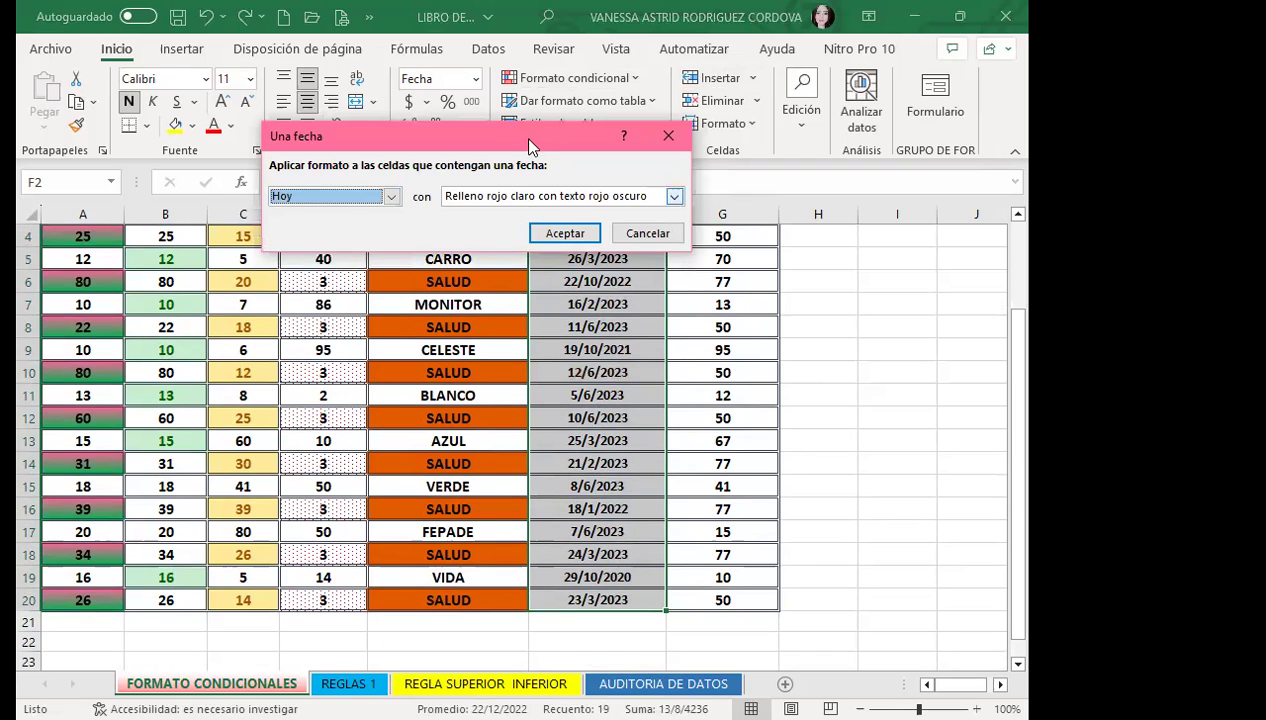
{"action": "left_click_drag", "start_coordinate": [548, 145], "coordinate": [378, 96]}
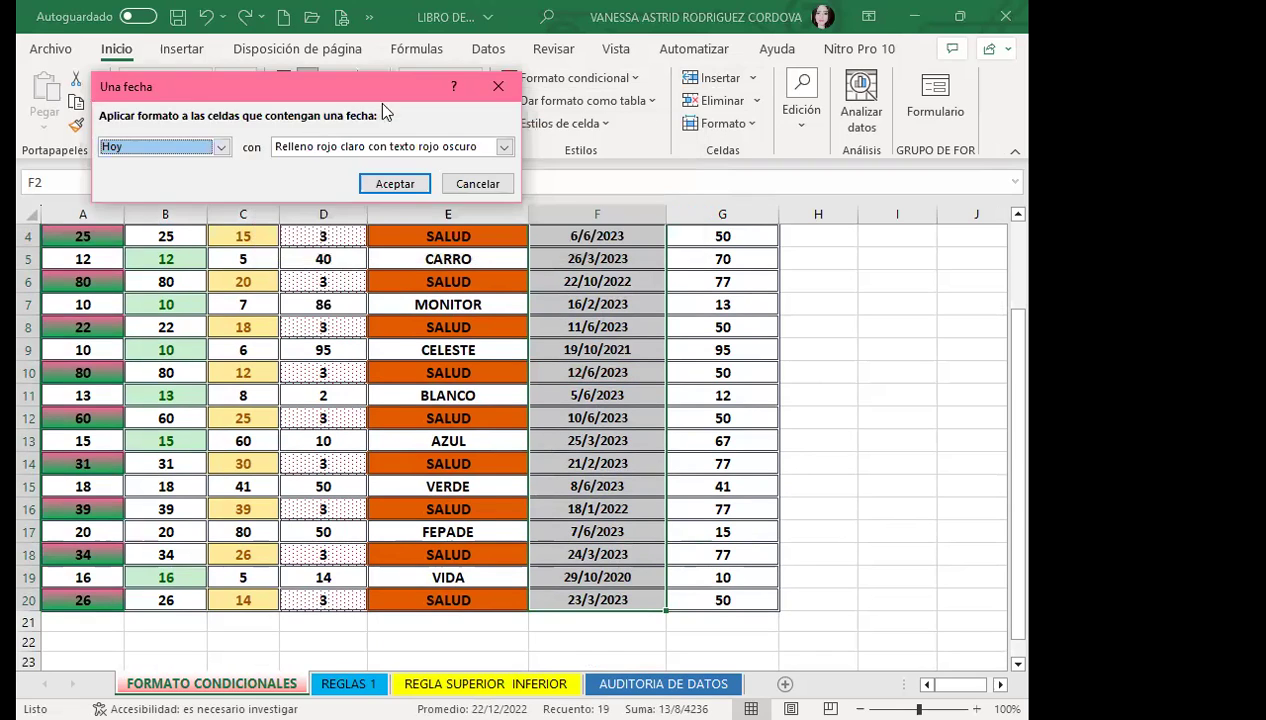
{"action": "left_click", "coordinate": [221, 147]}
{"action": "left_click", "coordinate": [141, 231]}
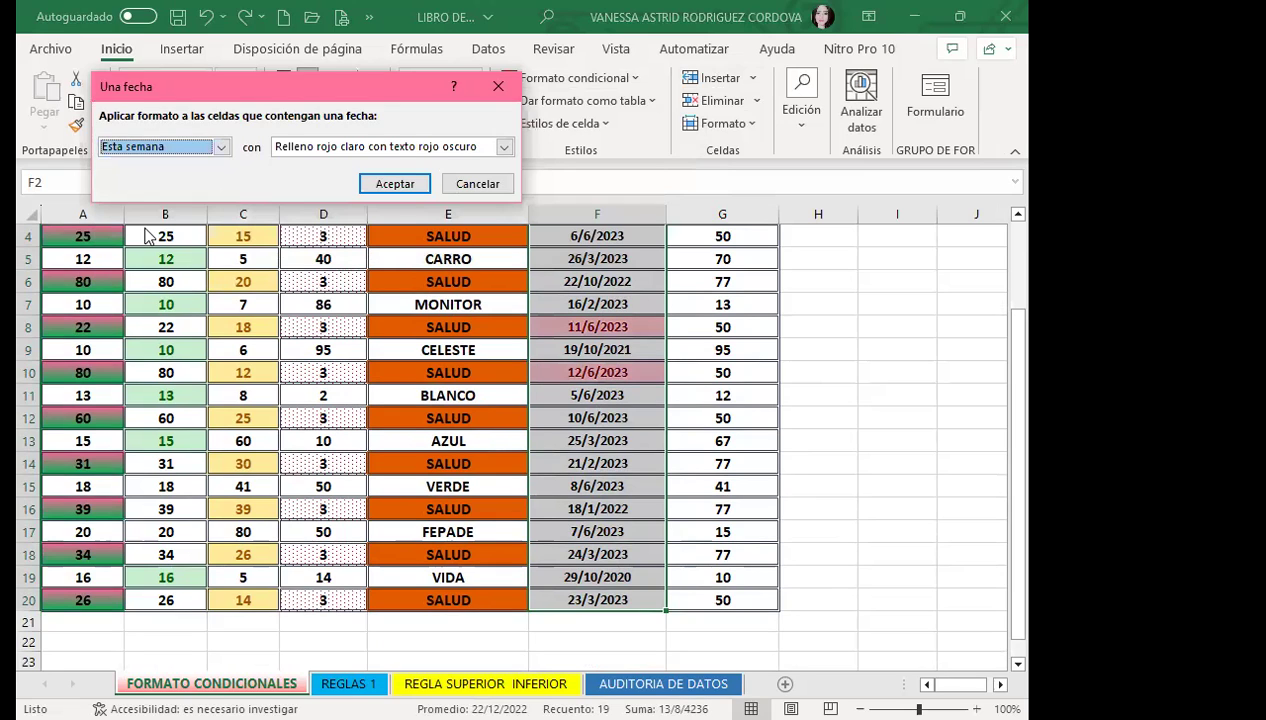
{"action": "left_click", "coordinate": [222, 148]}
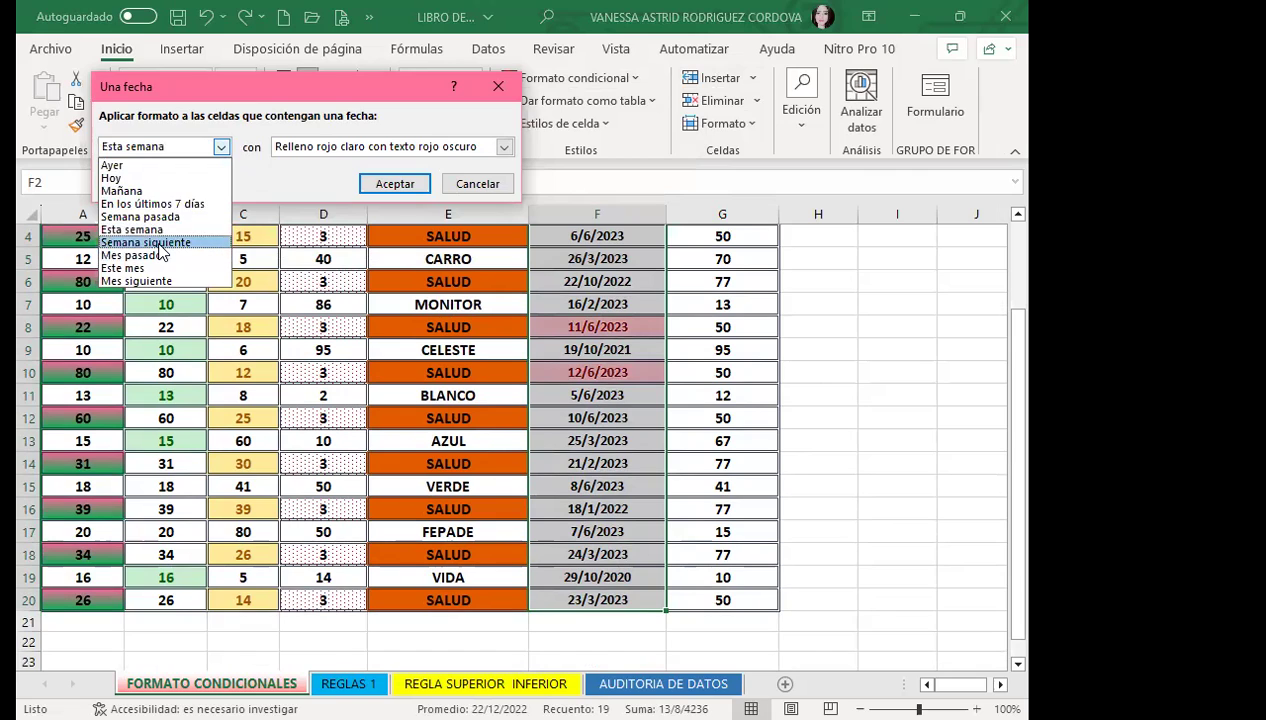
{"action": "left_click", "coordinate": [224, 204]}
{"action": "left_click", "coordinate": [222, 147]}
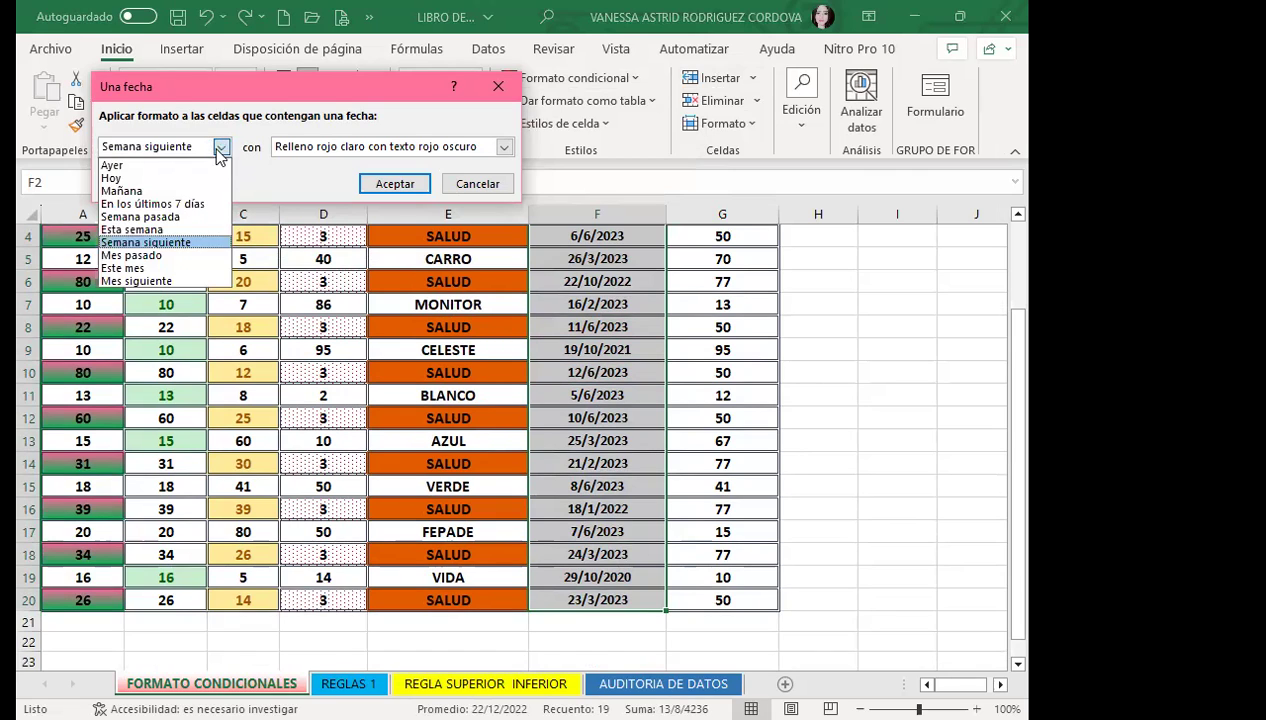
{"action": "left_click", "coordinate": [145, 251]}
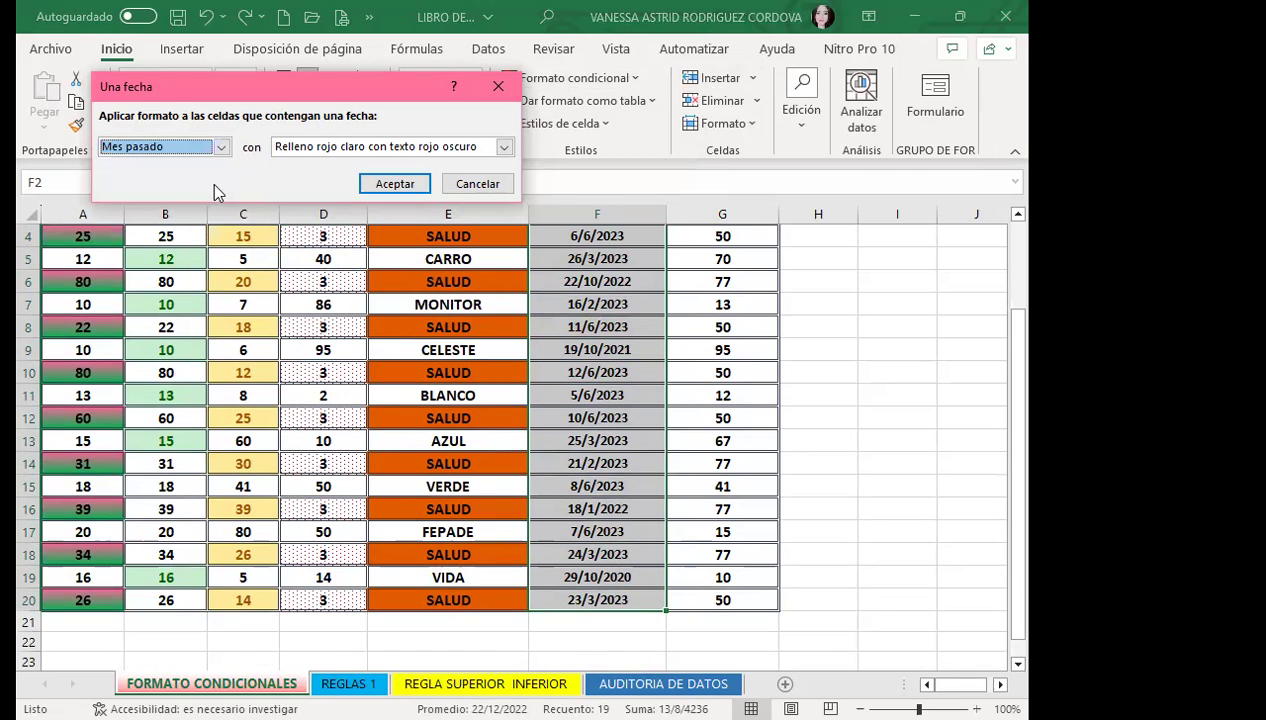
{"action": "left_click", "coordinate": [222, 147]}
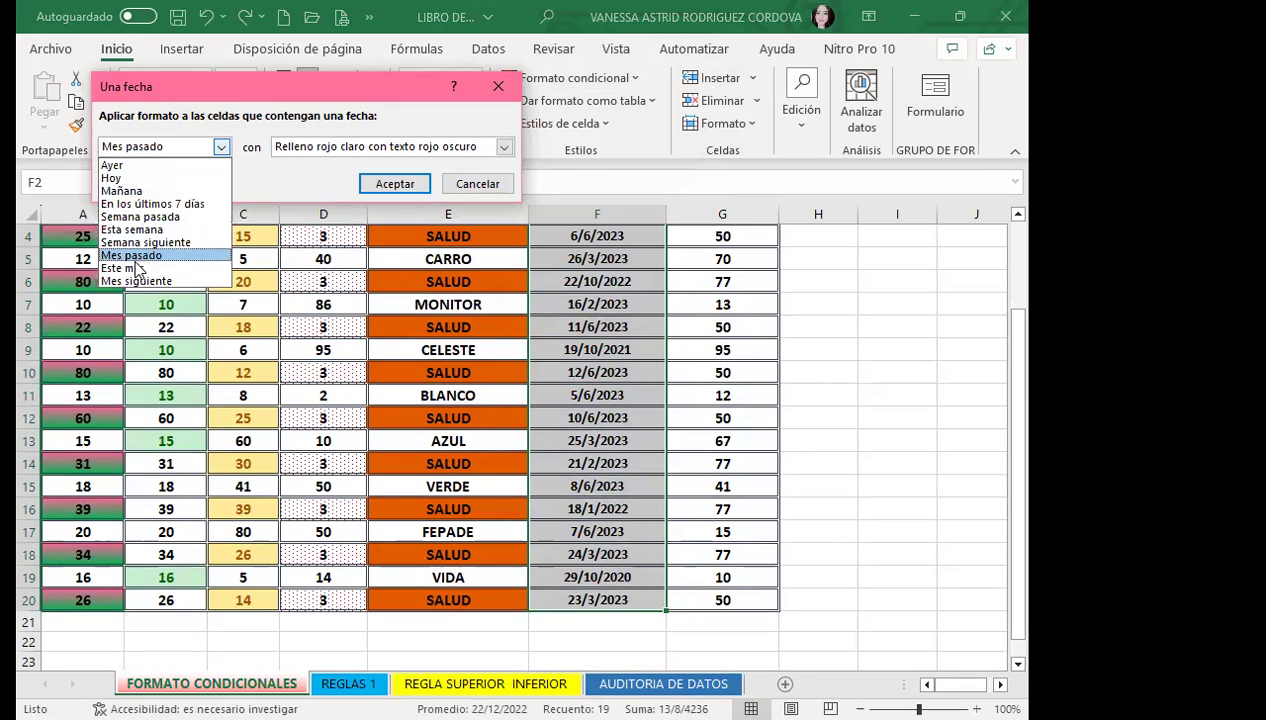
{"action": "left_click", "coordinate": [140, 265]}
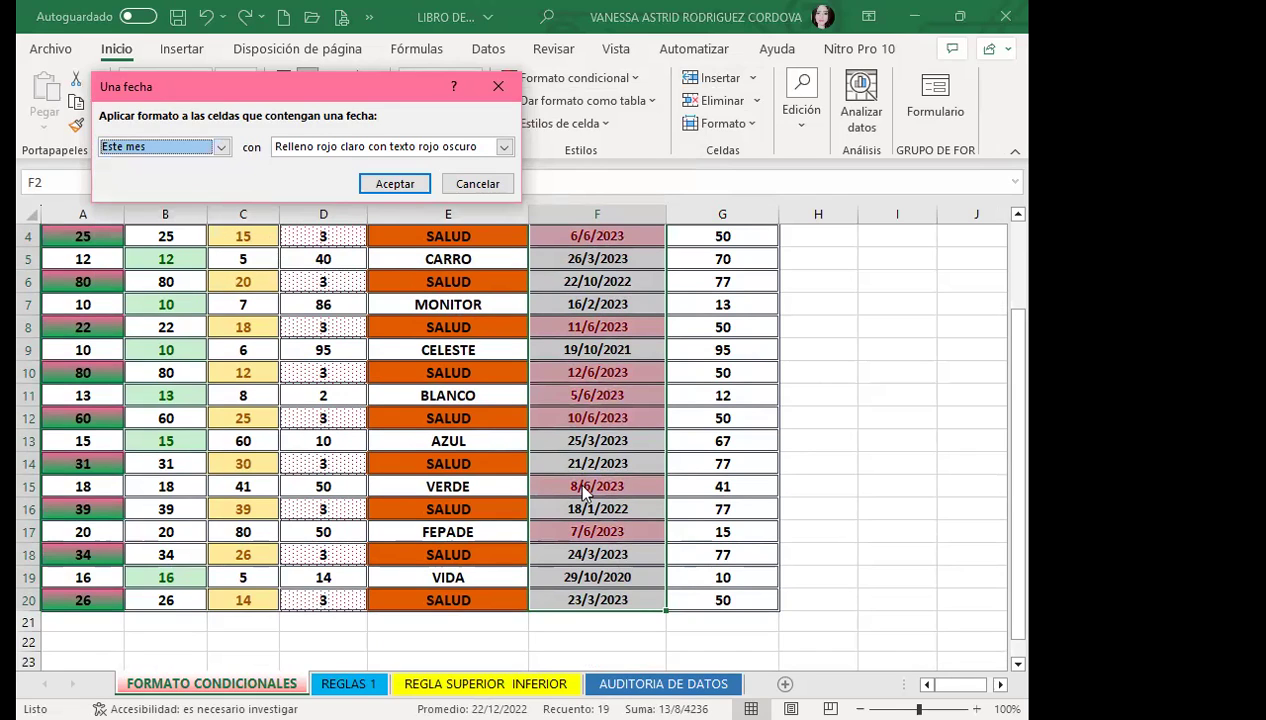
Step: Try Mes siguiente, Ayer and Hoy, then apply the En los últimos 7 días condition
{"action": "left_click", "coordinate": [222, 150]}
{"action": "left_click", "coordinate": [152, 282]}
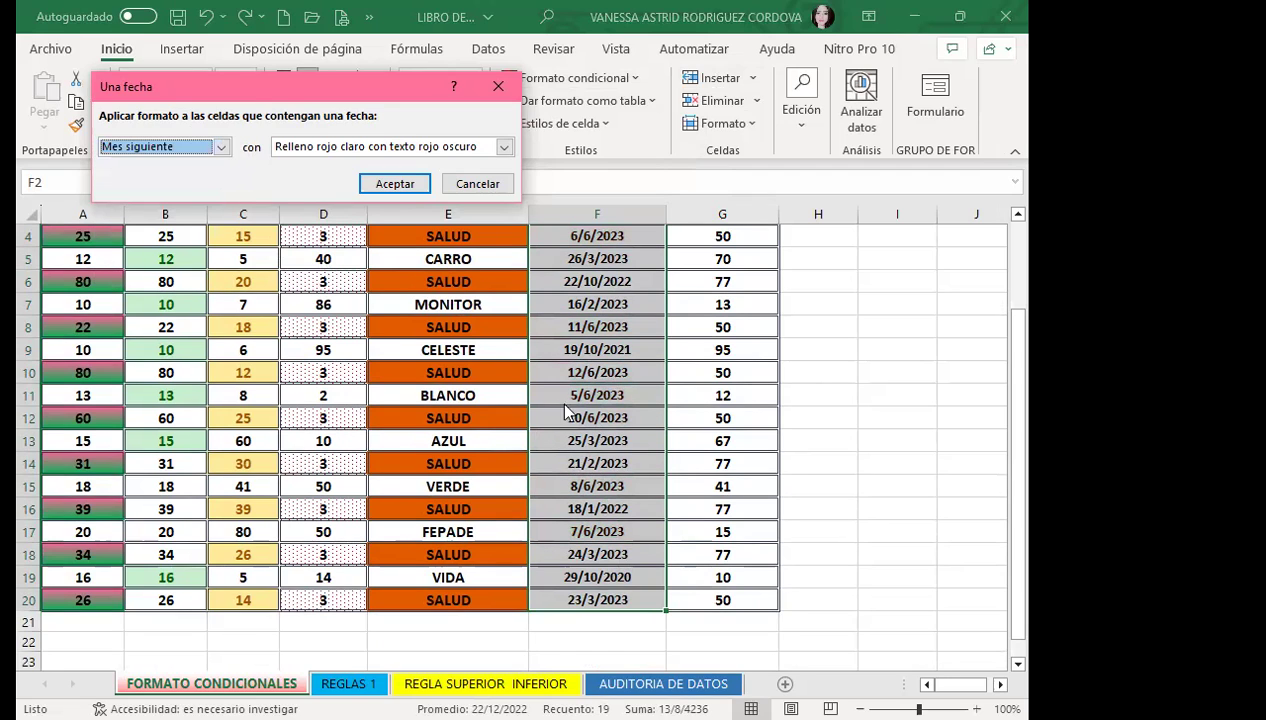
{"action": "left_click", "coordinate": [223, 148]}
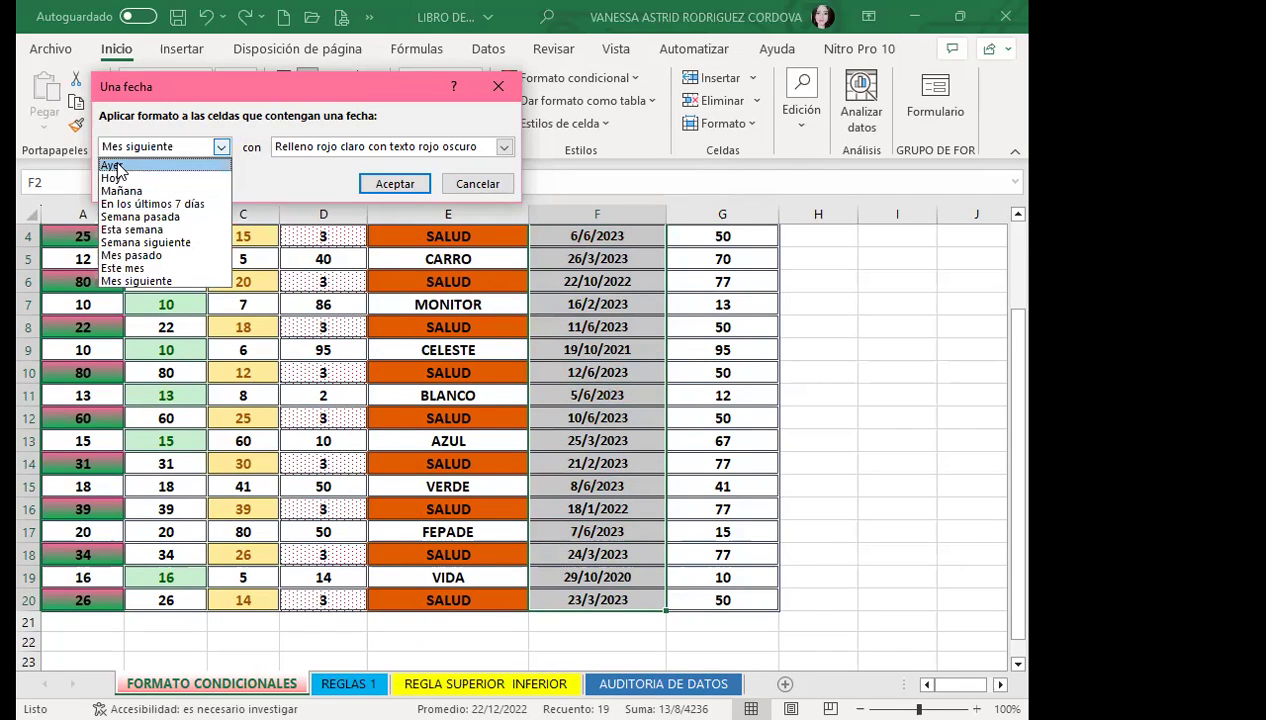
{"action": "left_click", "coordinate": [116, 165]}
{"action": "left_click", "coordinate": [221, 148]}
{"action": "left_click", "coordinate": [133, 176]}
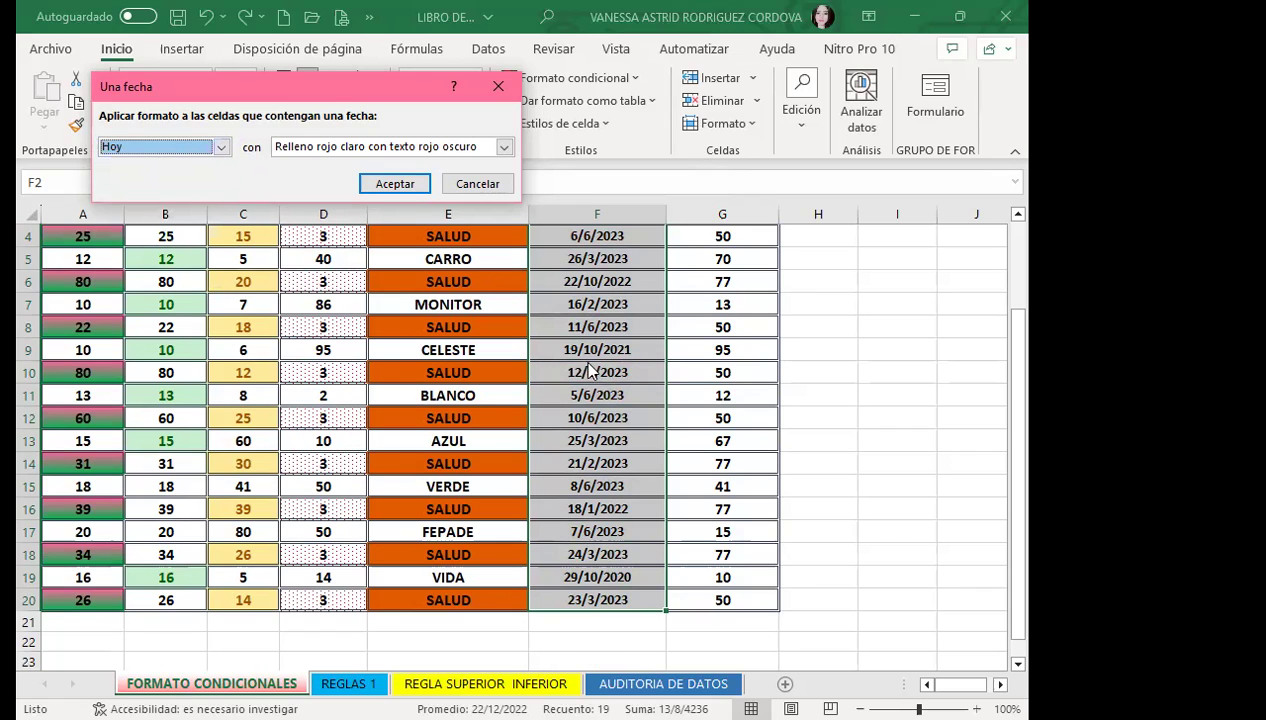
{"action": "left_click", "coordinate": [221, 148]}
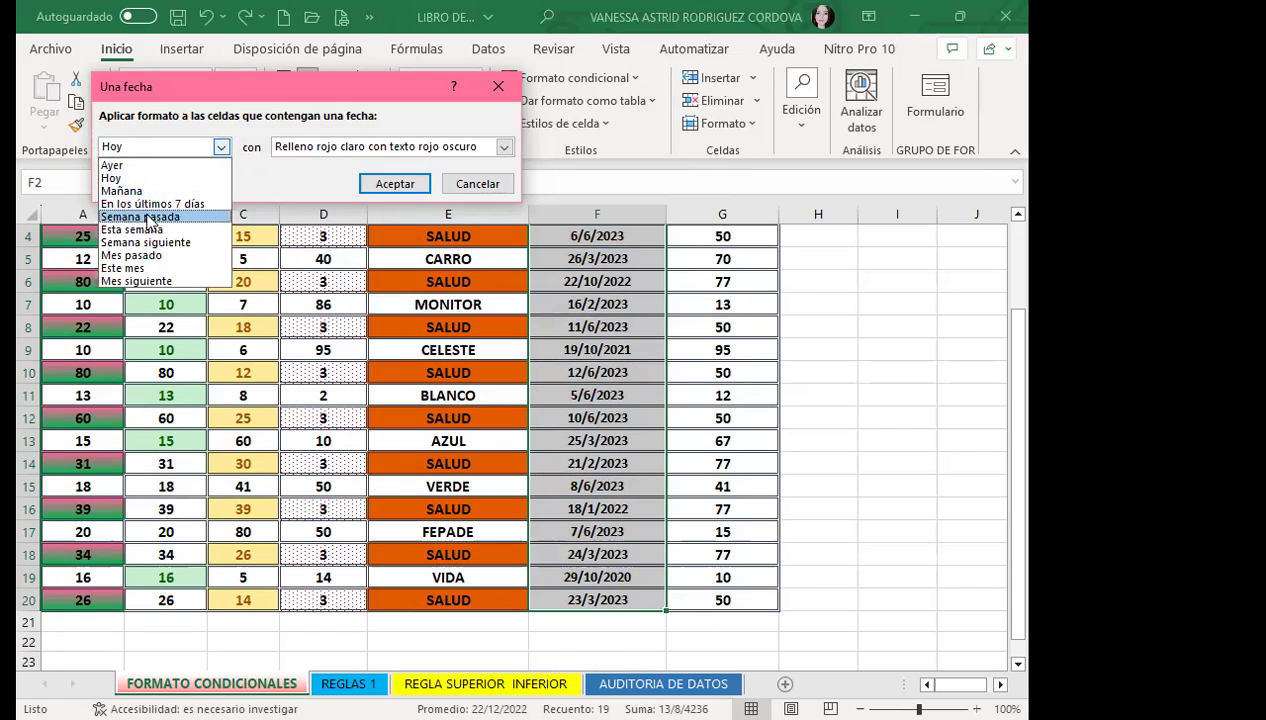
{"action": "left_click", "coordinate": [150, 198]}
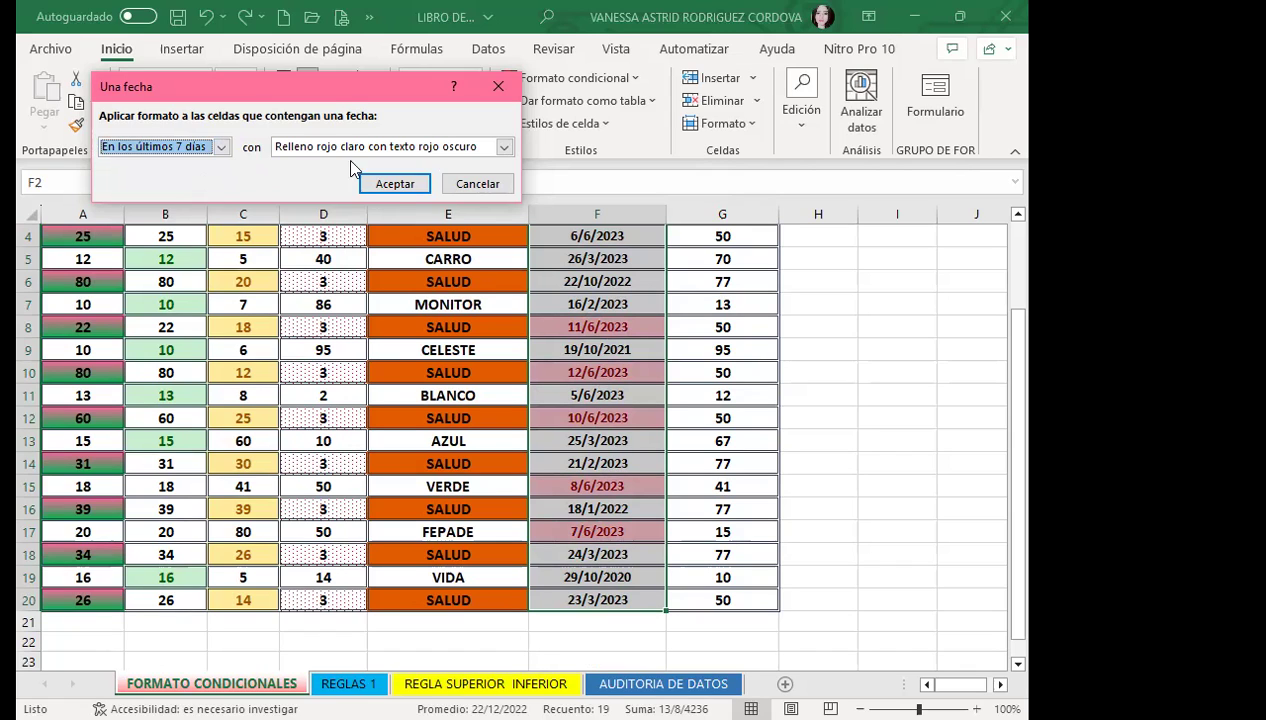
{"action": "left_click", "coordinate": [414, 190]}
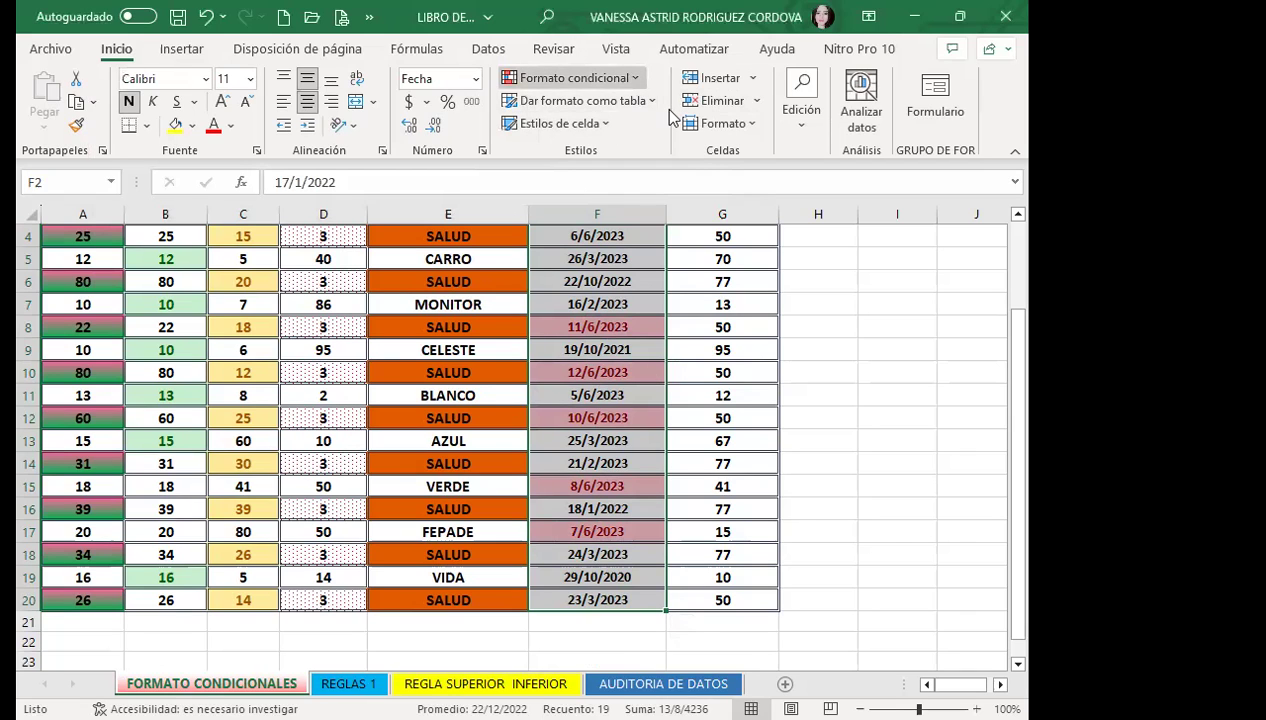
{"action": "left_click", "coordinate": [570, 78]}
{"action": "mouse_move", "coordinate": [650, 117]}
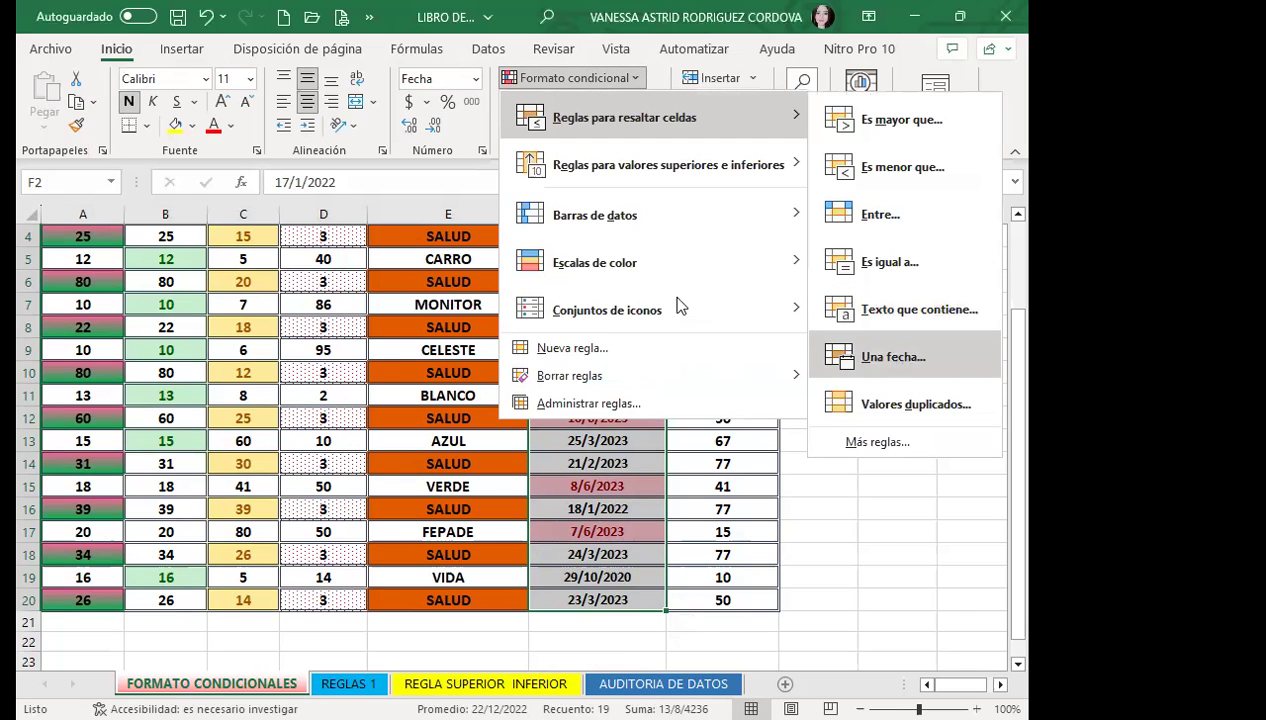
{"action": "left_click", "coordinate": [893, 357]}
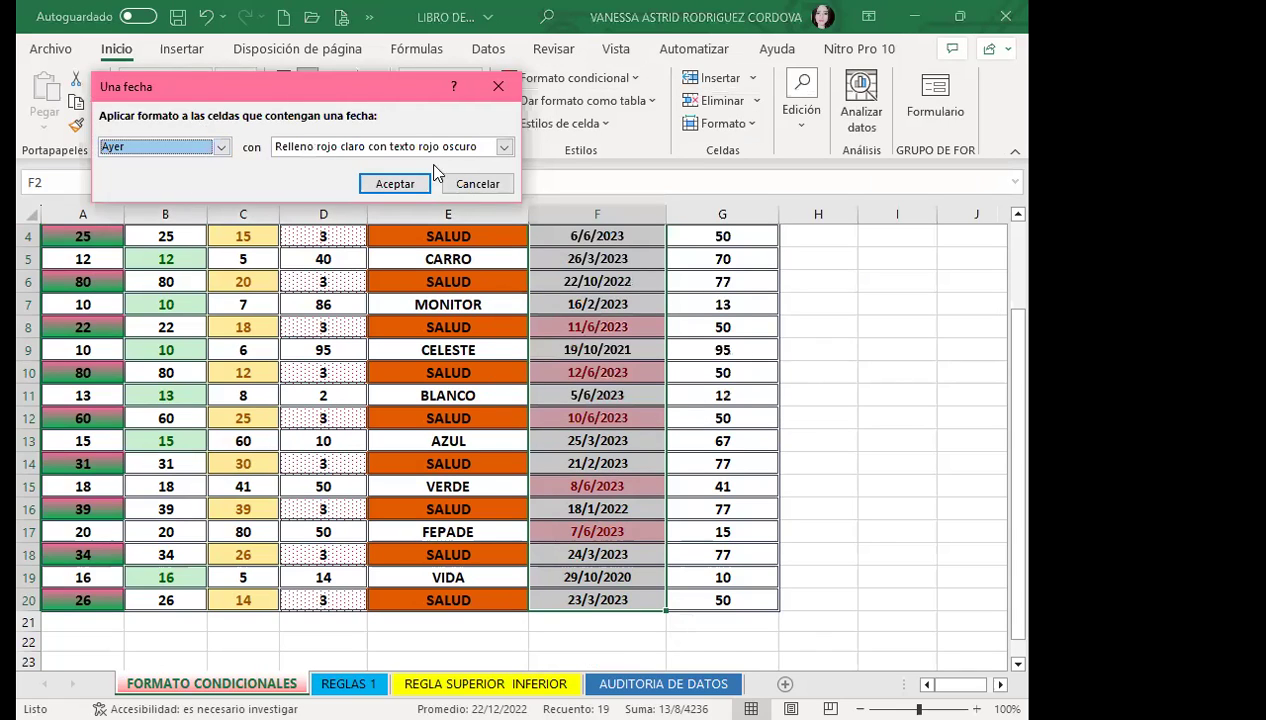
{"action": "left_click", "coordinate": [504, 147]}
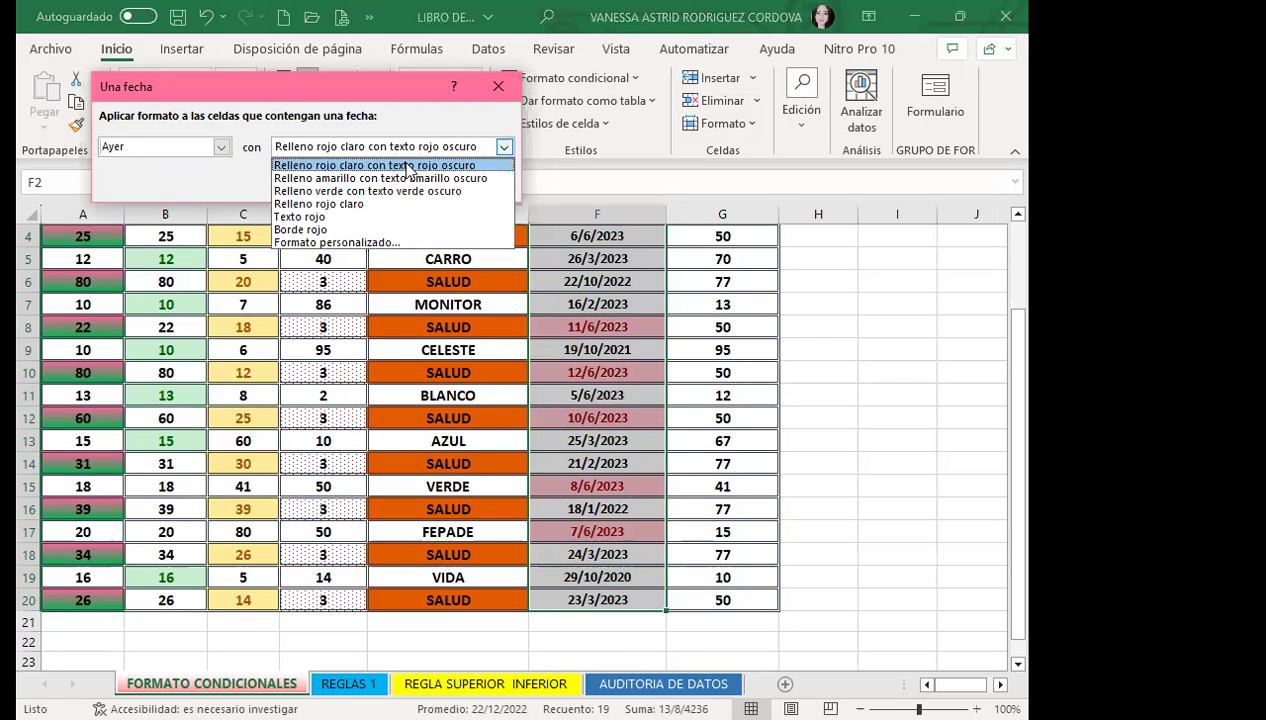
{"action": "left_click", "coordinate": [352, 178]}
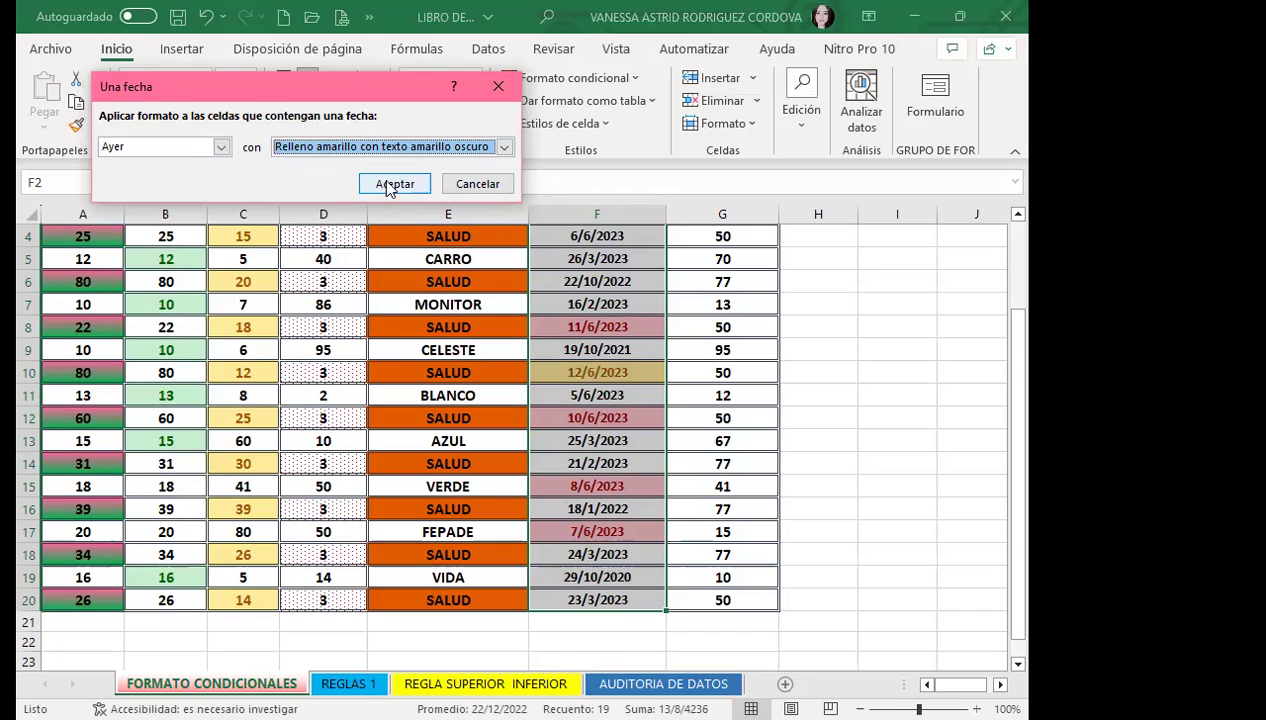
{"action": "left_click", "coordinate": [500, 87]}
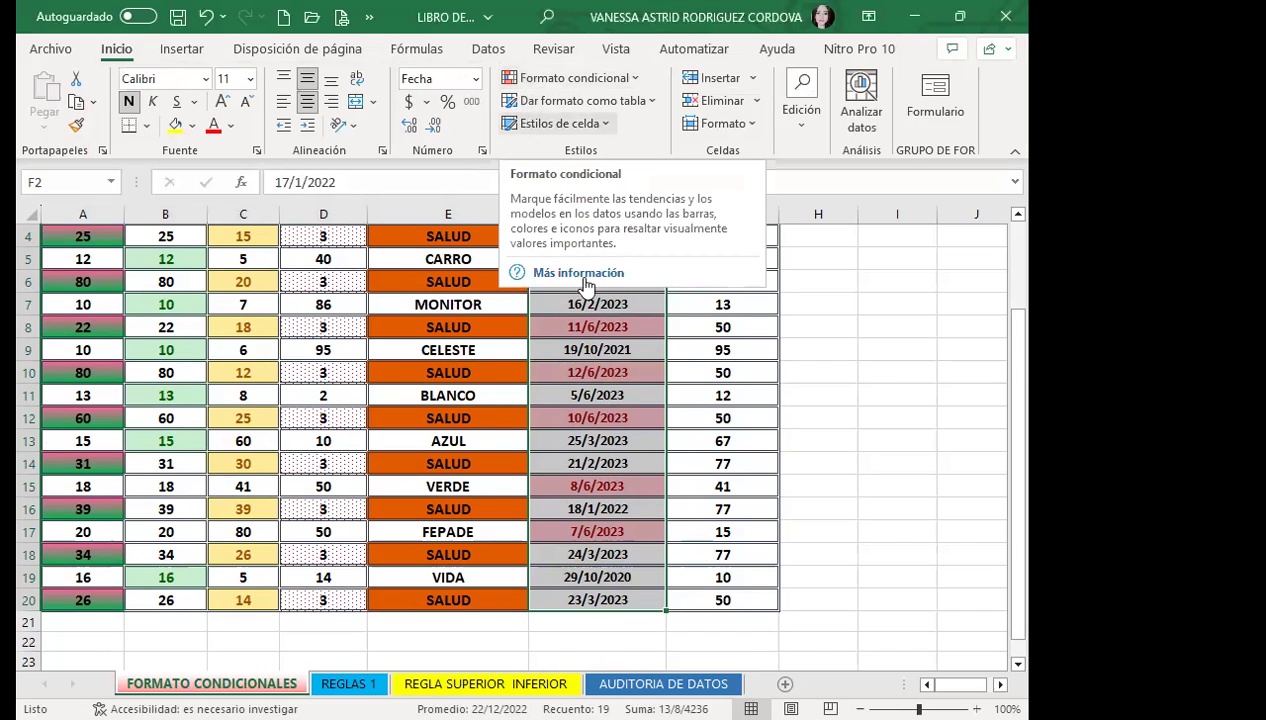
{"action": "left_click", "coordinate": [596, 352]}
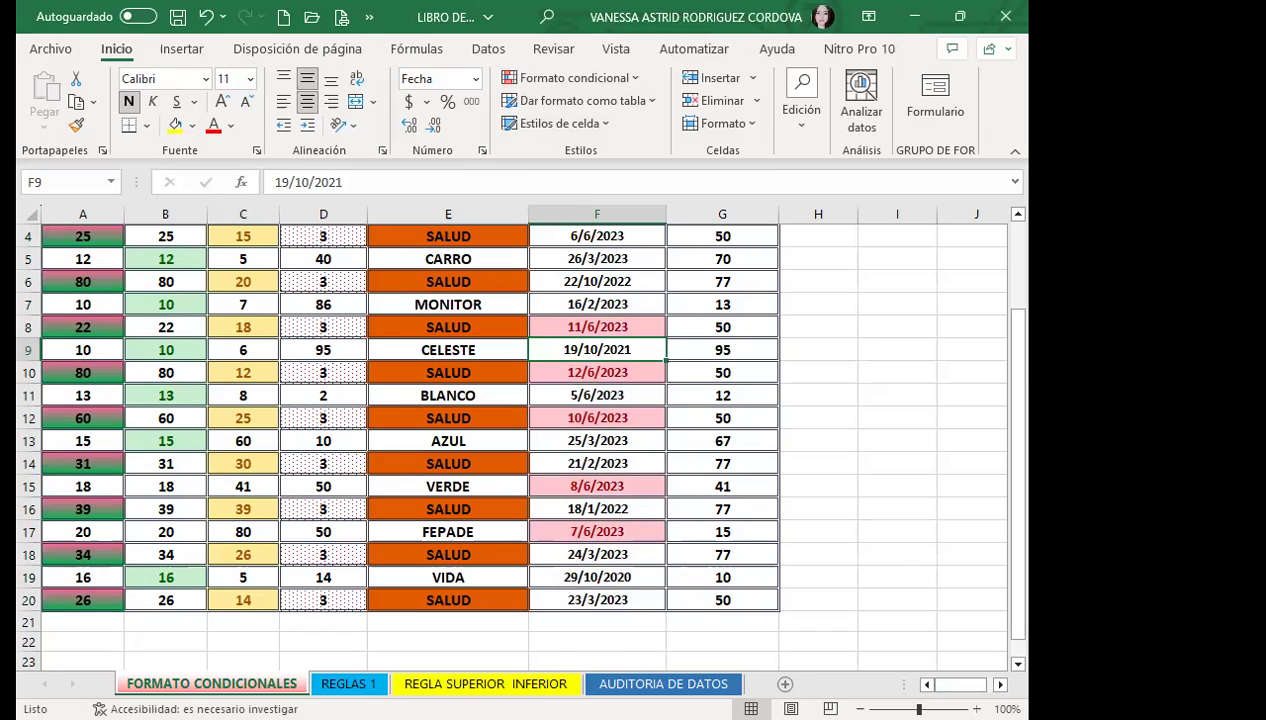
{"action": "left_click", "coordinate": [597, 405]}
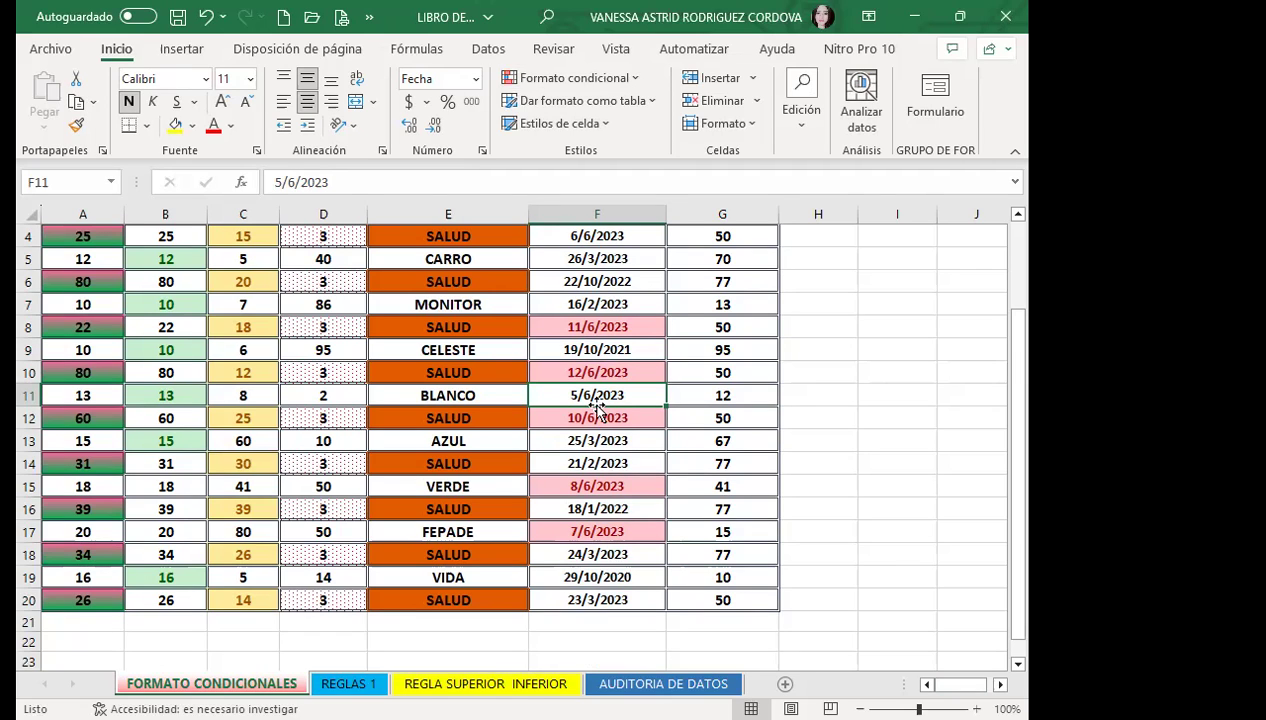
{"action": "scroll", "coordinate": [636, 427], "scroll_direction": "up", "scroll_amount": 1}
Step: Select the DUPLICAR VALORES values G2:G20
{"action": "left_click", "coordinate": [644, 389]}
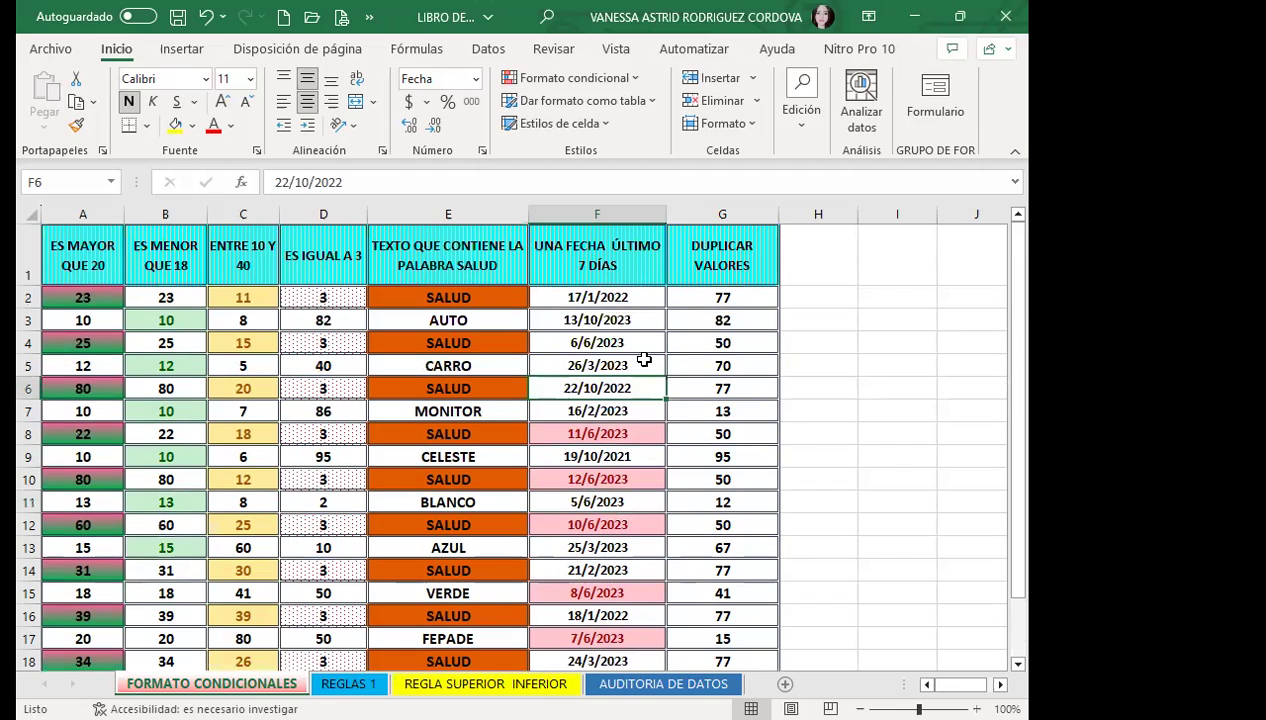
{"action": "left_click_drag", "start_coordinate": [702, 299], "coordinate": [722, 622]}
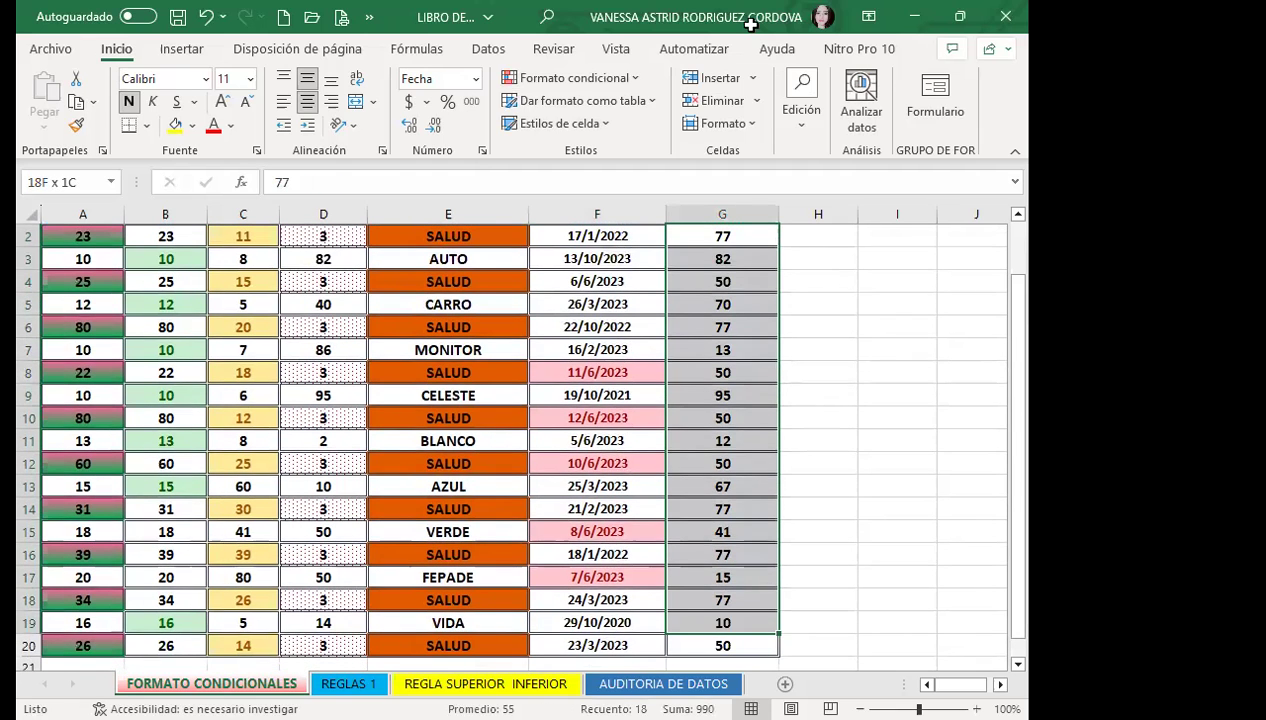
{"action": "left_click_drag", "start_coordinate": [733, 201], "coordinate": [715, 247]}
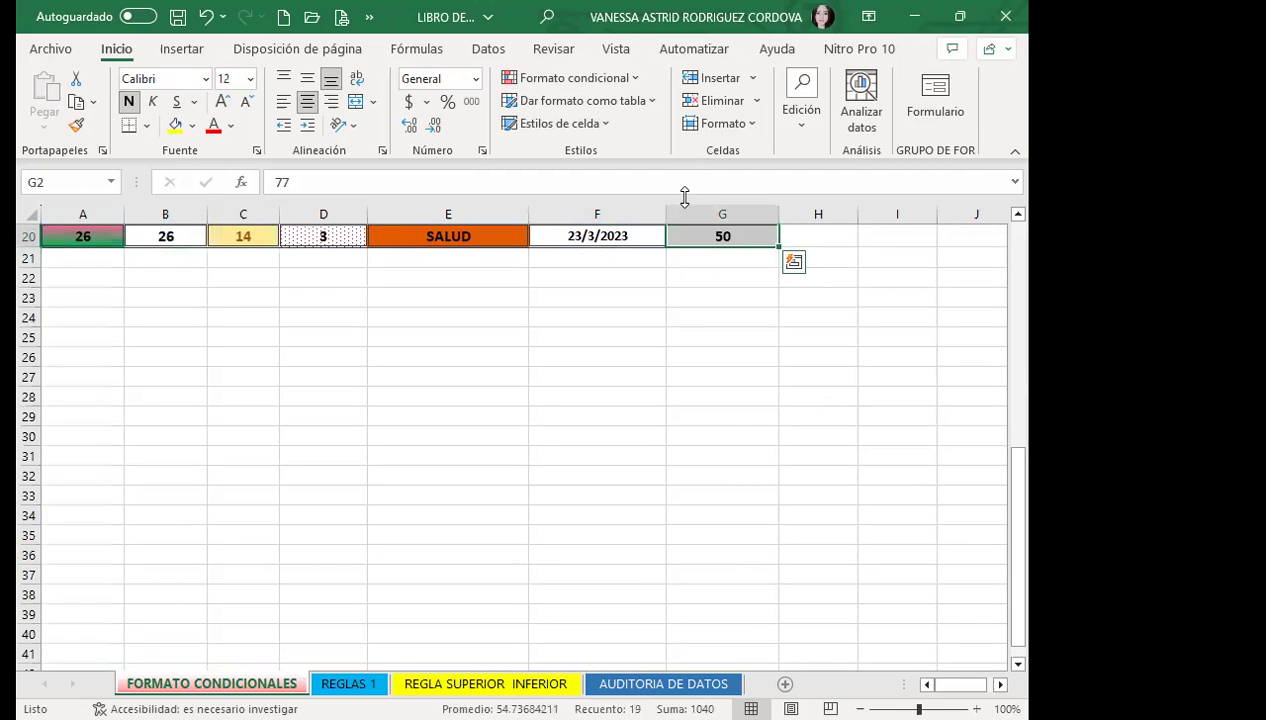
{"action": "scroll", "coordinate": [729, 313], "scroll_direction": "up", "scroll_amount": 6}
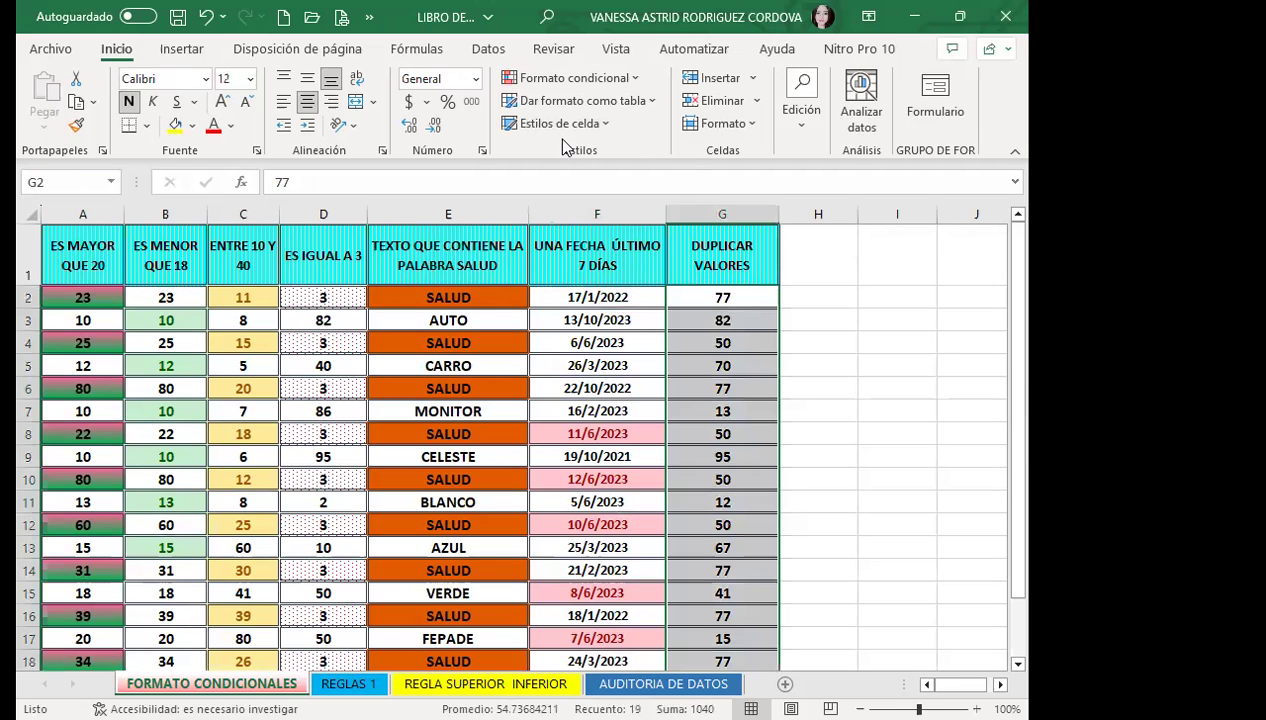
Step: Start a Valores duplicados rule and set it to Duplicados rather than Únicos
{"action": "left_click", "coordinate": [633, 77]}
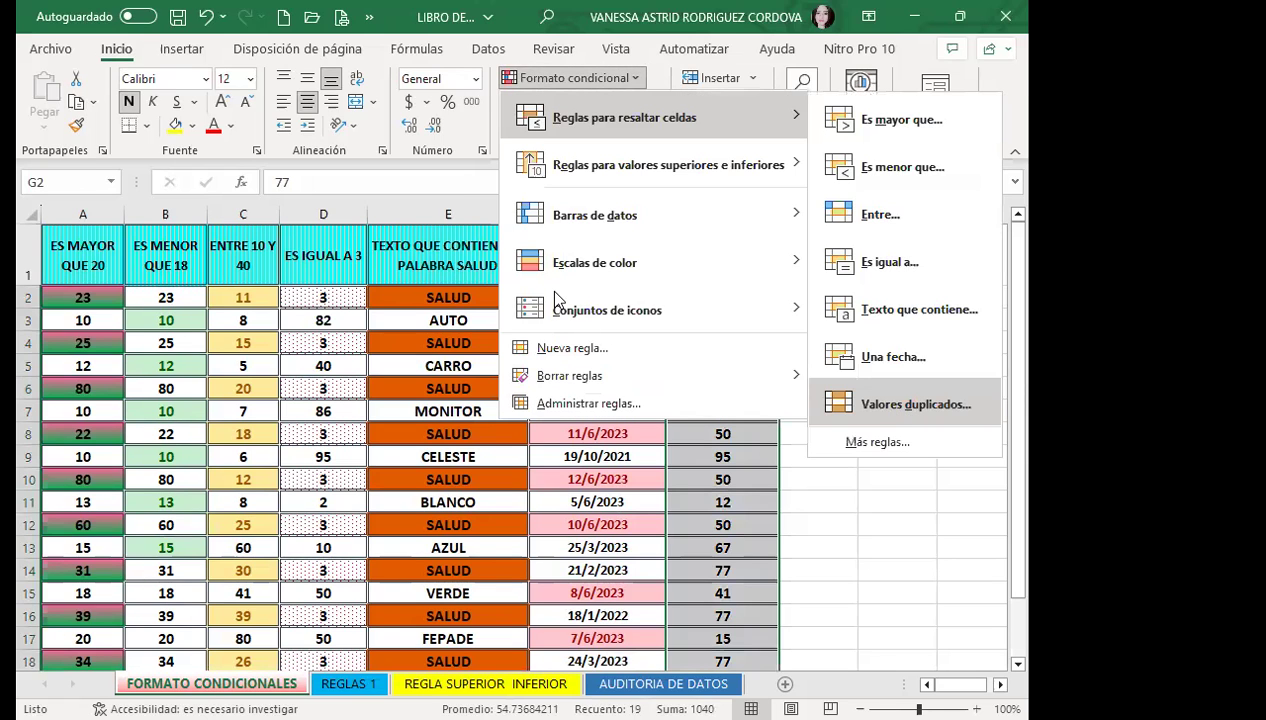
{"action": "key", "text": "Return"}
{"action": "left_click", "coordinate": [178, 147]}
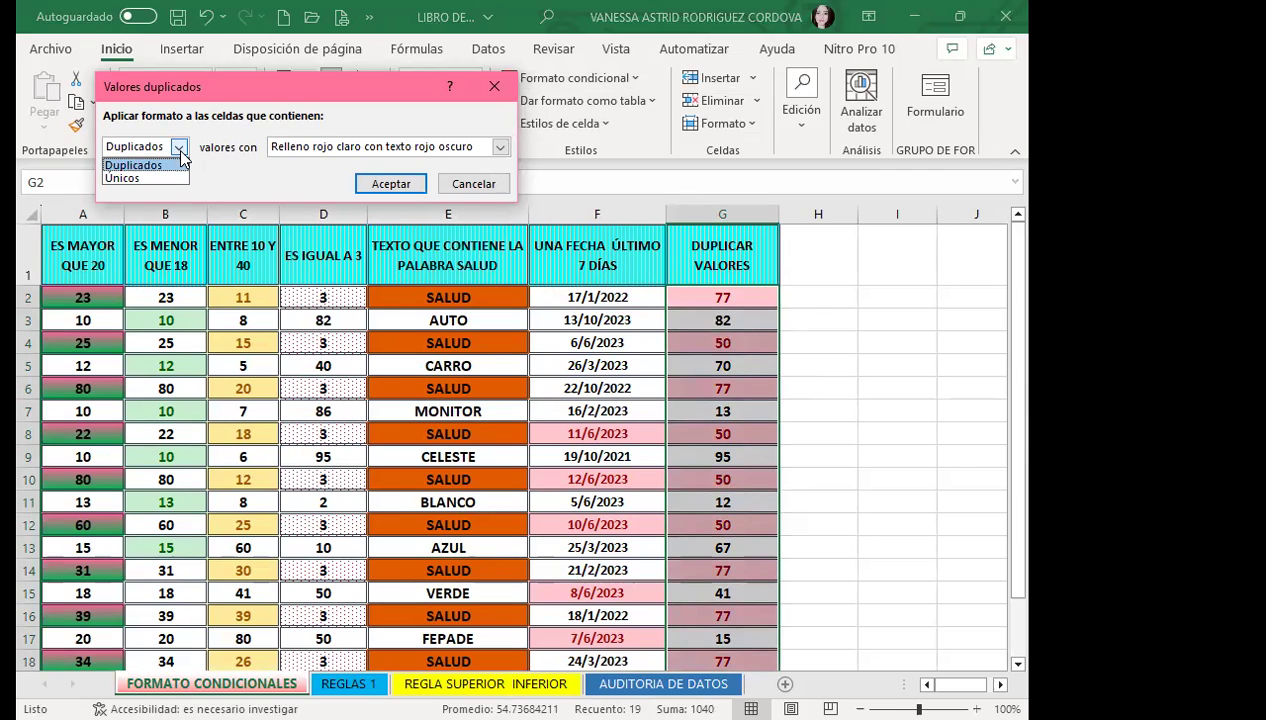
{"action": "left_click", "coordinate": [137, 178]}
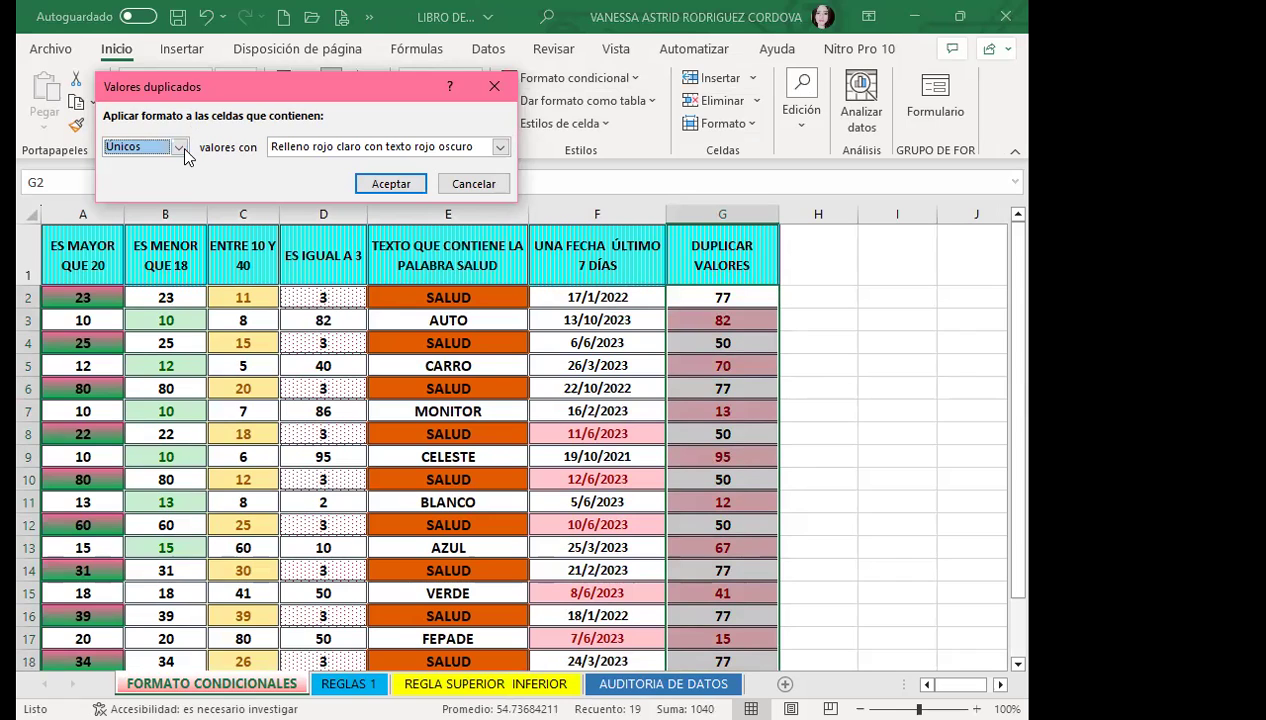
{"action": "left_click", "coordinate": [178, 146]}
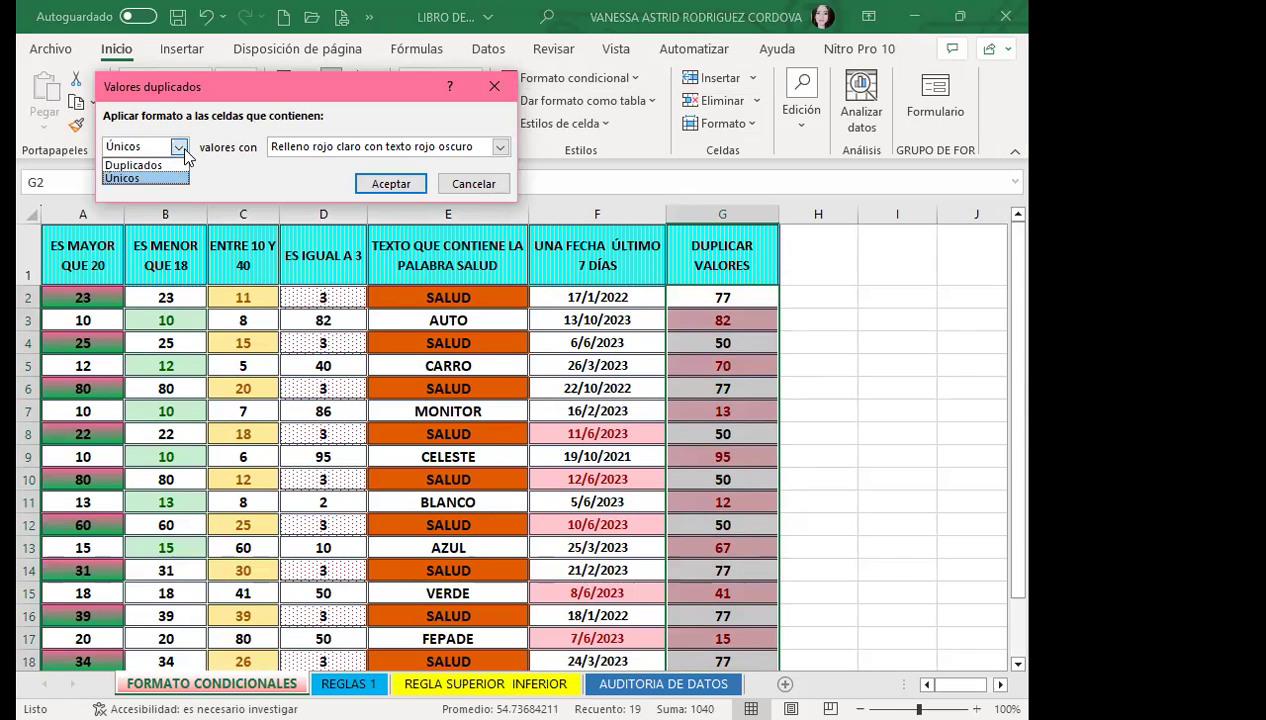
{"action": "left_click", "coordinate": [135, 165]}
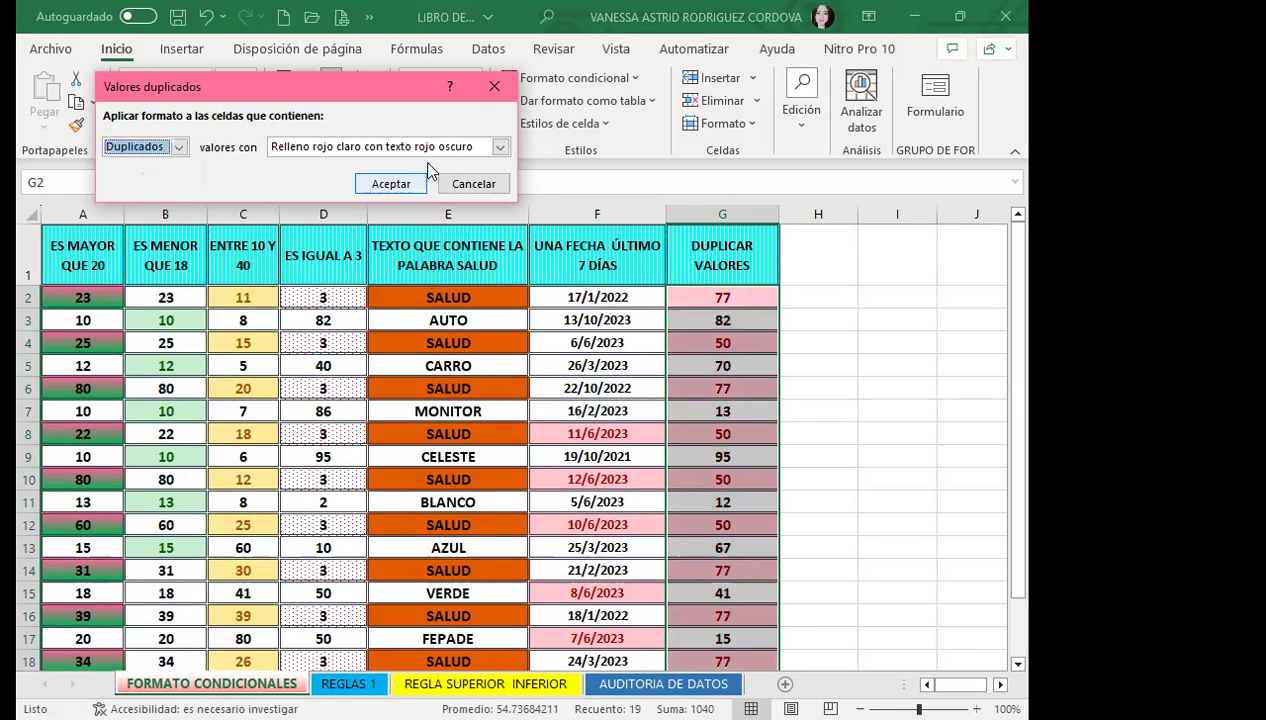
{"action": "left_click", "coordinate": [500, 146]}
Step: Apply a custom blue-grey fill to the column G duplicates and check the repeated 50 in G4
{"action": "left_click", "coordinate": [300, 242]}
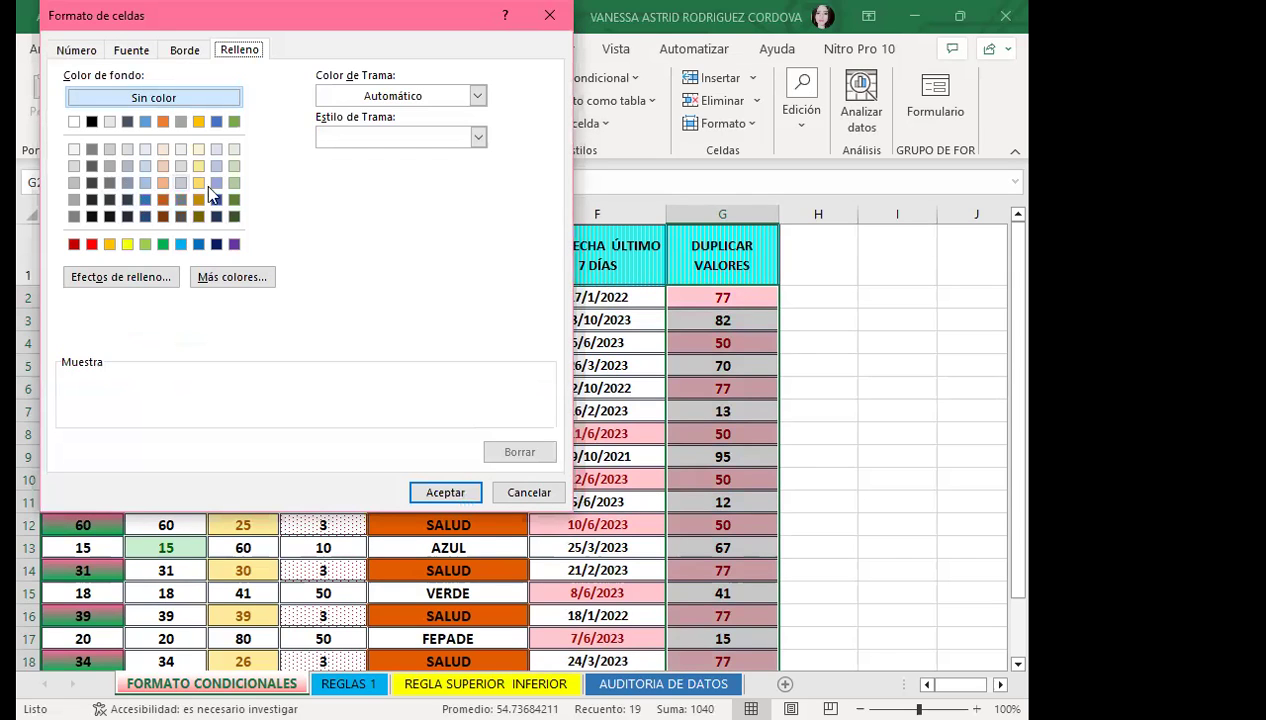
{"action": "left_click", "coordinate": [163, 149]}
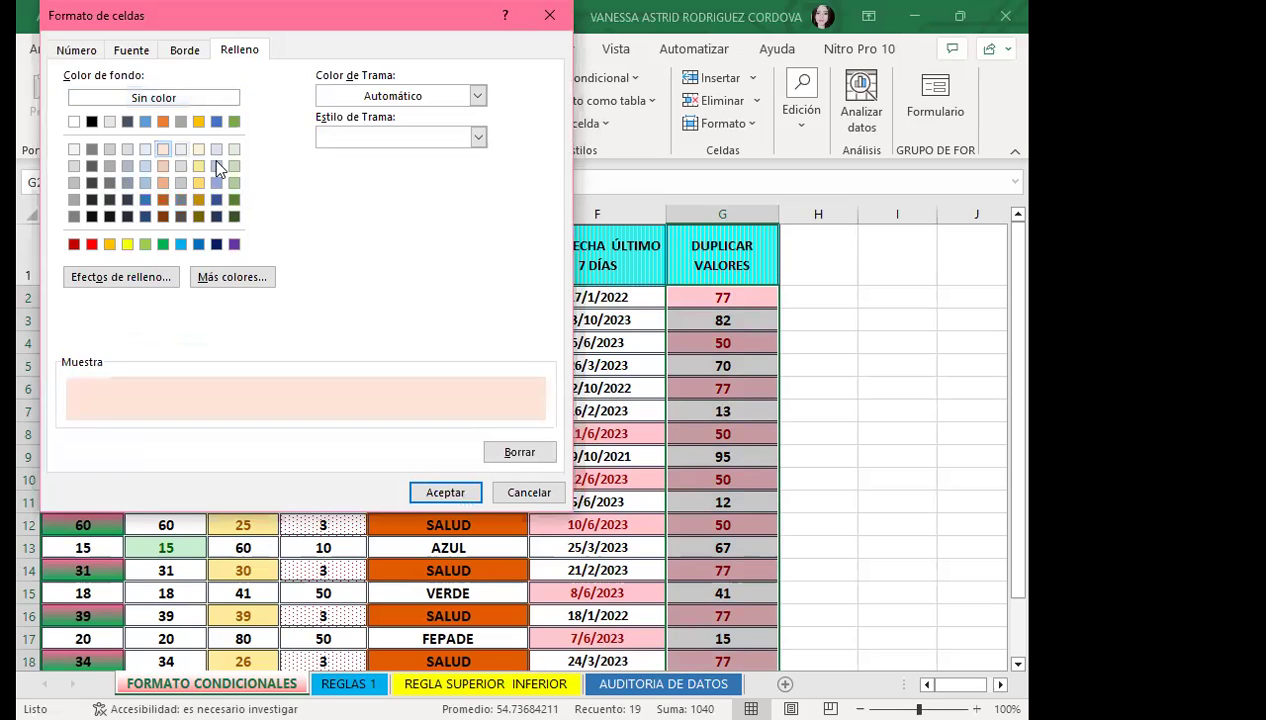
{"action": "left_click", "coordinate": [126, 183]}
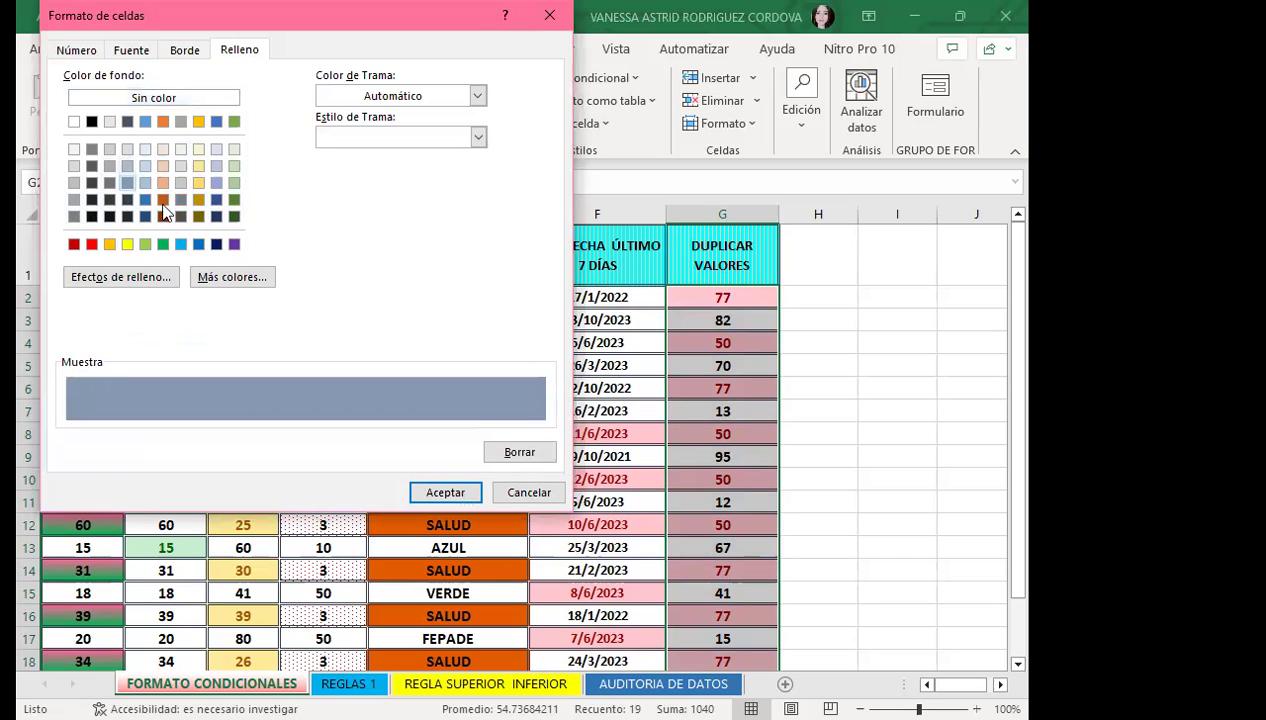
{"action": "left_click", "coordinate": [430, 488]}
{"action": "left_click", "coordinate": [381, 184]}
{"action": "left_click", "coordinate": [747, 343]}
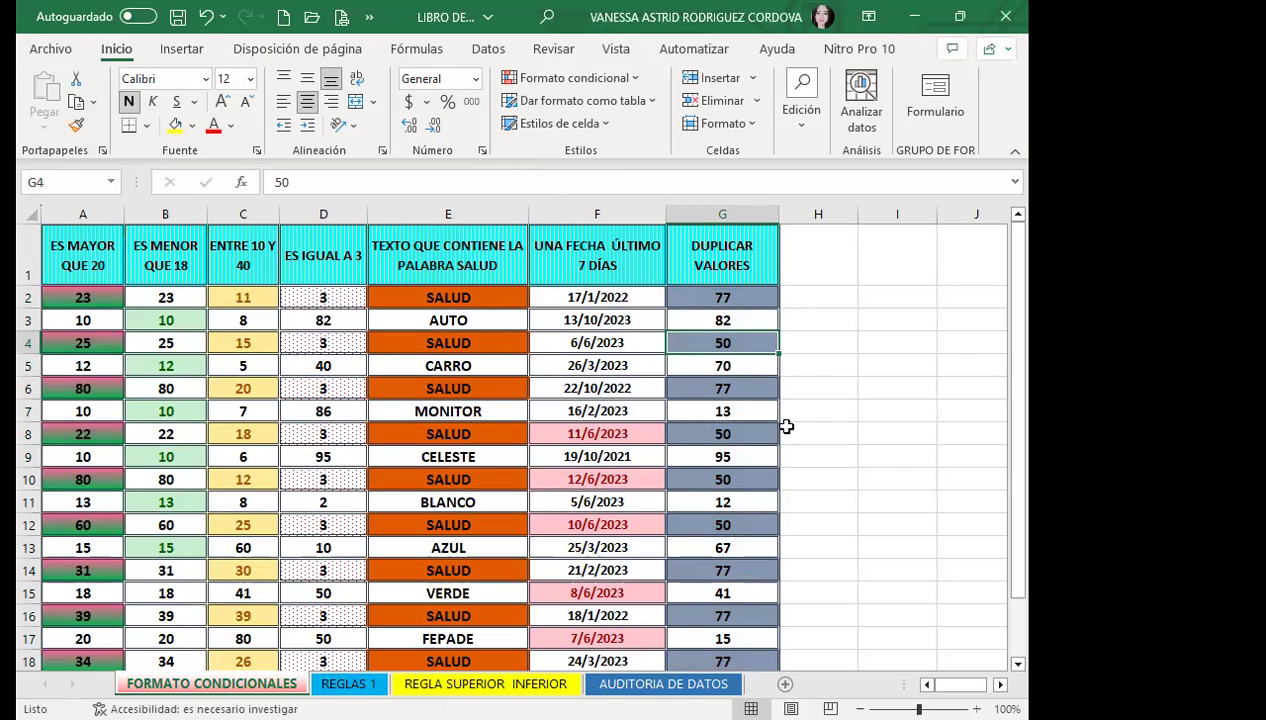
{"action": "left_click", "coordinate": [738, 433]}
{"action": "left_click", "coordinate": [740, 479]}
{"action": "scroll", "coordinate": [764, 258], "scroll_direction": "down", "scroll_amount": 1}
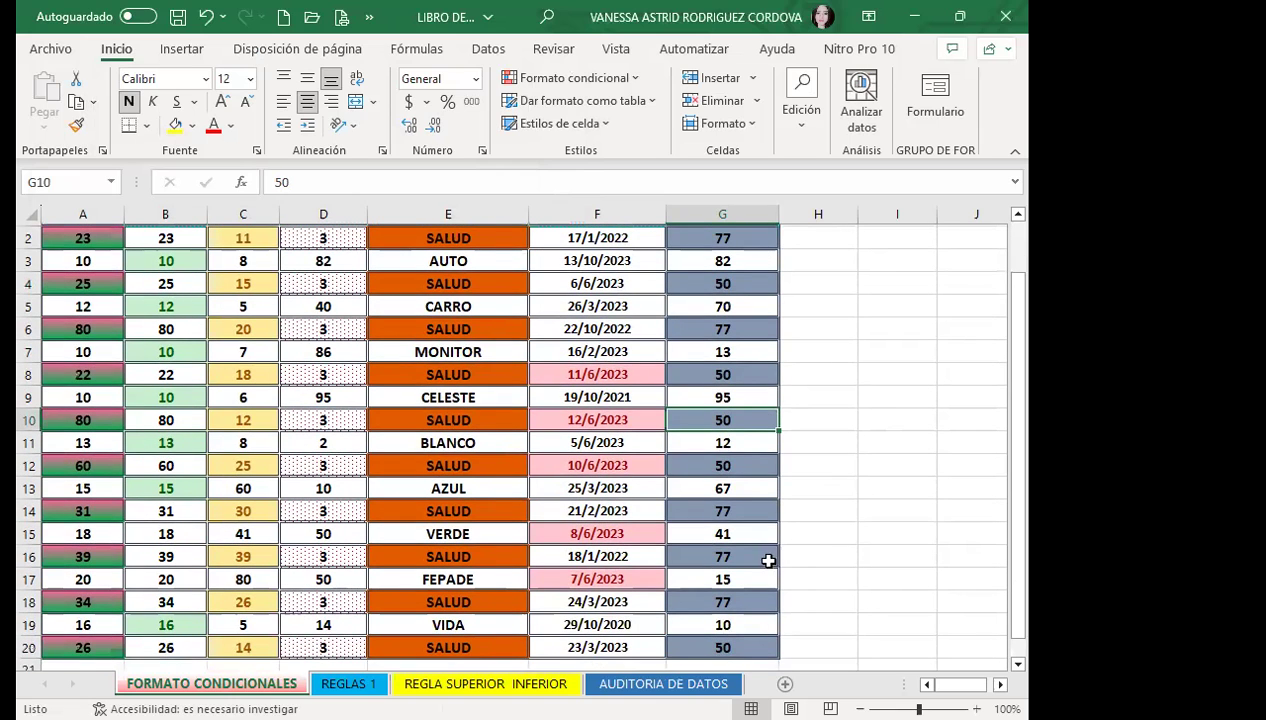
{"action": "left_click", "coordinate": [757, 508]}
{"action": "scroll", "coordinate": [790, 506], "scroll_direction": "down", "scroll_amount": 1}
{"action": "left_click", "coordinate": [760, 497]}
{"action": "scroll", "coordinate": [769, 510], "scroll_direction": "up", "scroll_amount": 1}
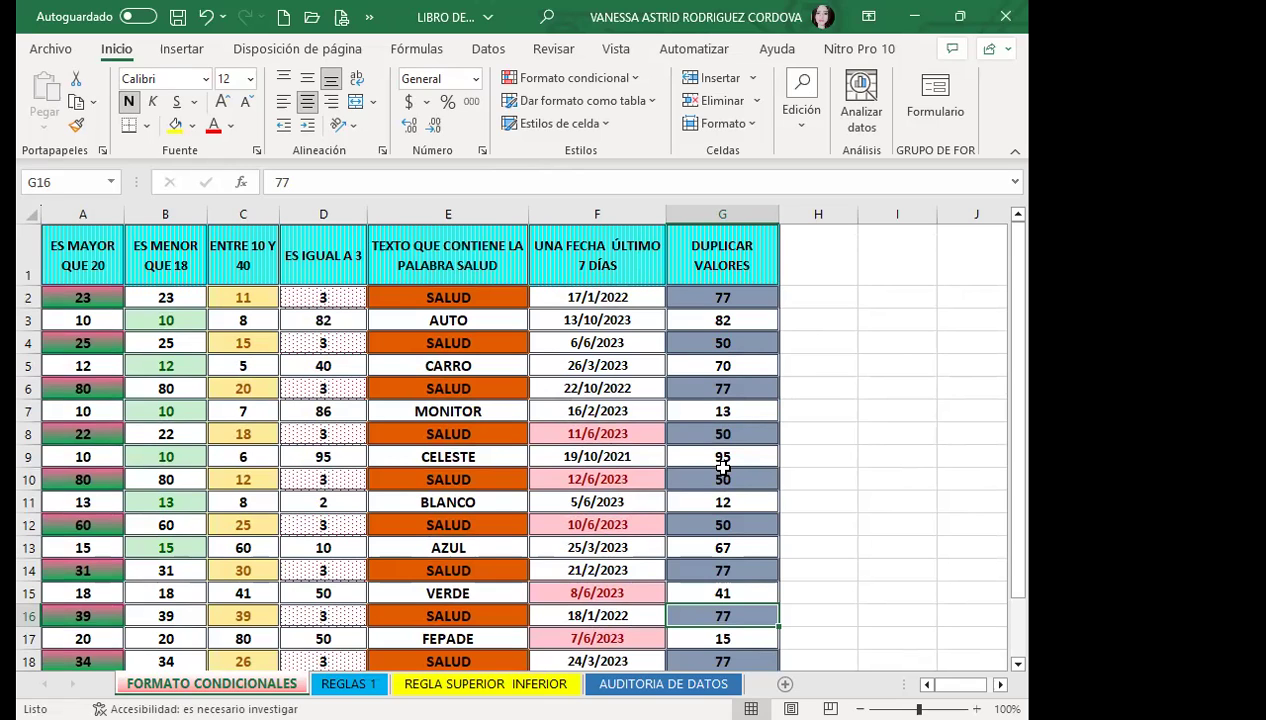
{"action": "scroll", "coordinate": [604, 450], "scroll_direction": "down", "scroll_amount": 2}
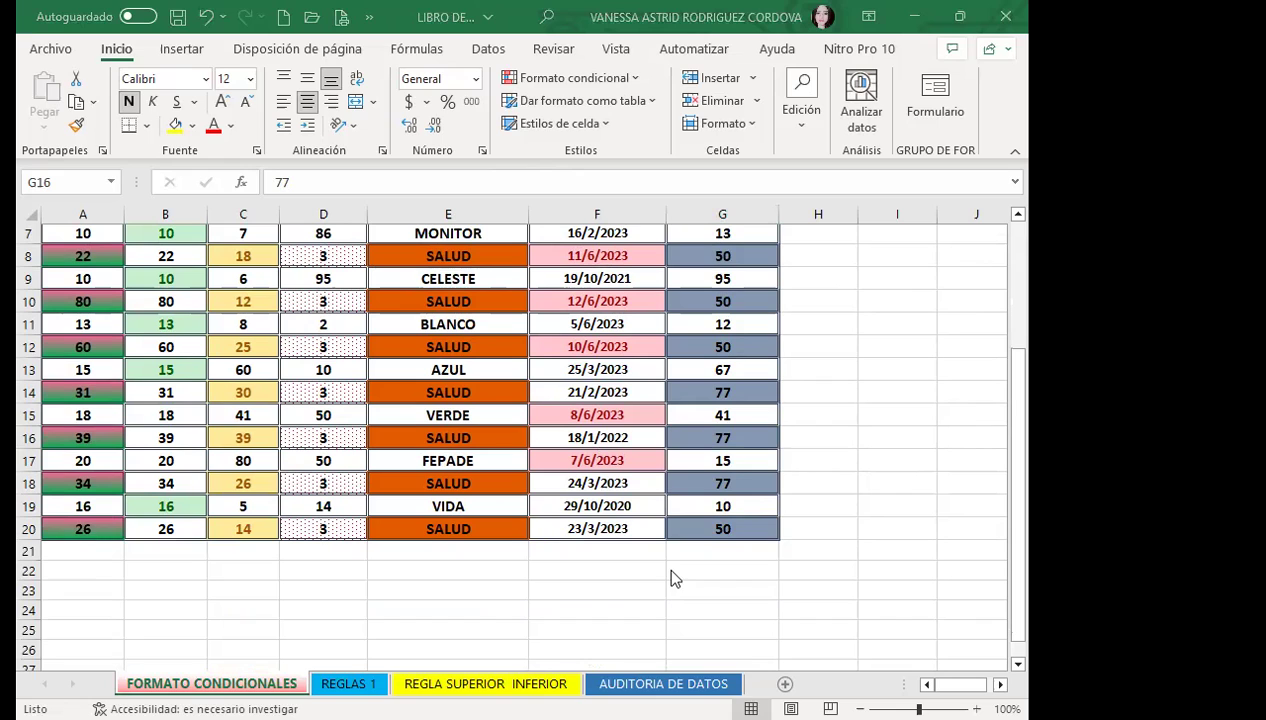
{"action": "scroll", "coordinate": [430, 402], "scroll_direction": "up", "scroll_amount": 2}
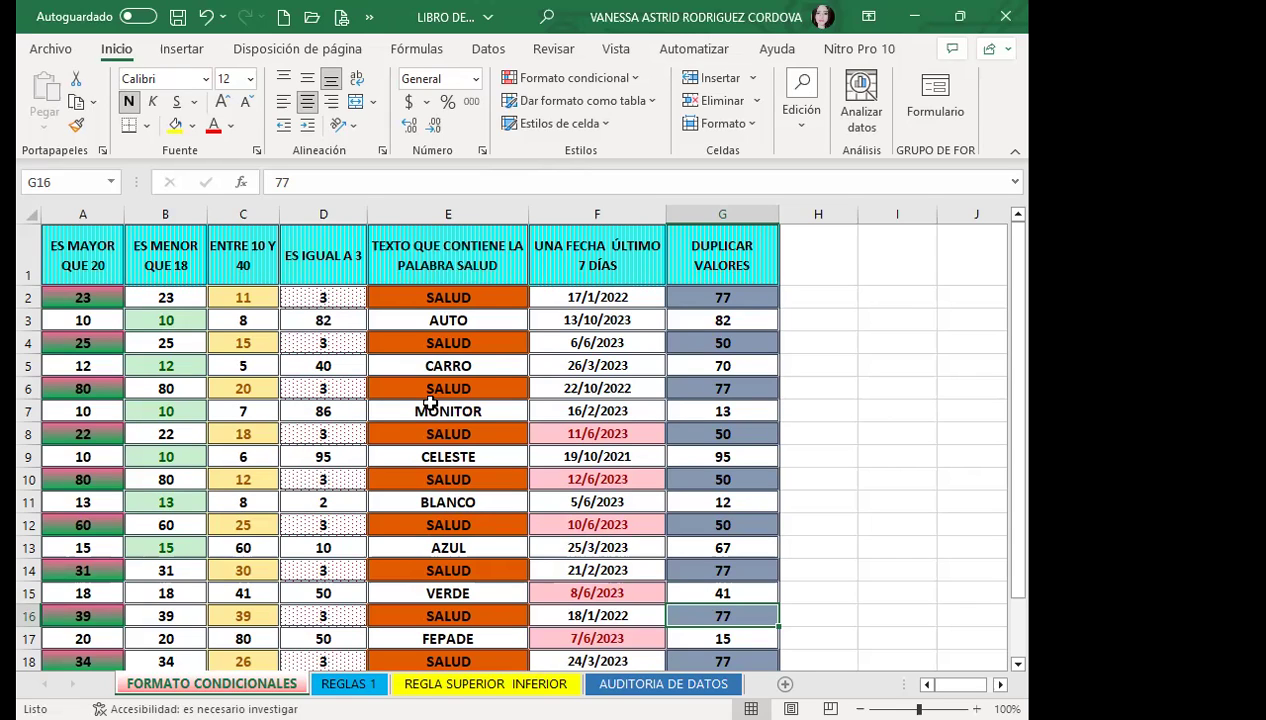
{"action": "left_click", "coordinate": [480, 266]}
{"action": "scroll", "coordinate": [444, 520], "scroll_direction": "down", "scroll_amount": 1}
{"action": "scroll", "coordinate": [435, 300], "scroll_direction": "up", "scroll_amount": 1}
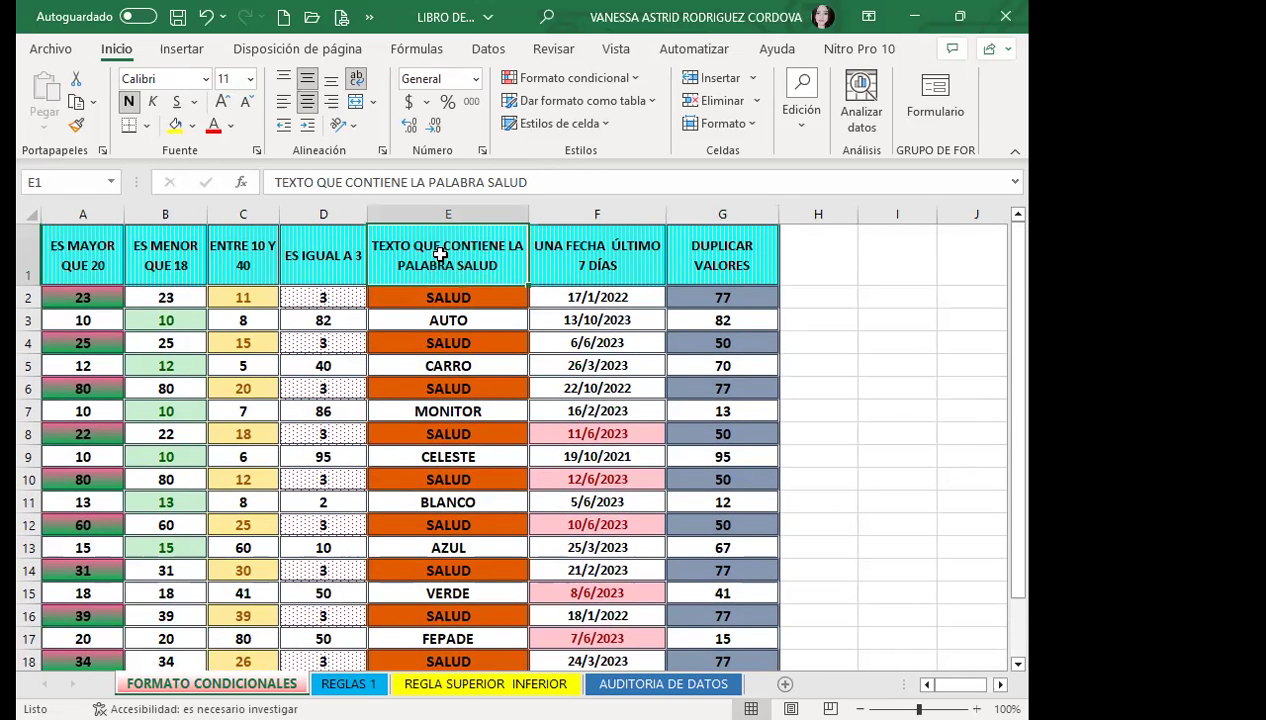
{"action": "scroll", "coordinate": [423, 325], "scroll_direction": "down", "scroll_amount": 2}
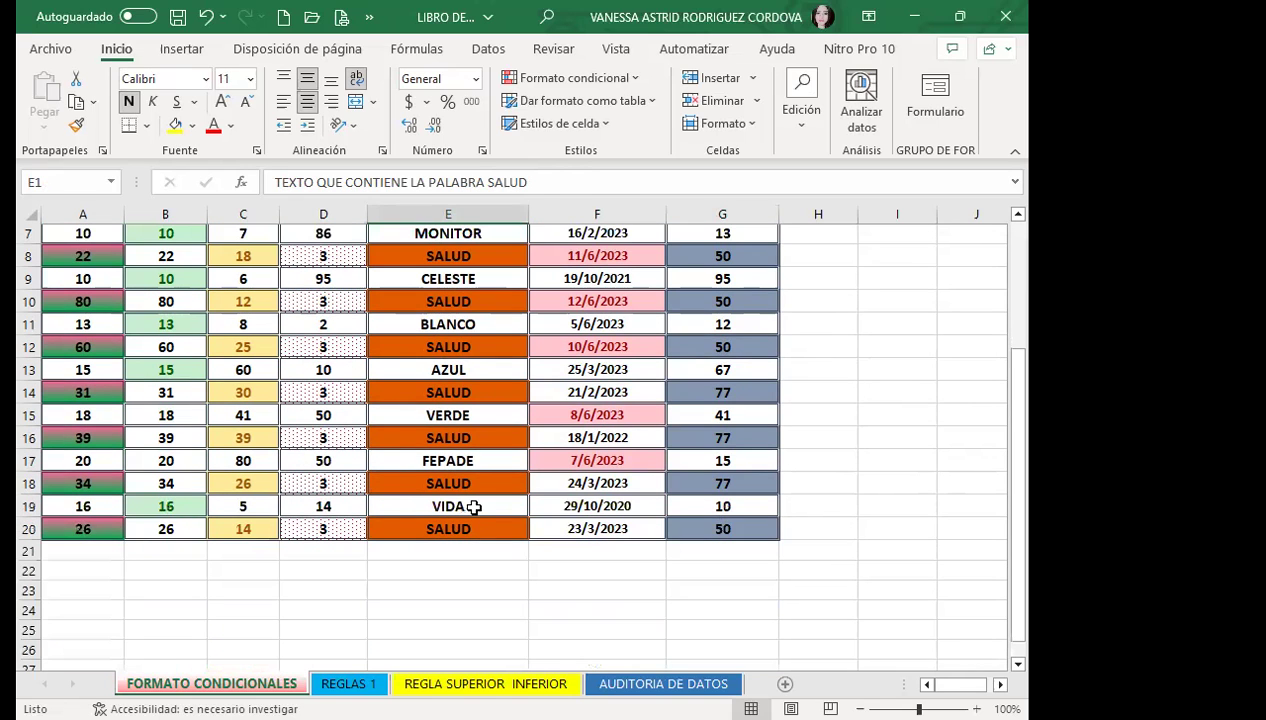
{"action": "scroll", "coordinate": [473, 507], "scroll_direction": "up", "scroll_amount": 2}
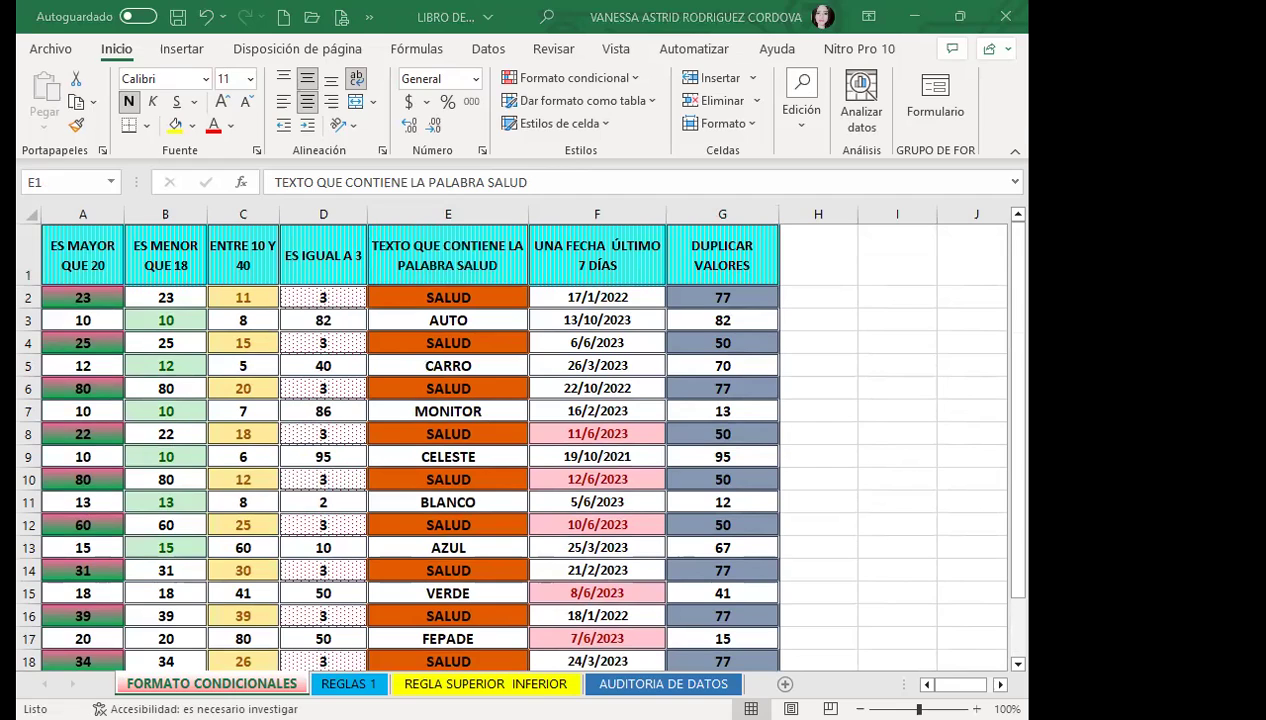
{"action": "key", "text": "alt+Tab"}
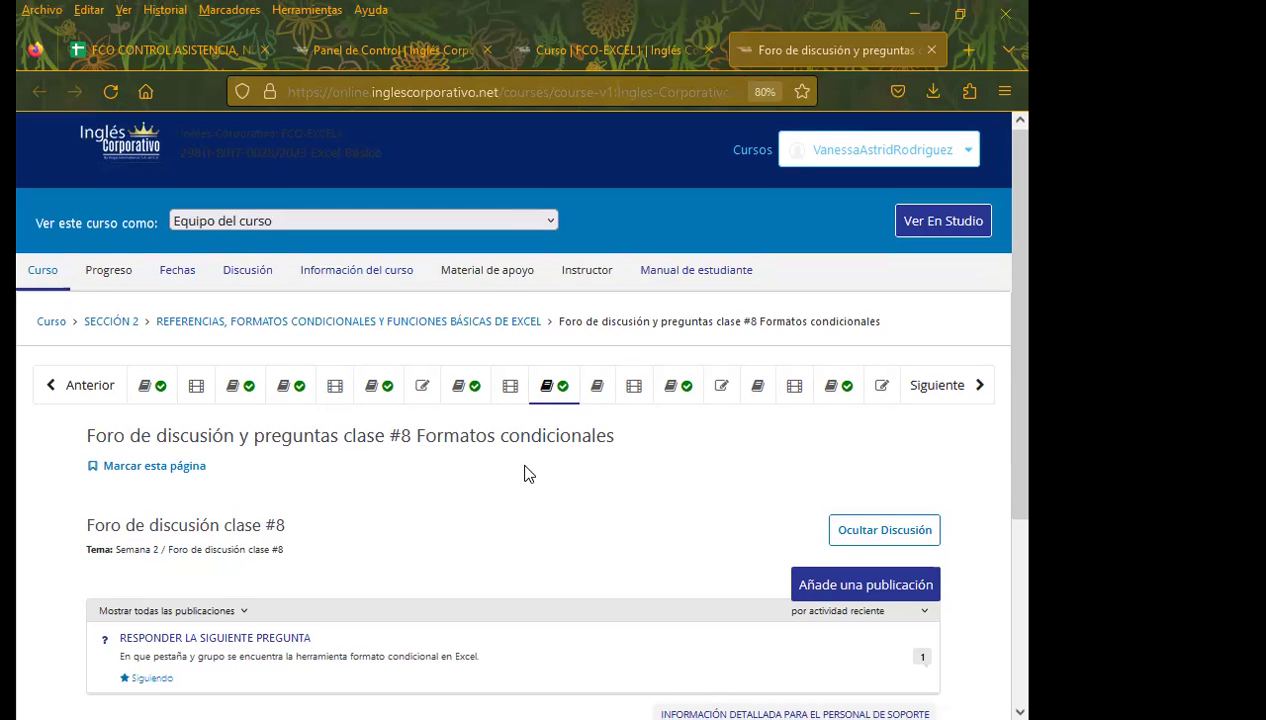
{"action": "scroll", "coordinate": [540, 450], "scroll_direction": "down", "scroll_amount": 2}
{"action": "scroll", "coordinate": [560, 436], "scroll_direction": "down", "scroll_amount": 2}
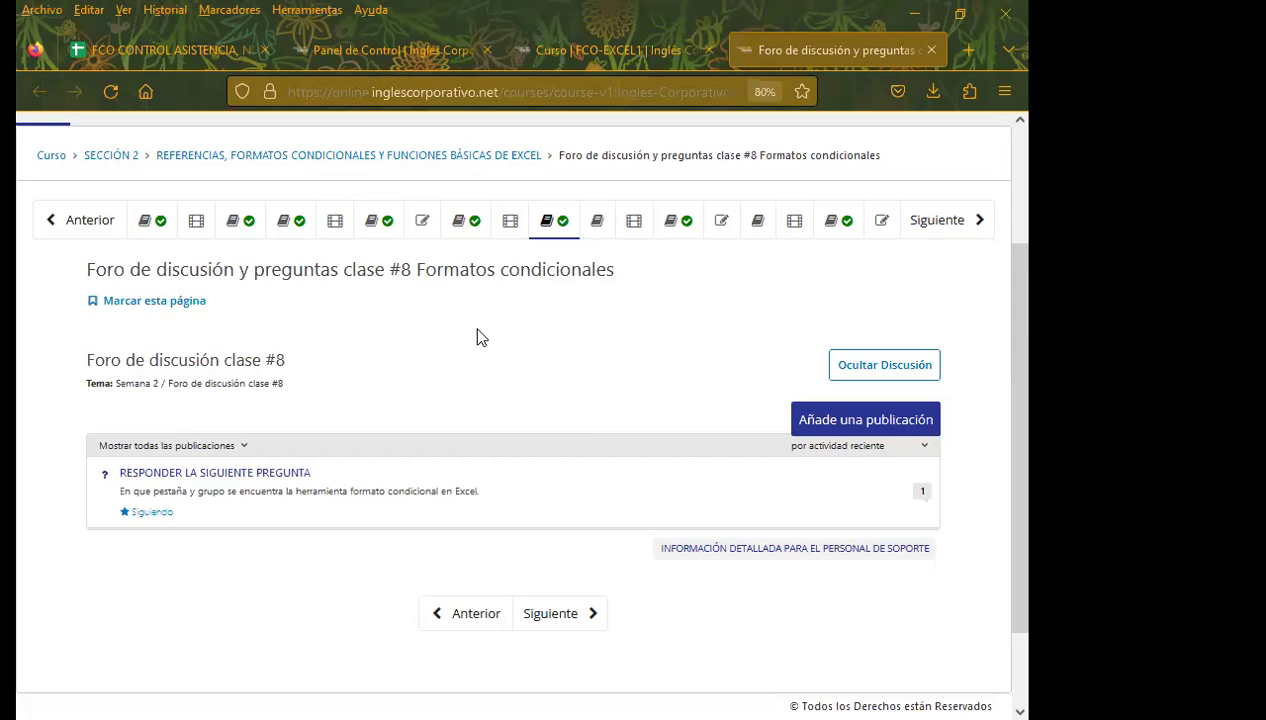
{"action": "scroll", "coordinate": [437, 484], "scroll_direction": "up", "scroll_amount": 3}
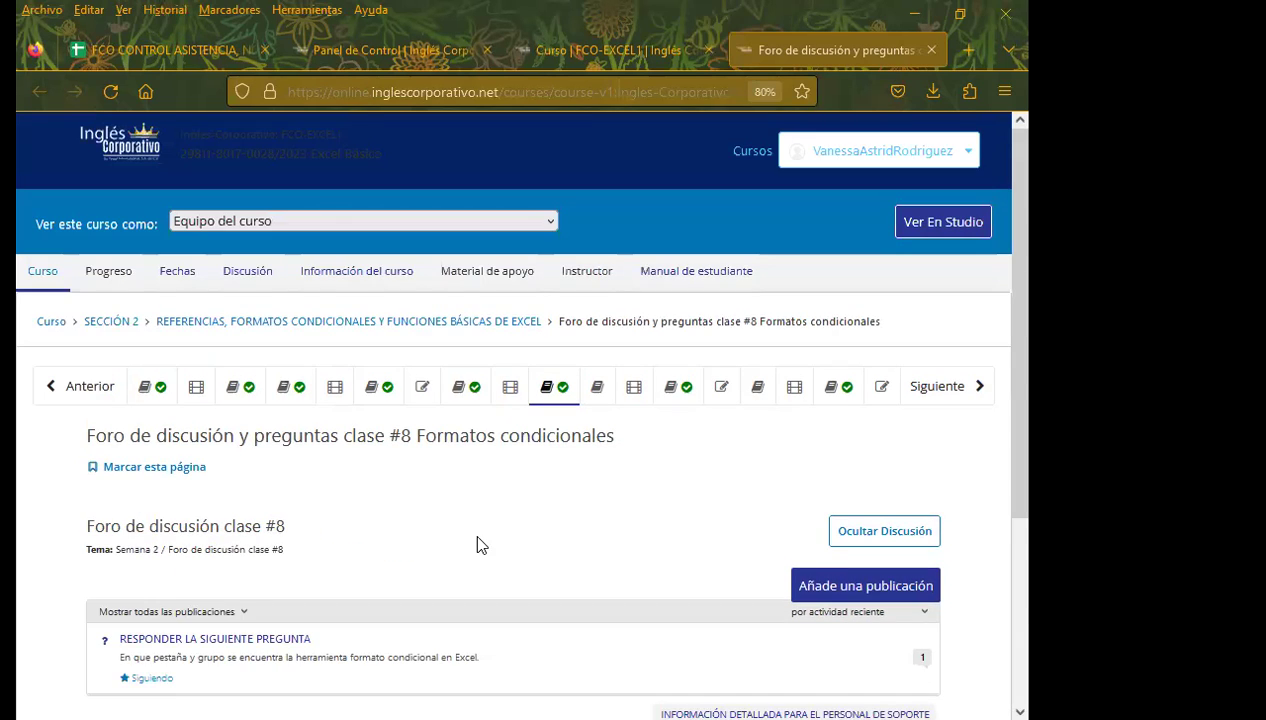
{"action": "scroll", "coordinate": [520, 514], "scroll_direction": "down", "scroll_amount": 3}
{"action": "scroll", "coordinate": [545, 472], "scroll_direction": "down", "scroll_amount": 2}
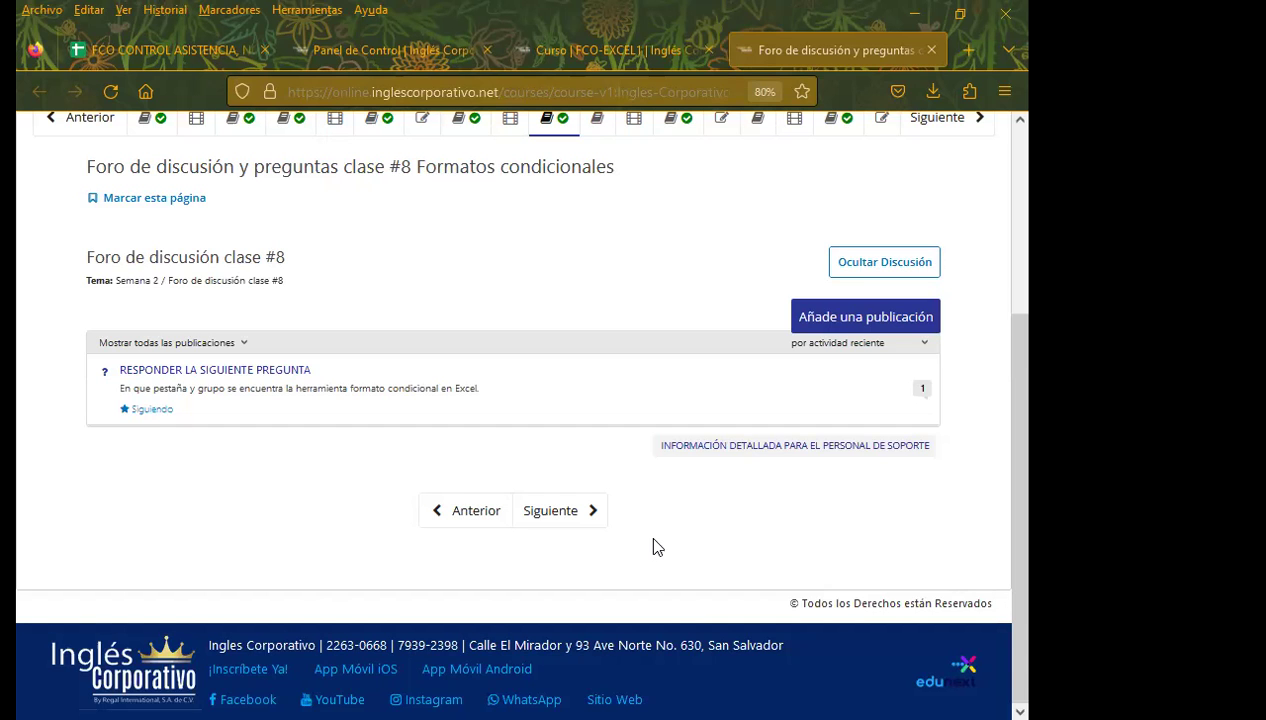
{"action": "scroll", "coordinate": [607, 517], "scroll_direction": "up", "scroll_amount": 3}
{"action": "scroll", "coordinate": [593, 466], "scroll_direction": "down", "scroll_amount": 2}
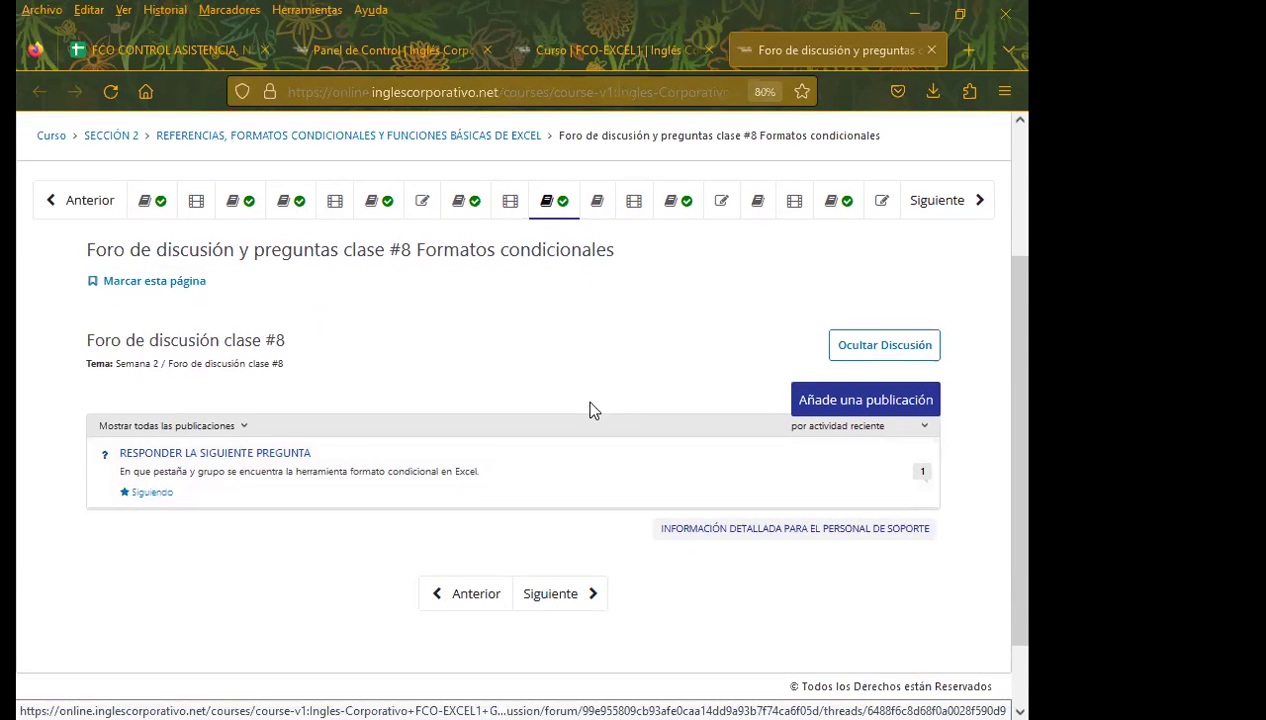
{"action": "scroll", "coordinate": [675, 471], "scroll_direction": "down", "scroll_amount": 2}
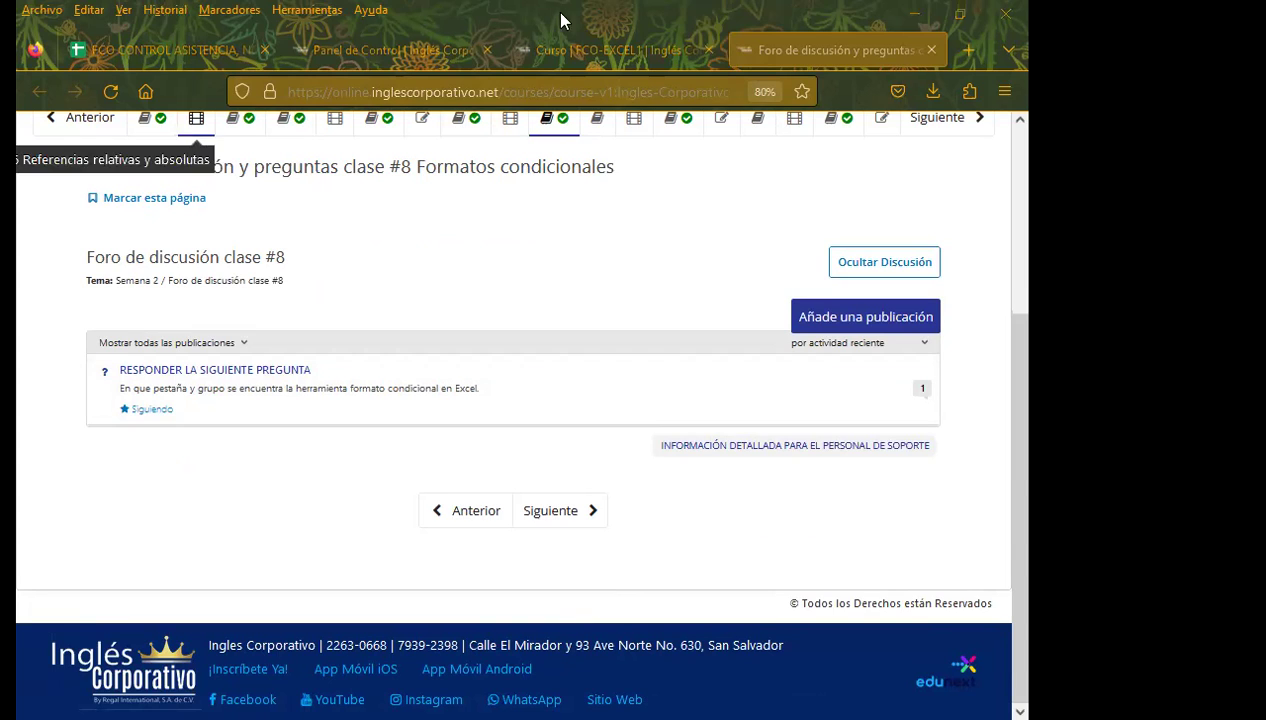
{"action": "left_click", "coordinate": [503, 90]}
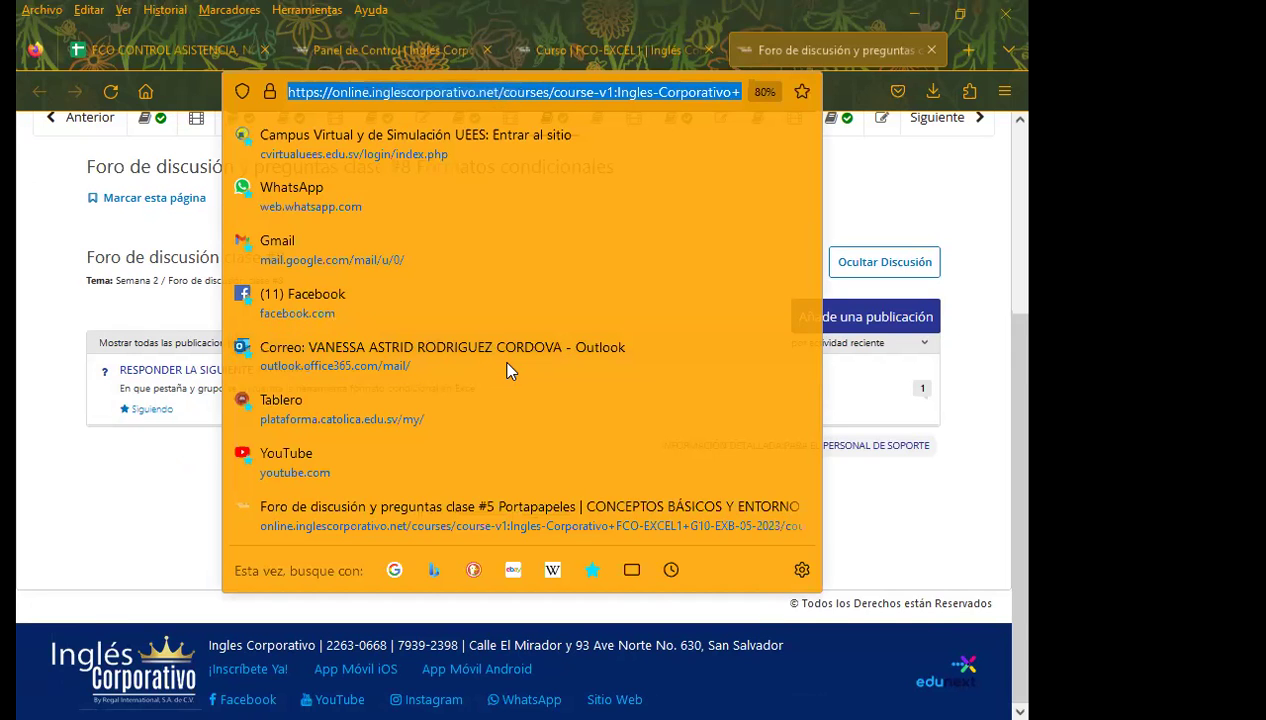
{"action": "key", "text": "Escape"}
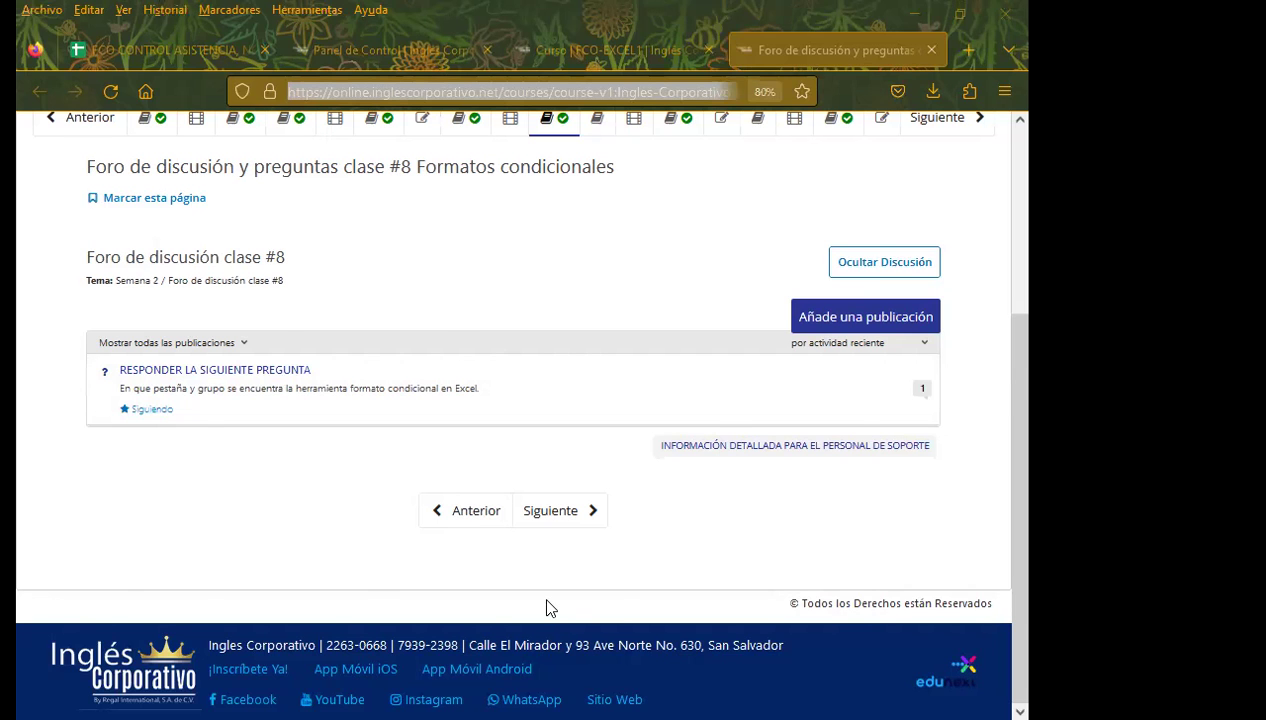
Step: Switch from Firefox back to the Excel FORMATO CONDICIONALES workbook
{"action": "key", "text": "alt+Tab"}
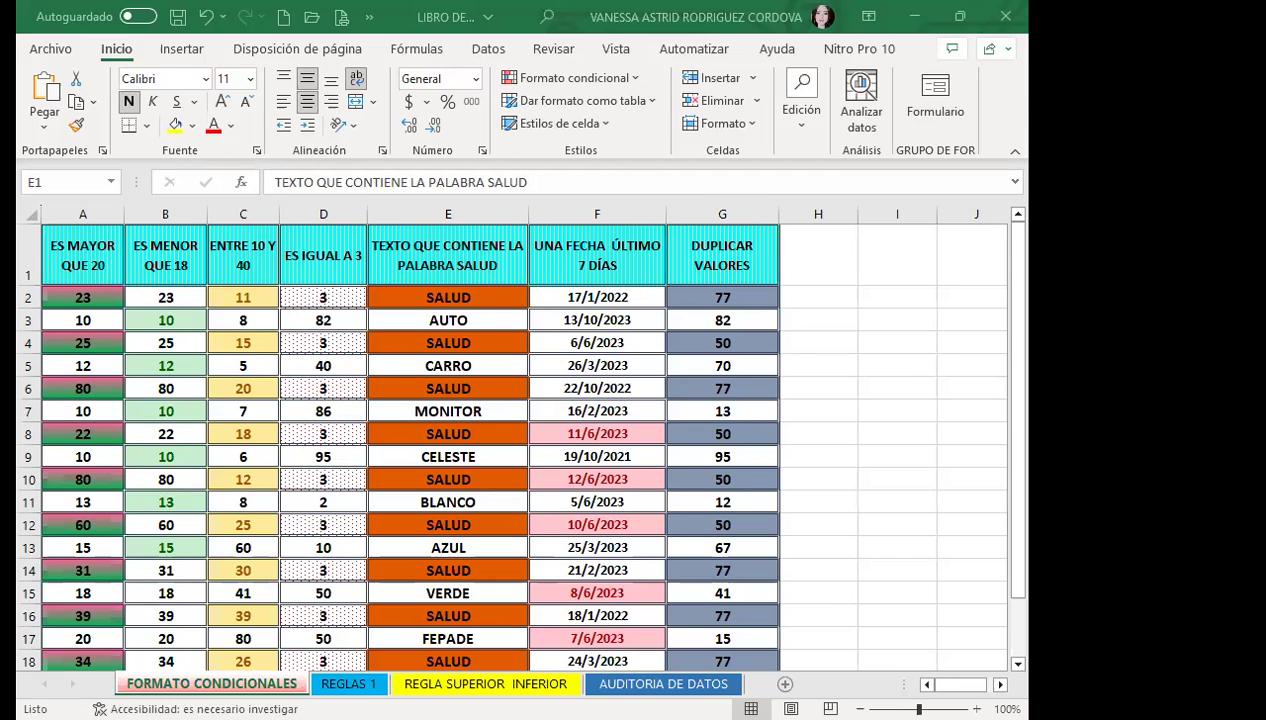
Step: Return to Firefox and open the class #8 question thread, scrolling down to the answers
{"action": "key", "text": "alt+Tab"}
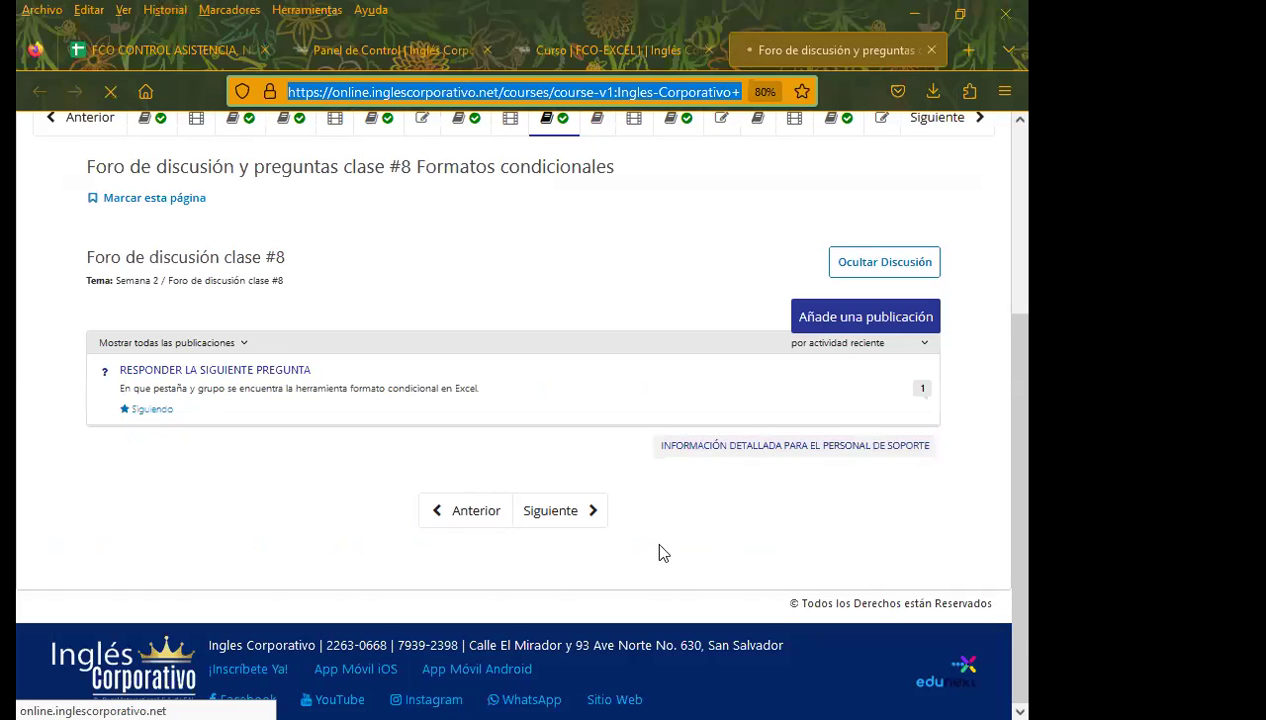
{"action": "scroll", "coordinate": [661, 554], "scroll_direction": "up", "scroll_amount": 3}
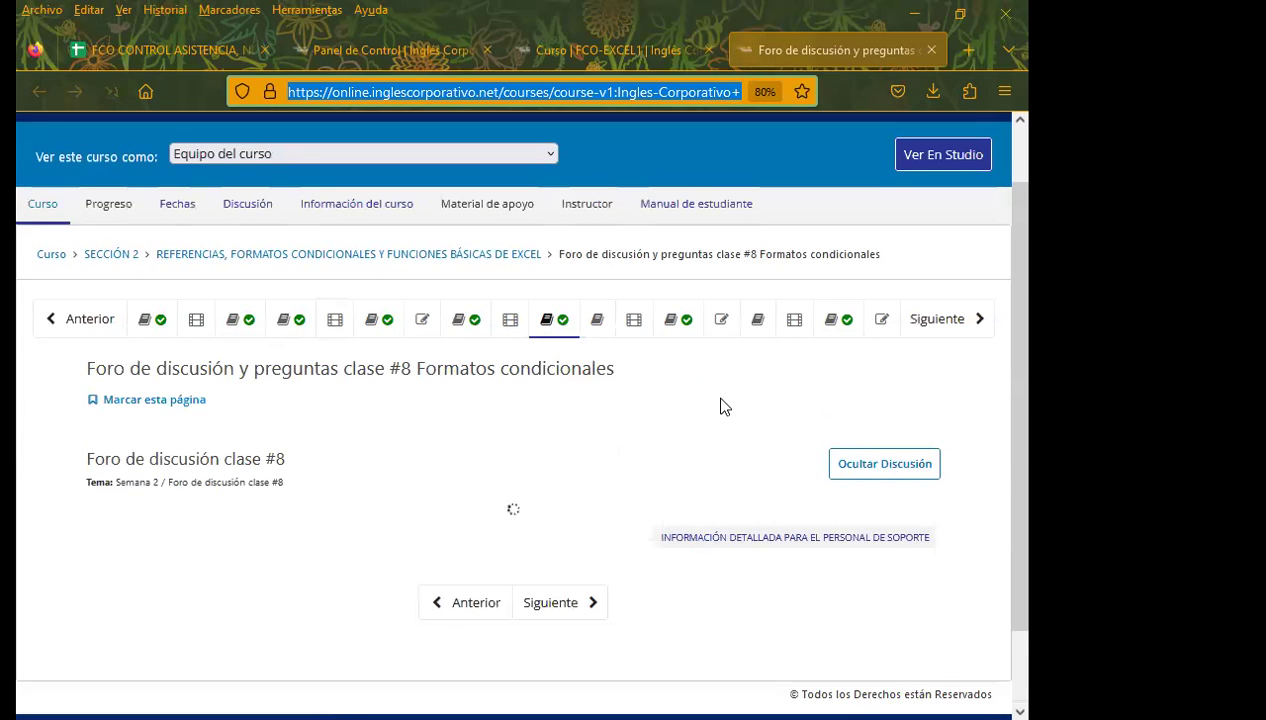
{"action": "scroll", "coordinate": [665, 395], "scroll_direction": "down", "scroll_amount": 2}
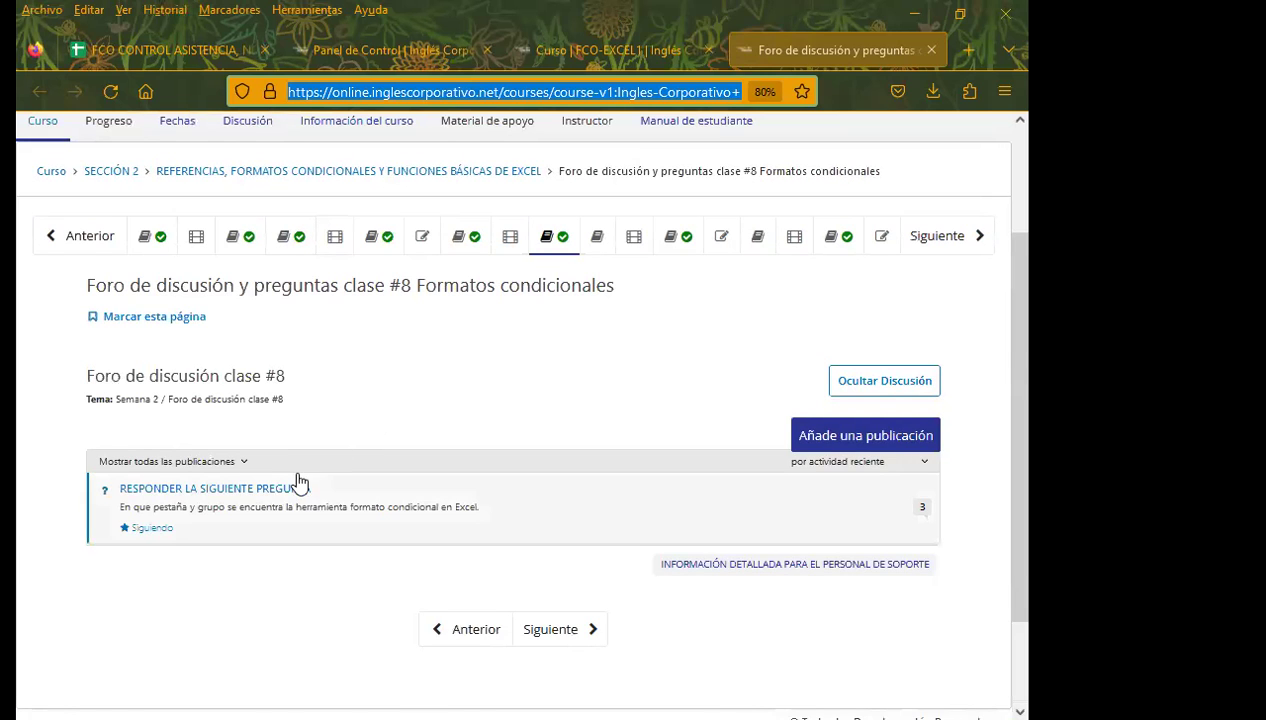
{"action": "left_click", "coordinate": [273, 492]}
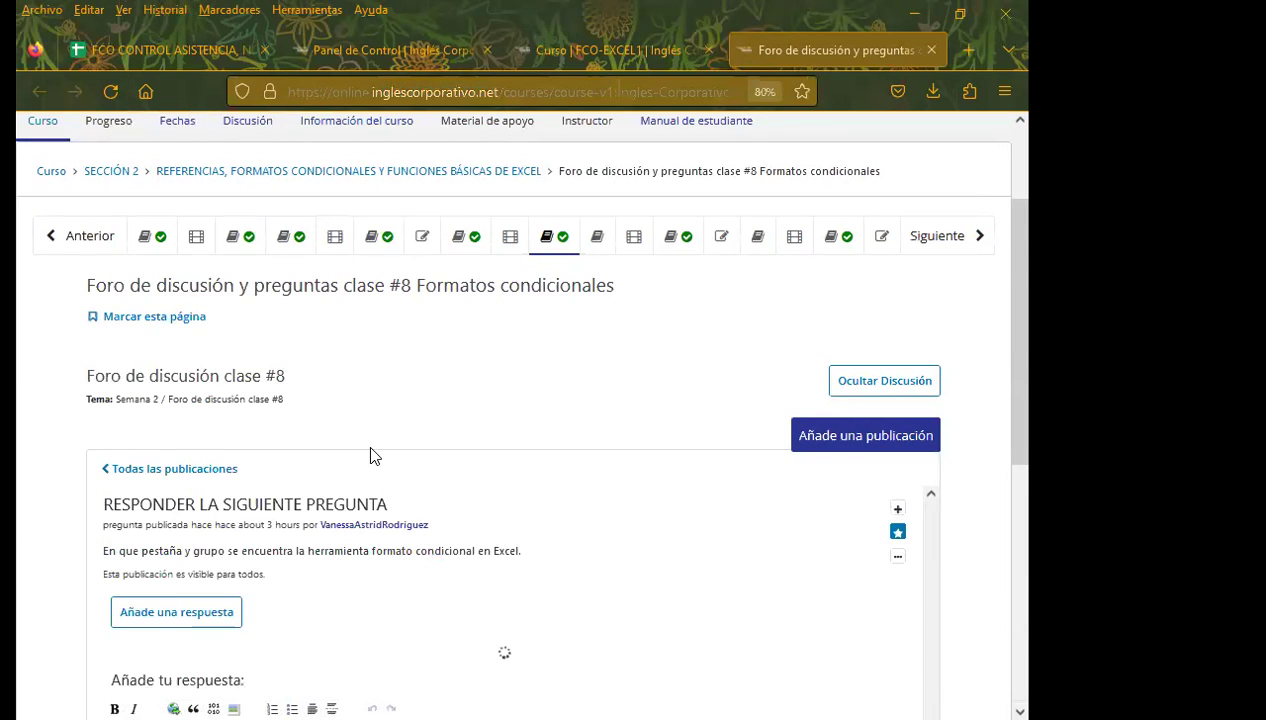
{"action": "scroll", "coordinate": [400, 500], "scroll_direction": "down", "scroll_amount": 3}
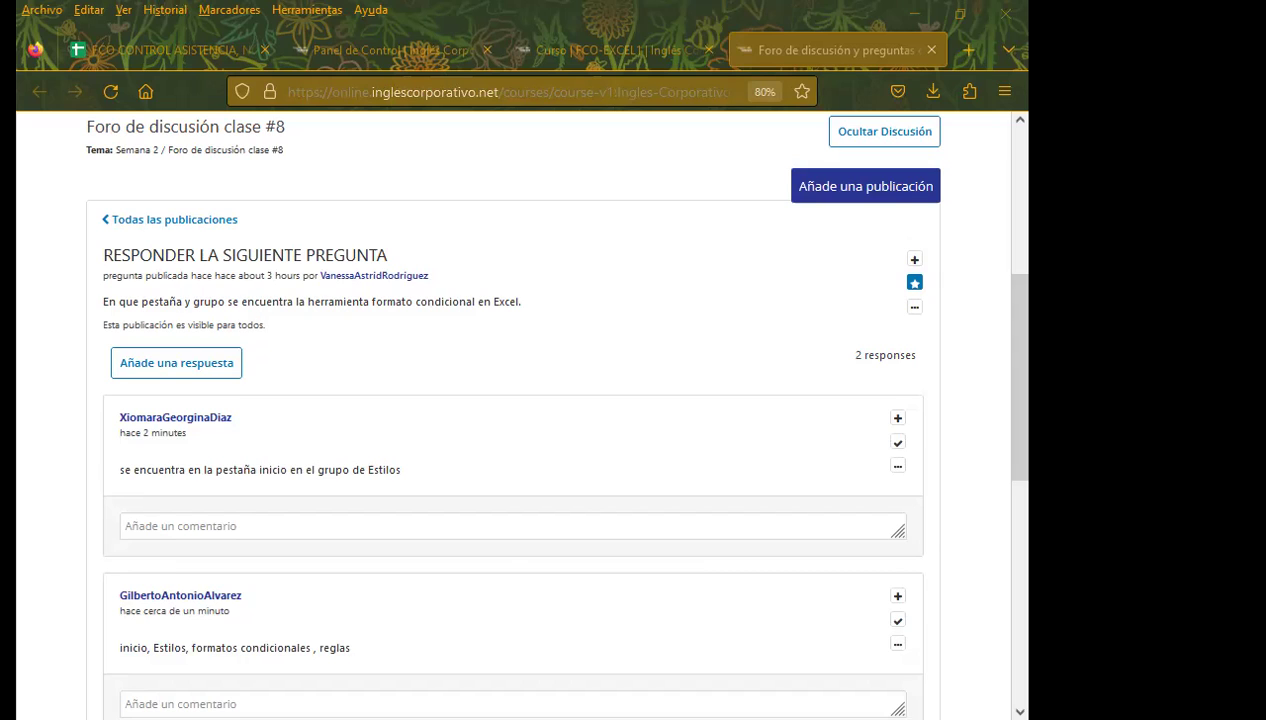
Step: Paste and post the thank-you comment under the first student's answer
{"action": "left_click", "coordinate": [203, 525]}
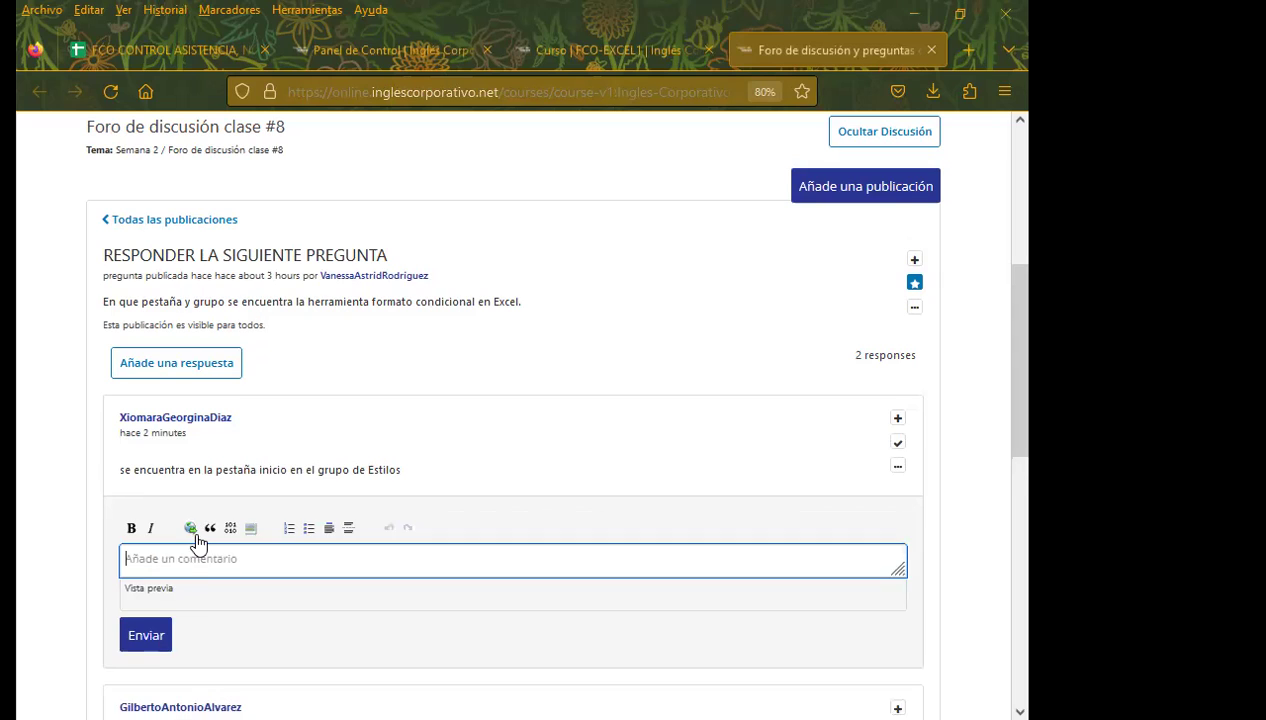
{"action": "type", "text": "Saludos. Gracias por su respuesta al foro #8  Atentamente. Inga. Vanessa Rodríguez."}
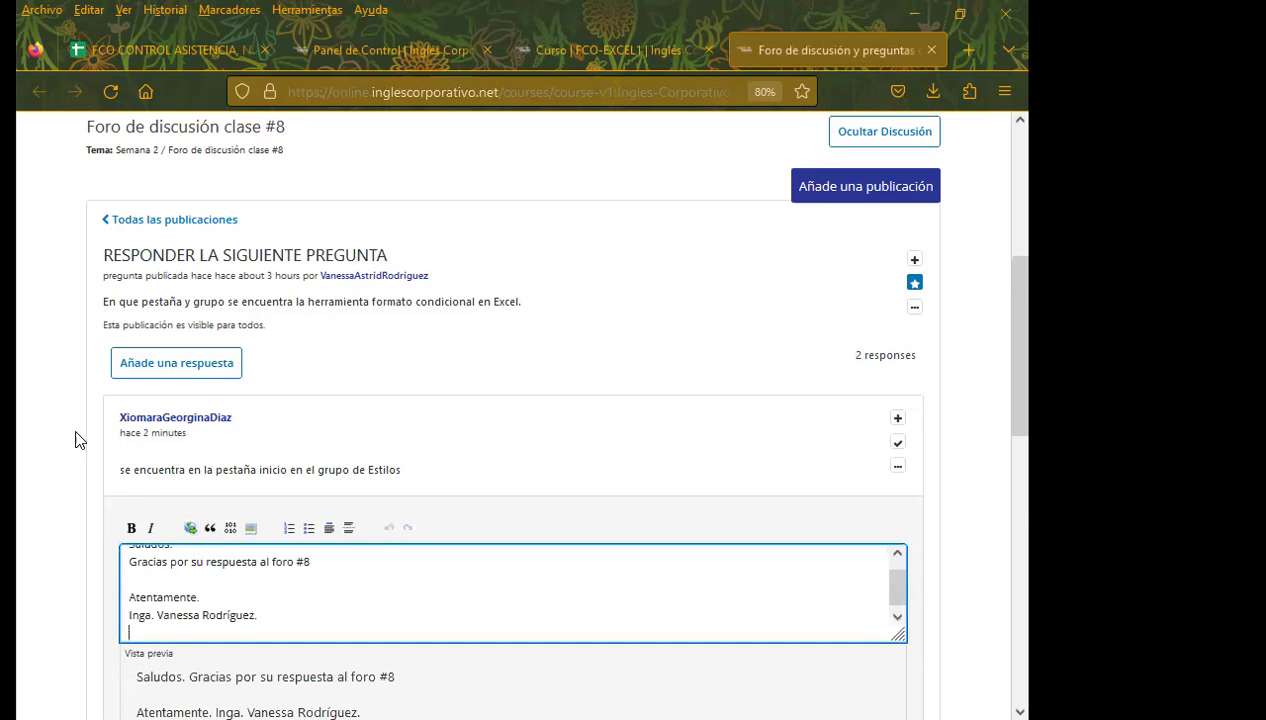
{"action": "scroll", "coordinate": [76, 440], "scroll_direction": "down", "scroll_amount": 3}
{"action": "left_click", "coordinate": [145, 508]}
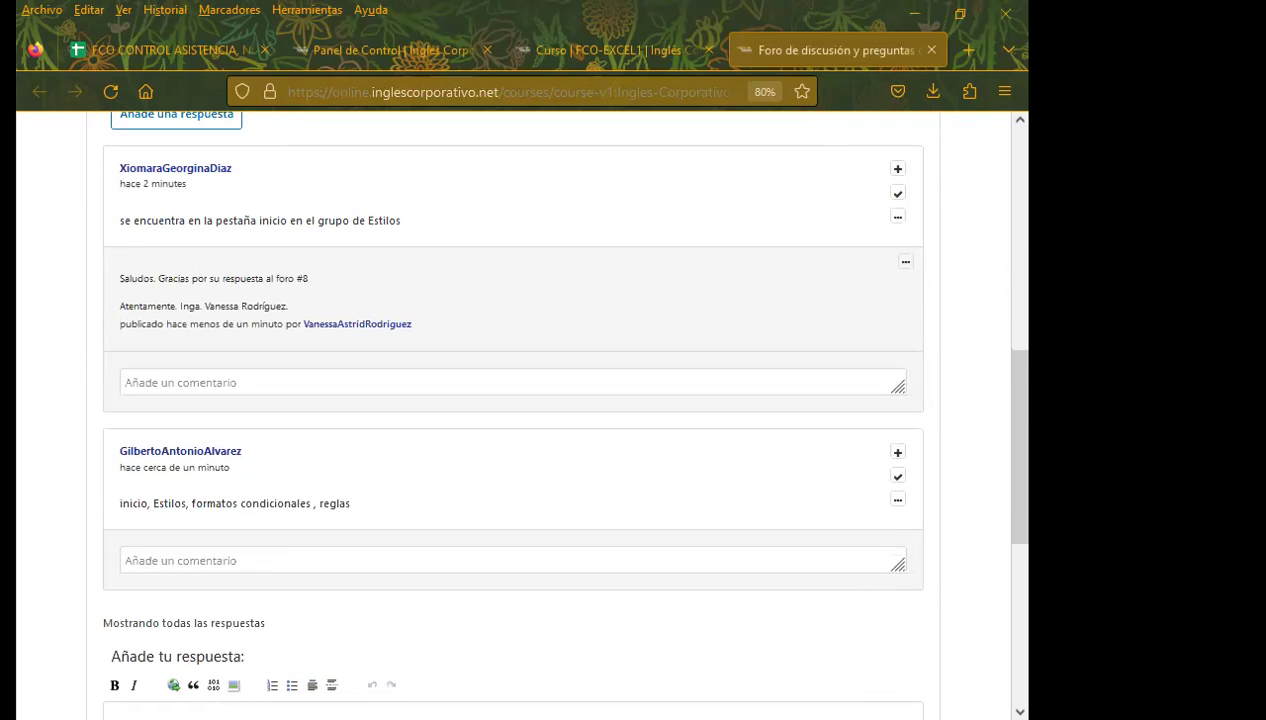
Step: Check the attendance spreadsheet, then paste and post the thank-you comment under the second answer
{"action": "left_click", "coordinate": [158, 57]}
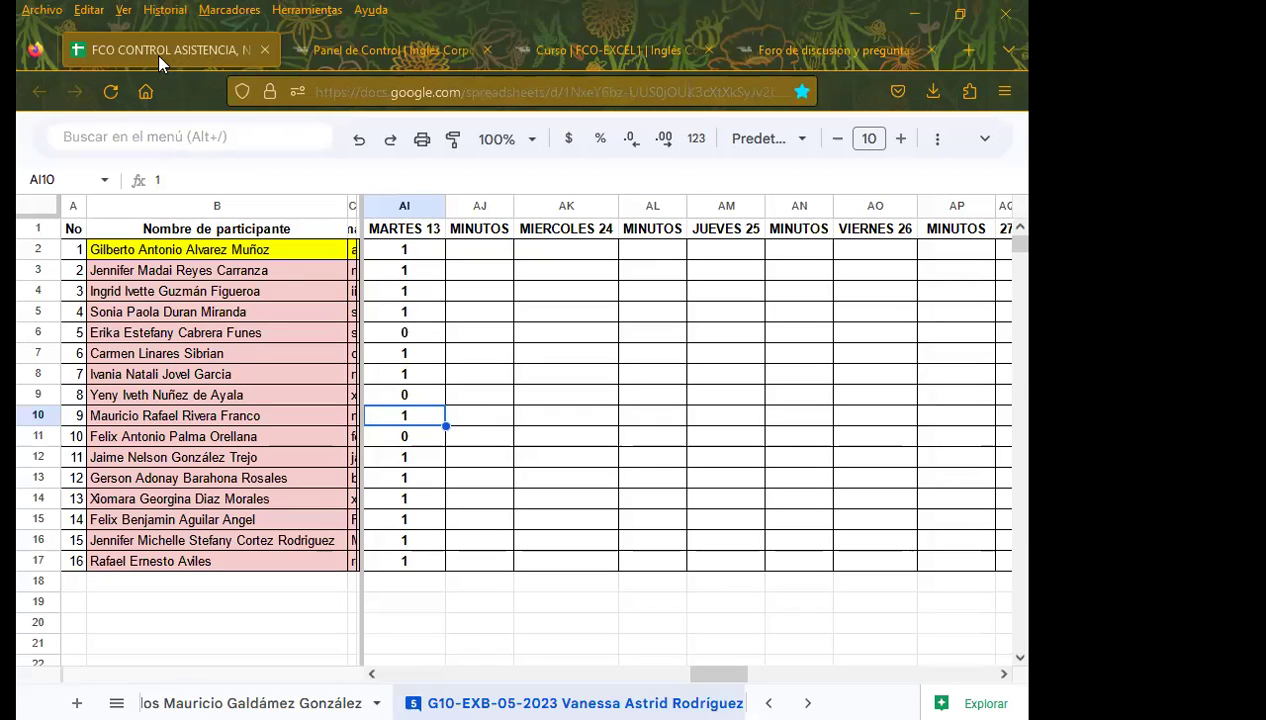
{"action": "left_click", "coordinate": [824, 49]}
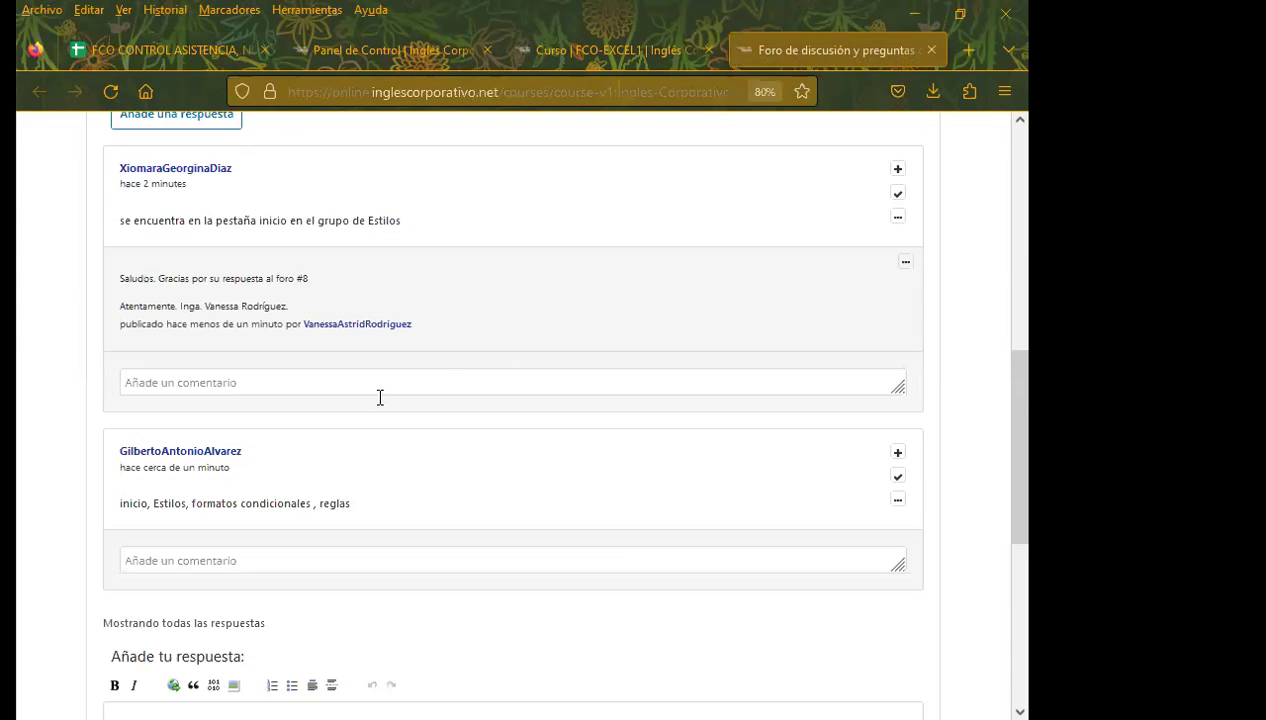
{"action": "scroll", "coordinate": [208, 437], "scroll_direction": "down", "scroll_amount": 3}
{"action": "left_click", "coordinate": [211, 395]}
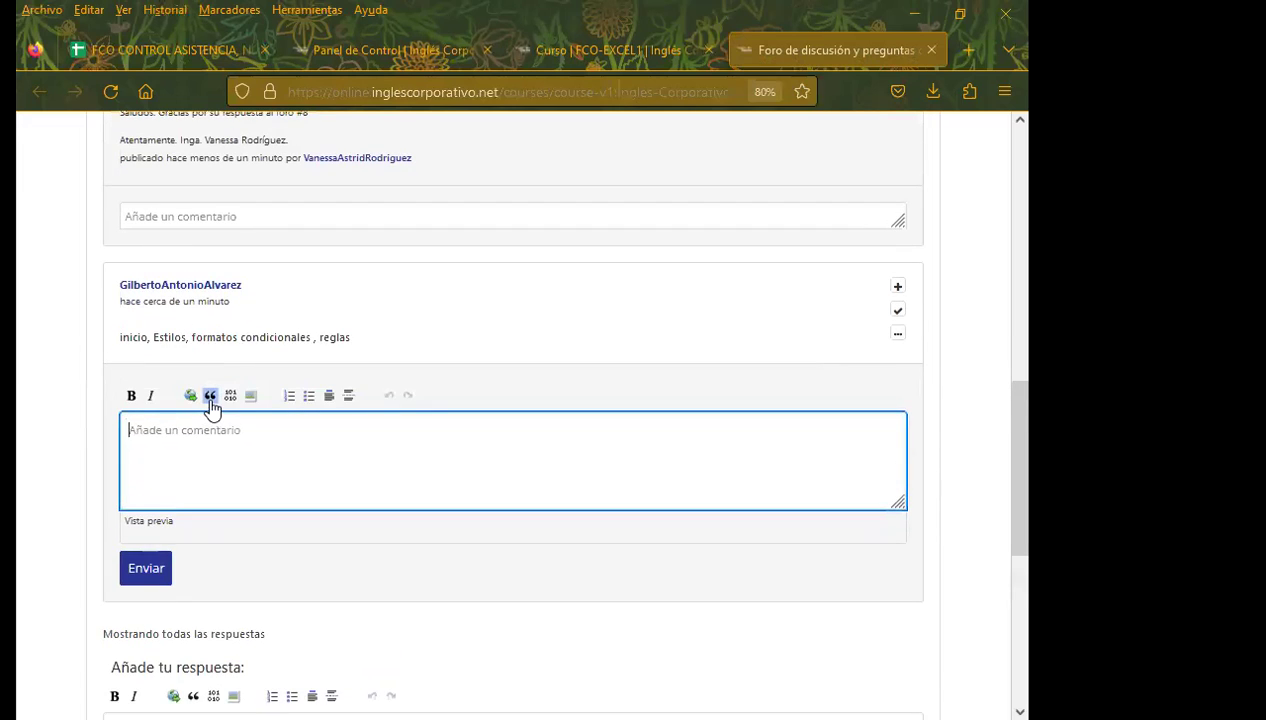
{"action": "key", "text": "ctrl+v"}
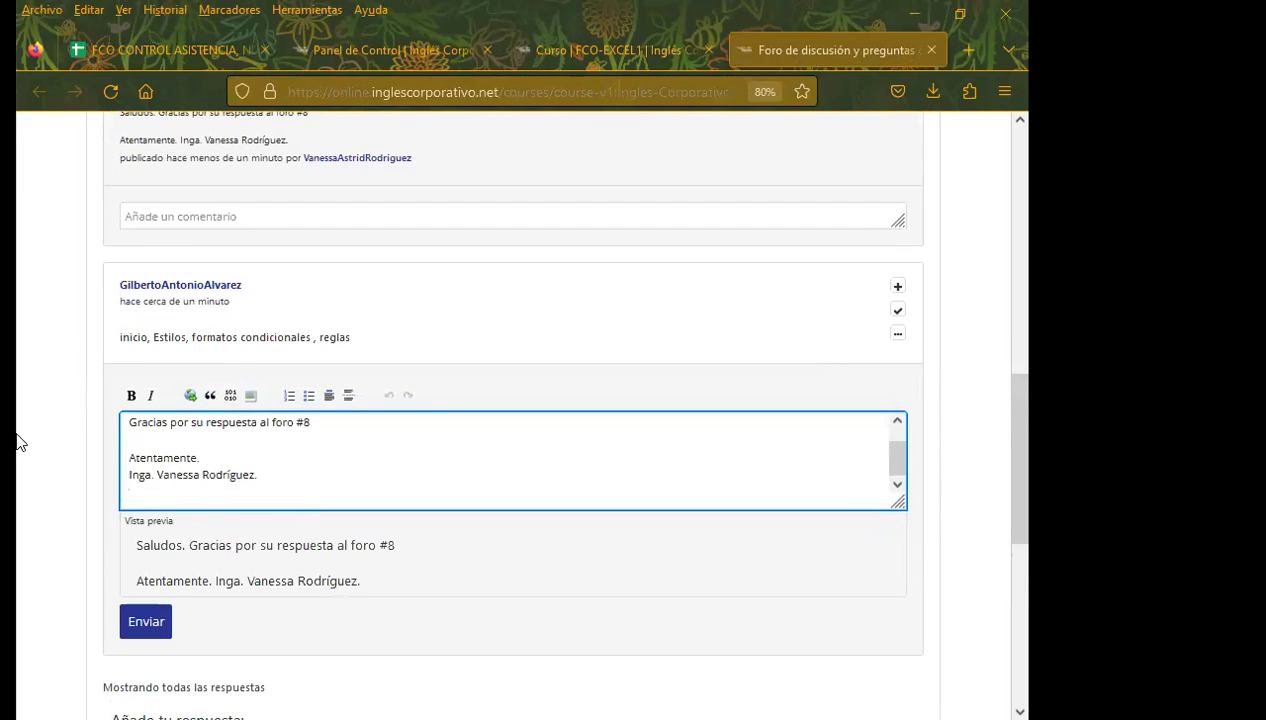
{"action": "scroll", "coordinate": [67, 452], "scroll_direction": "down", "scroll_amount": 3}
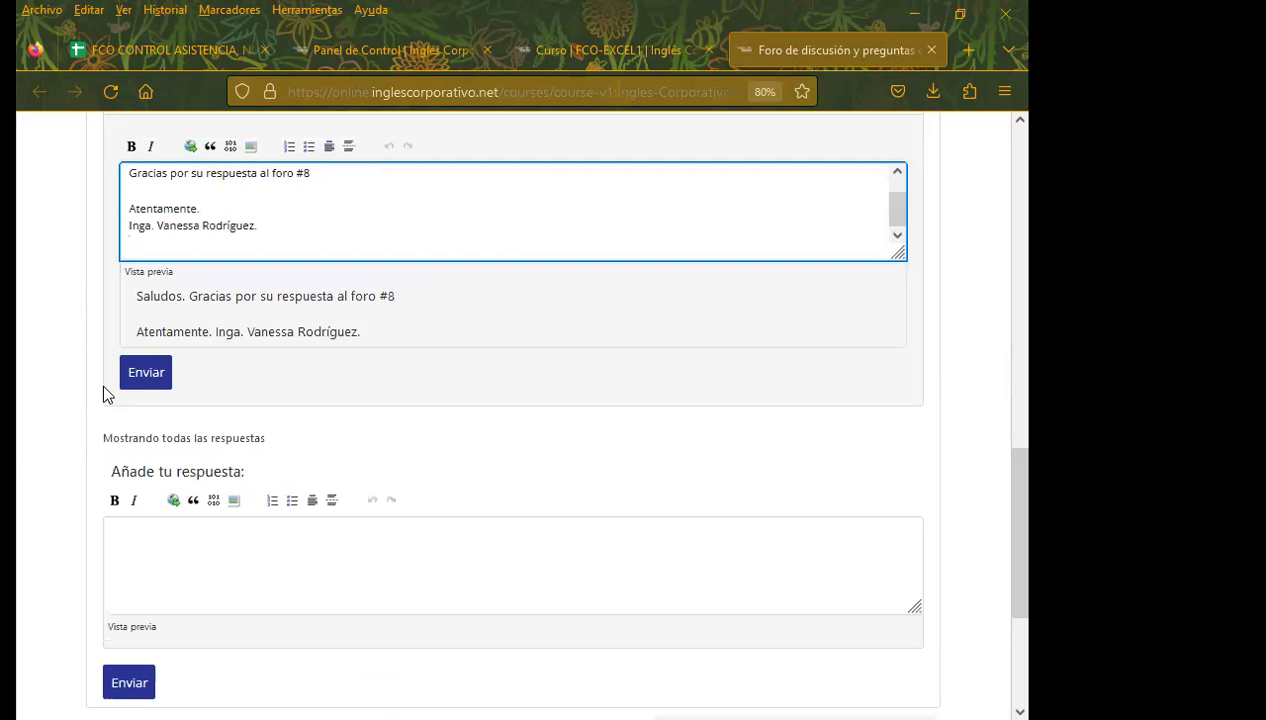
{"action": "left_click", "coordinate": [140, 372]}
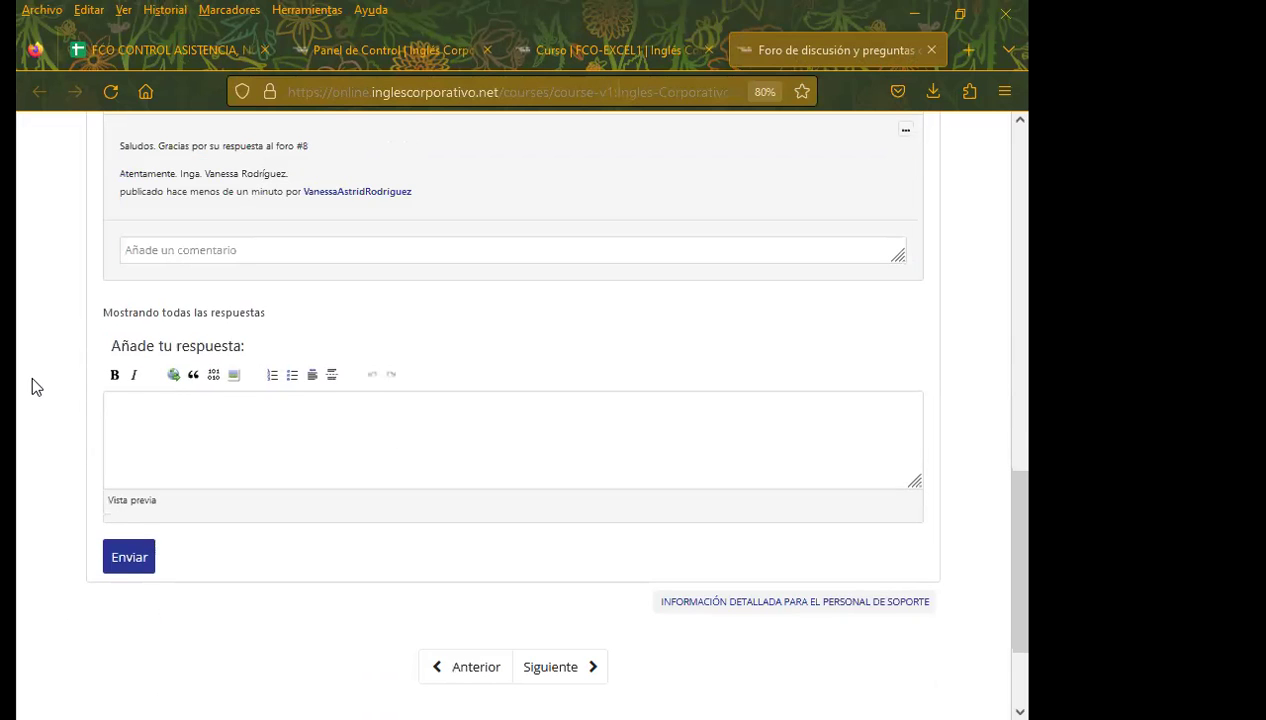
{"action": "scroll", "coordinate": [34, 387], "scroll_direction": "down", "scroll_amount": 3}
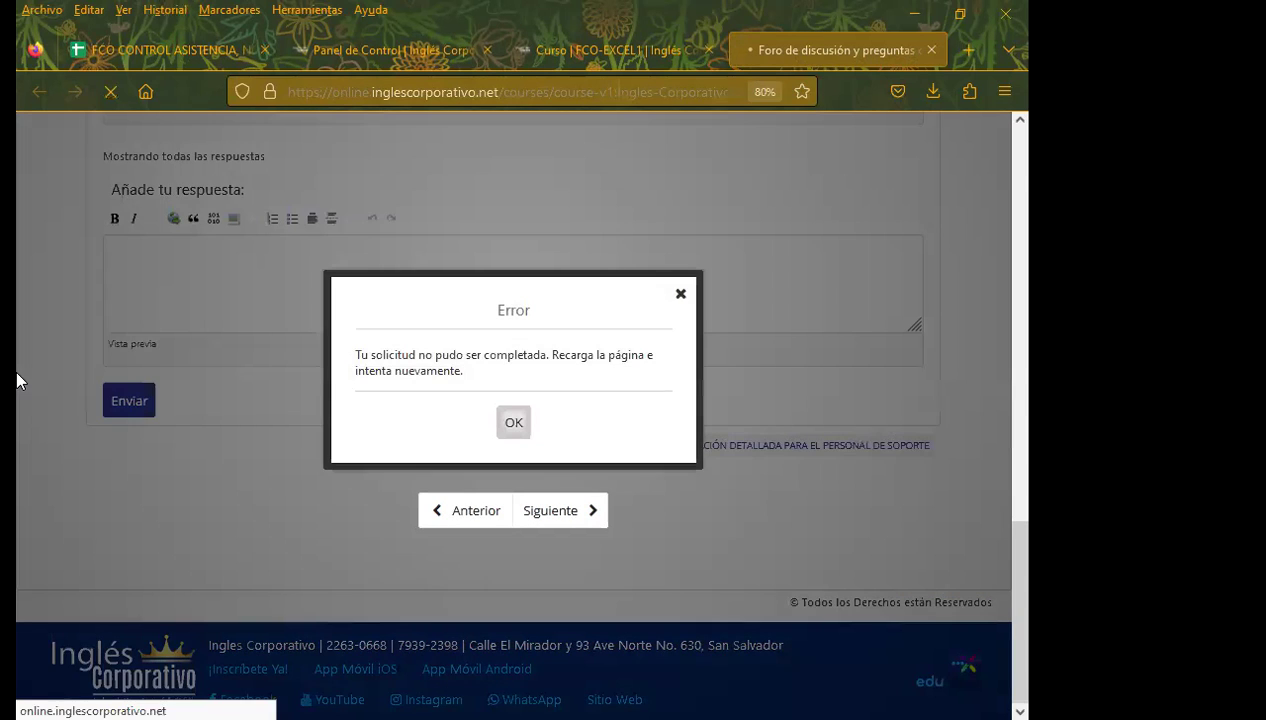
Step: Dismiss the request error and scroll until the reloaded thread lists its 9 posts
{"action": "left_click", "coordinate": [513, 423]}
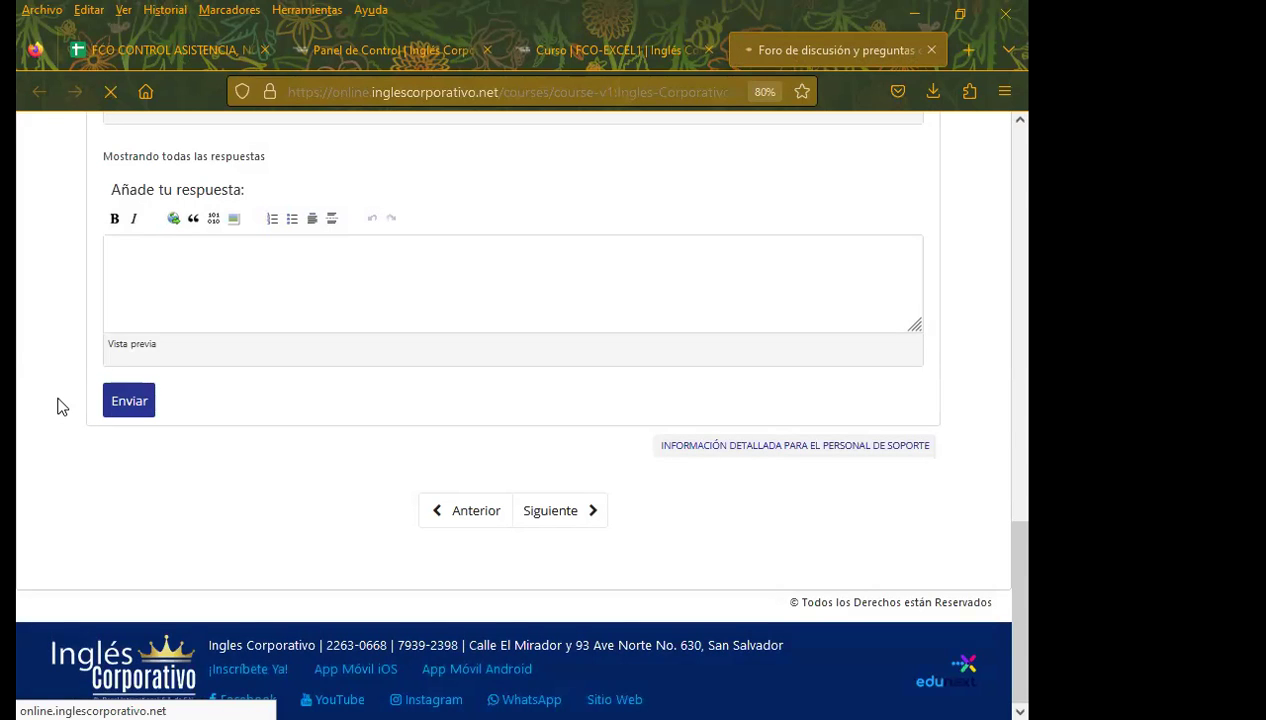
{"action": "scroll", "coordinate": [58, 404], "scroll_direction": "up", "scroll_amount": 8}
{"action": "scroll", "coordinate": [58, 404], "scroll_direction": "up", "scroll_amount": 3}
{"action": "scroll", "coordinate": [58, 404], "scroll_direction": "up", "scroll_amount": 6}
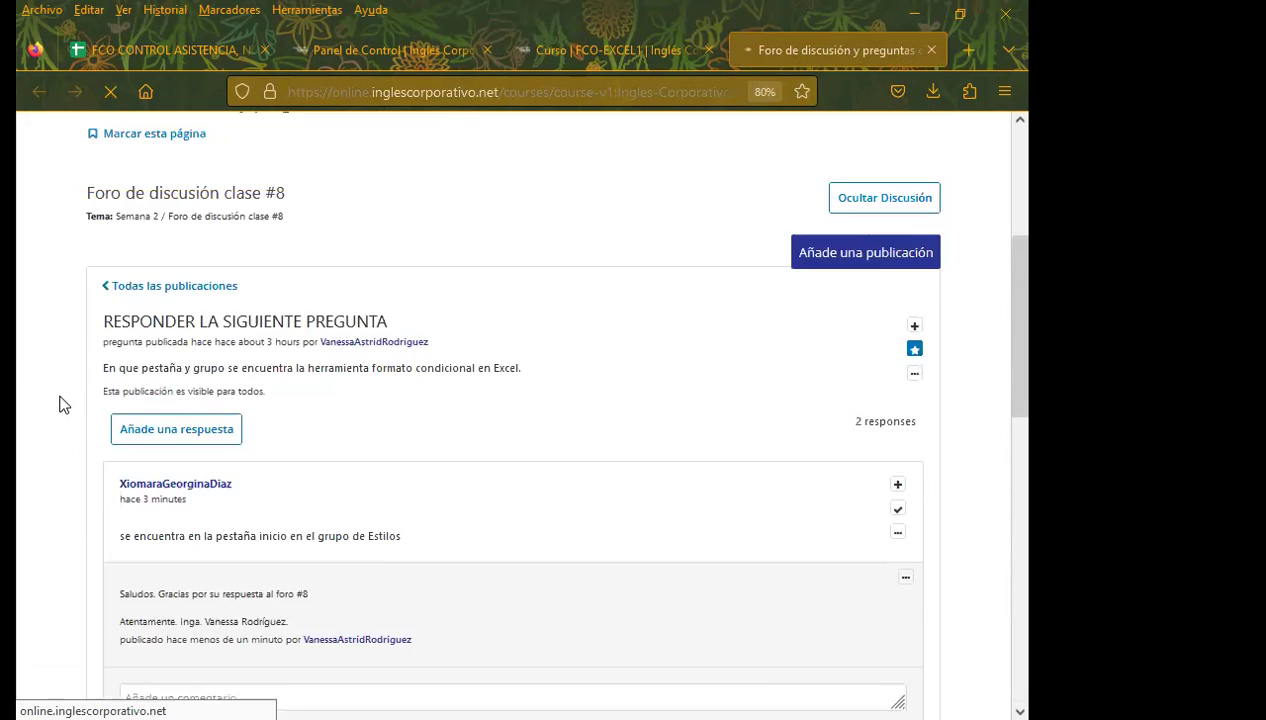
{"action": "scroll", "coordinate": [58, 404], "scroll_direction": "up", "scroll_amount": 2}
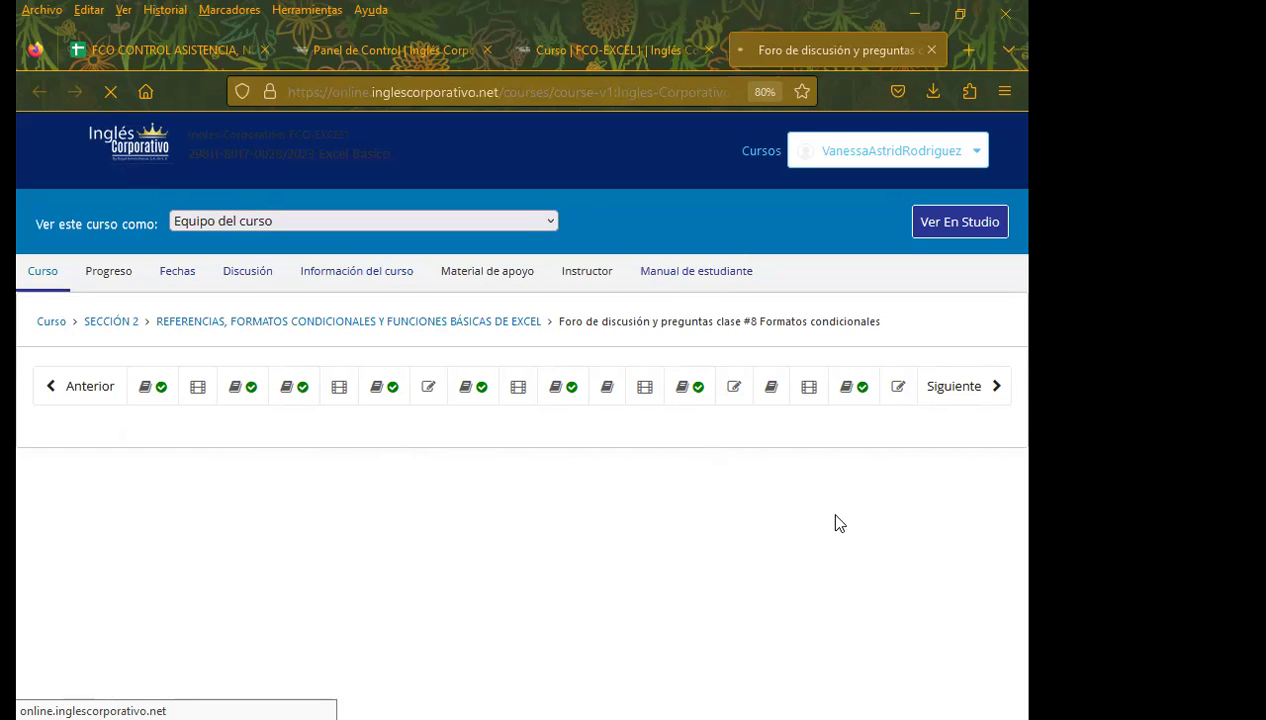
{"action": "scroll", "coordinate": [236, 490], "scroll_direction": "down", "scroll_amount": 1}
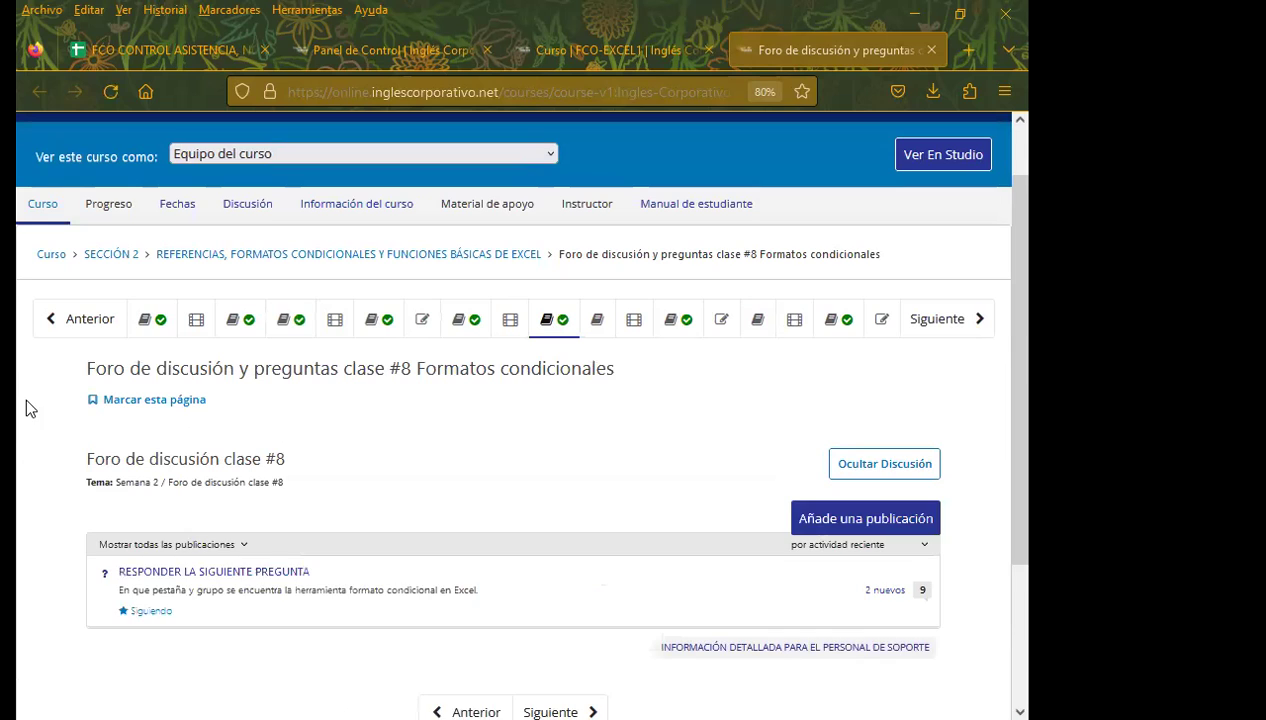
{"action": "scroll", "coordinate": [33, 396], "scroll_direction": "down", "scroll_amount": 3}
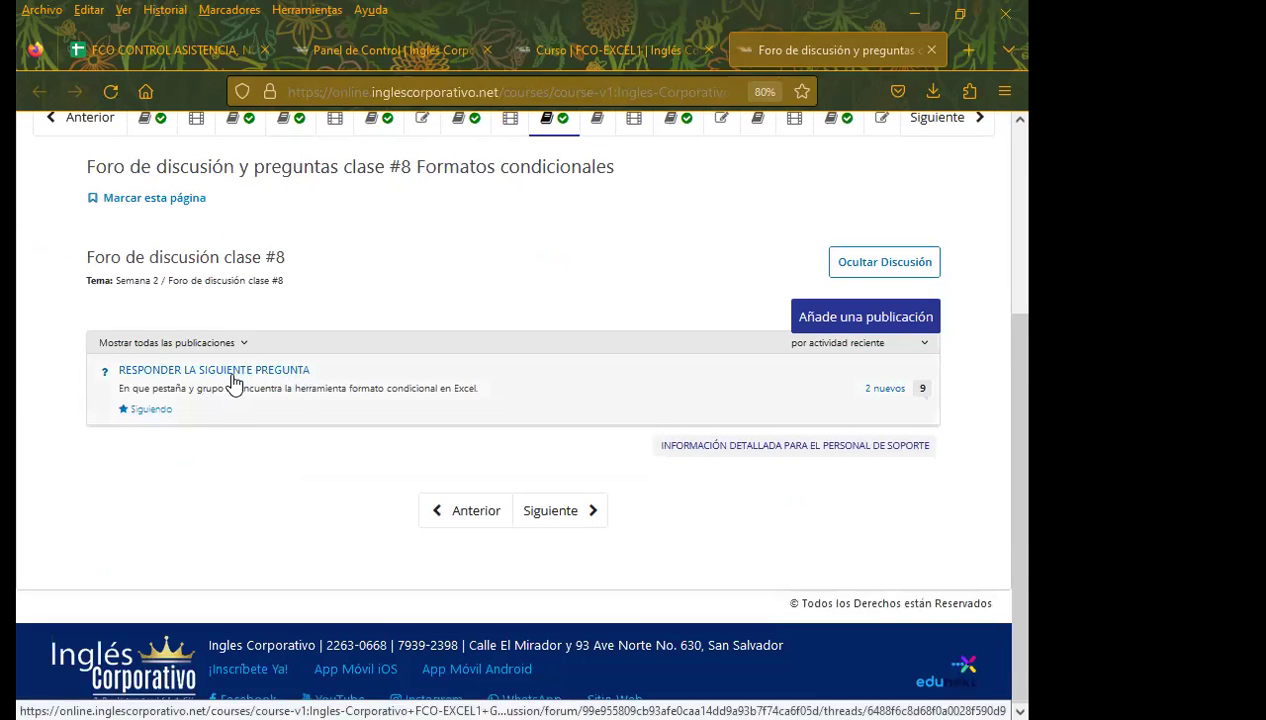
Step: Open the question thread and post the pasted thank-you comment under the first new answer
{"action": "left_click", "coordinate": [231, 372]}
{"action": "scroll", "coordinate": [24, 402], "scroll_direction": "down", "scroll_amount": 5}
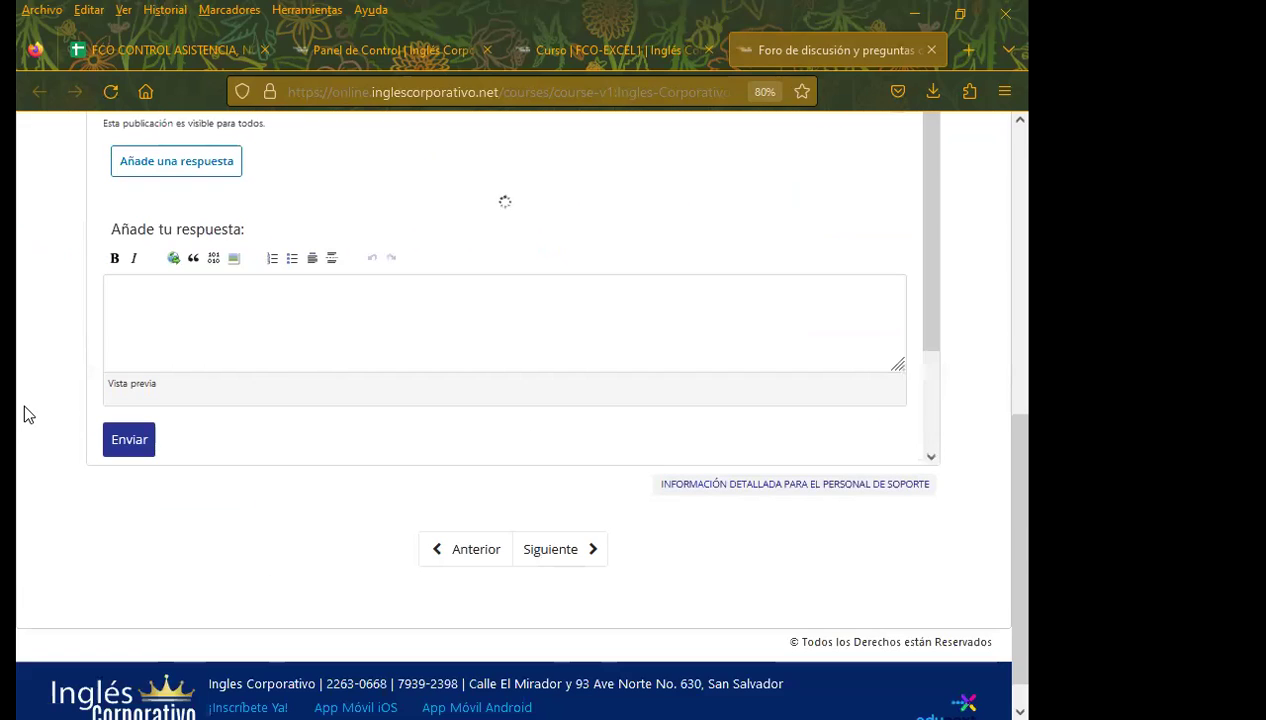
{"action": "scroll", "coordinate": [57, 385], "scroll_direction": "down", "scroll_amount": 3}
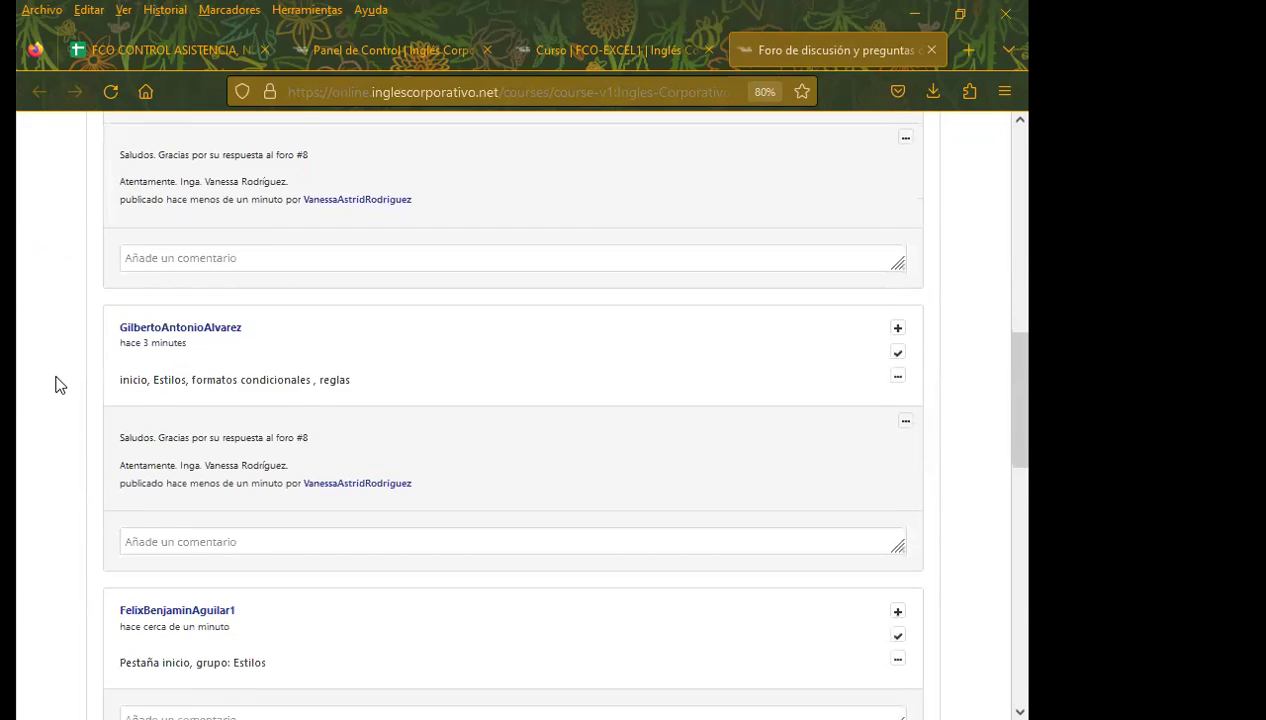
{"action": "scroll", "coordinate": [57, 385], "scroll_direction": "down", "scroll_amount": 3}
{"action": "scroll", "coordinate": [57, 385], "scroll_direction": "down", "scroll_amount": 1}
{"action": "left_click", "coordinate": [172, 469]}
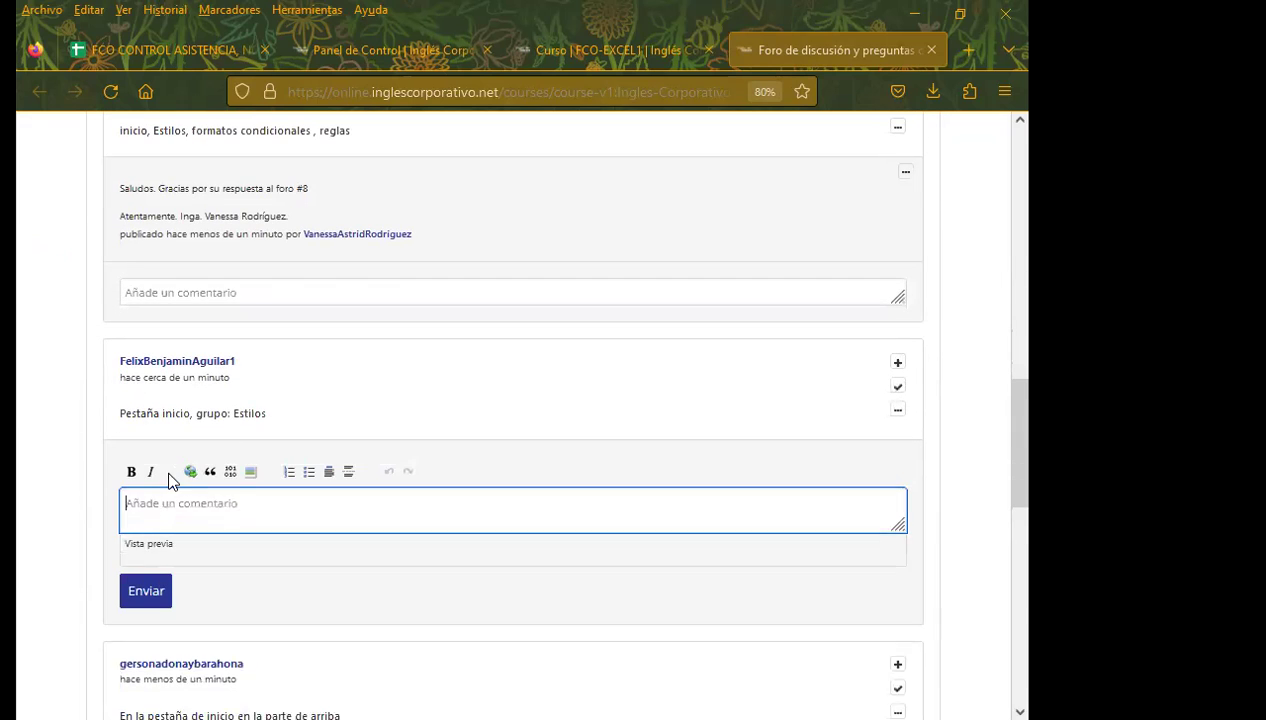
{"action": "type", "text": "Saludos. Gracias por su respuesta al foro #8  Atentamente. Inga. Vanessa Rodríguez."}
{"action": "scroll", "coordinate": [66, 482], "scroll_direction": "down", "scroll_amount": 3}
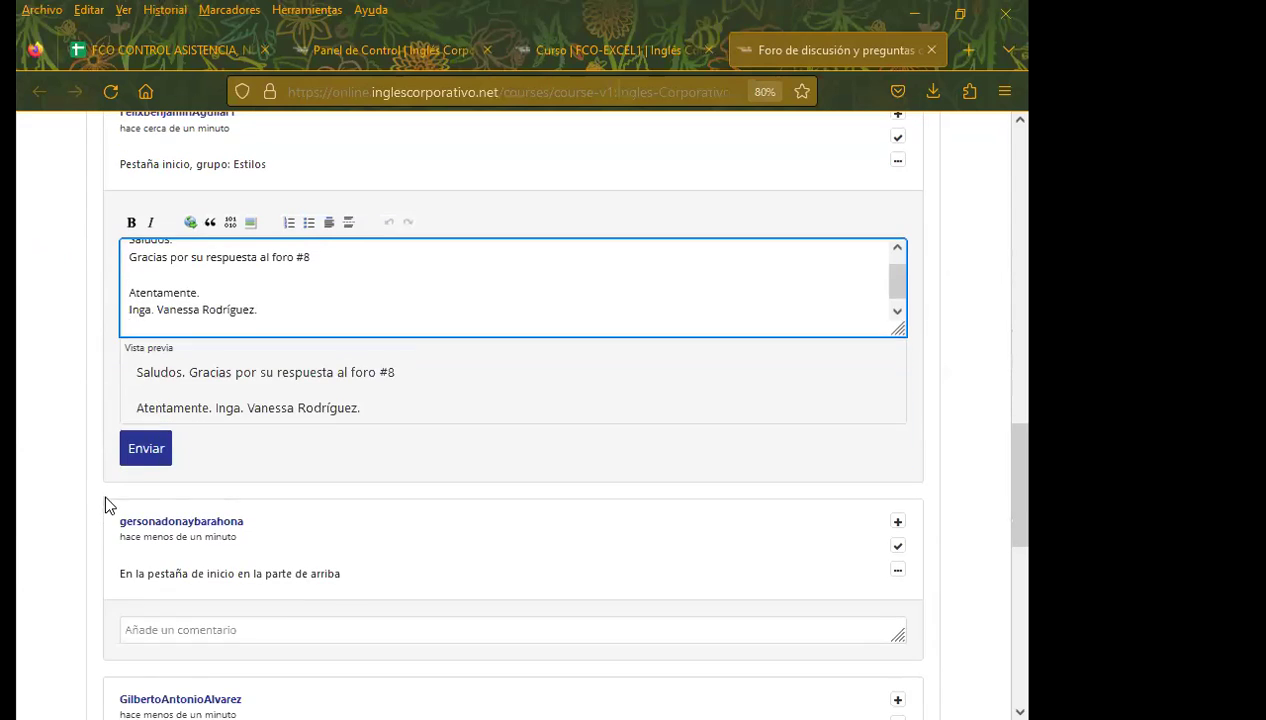
{"action": "left_click", "coordinate": [141, 458]}
Step: Post the same pasted thank-you comment under the second new answer
{"action": "scroll", "coordinate": [65, 452], "scroll_direction": "down", "scroll_amount": 3}
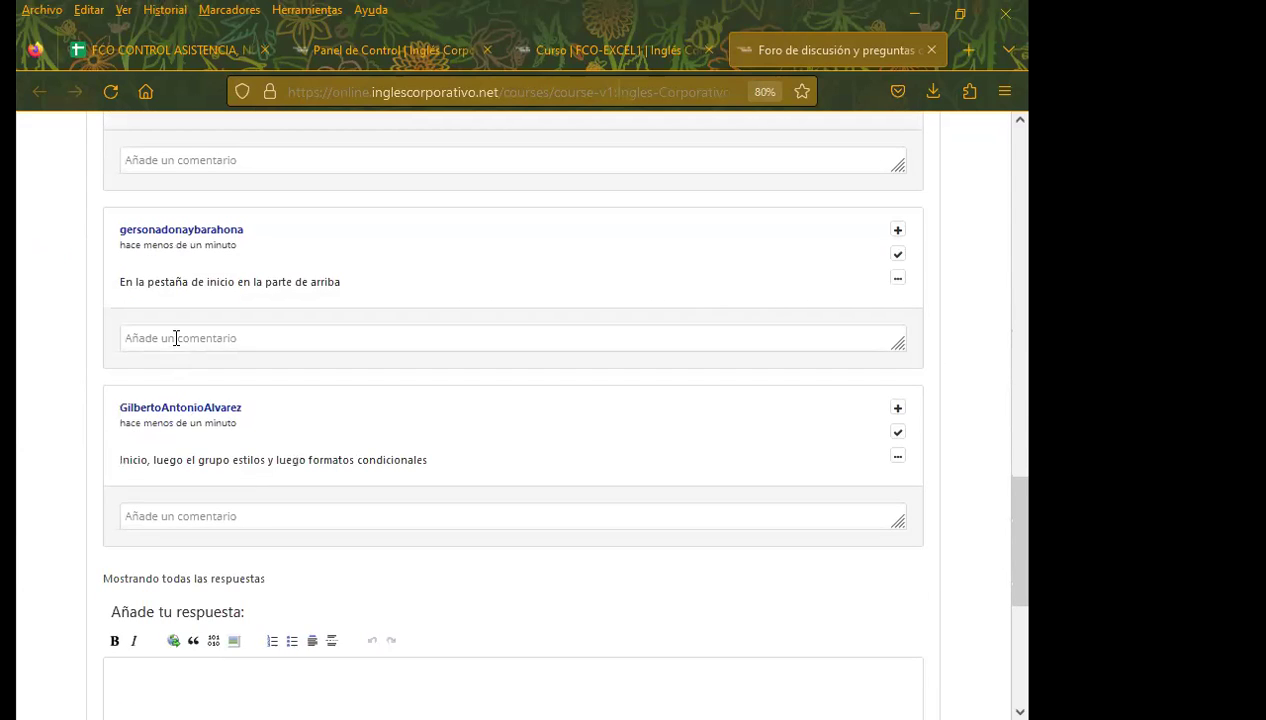
{"action": "left_click", "coordinate": [175, 338]}
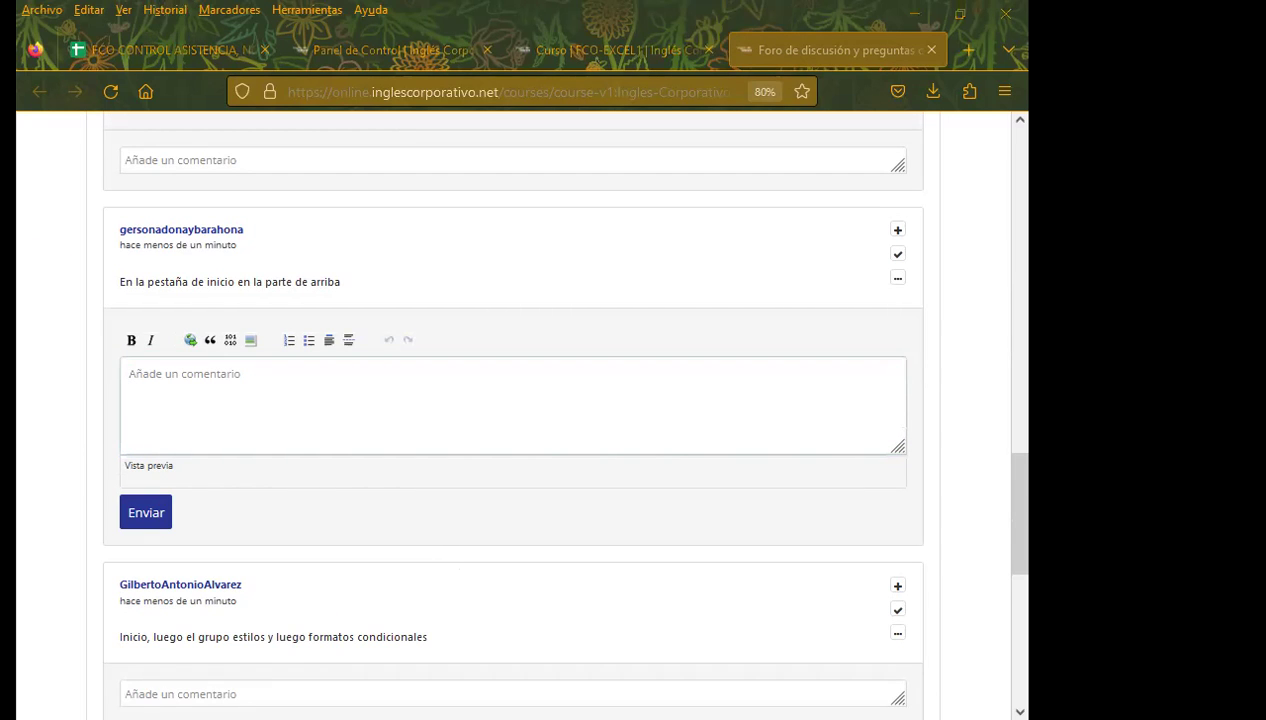
{"action": "left_click", "coordinate": [153, 368]}
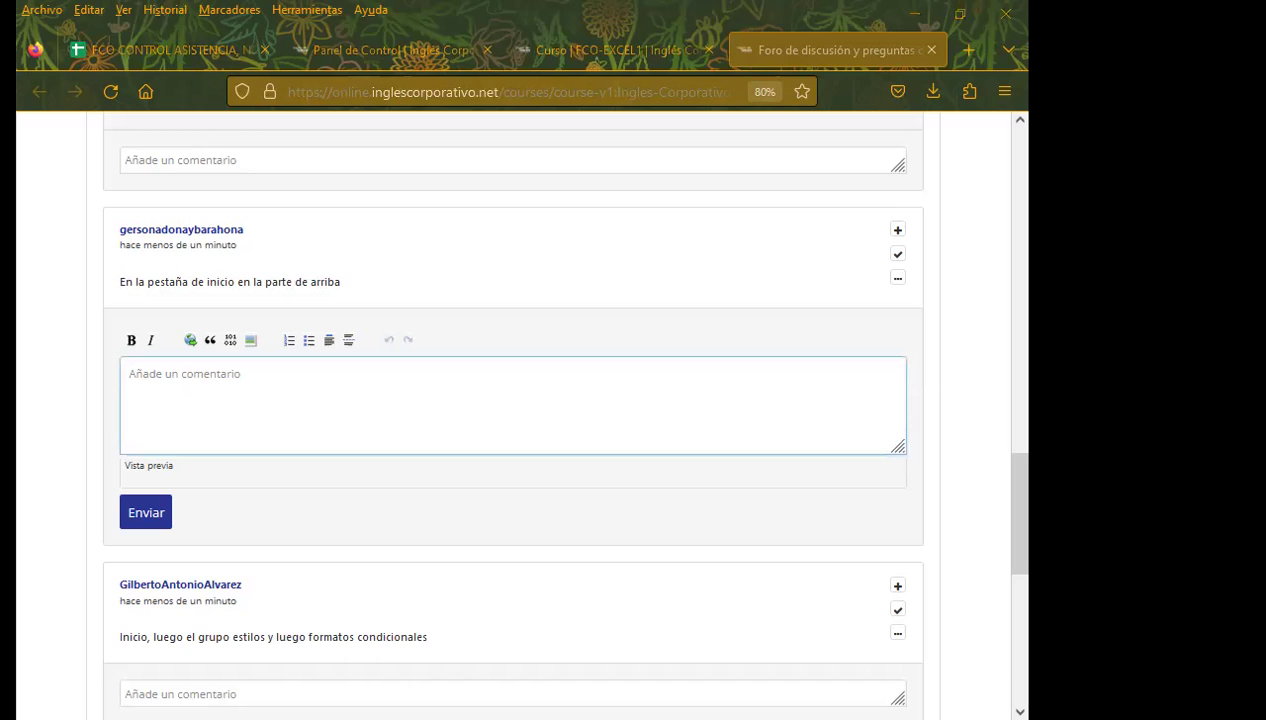
{"action": "left_click", "coordinate": [162, 424]}
{"action": "type", "text": "Saludos. Gracias por su respuesta al foro #8  Atentamente. Inga. Vanessa Rodríguez."}
{"action": "left_click", "coordinate": [140, 575]}
Step: Post the pasted thank-you comment under the last answer, 'Inicio, luego el grupo estilos y luego formatos condicionales'
{"action": "left_click", "coordinate": [136, 466]}
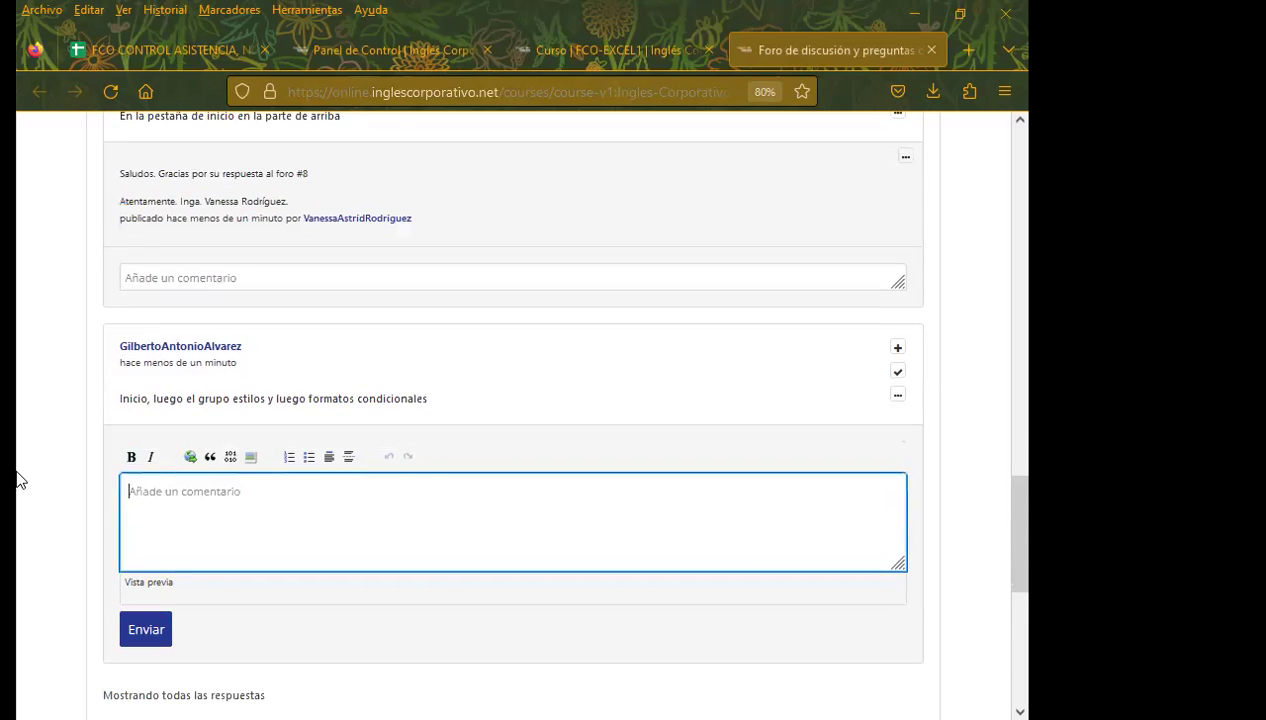
{"action": "type", "text": "Saludos. Gracias por su respuesta al foro #8  Atentamente. Inga. Vanessa Rodríguez."}
{"action": "scroll", "coordinate": [40, 500], "scroll_direction": "down", "scroll_amount": 3}
{"action": "left_click", "coordinate": [148, 522]}
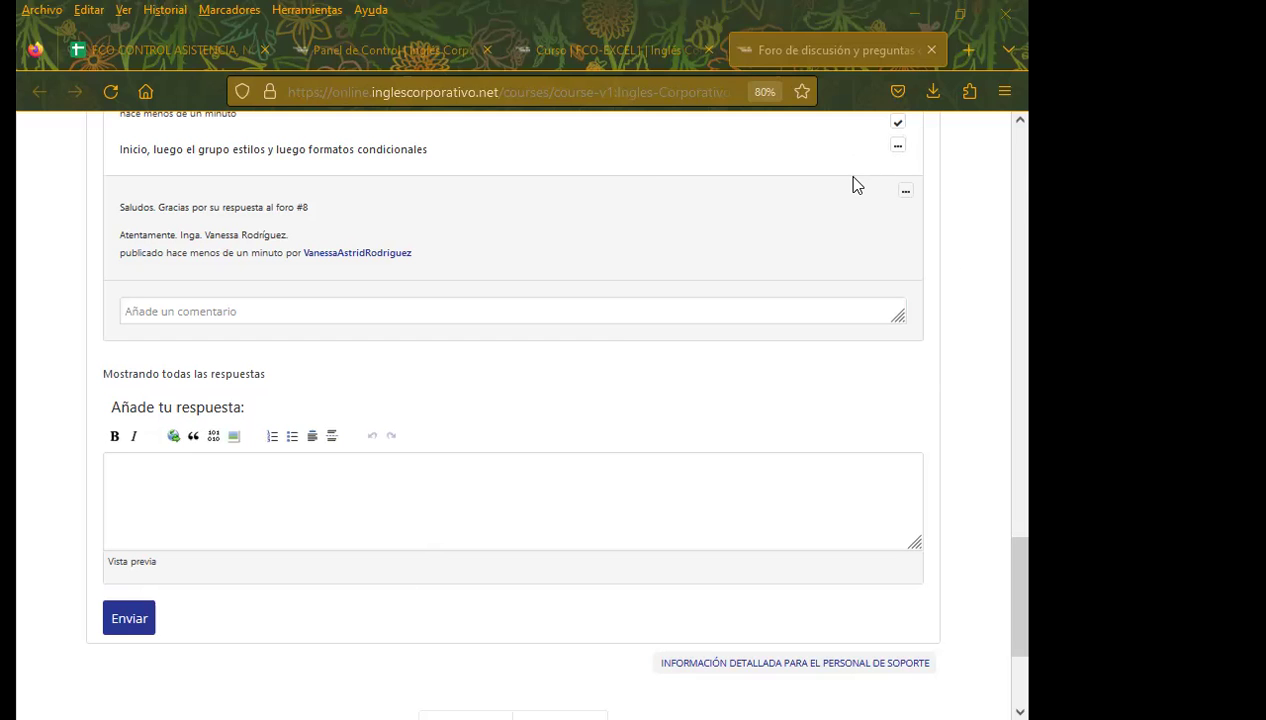
Step: Scroll to the top and reload the class #8 thread page so it shows 5 responses
{"action": "scroll", "coordinate": [71, 438], "scroll_direction": "up", "scroll_amount": 15}
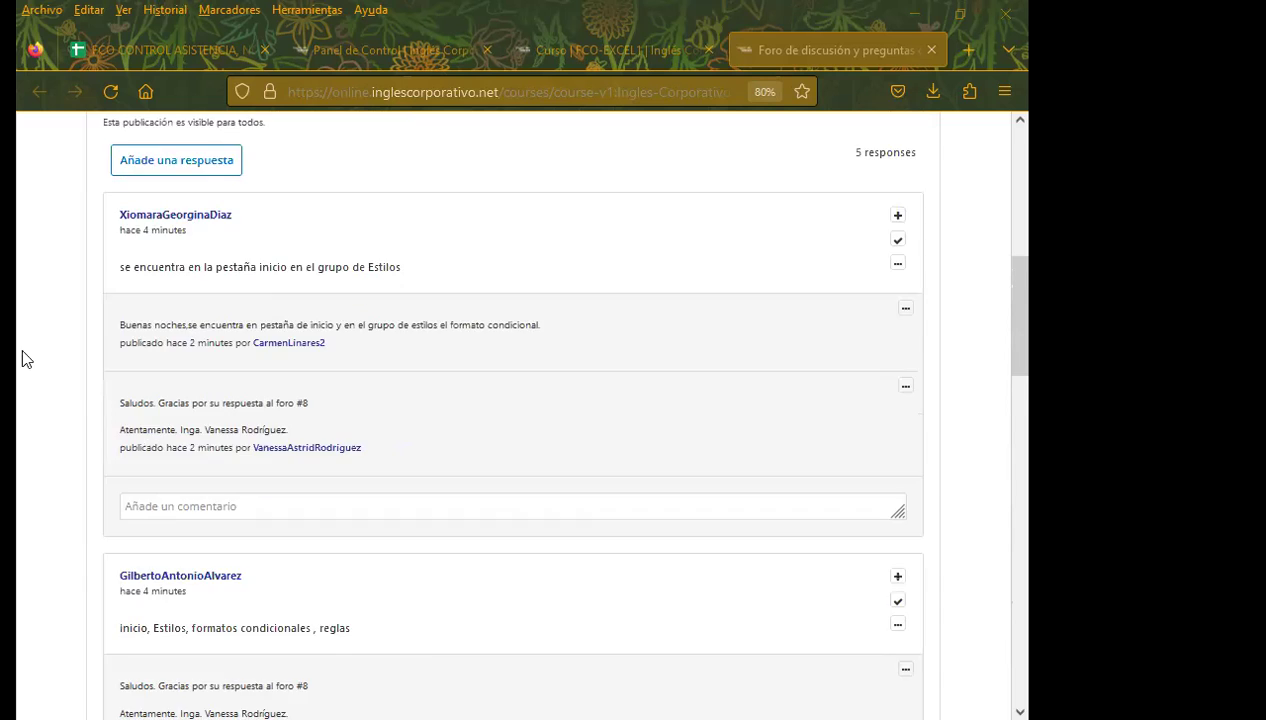
{"action": "scroll", "coordinate": [432, 390], "scroll_direction": "up", "scroll_amount": 5}
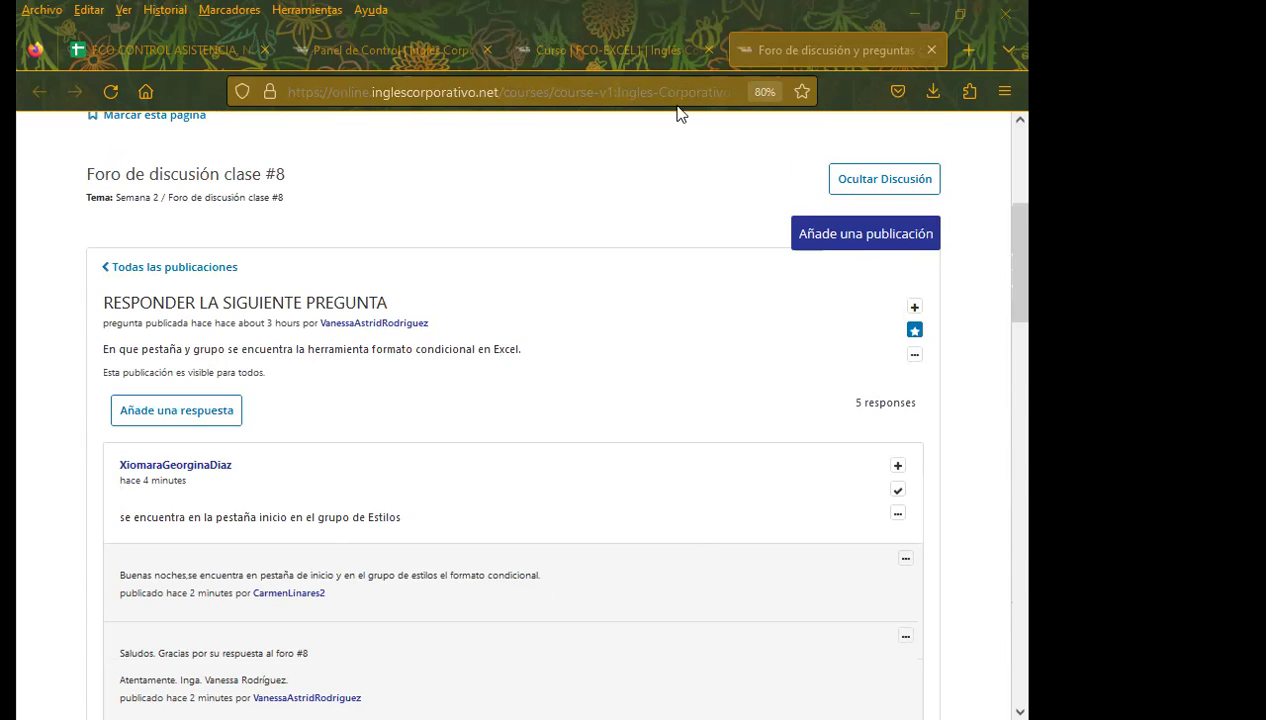
{"action": "left_click", "coordinate": [528, 91]}
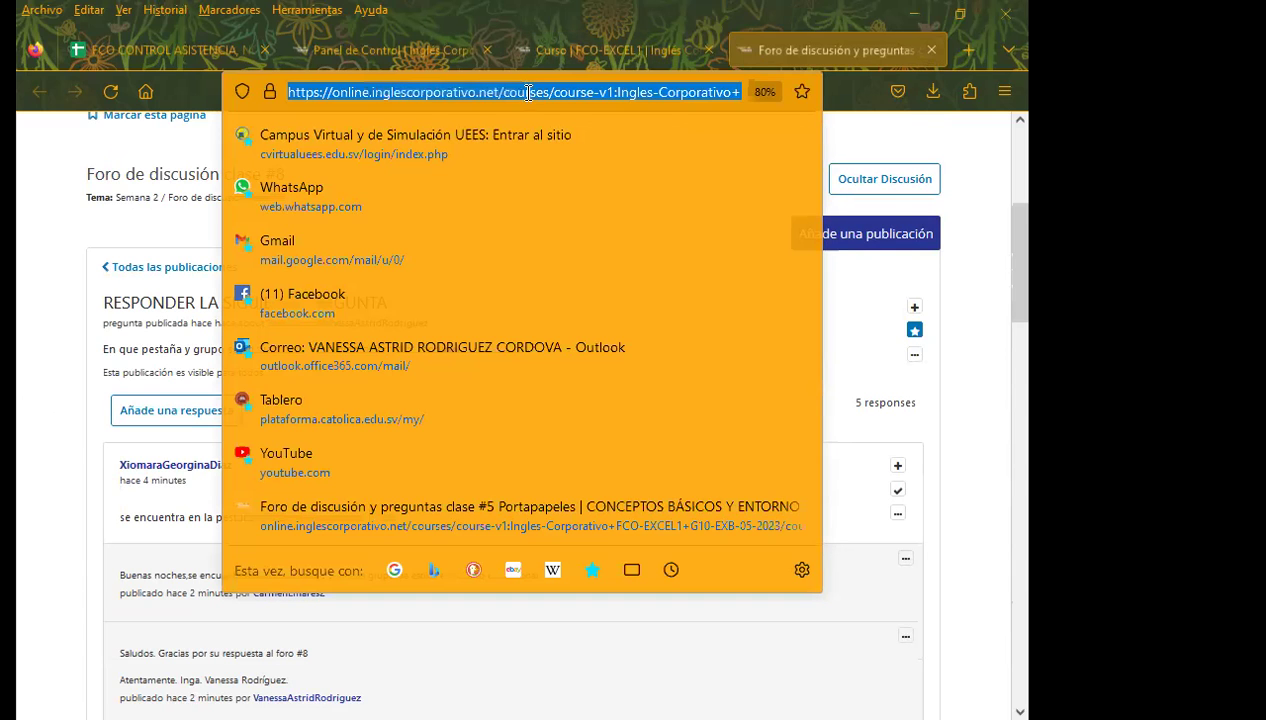
{"action": "key", "text": "F5"}
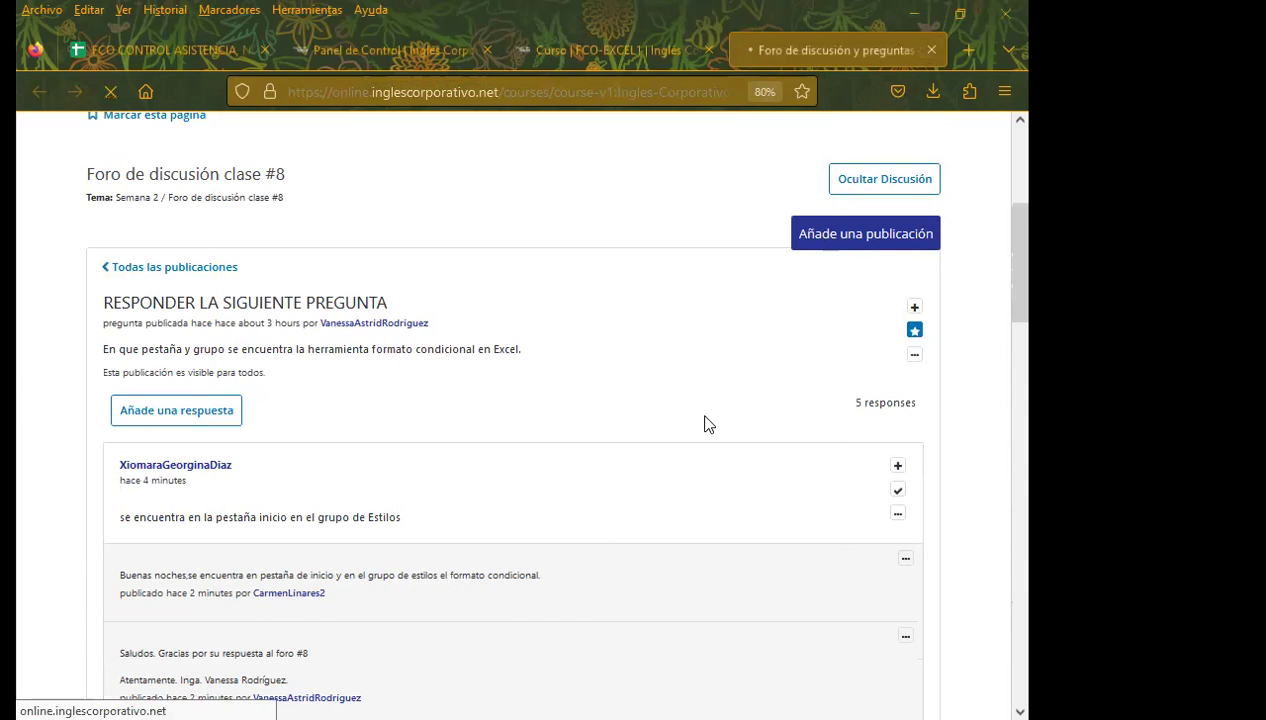